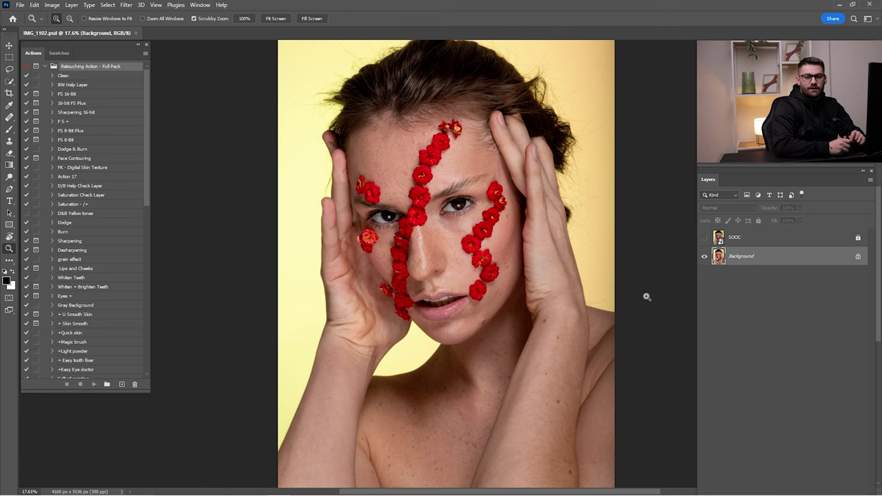
# Step: Select the Spot Healing Brush and zoom into the forehead and eyes to about 49%
pyautogui.click(13, 118)
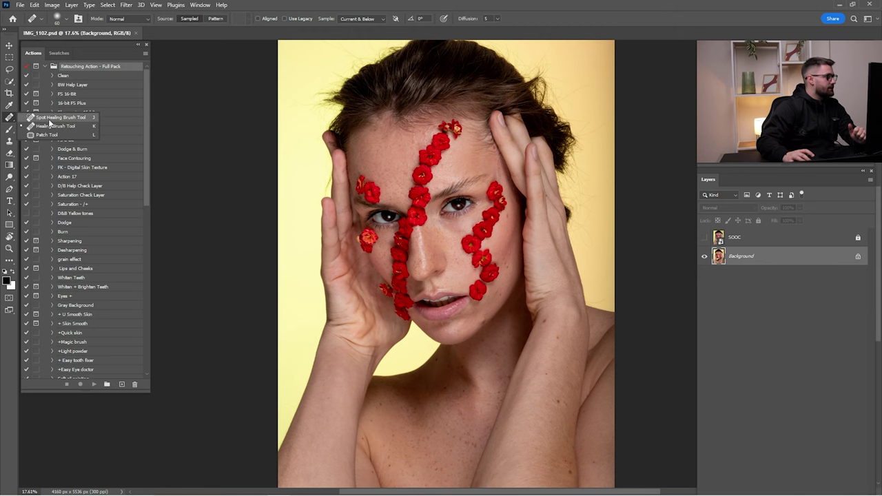
pyautogui.click(95, 118)
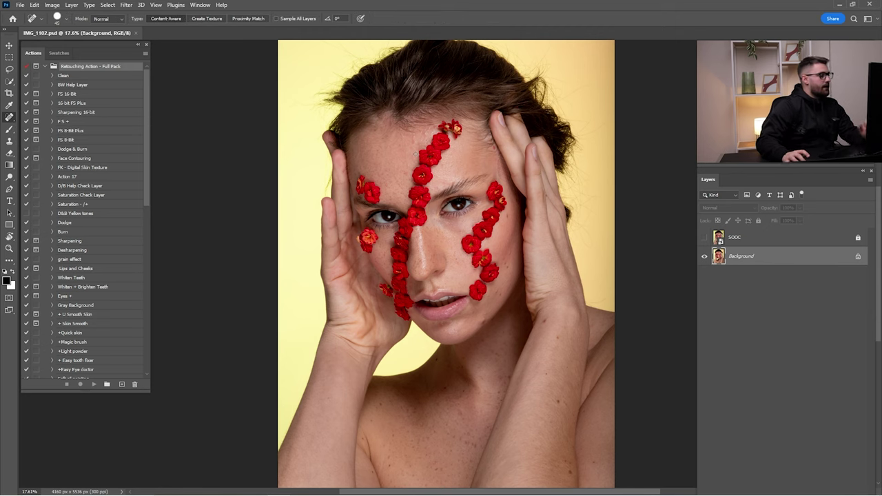
pyautogui.press('z')
pyautogui.moveTo(374, 160); pyautogui.dragTo(419, 159)
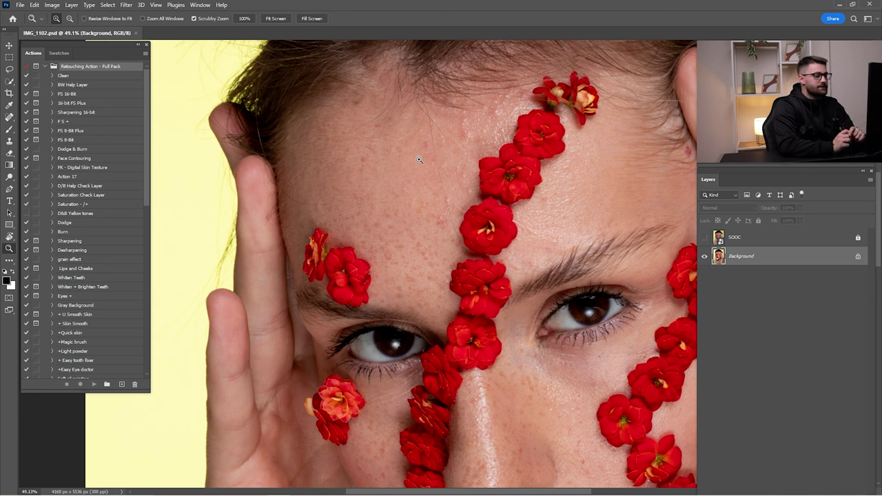
# Step: Run the Clean action, hide the Black & White 1 layer, and select the clean layer
pyautogui.click(62, 76)
pyautogui.click(94, 384)
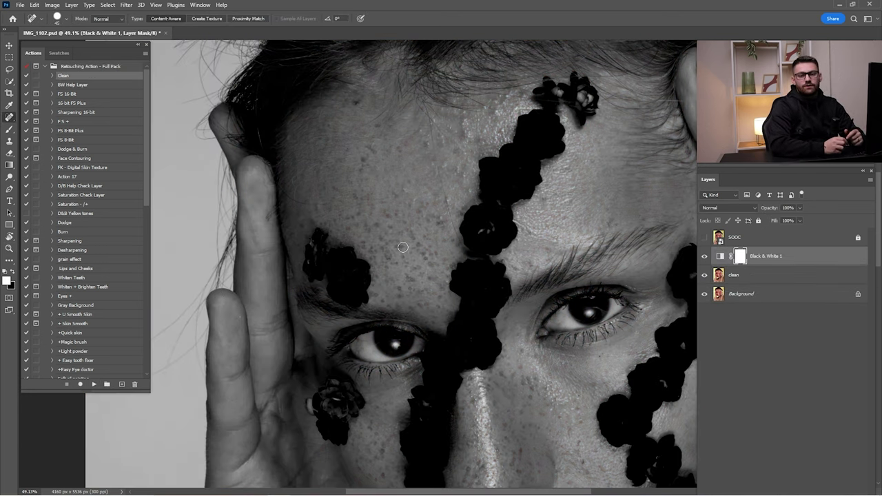
pyautogui.click(780, 278)
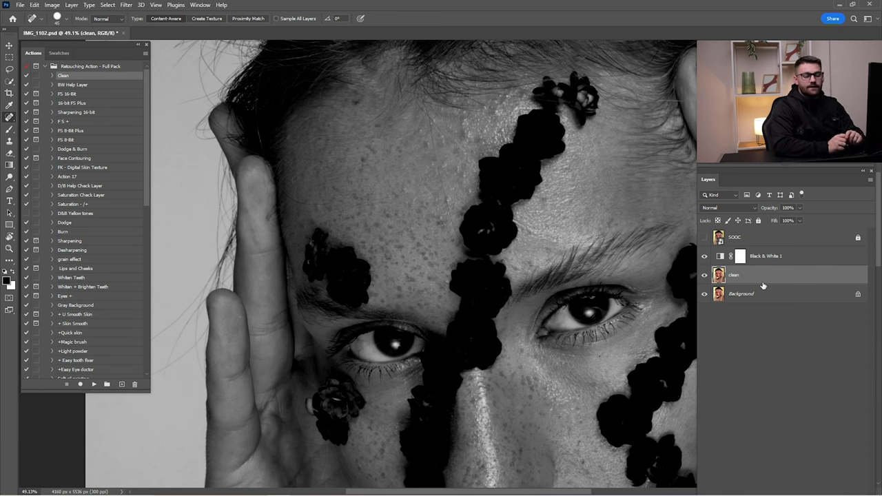
pyautogui.click(773, 263)
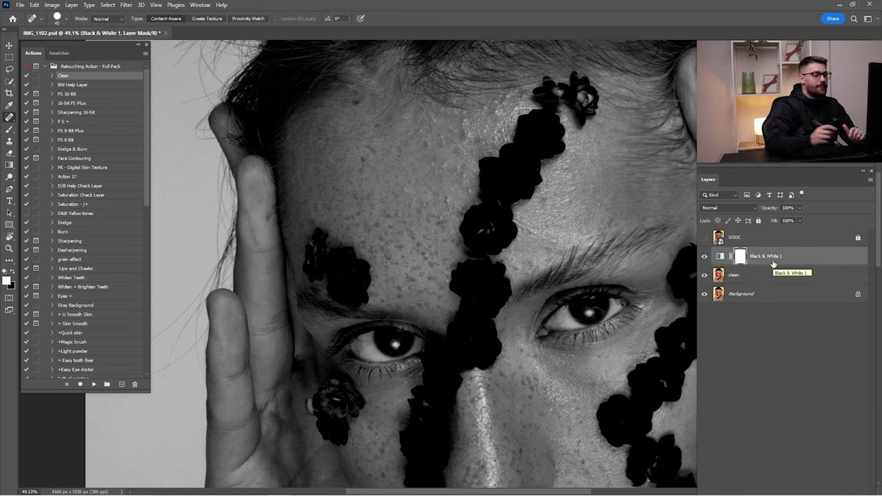
pyautogui.click(702, 258)
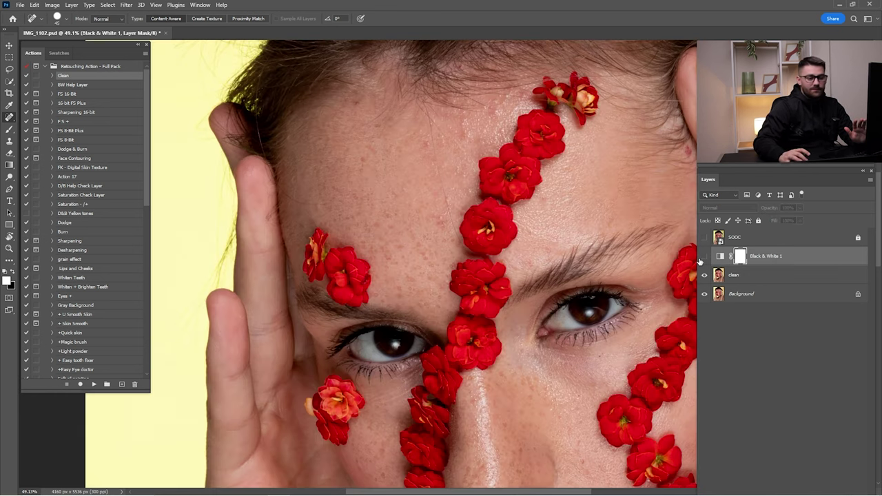
pyautogui.click(739, 277)
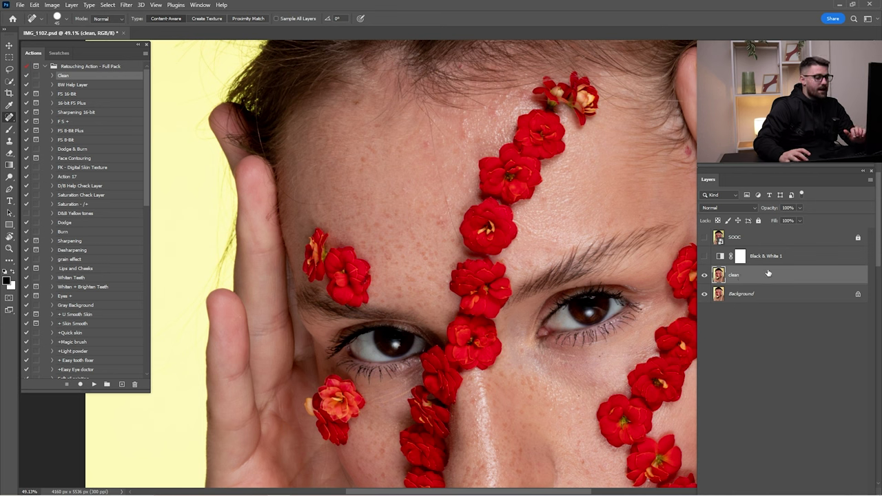
# Step: Zoom to the forehead and spot-heal the stray hair strand on the clean layer
pyautogui.rightClick(9, 117)
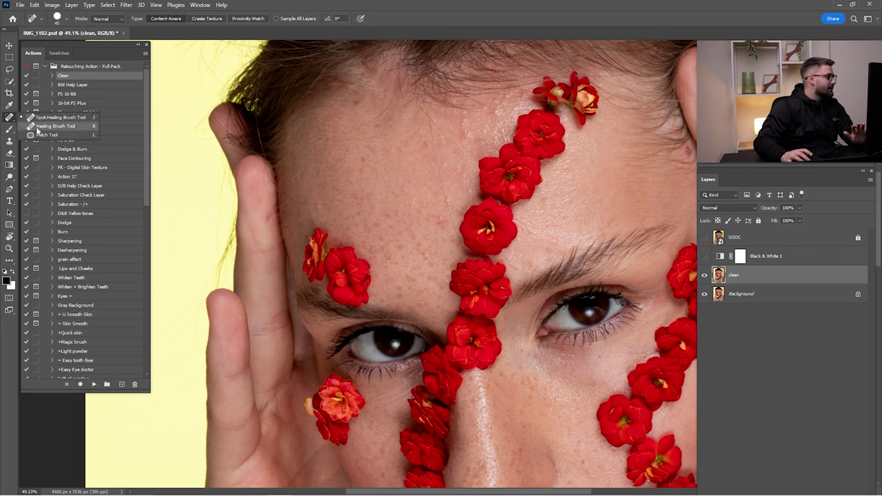
pyautogui.click(46, 119)
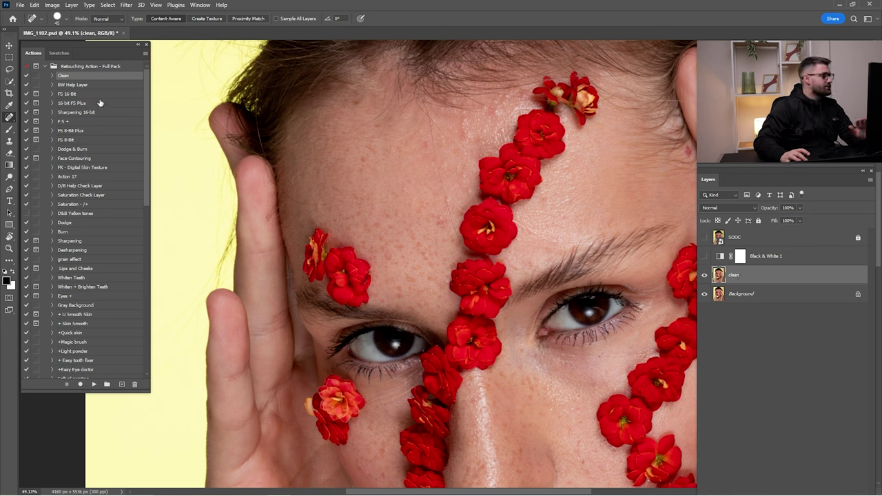
pyautogui.press('z')
pyautogui.moveTo(379, 193); pyautogui.dragTo(446, 235)
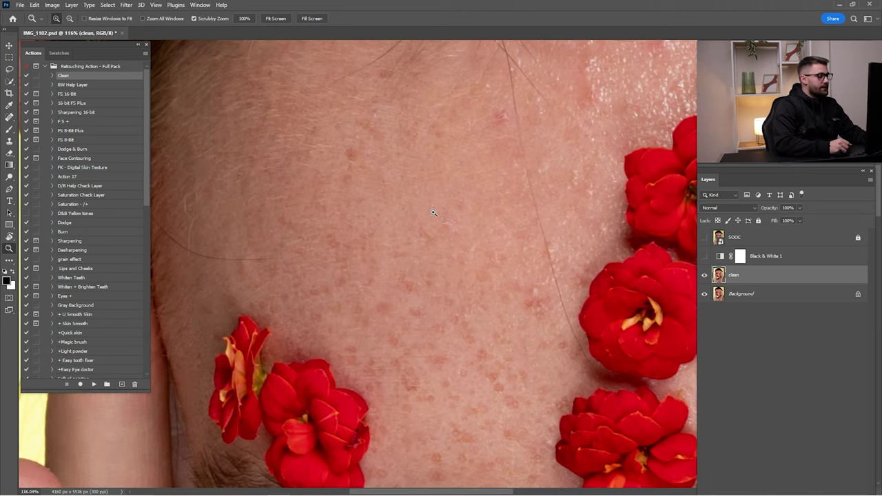
pyautogui.press('j')
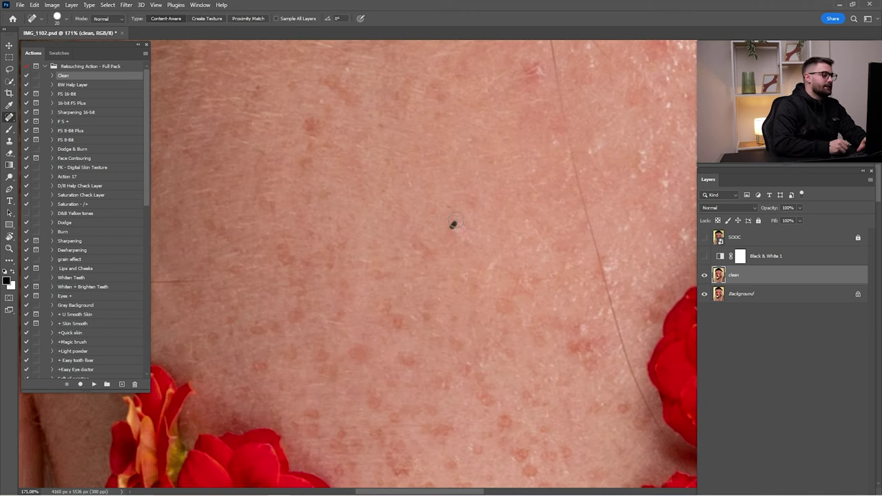
pyautogui.moveTo(482, 227); pyautogui.dragTo(417, 269)
pyautogui.moveTo(524, 263); pyautogui.dragTo(520, 205)
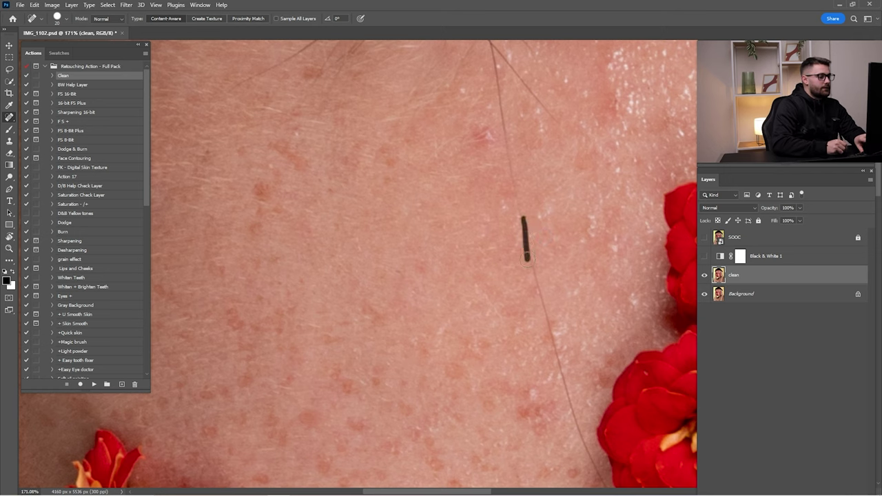
# Step: Check the healing tools' shortcuts in the Edit > Toolbar customization dialog
pyautogui.rightClick(9, 117)
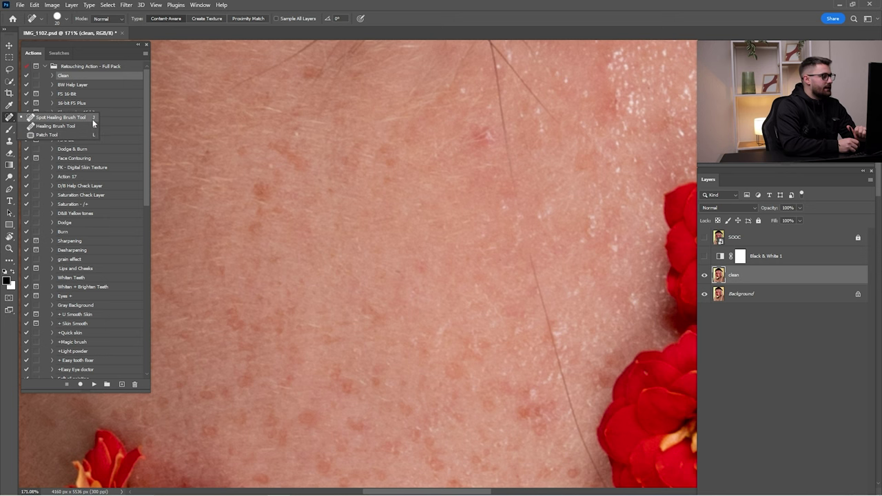
pyautogui.click(95, 119)
pyautogui.click(34, 6)
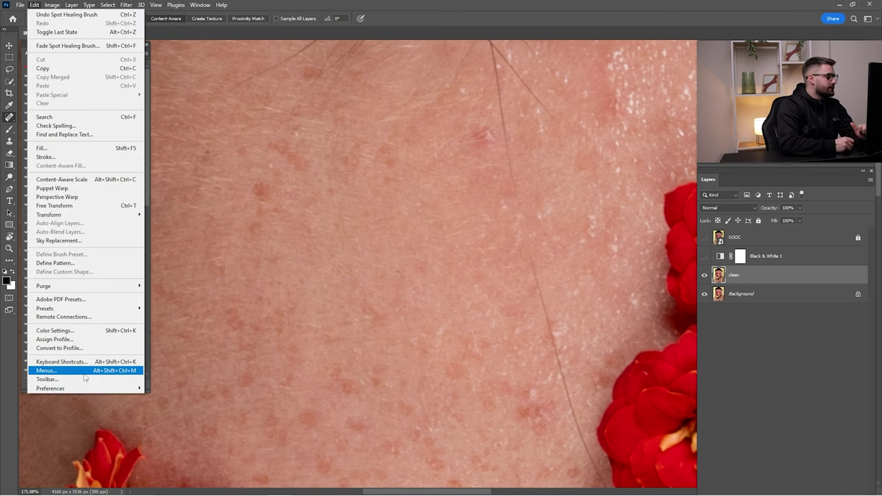
pyautogui.click(42, 375)
pyautogui.scroll(-1, 363, 267)
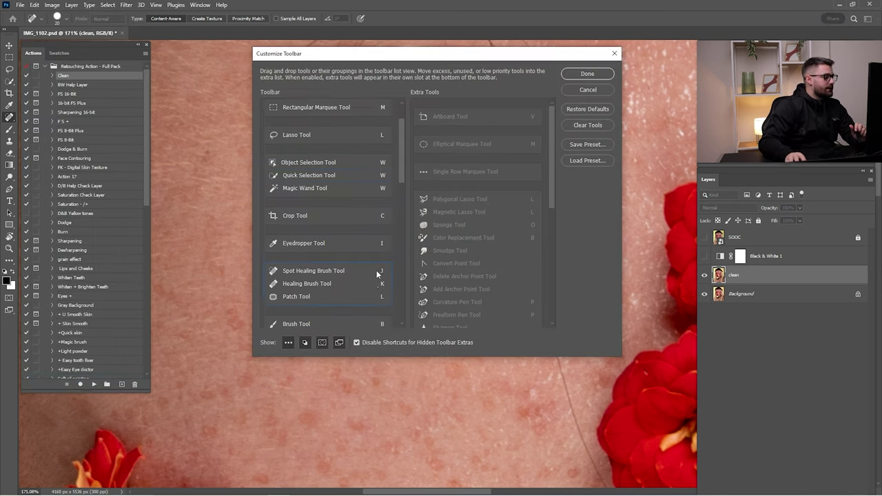
pyautogui.scroll(-2, 363, 267)
pyautogui.click(381, 208)
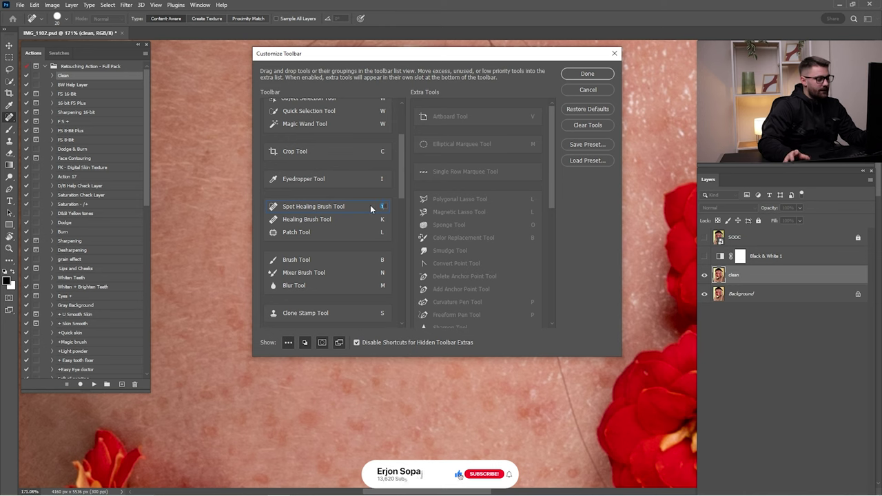
# Step: Cancel the toolbar dialog and heal the forehead dark spot and stray hair strands
pyautogui.click(587, 91)
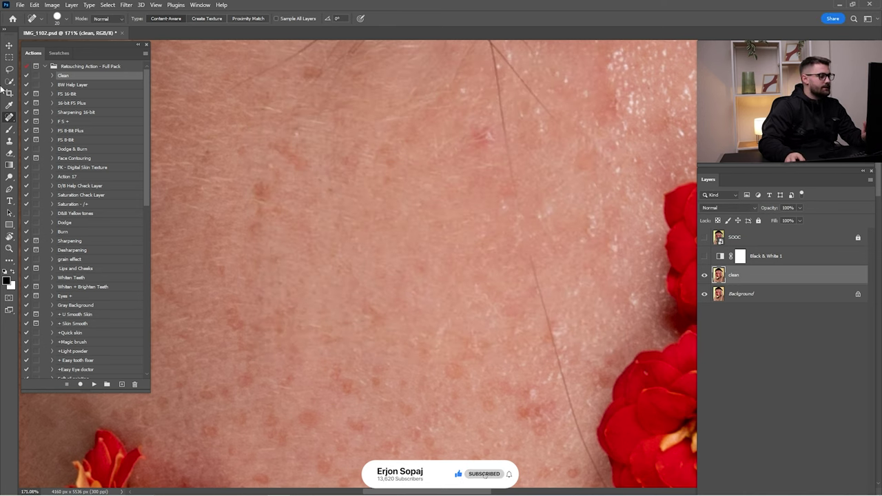
pyautogui.rightClick(9, 117)
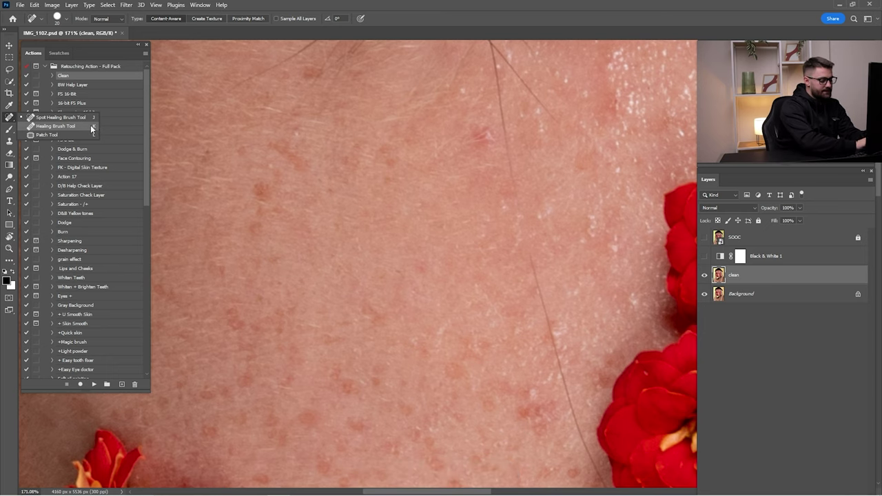
pyautogui.click(61, 117)
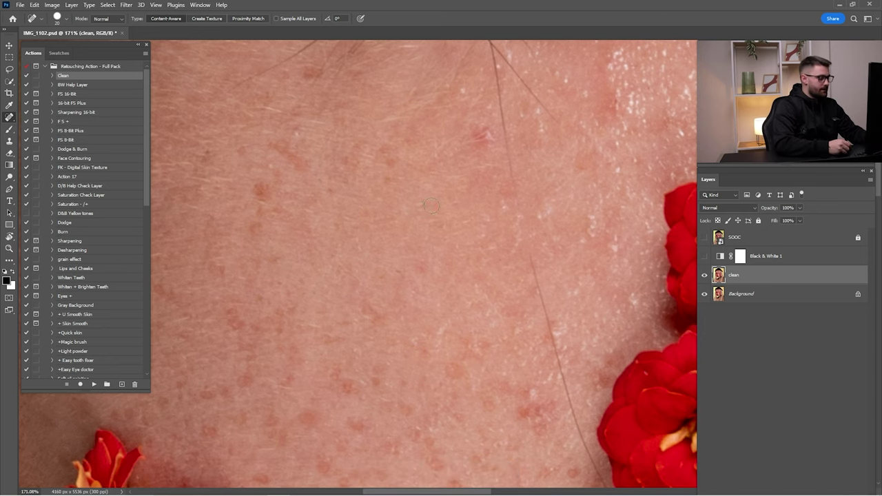
pyautogui.click(485, 137)
pyautogui.scroll(3, 498, 122)
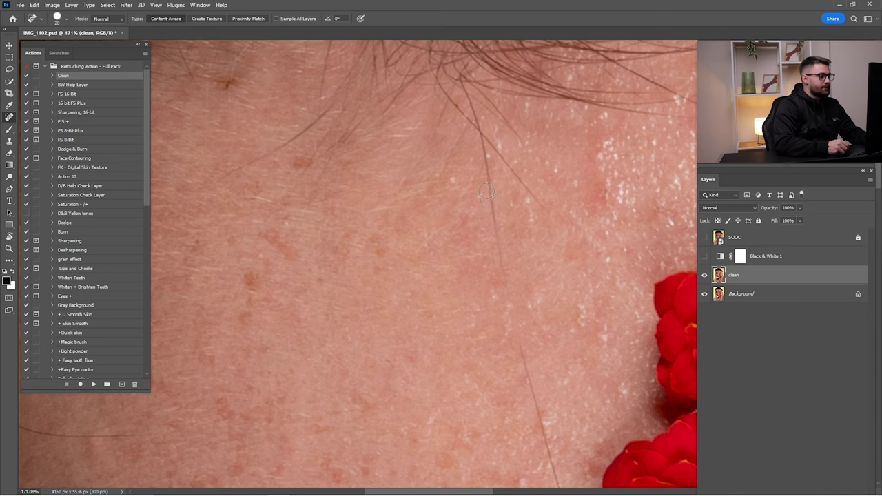
pyautogui.moveTo(484, 194)
pyautogui.mouseDown()
pyautogui.moveTo(493, 219)
pyautogui.moveTo(486, 155)
pyautogui.mouseUp()
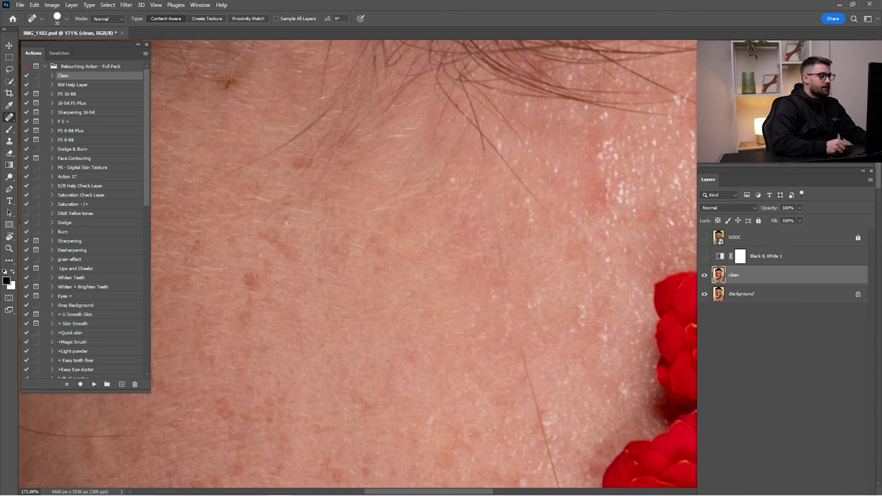
pyautogui.moveTo(503, 274); pyautogui.dragTo(502, 244)
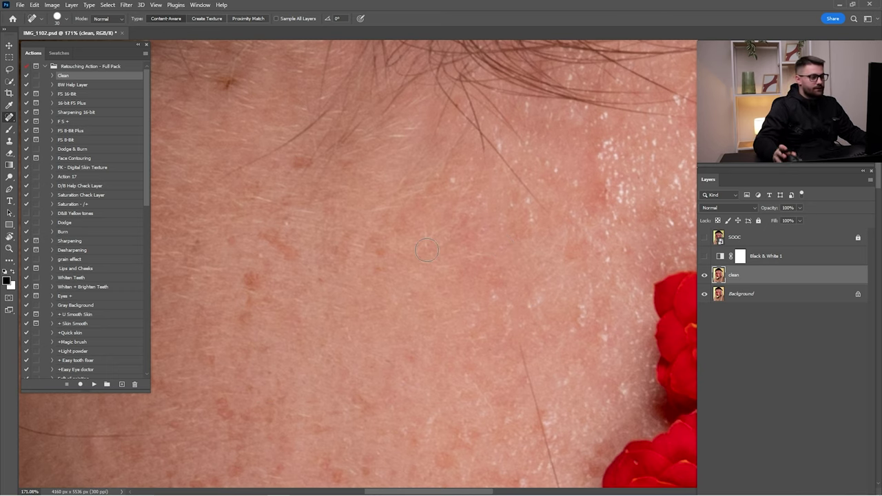
pyautogui.moveTo(443, 181)
pyautogui.mouseDown()
pyautogui.moveTo(454, 239)
pyautogui.moveTo(486, 189)
pyautogui.mouseUp()
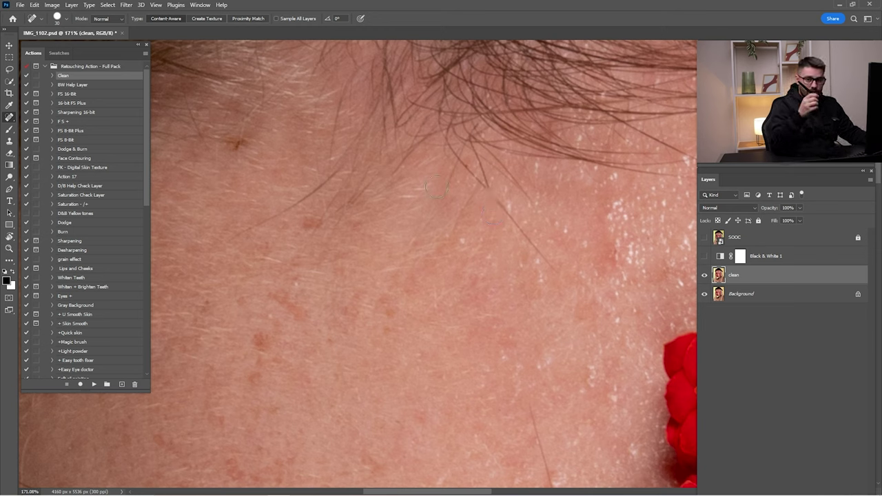
# Step: Spot-heal the dark mole below the eye
pyautogui.scroll(-5, 301, 246)
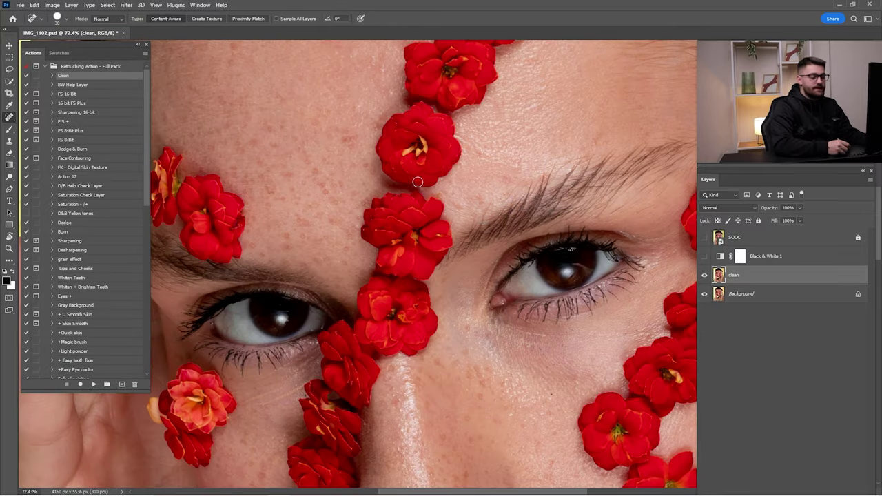
pyautogui.scroll(-2, 359, 190)
pyautogui.scroll(-2, 414, 200)
pyautogui.scroll(-2, 440, 203)
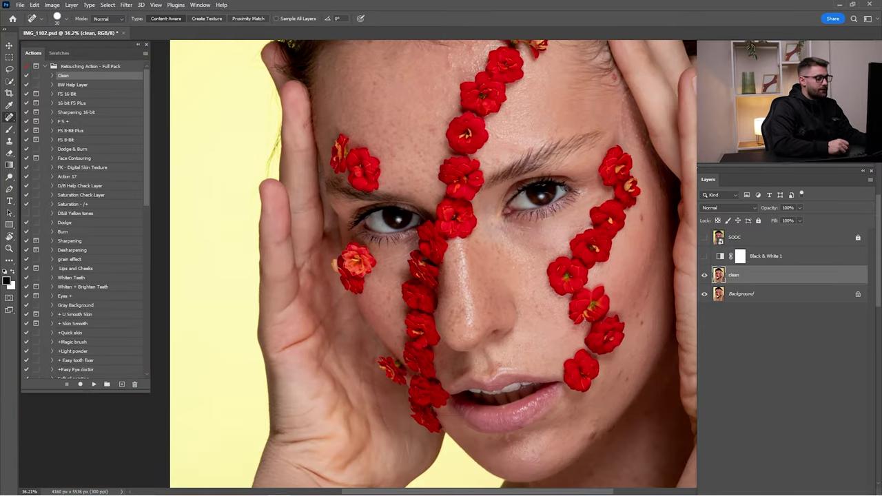
pyautogui.scroll(1, 460, 206)
pyautogui.scroll(2, 482, 228)
pyautogui.scroll(1, 529, 264)
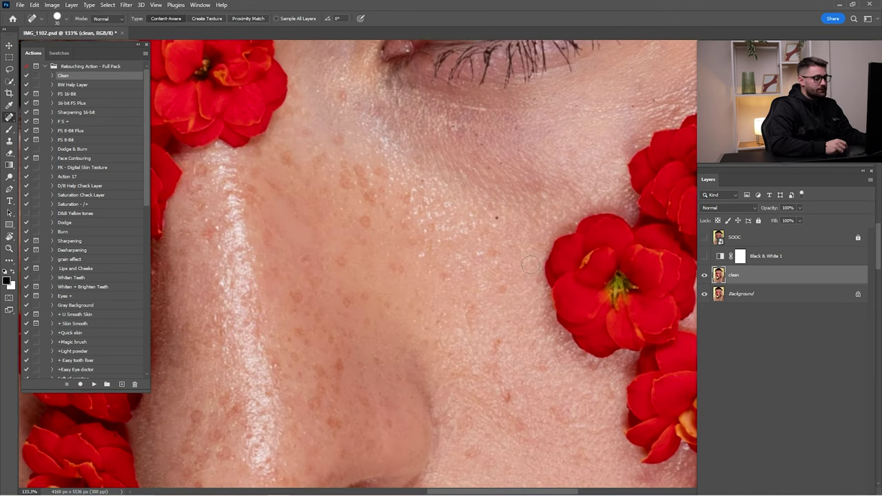
pyautogui.click(495, 217)
# Step: Make the Black & White 1 check layer visible to reveal remaining blemishes
pyautogui.scroll(2, 526, 184)
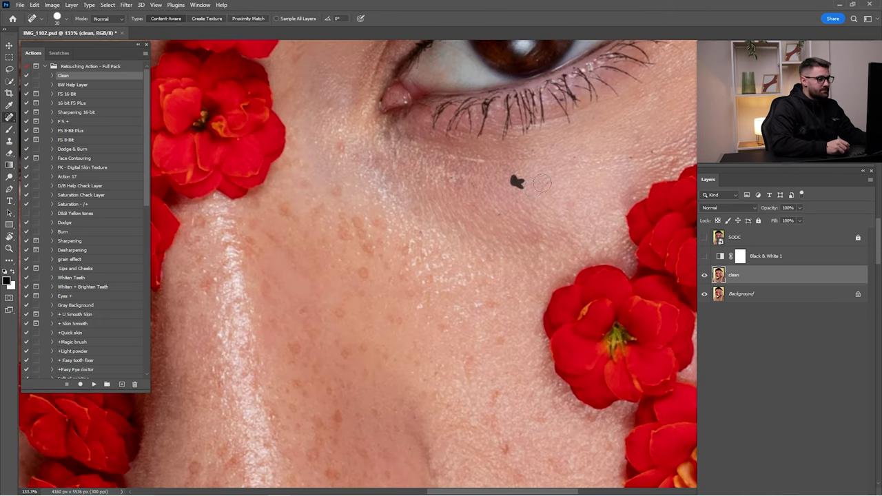
pyautogui.scroll(1, 541, 179)
pyautogui.hscroll(1, 534, 193)
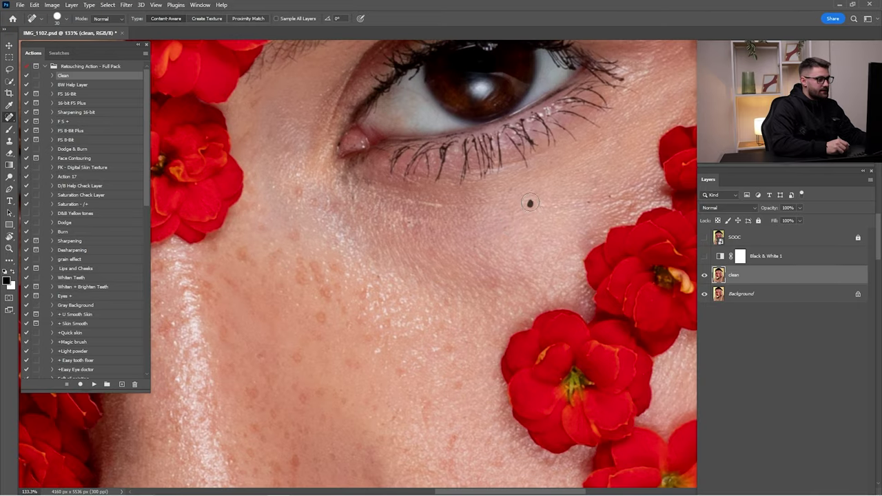
pyautogui.scroll(3, 551, 155)
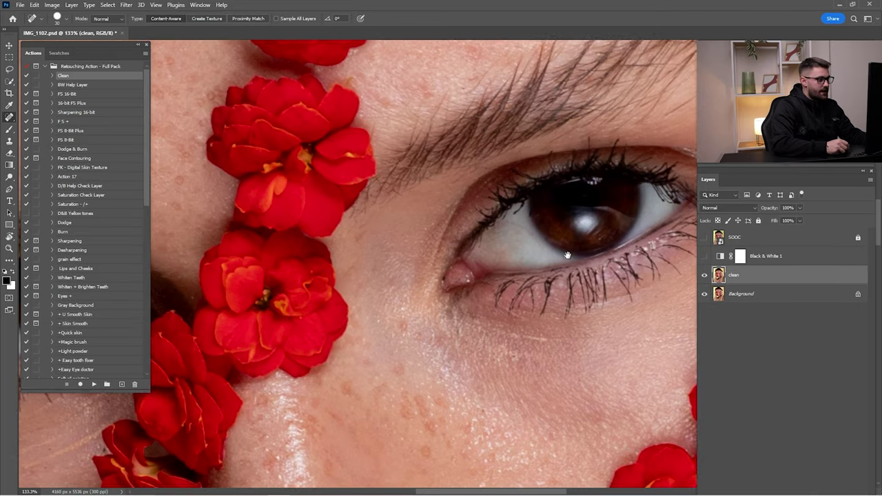
pyautogui.hscroll(1, 558, 186)
pyautogui.scroll(2, 541, 183)
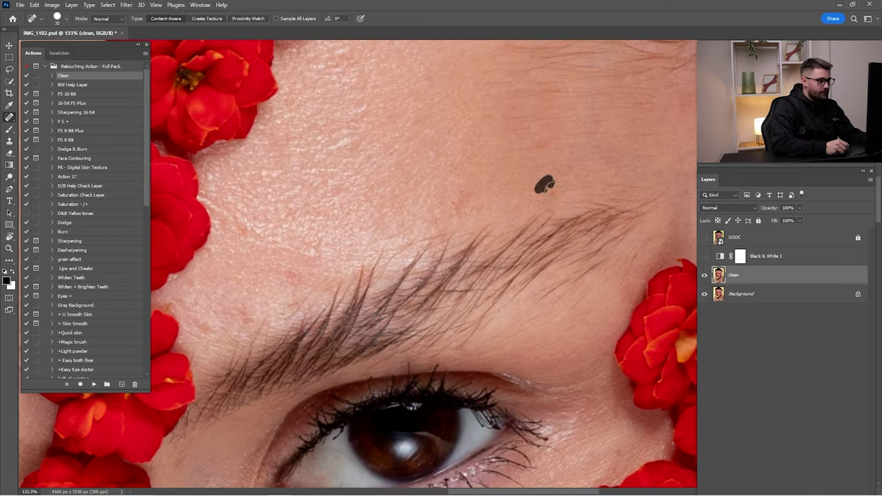
pyautogui.scroll(-5, 524, 241)
pyautogui.scroll(-2, 510, 275)
pyautogui.hotkey('ctrl', ',')
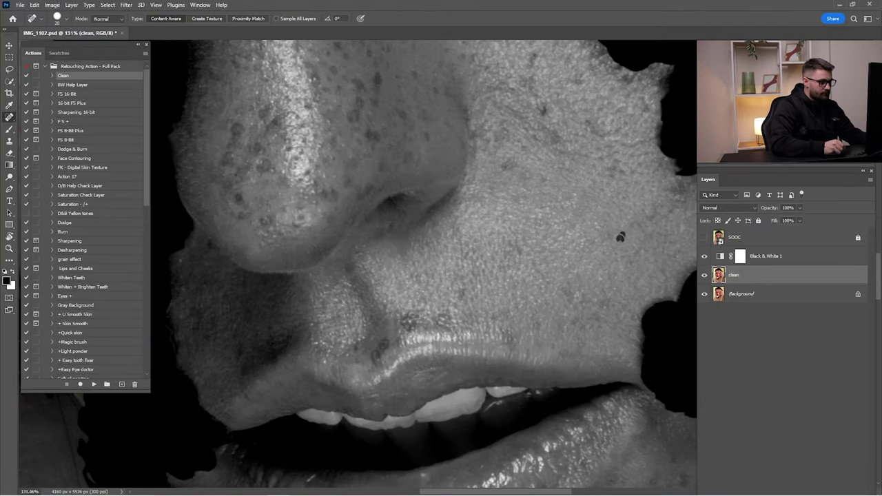
# Step: Return to full colour and heal the jaw blemish with the Healing Brush
pyautogui.hotkey('ctrl', ',')
pyautogui.scroll(-5, 448, 296)
pyautogui.scroll(-3, 547, 252)
pyautogui.scroll(2, 352, 245)
pyautogui.scroll(3, 413, 241)
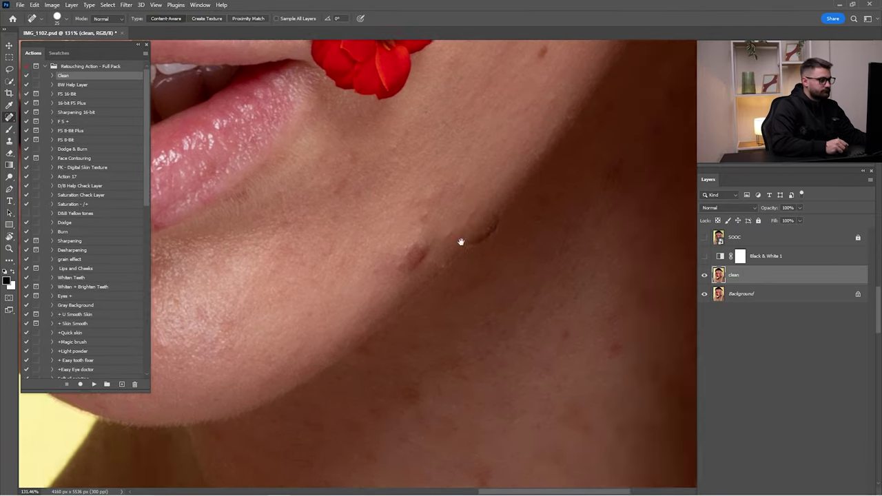
pyautogui.scroll(2, 517, 241)
pyautogui.hotkey('shift', 'j')
pyautogui.click(471, 261)
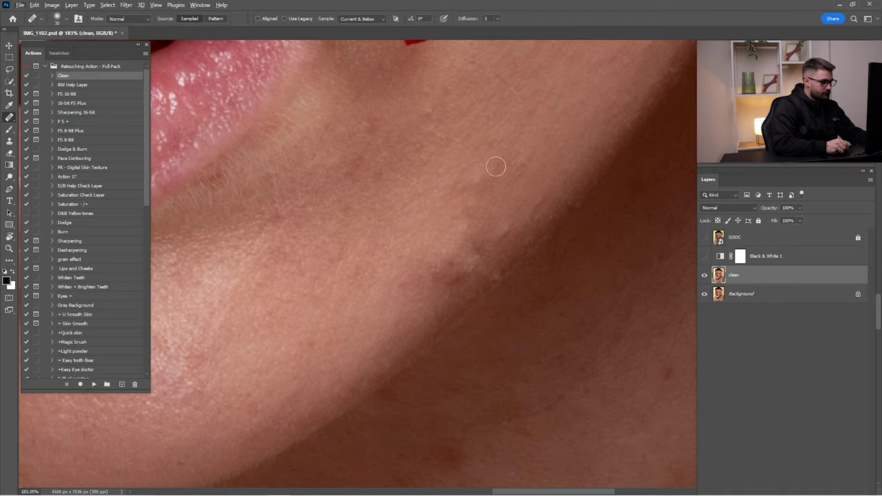
pyautogui.press('z')
pyautogui.scroll(5, 527, 234)
pyautogui.press('j')
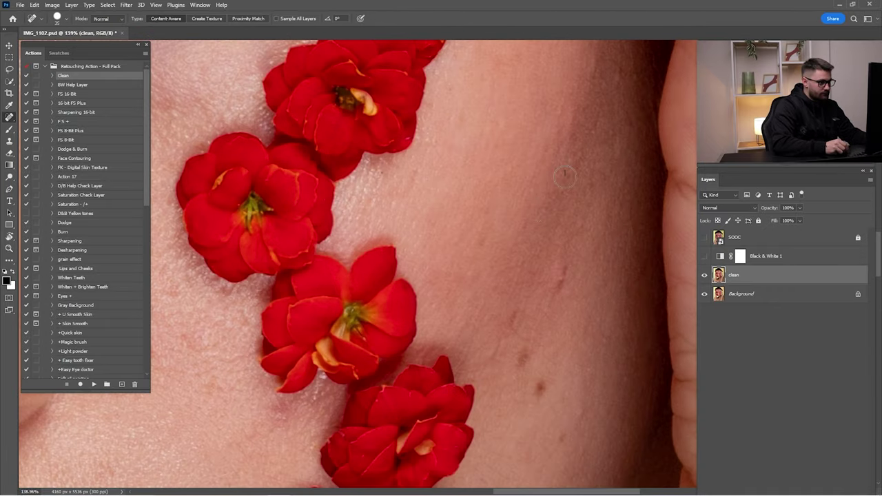
# Step: Patch the light crease under the eye with nearby clean skin
pyautogui.scroll(-5, 482, 241)
pyautogui.hscroll(-5, 480, 221)
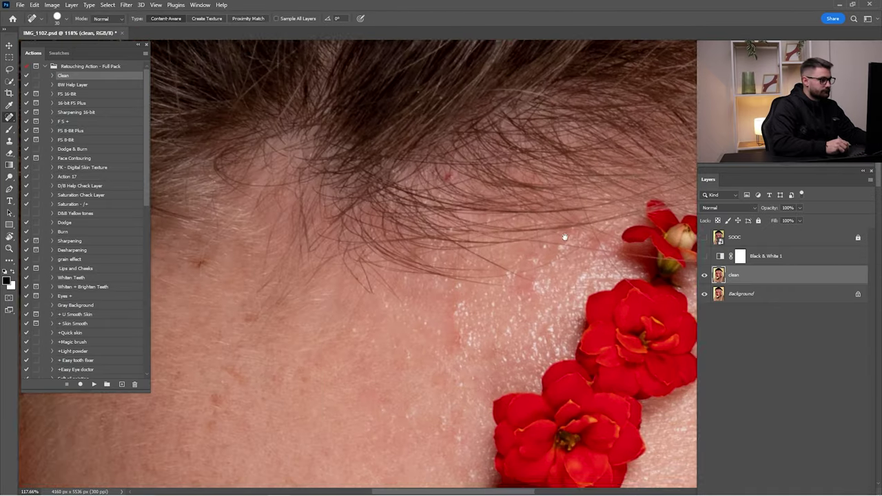
pyautogui.scroll(5, 516, 211)
pyautogui.scroll(5, 462, 252)
pyautogui.scroll(-3, 590, 272)
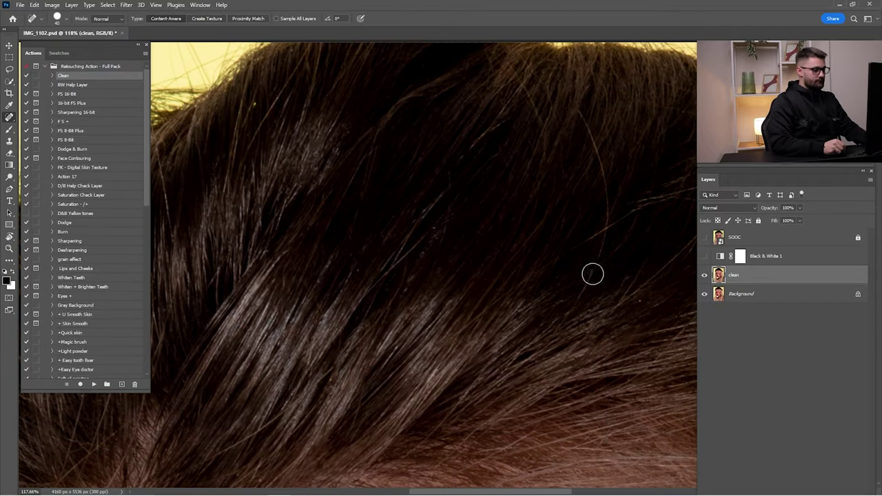
pyautogui.scroll(2, 606, 172)
pyautogui.hscroll(-3, 478, 199)
pyautogui.scroll(-2, 520, 212)
pyautogui.scroll(-3, 516, 219)
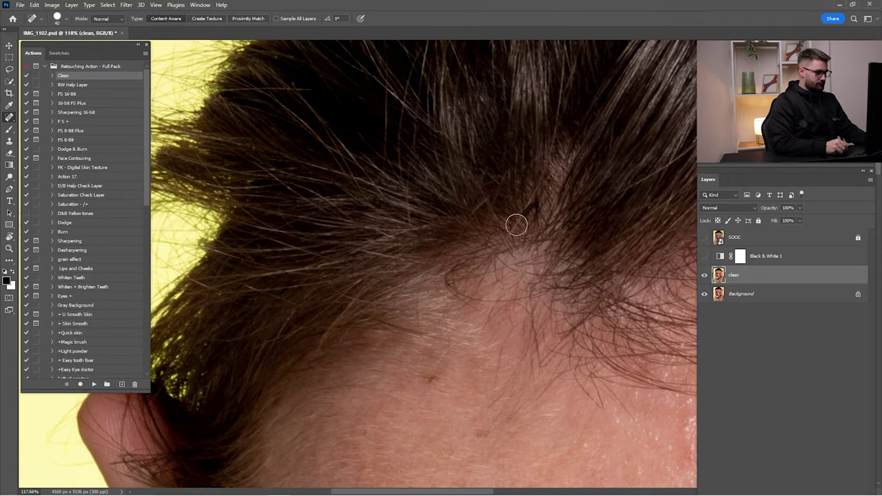
pyautogui.scroll(-5, 478, 289)
pyautogui.scroll(8, 531, 190)
pyautogui.scroll(-2, 515, 246)
pyautogui.scroll(-3, 515, 246)
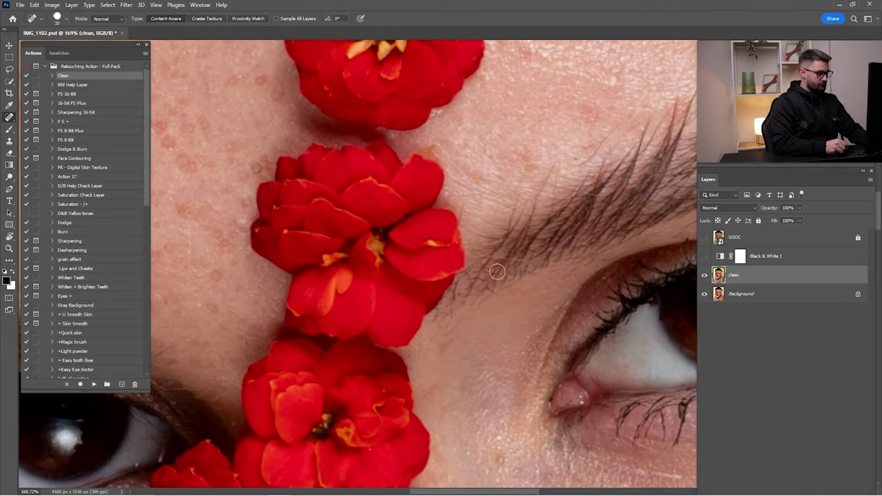
pyautogui.scroll(-3, 569, 246)
pyautogui.scroll(-1, 465, 266)
pyautogui.scroll(2, 539, 239)
pyautogui.scroll(4, 539, 239)
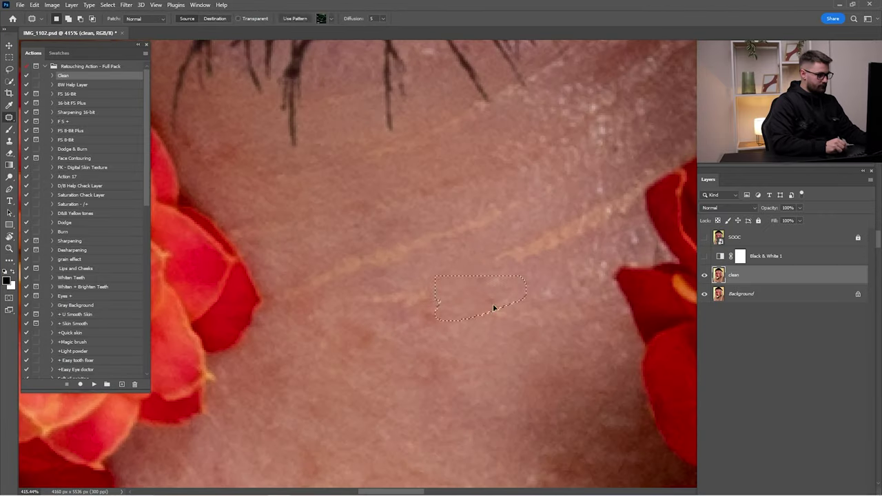
pyautogui.scroll(2, 521, 261)
pyautogui.moveTo(458, 297); pyautogui.dragTo(510, 288)
pyautogui.hotkey('shift', 'j')
pyautogui.moveTo(665, 224); pyautogui.dragTo(620, 243)
# Step: Toggle the clean layer's visibility to compare before and after retouching around the eyes
pyautogui.scroll(-5, 595, 244)
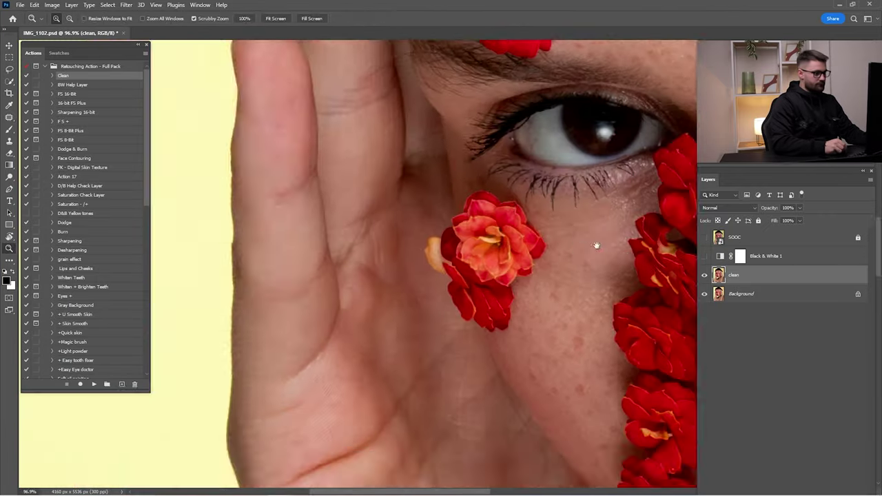
pyautogui.scroll(-3, 574, 217)
pyautogui.hotkey('shift', 'j')
pyautogui.scroll(4, 574, 217)
pyautogui.scroll(-6, 506, 212)
pyautogui.scroll(5, 506, 212)
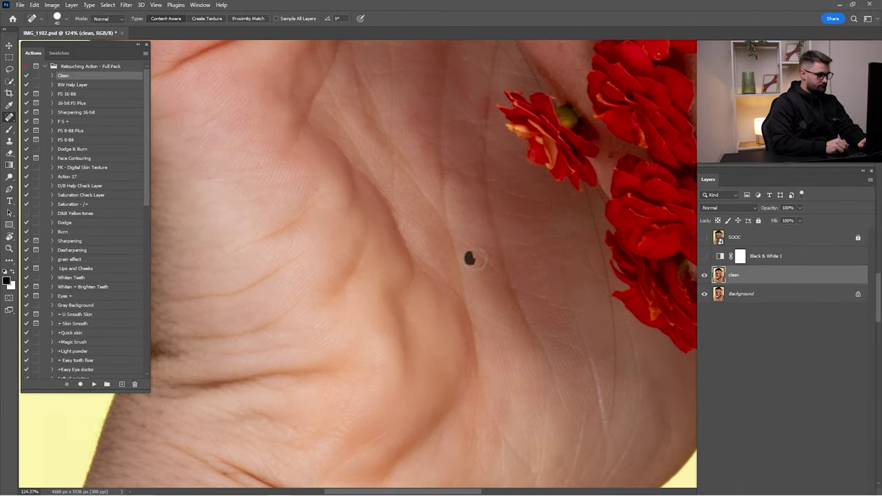
pyautogui.scroll(-2, 468, 256)
pyautogui.scroll(-1, 374, 250)
pyautogui.hotkey('shift', 'j')
pyautogui.scroll(-6, 616, 258)
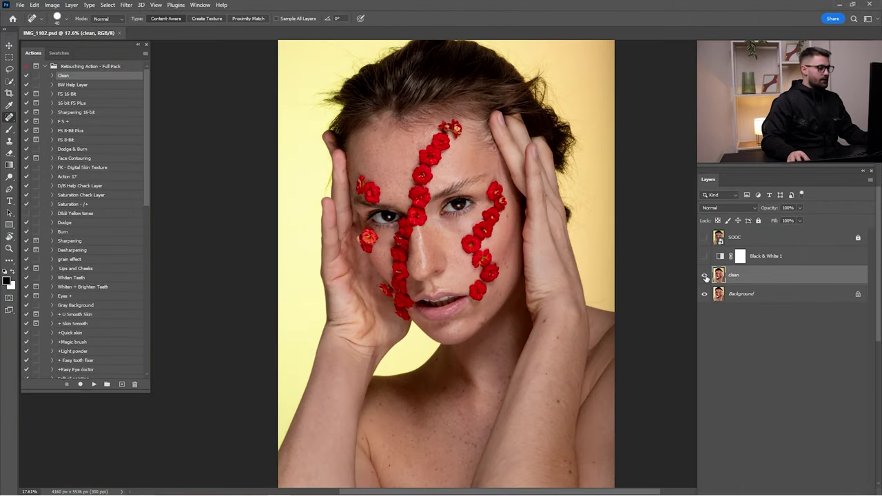
pyautogui.click(704, 274)
pyautogui.click(704, 275)
pyautogui.click(704, 275)
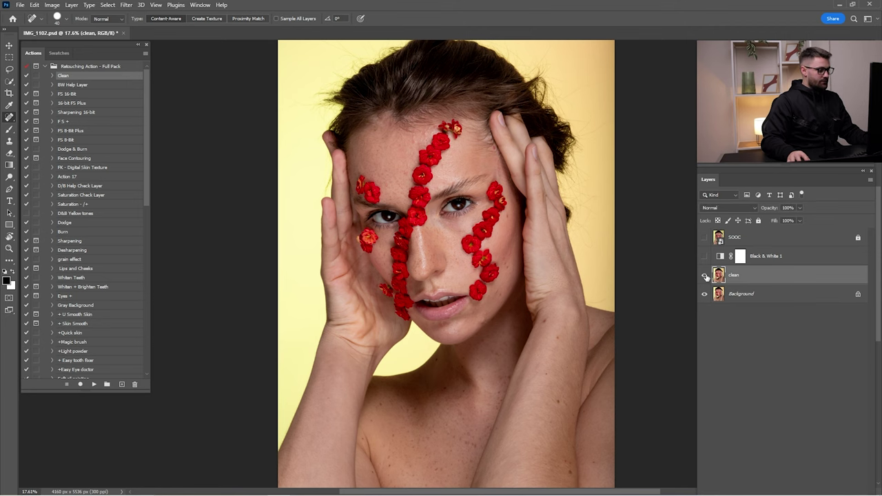
pyautogui.click(704, 275)
pyautogui.press('z')
pyautogui.moveTo(391, 179); pyautogui.dragTo(452, 193)
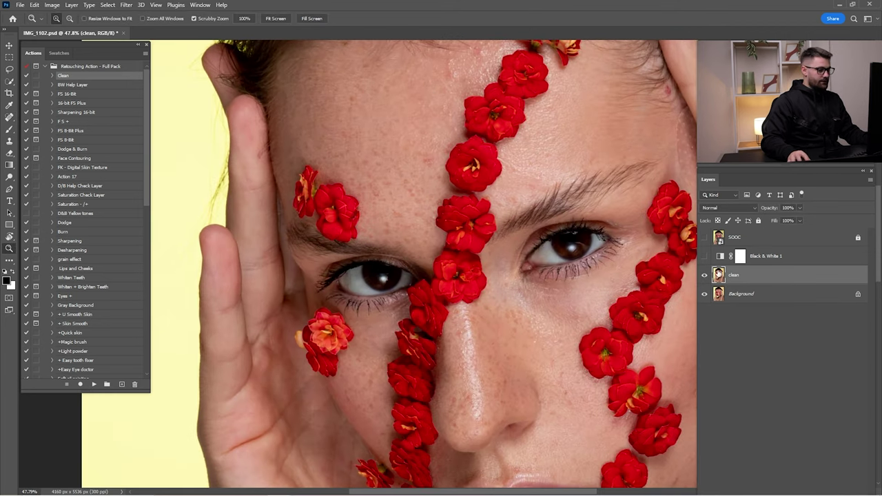
pyautogui.click(704, 274)
pyautogui.click(703, 274)
pyautogui.click(704, 275)
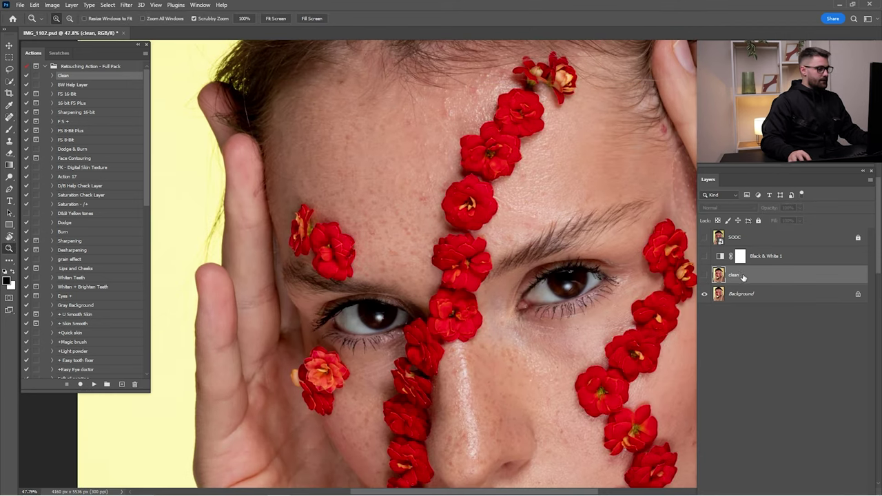
pyautogui.click(704, 275)
pyautogui.moveTo(647, 259); pyautogui.dragTo(620, 258)
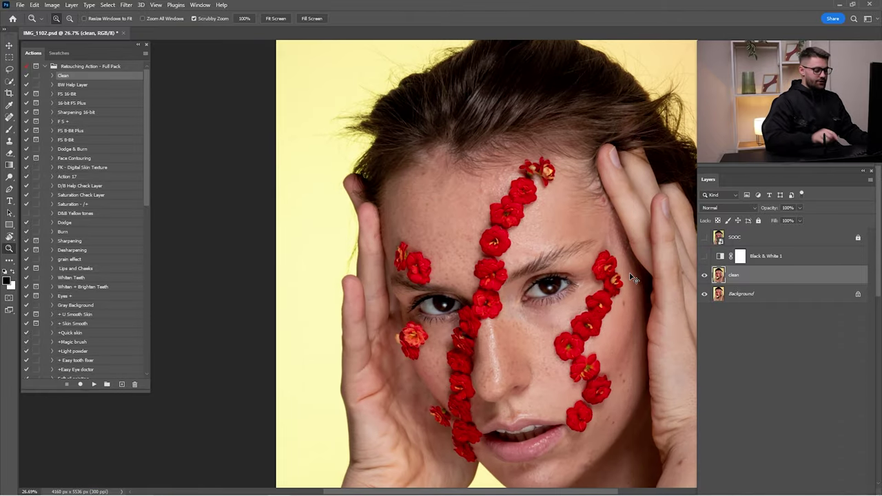
pyautogui.hotkey('ctrl', '0')
# Step: Delete the Black & White 1 check layer and select the F S + action
pyautogui.click(770, 258)
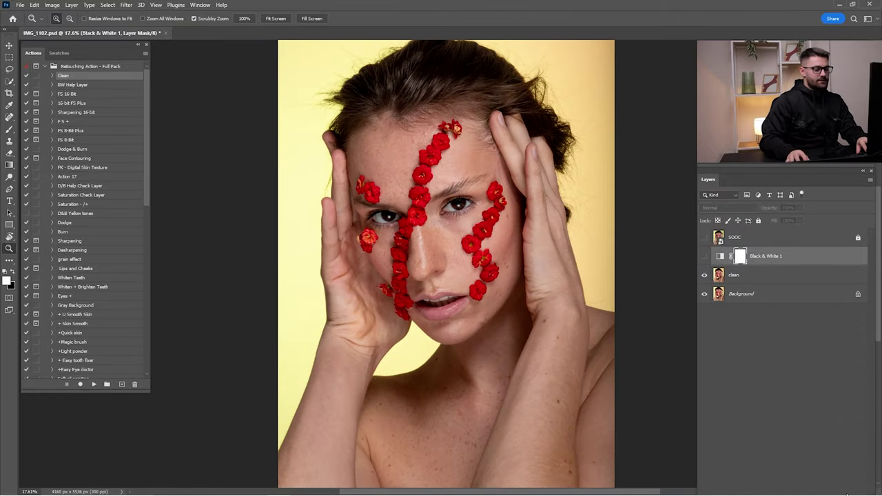
pyautogui.press('Delete')
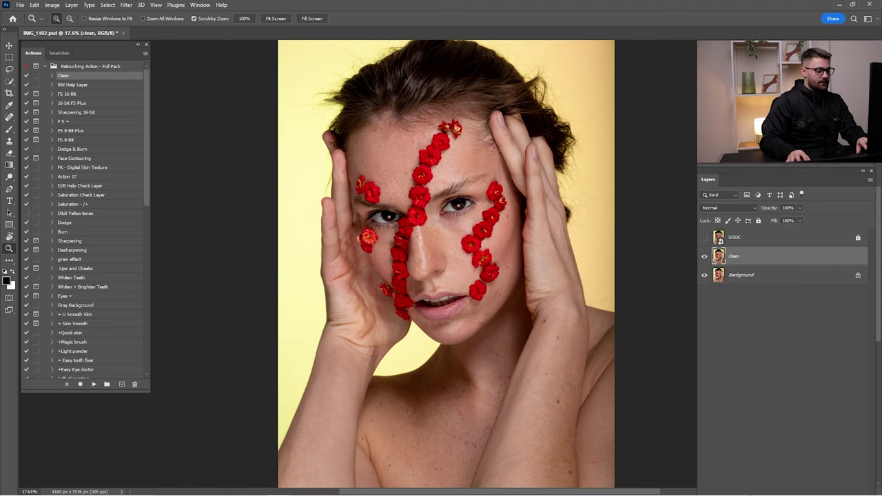
pyautogui.click(76, 122)
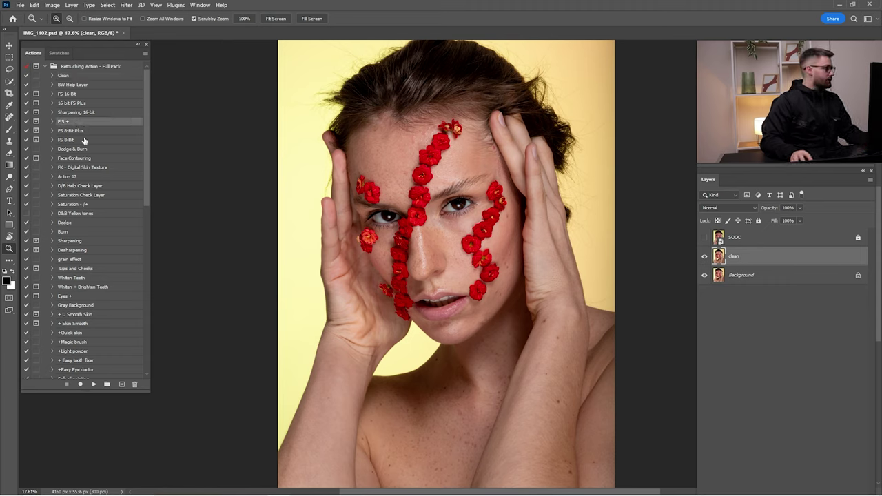
# Step: Run the F S + action, framing the skin in the 14-pixel Gaussian Blur preview
pyautogui.click(94, 385)
pyautogui.click(561, 228)
pyautogui.click(560, 228)
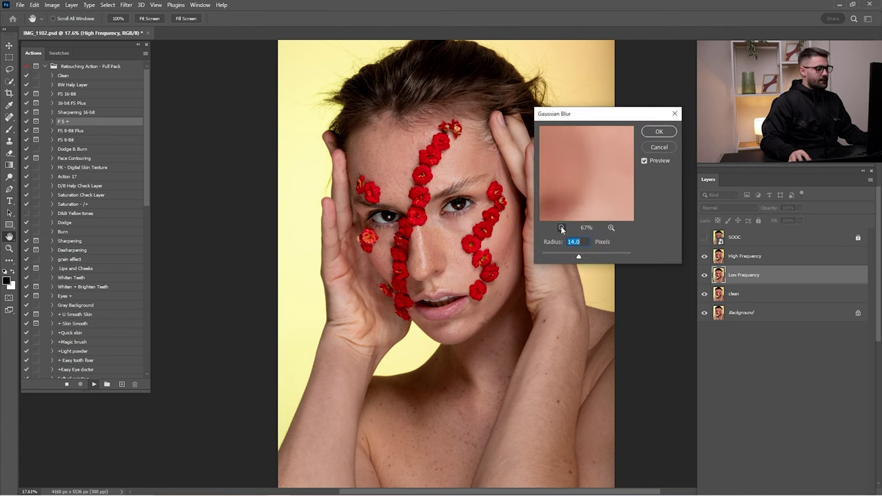
pyautogui.click(560, 228)
pyautogui.click(561, 228)
pyautogui.click(561, 228)
pyautogui.click(561, 228)
pyautogui.click(561, 228)
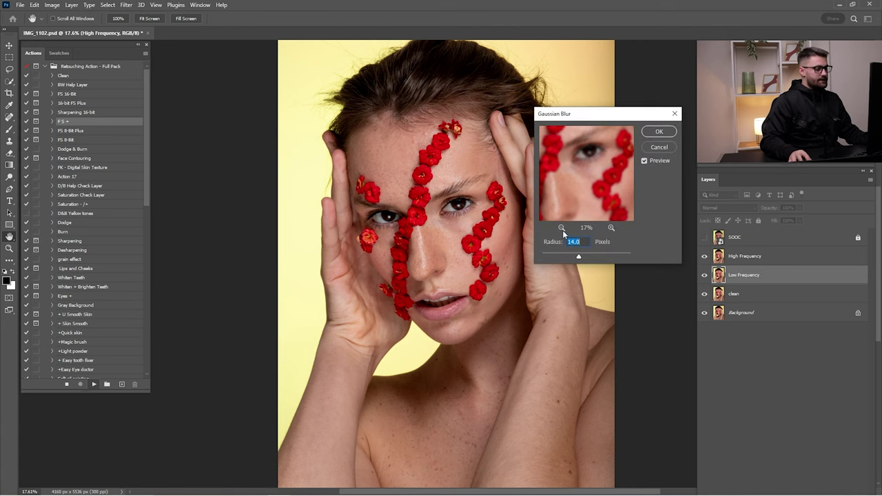
pyautogui.moveTo(591, 197); pyautogui.dragTo(602, 235)
pyautogui.click(610, 228)
pyautogui.click(611, 228)
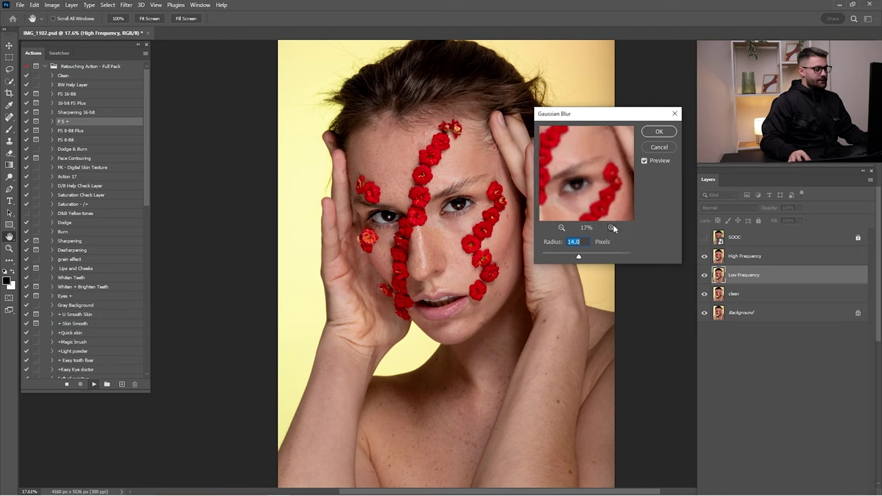
pyautogui.moveTo(613, 180); pyautogui.dragTo(605, 193)
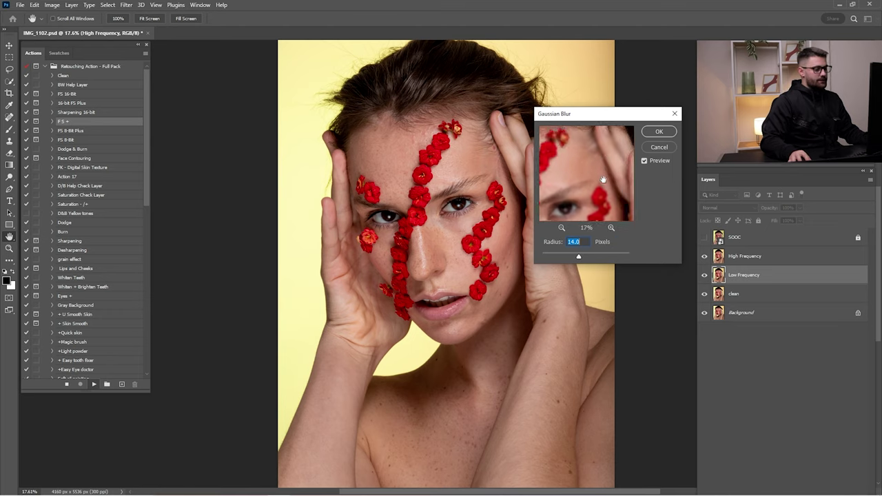
pyautogui.click(611, 228)
pyautogui.click(611, 228)
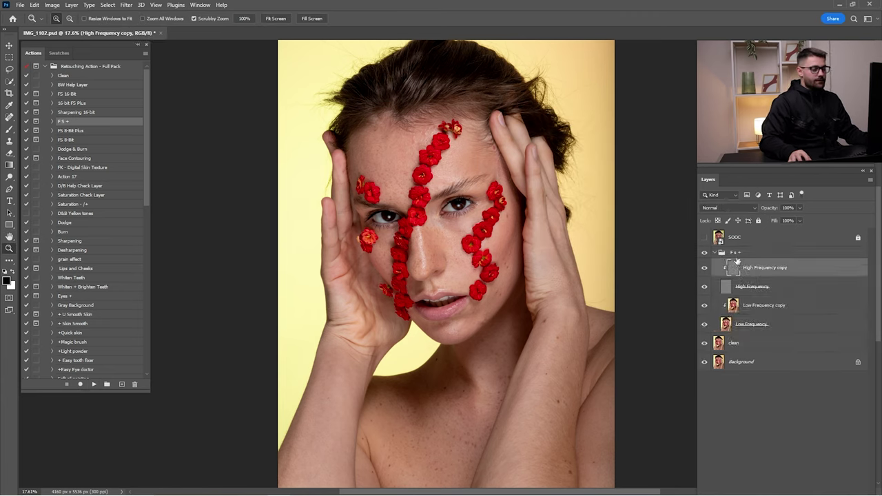
# Step: Select the High Frequency copy layer and zoom to the forehead and eyebrow
pyautogui.click(739, 254)
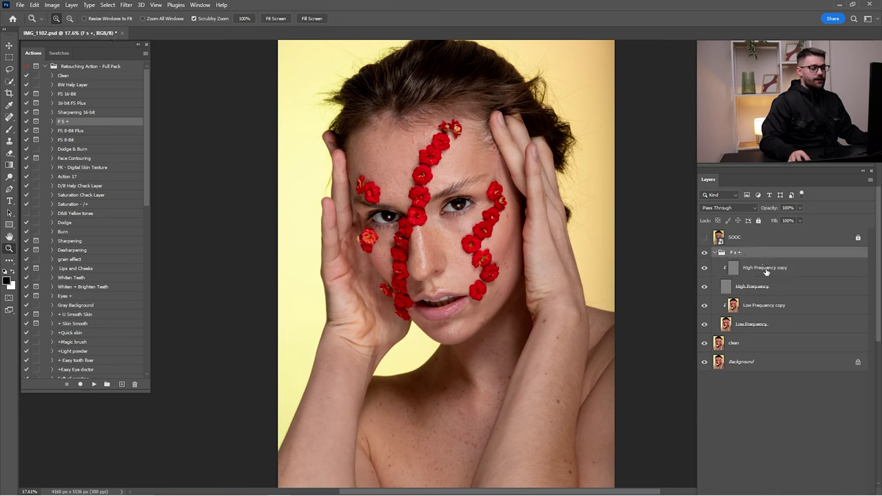
pyautogui.click(766, 271)
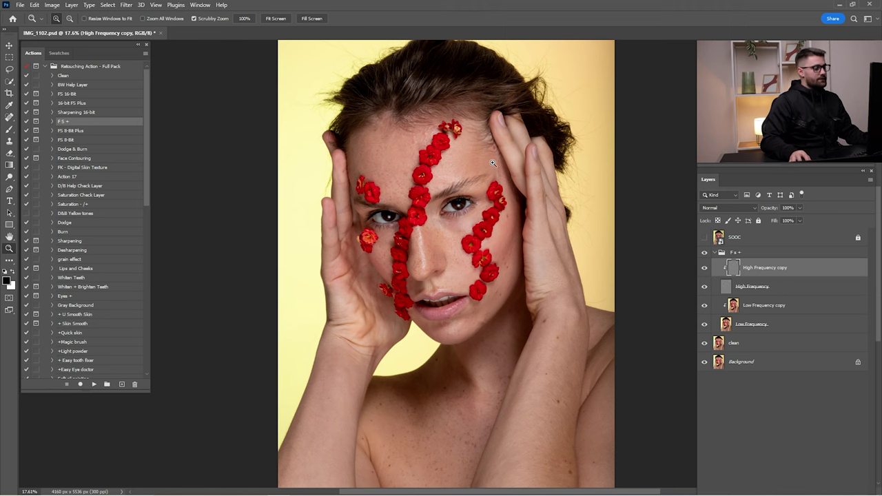
pyautogui.moveTo(492, 162); pyautogui.dragTo(560, 191)
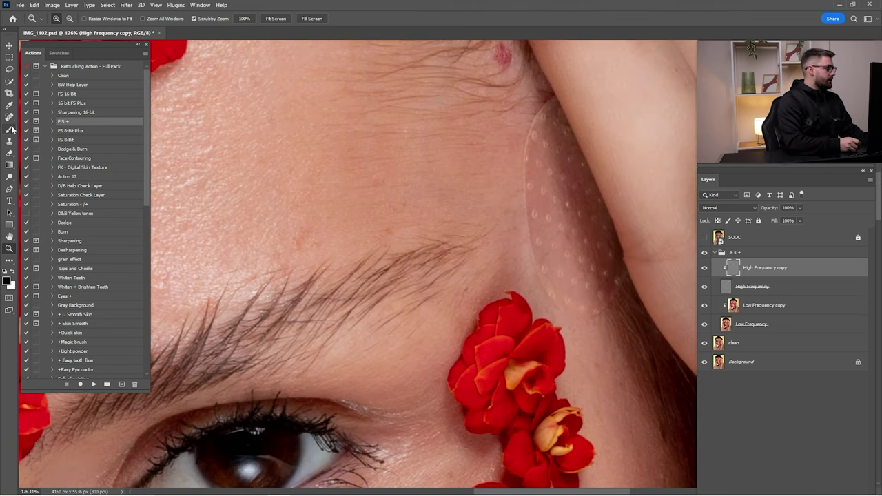
# Step: Take the Clone Stamp, enlarge its brush, and frame the temple skin beside the patch
pyautogui.click(10, 143)
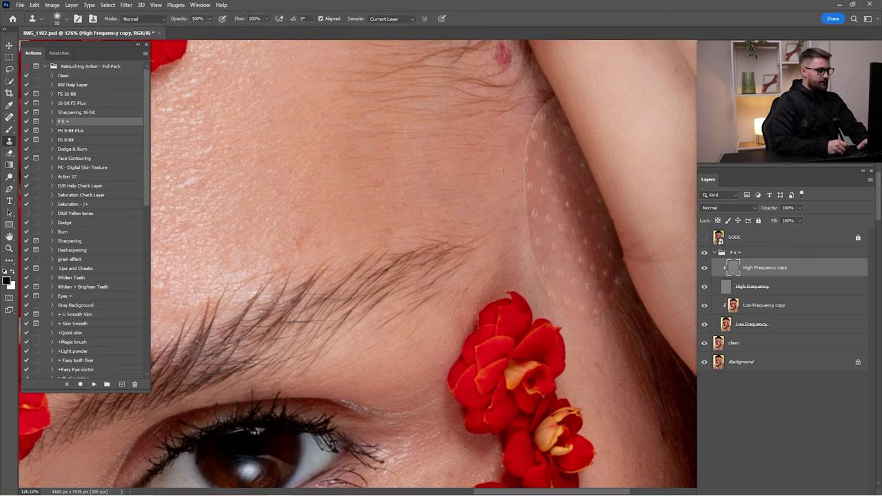
pyautogui.moveTo(521, 164); pyautogui.dragTo(532, 229)
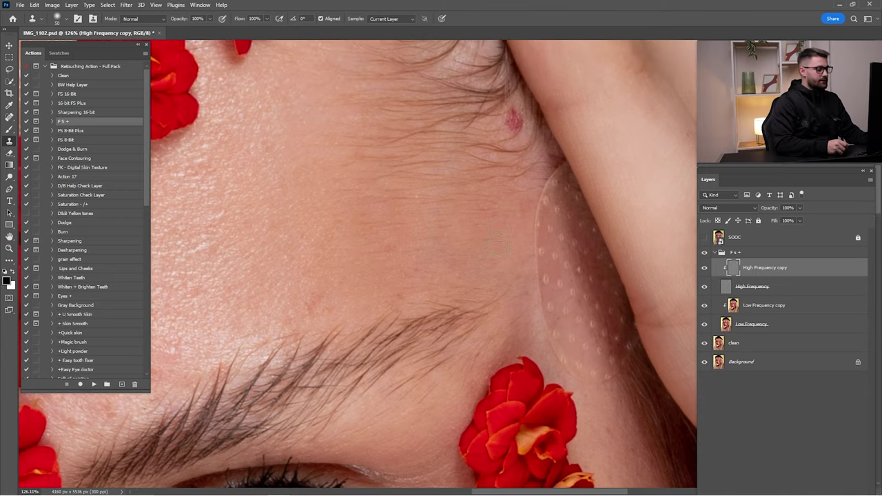
pyautogui.scroll(3, 497, 244)
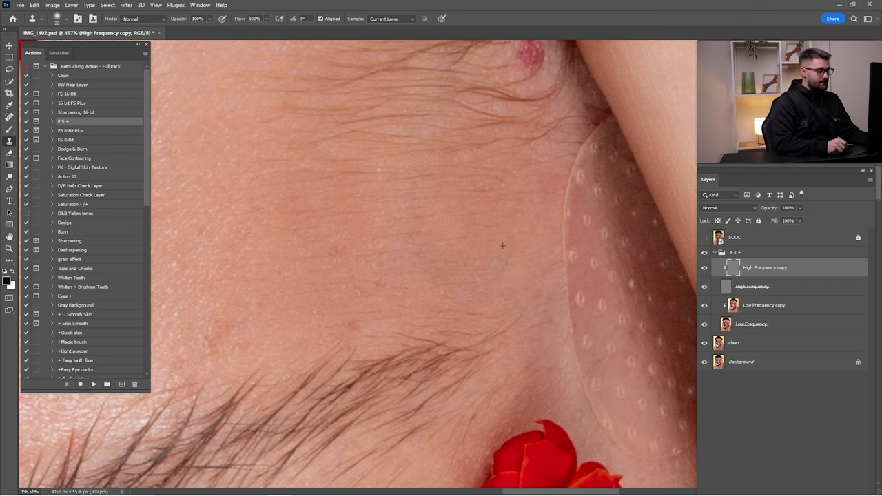
pyautogui.press(']')
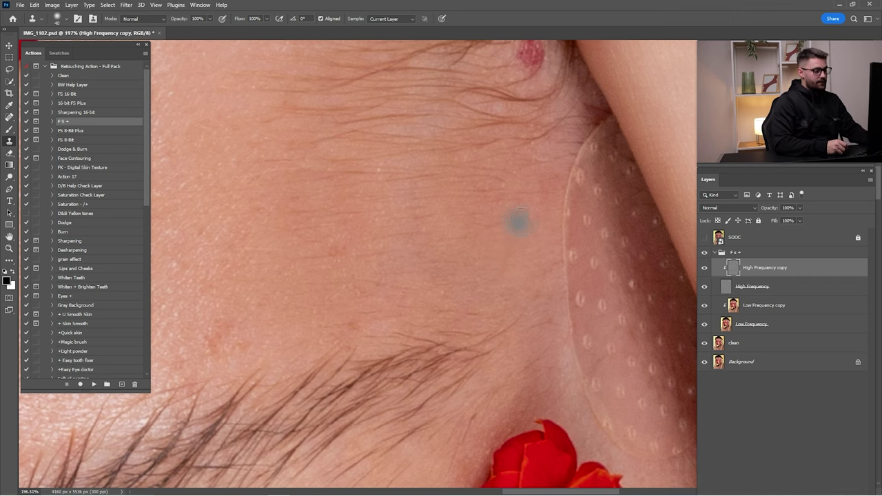
pyautogui.scroll(1, 514, 231)
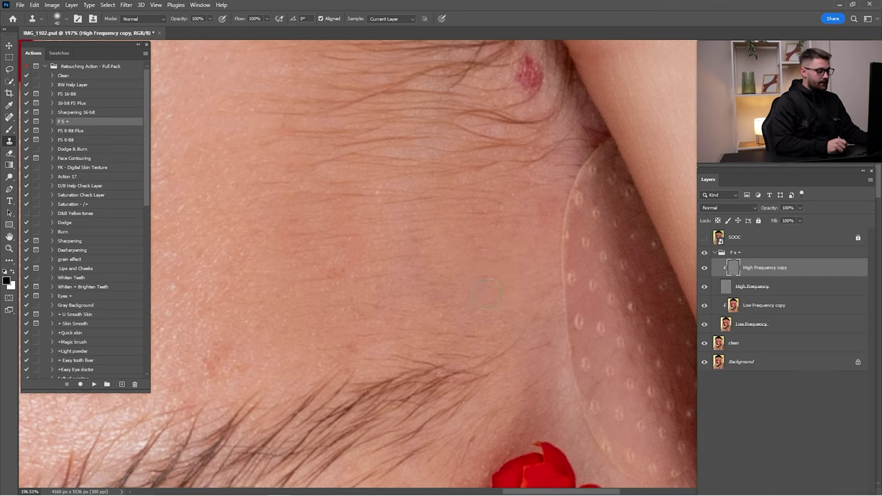
pyautogui.scroll(-3, 486, 294)
pyautogui.scroll(1, 475, 276)
pyautogui.scroll(1, 468, 261)
pyautogui.scroll(1, 463, 249)
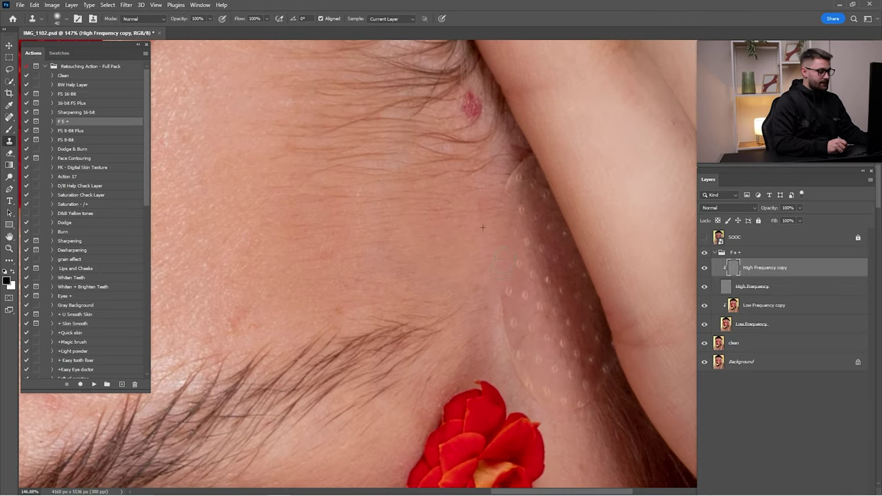
# Step: Sample clean skin with the Clone Stamp and clone over the dotted patch edge near the flower
pyautogui.moveTo(508, 270); pyautogui.dragTo(429, 233)
pyautogui.scroll(1, 434, 238)
pyautogui.scroll(2, 482, 234)
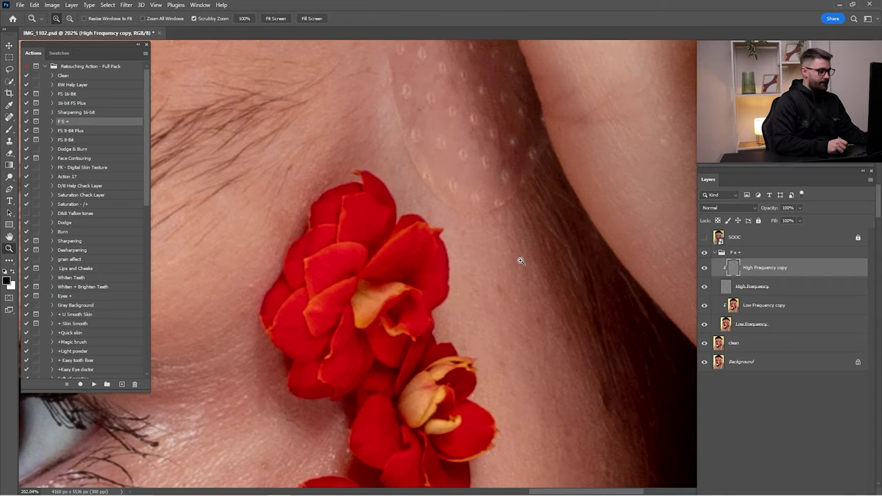
pyautogui.moveTo(500, 226); pyautogui.dragTo(510, 305)
pyautogui.keyDown('alt'); pyautogui.click(510, 305); pyautogui.keyUp('alt')
pyautogui.click(463, 255)
pyautogui.click(449, 250)
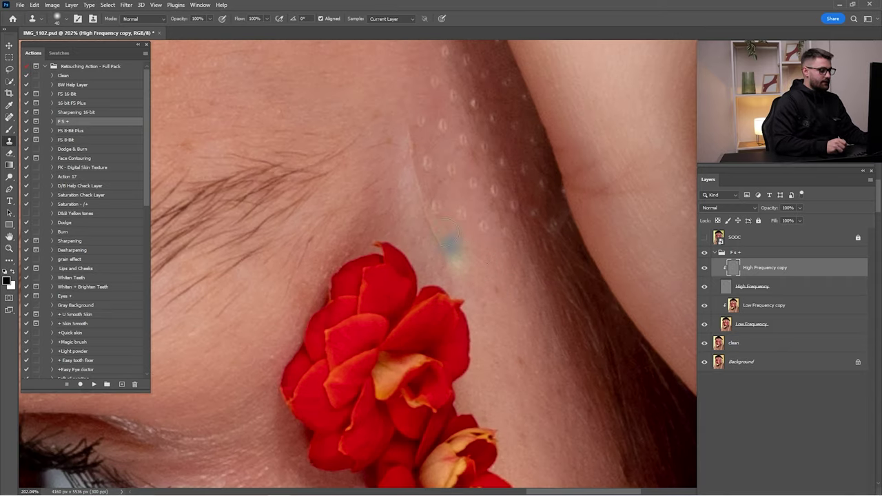
pyautogui.keyDown('alt'); pyautogui.click(501, 291); pyautogui.keyUp('alt')
pyautogui.click(486, 212)
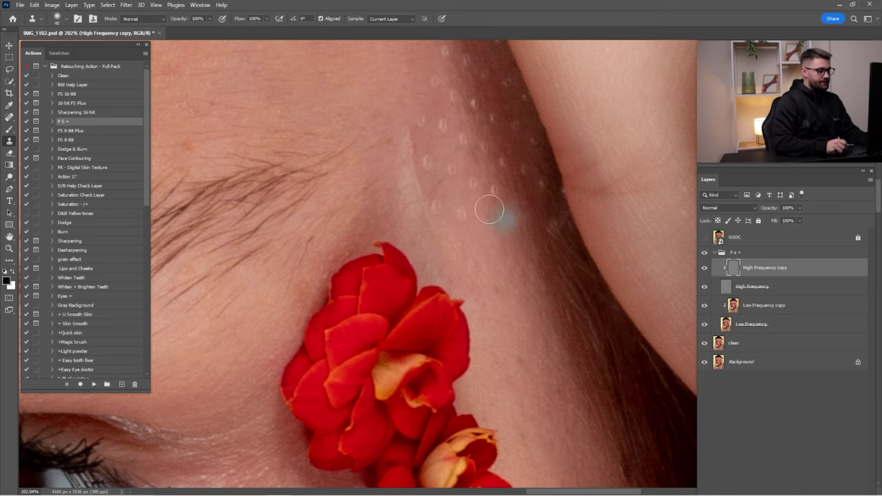
# Step: Clone over the light patch, undo the stray-hair stroke, and resample clean skin
pyautogui.scroll(3, 492, 206)
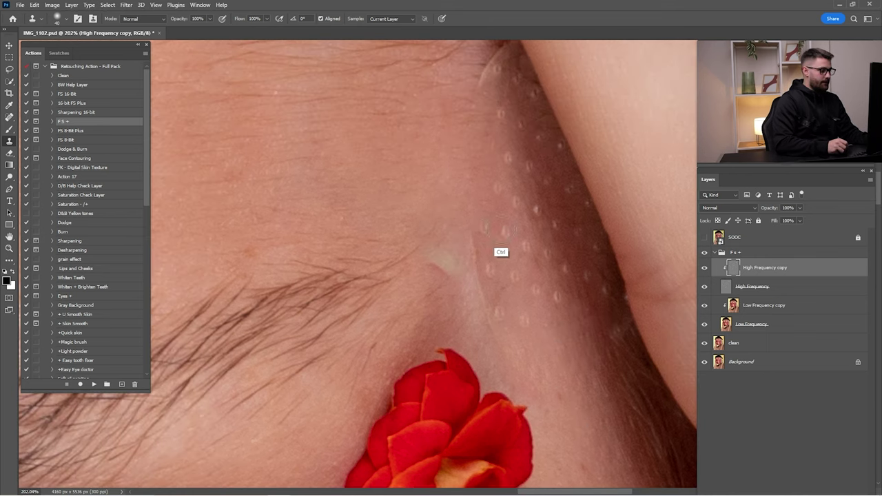
pyautogui.click(446, 257)
pyautogui.click(479, 250)
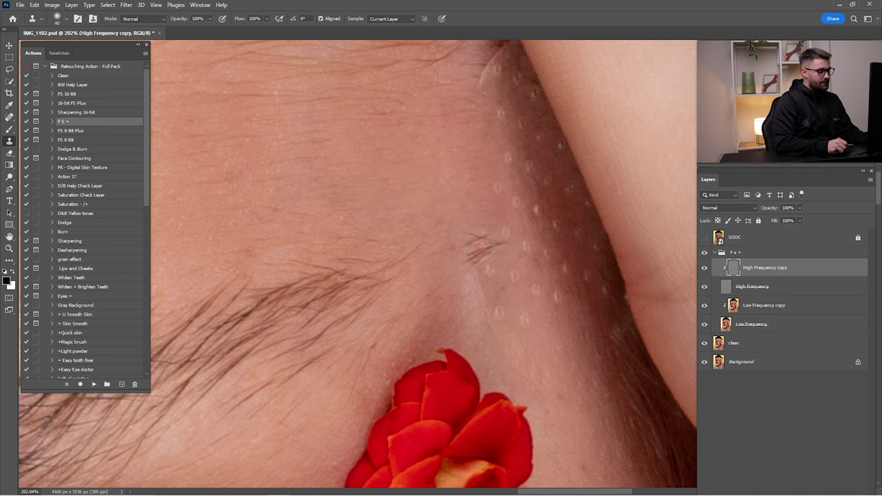
pyautogui.hotkey('ctrl', 'z')
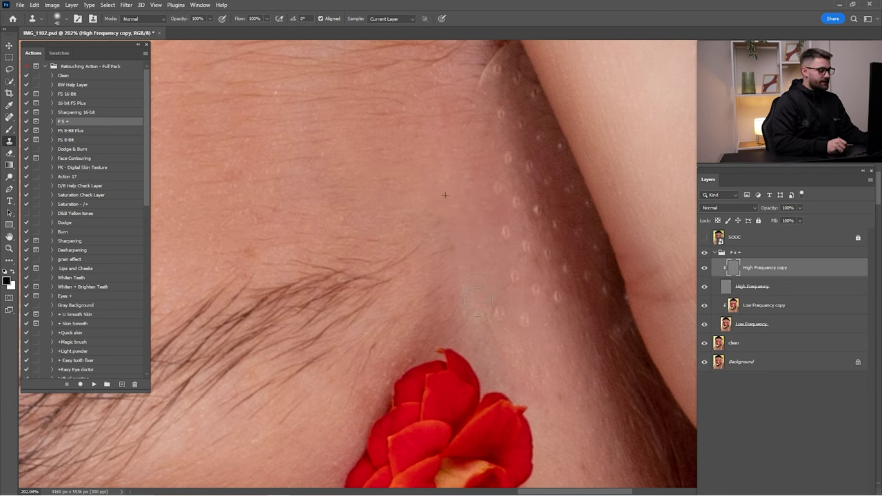
pyautogui.scroll(-3, 507, 296)
pyautogui.hscroll(2, 503, 276)
pyautogui.keyDown('alt'); pyautogui.click(504, 274); pyautogui.keyUp('alt')
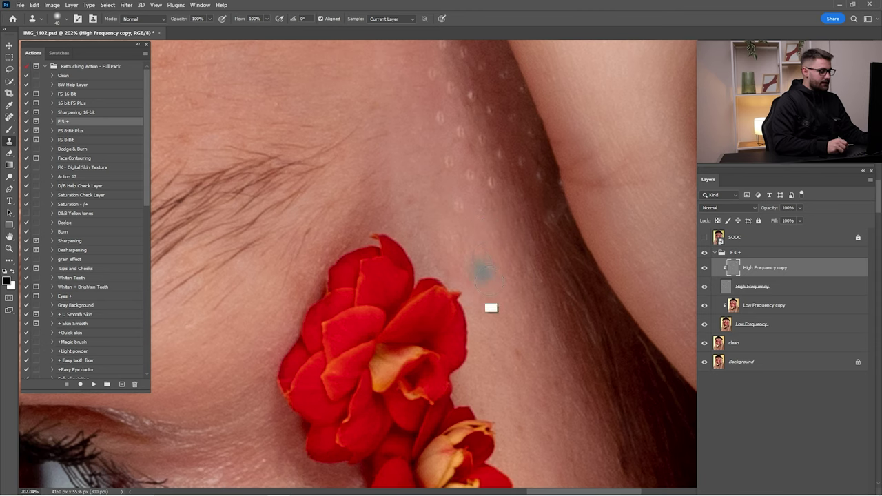
# Step: Pan around the cloned skin and fit the whole image on screen
pyautogui.scroll(2, 482, 289)
pyautogui.hscroll(-1, 483, 289)
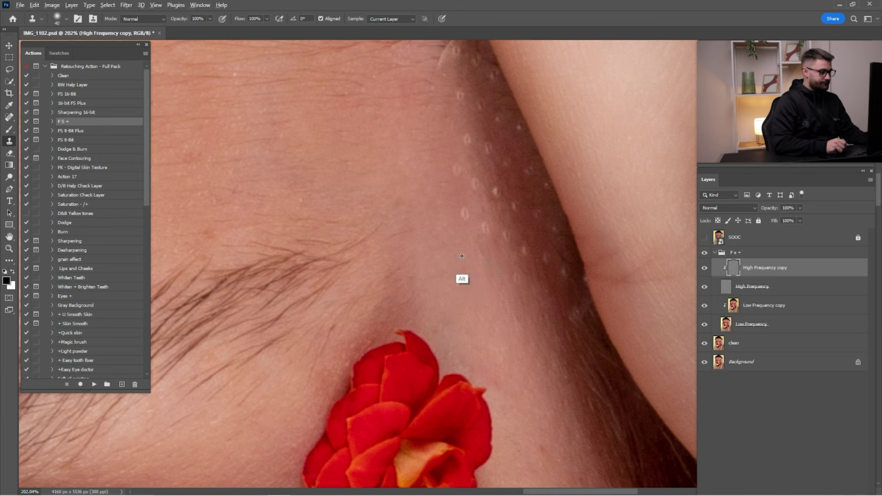
pyautogui.scroll(2, 474, 199)
pyautogui.hscroll(-1, 482, 234)
pyautogui.scroll(1, 501, 272)
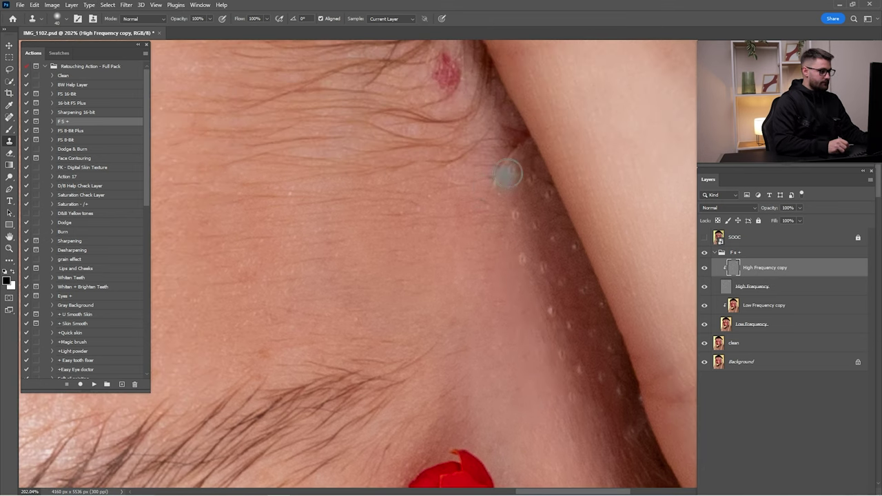
pyautogui.scroll(-2, 504, 197)
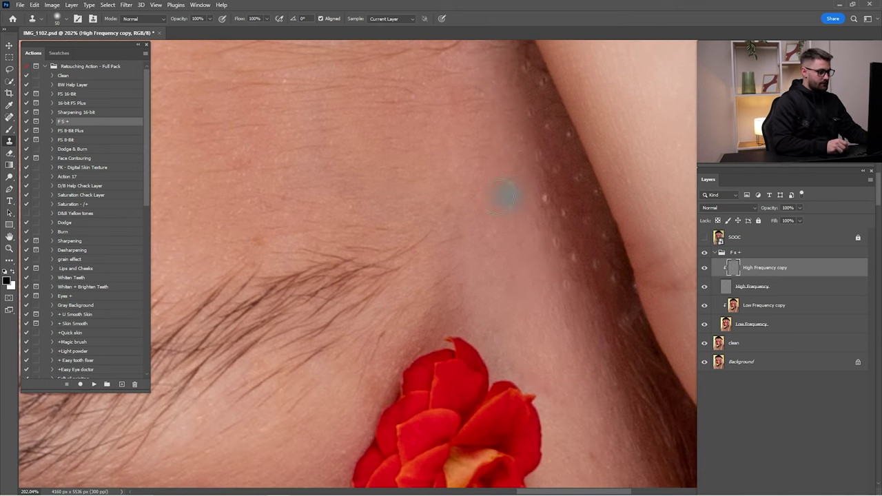
pyautogui.scroll(-2, 550, 272)
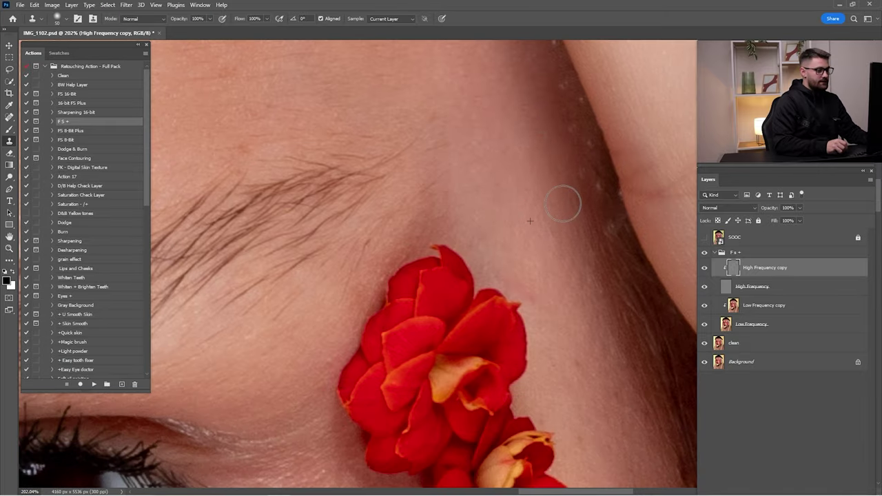
pyautogui.scroll(2, 543, 222)
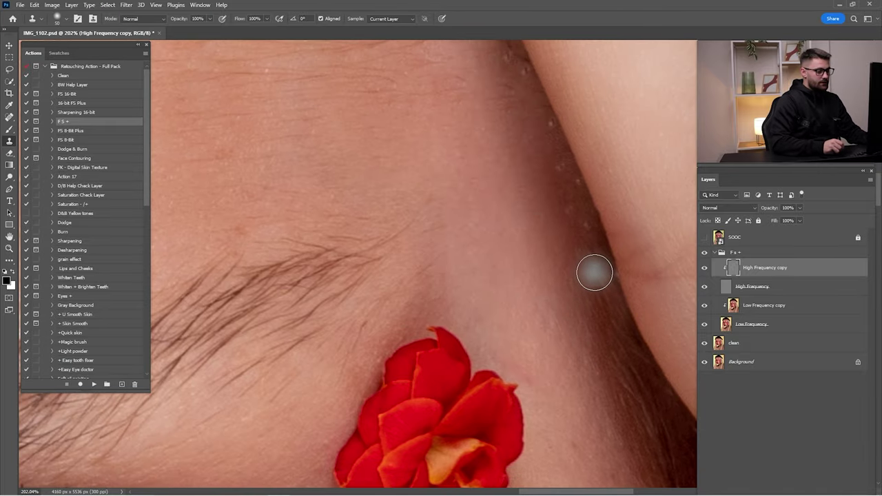
pyautogui.scroll(2, 565, 206)
pyautogui.scroll(1, 559, 246)
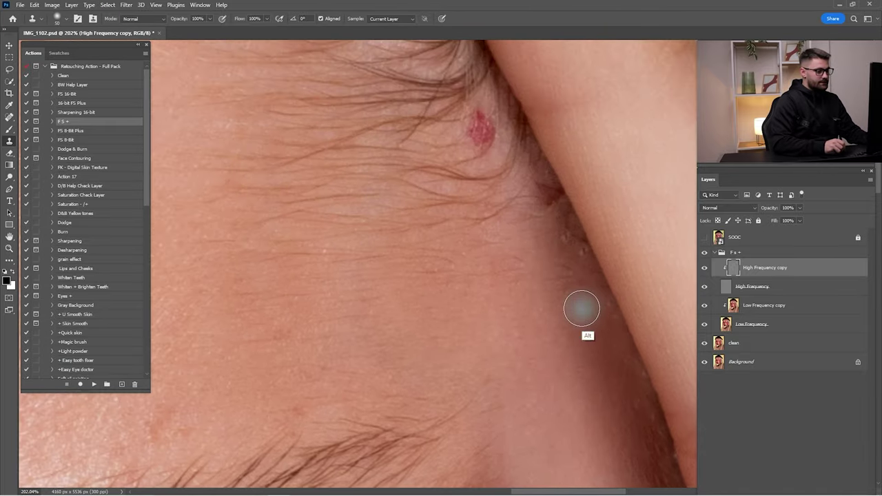
pyautogui.scroll(1, 540, 256)
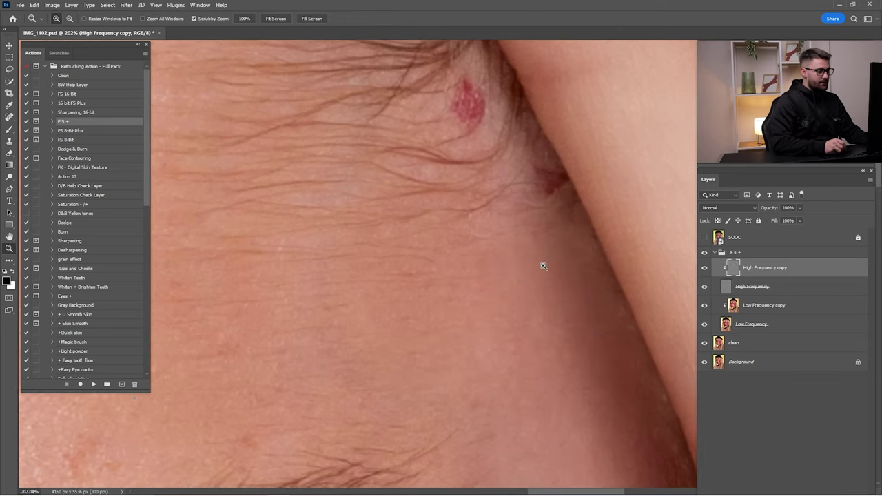
pyautogui.scroll(-5, 555, 165)
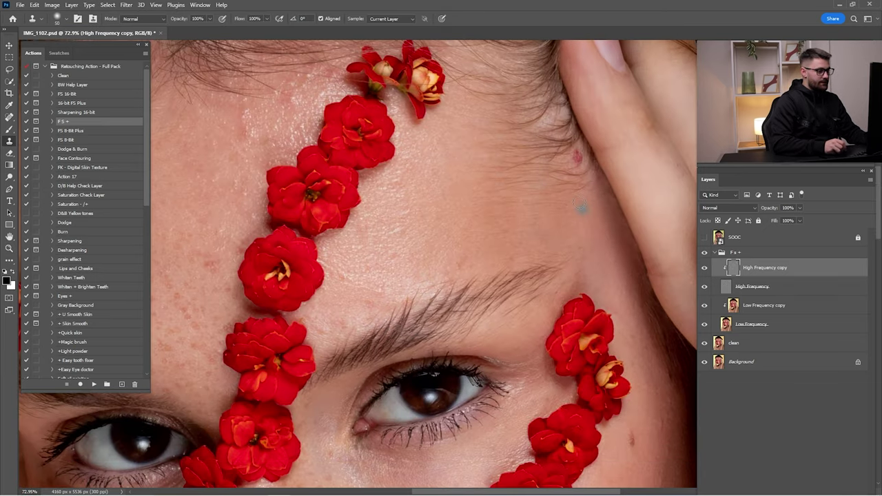
pyautogui.scroll(-2, 576, 165)
pyautogui.hotkey('ctrl', '0')
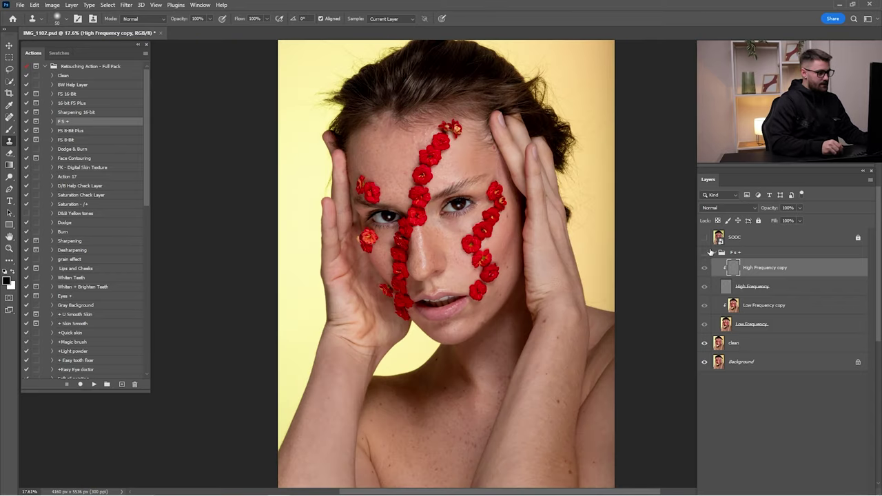
# Step: Make the Low Frequency copy active with High Frequency hidden, zoomed onto the forehead and cheek
pyautogui.press('z')
pyautogui.moveTo(486, 169)
pyautogui.mouseDown()
pyautogui.moveTo(591, 245)
pyautogui.moveTo(606, 246)
pyautogui.mouseUp()
pyautogui.press('s')
pyautogui.click(757, 311)
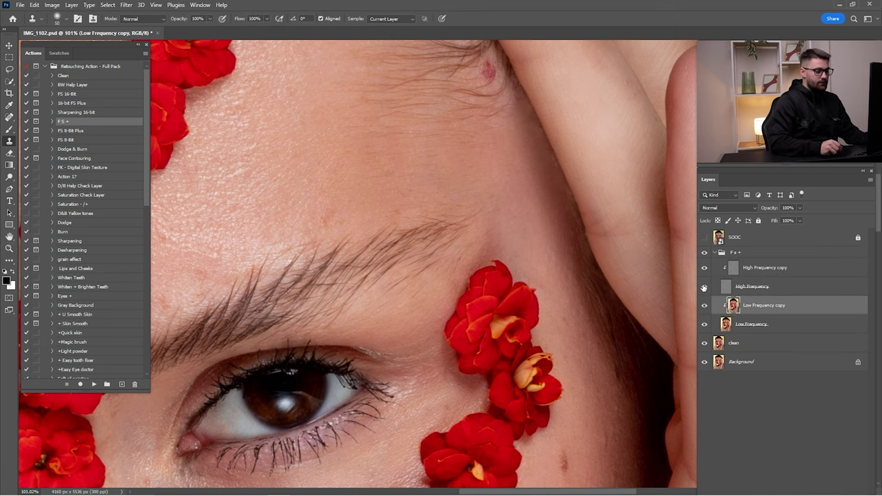
pyautogui.click(703, 286)
pyautogui.press('z')
pyautogui.moveTo(687, 296); pyautogui.dragTo(609, 302)
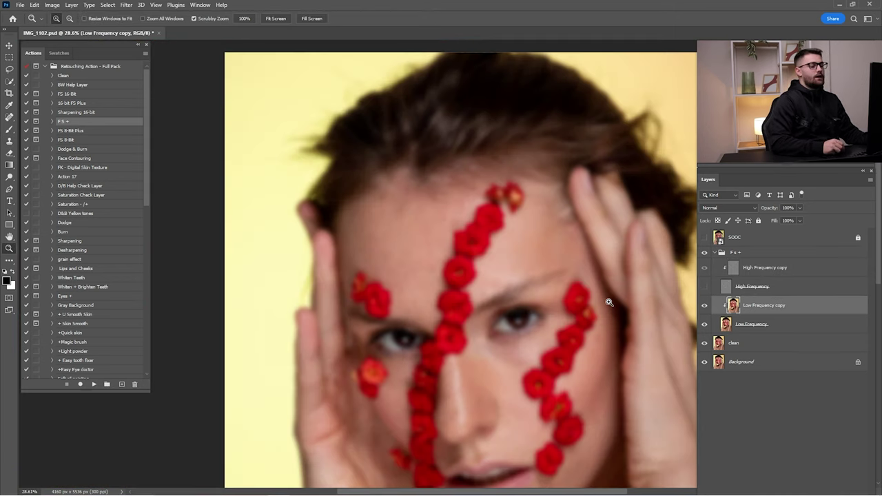
pyautogui.moveTo(582, 252); pyautogui.dragTo(667, 292)
pyautogui.press('s')
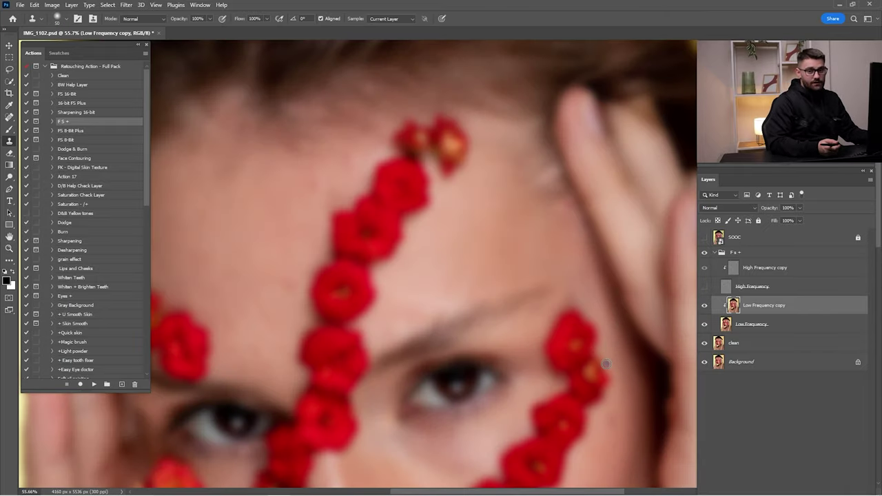
# Step: Switch to the Mixer Brush Tool and set its Flow to 3%
pyautogui.click(9, 129)
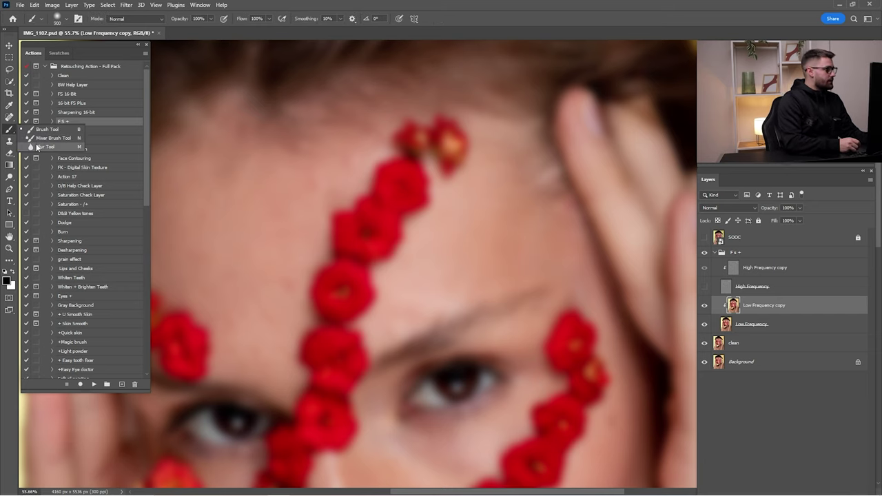
pyautogui.click(47, 128)
pyautogui.press('z')
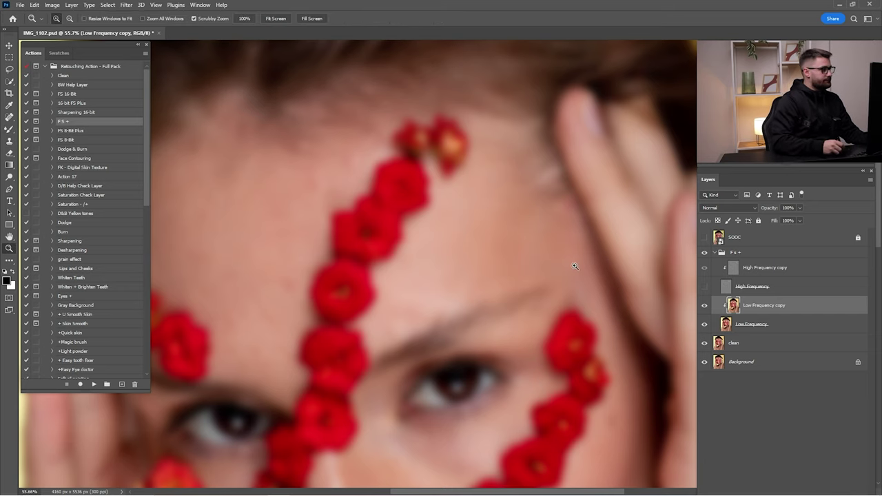
pyautogui.scroll(1, 574, 266)
pyautogui.press('b')
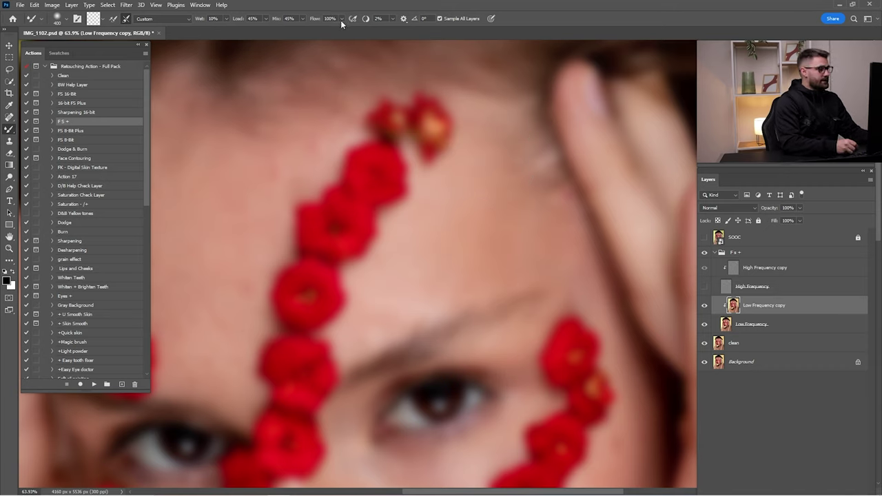
pyautogui.write('33')
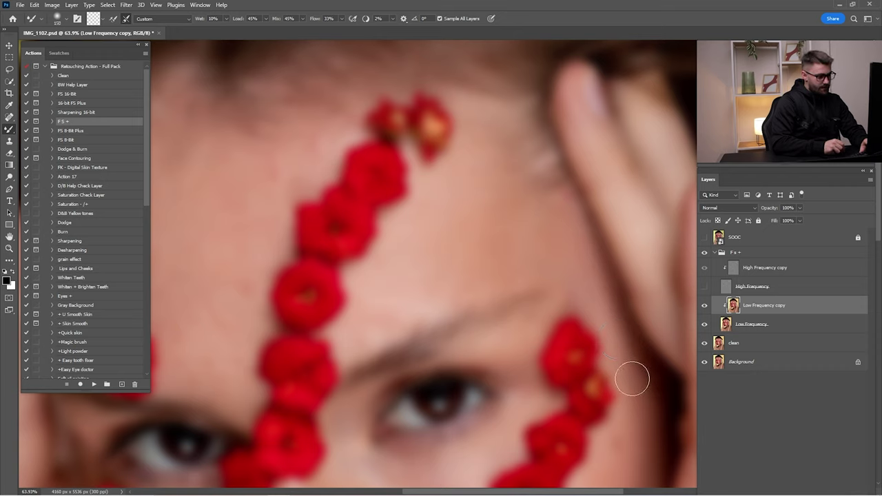
# Step: Toggle the Fs+ group on and off to compare, leaving it visible
pyautogui.click(704, 286)
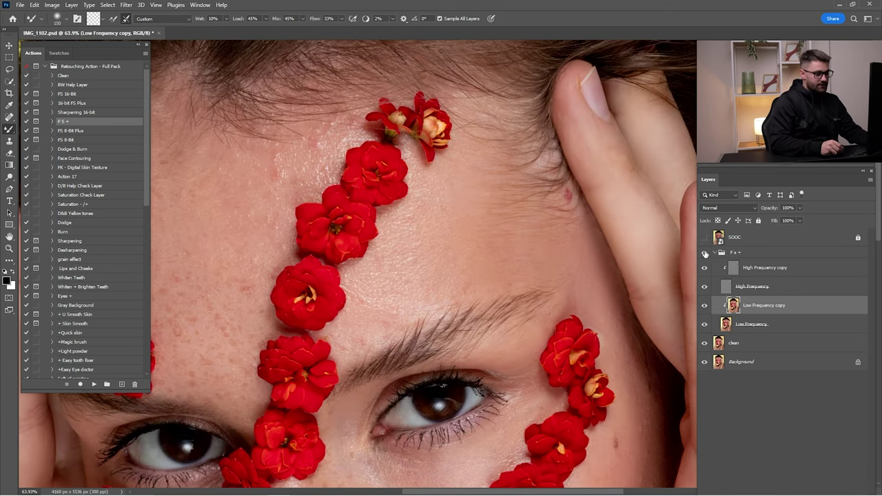
pyautogui.click(704, 254)
pyautogui.click(704, 253)
pyautogui.click(704, 253)
pyautogui.click(704, 254)
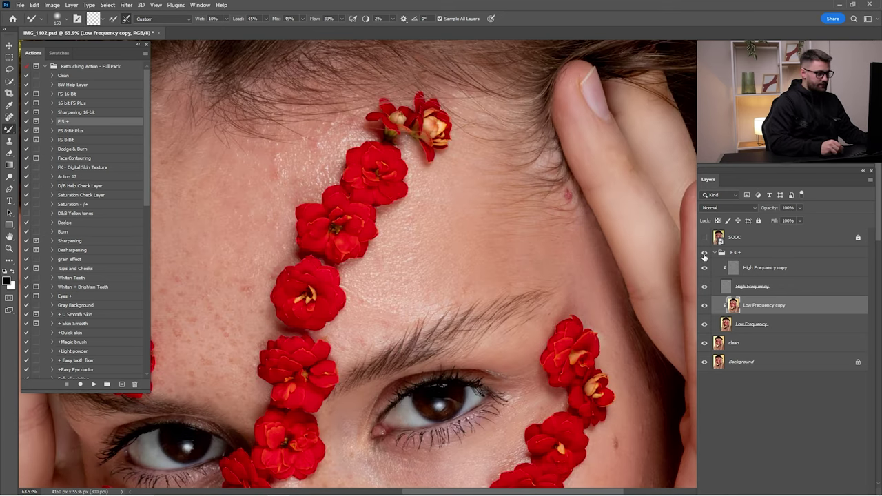
pyautogui.click(734, 271)
# Step: Clone clean texture over the arm crease and along the skin by the arm edge
pyautogui.scroll(5, 627, 299)
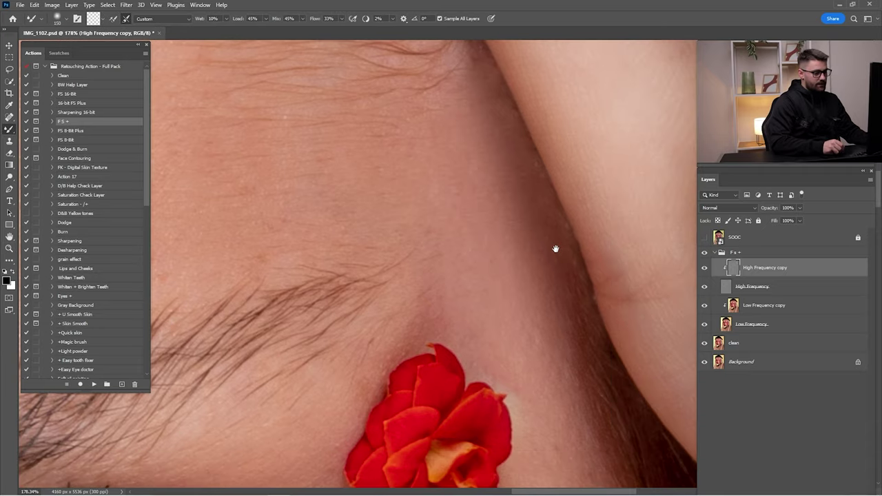
pyautogui.press('s')
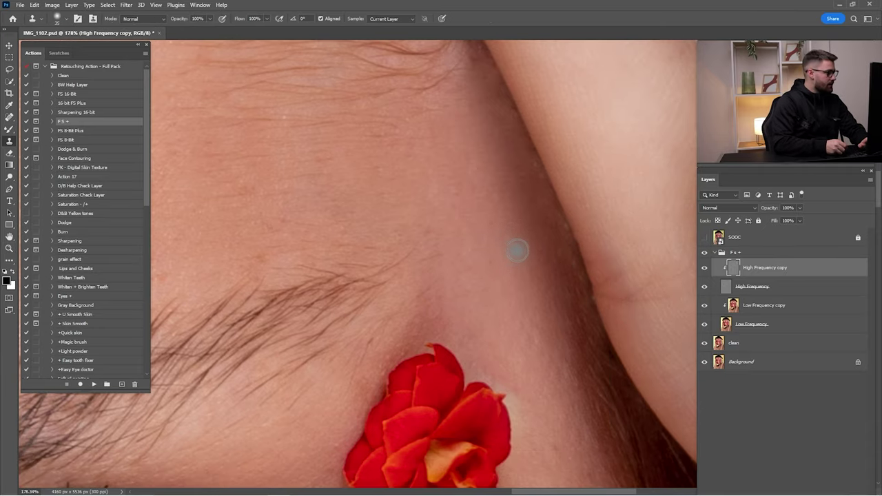
pyautogui.press('alt')
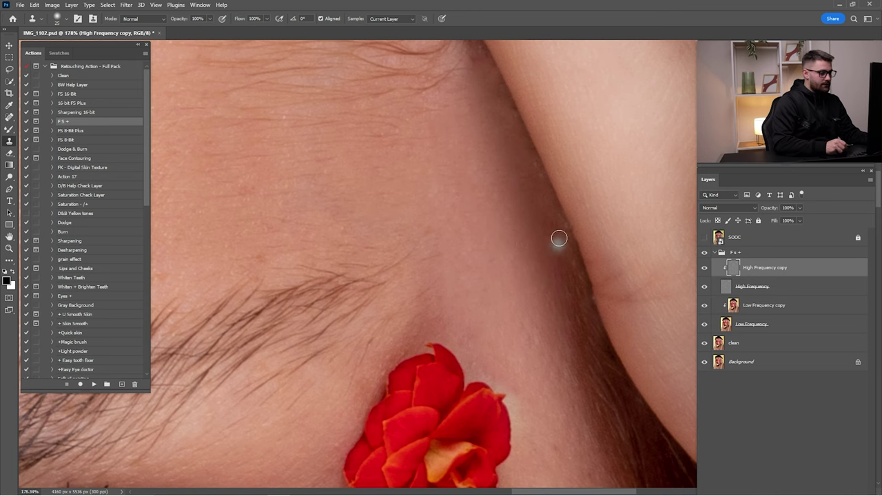
pyautogui.moveTo(559, 238)
pyautogui.mouseDown()
pyautogui.moveTo(567, 252)
pyautogui.moveTo(550, 236)
pyautogui.mouseUp()
pyautogui.press('z')
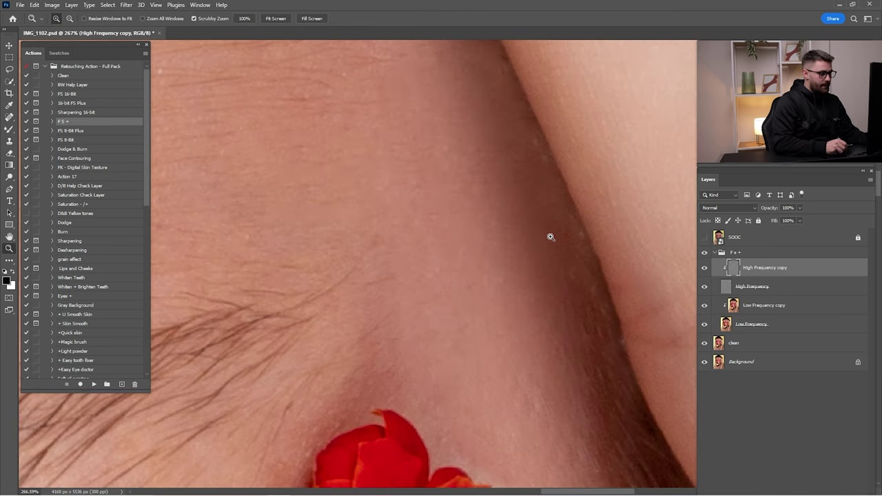
pyautogui.press('s')
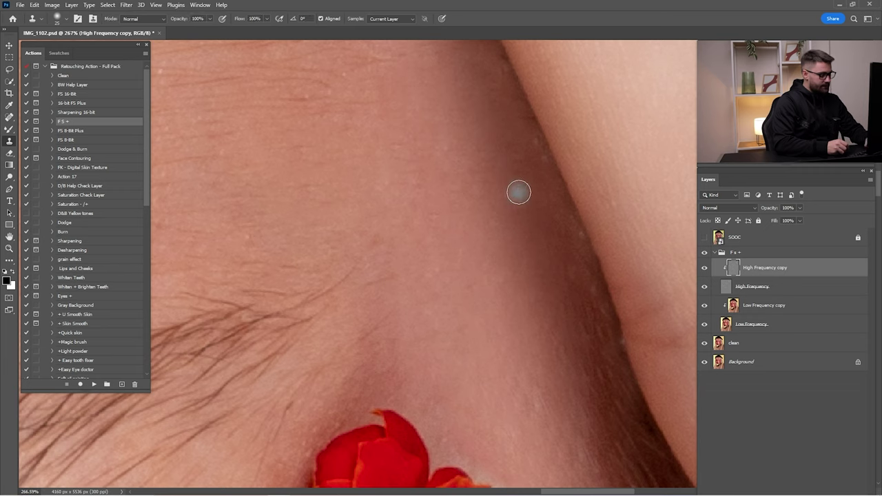
pyautogui.moveTo(526, 192); pyautogui.dragTo(539, 174)
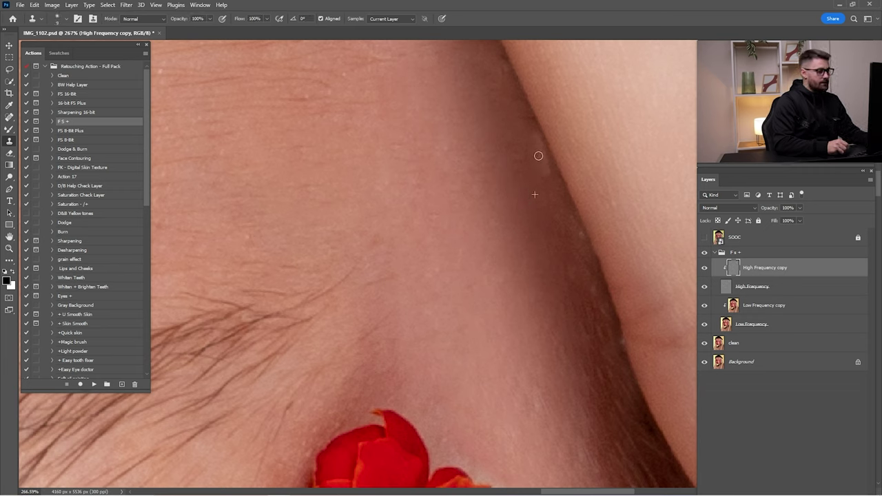
pyautogui.press('alt')
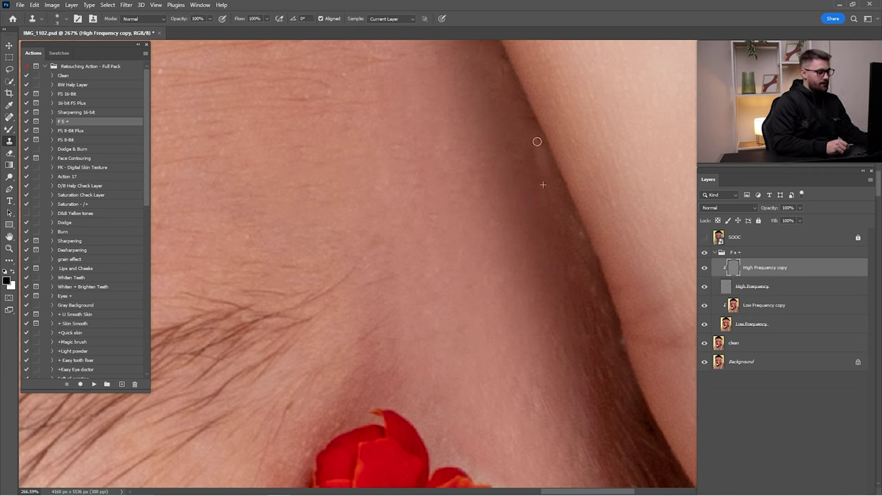
pyautogui.keyDown('alt'); pyautogui.click(557, 244); pyautogui.keyUp('alt')
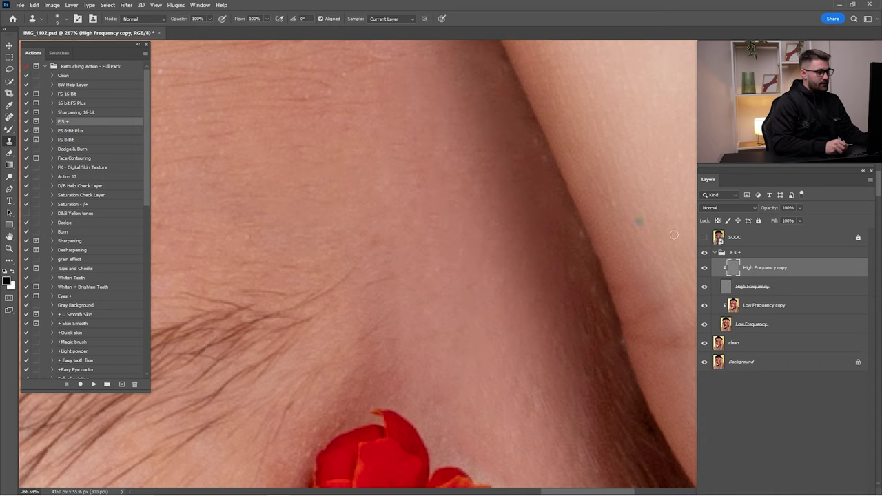
# Step: Hide the High Frequency copy to compare, then show both high-frequency layers again
pyautogui.click(704, 267)
pyautogui.moveTo(631, 286); pyautogui.dragTo(617, 230)
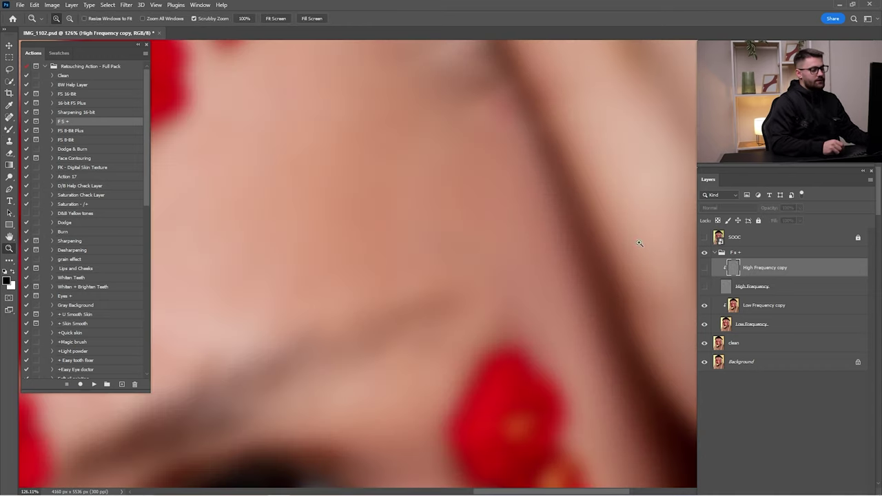
pyautogui.moveTo(631, 279)
pyautogui.mouseDown()
pyautogui.moveTo(567, 280)
pyautogui.moveTo(622, 277)
pyautogui.mouseUp()
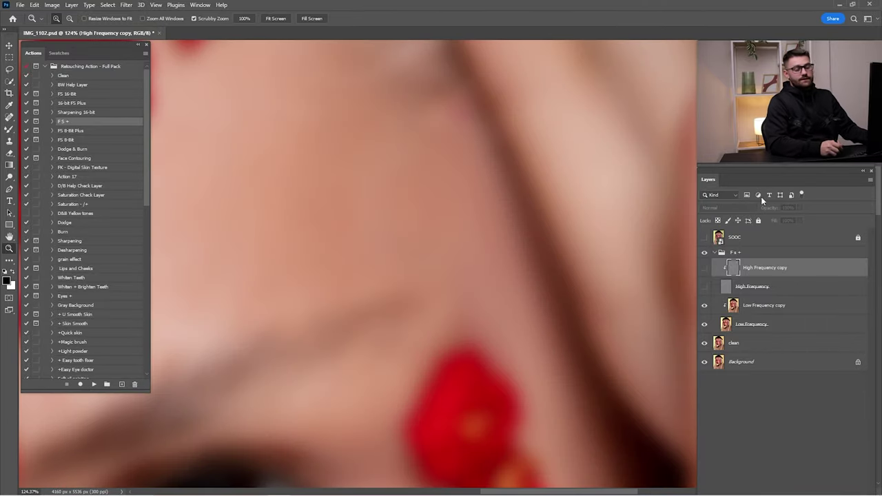
pyautogui.moveTo(703, 284); pyautogui.dragTo(704, 268)
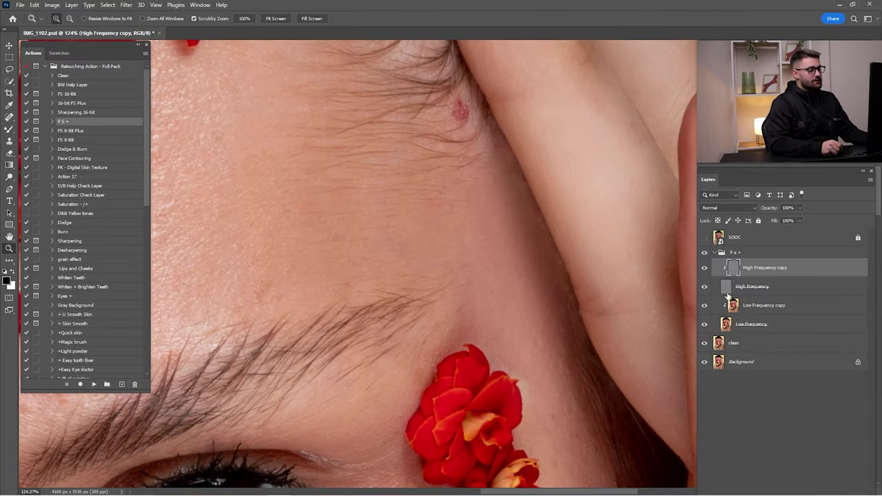
pyautogui.click(736, 253)
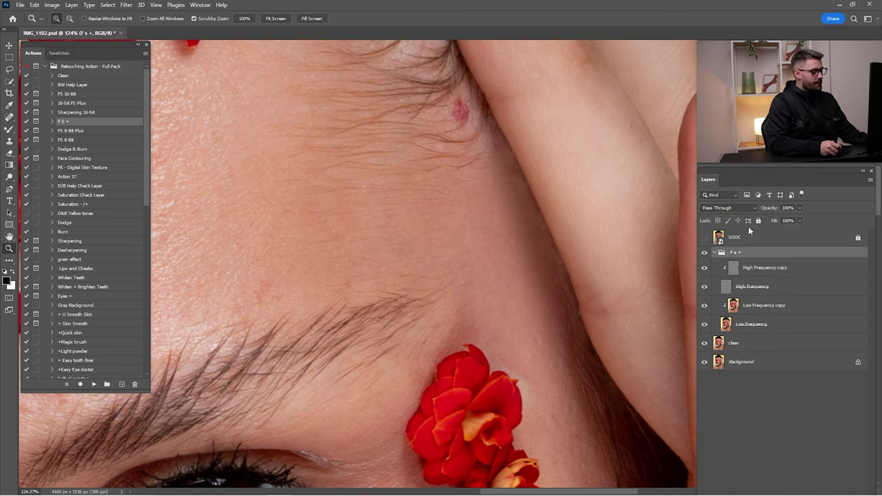
# Step: Merge the F s + group into one layer and toggle it to compare before and after
pyautogui.rightClick(740, 252)
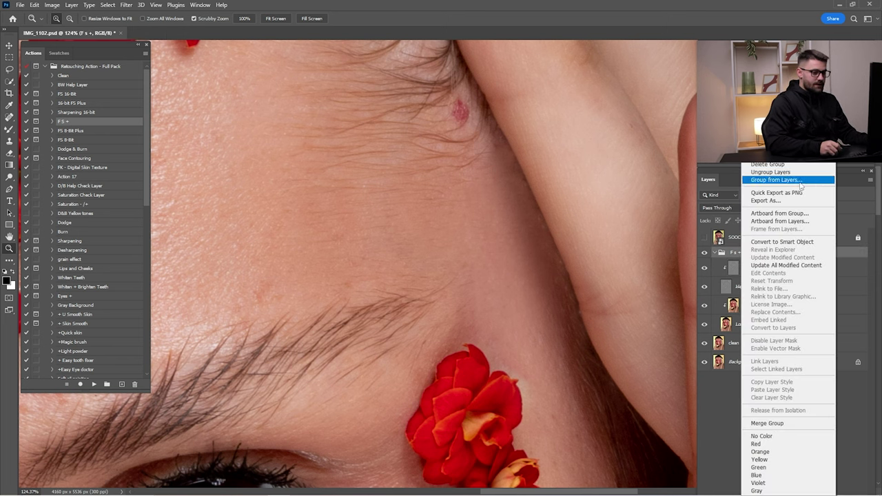
pyautogui.click(776, 180)
pyautogui.click(513, 170)
pyautogui.rightClick(761, 255)
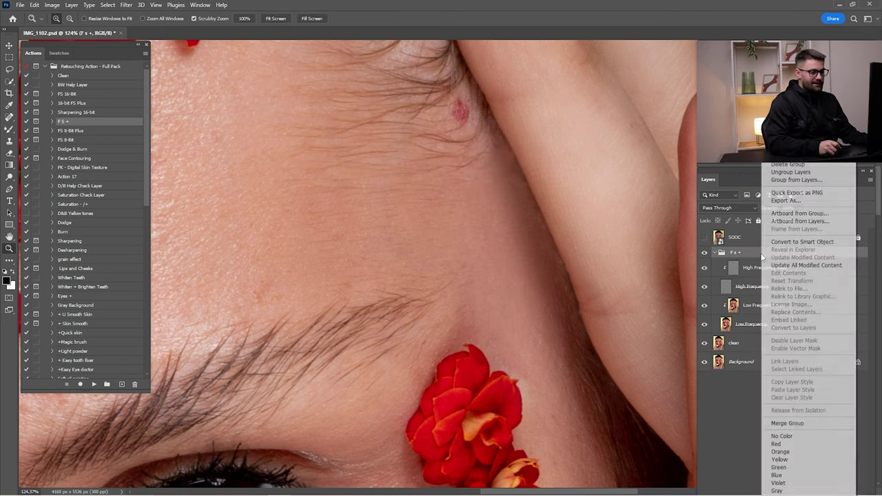
pyautogui.click(790, 424)
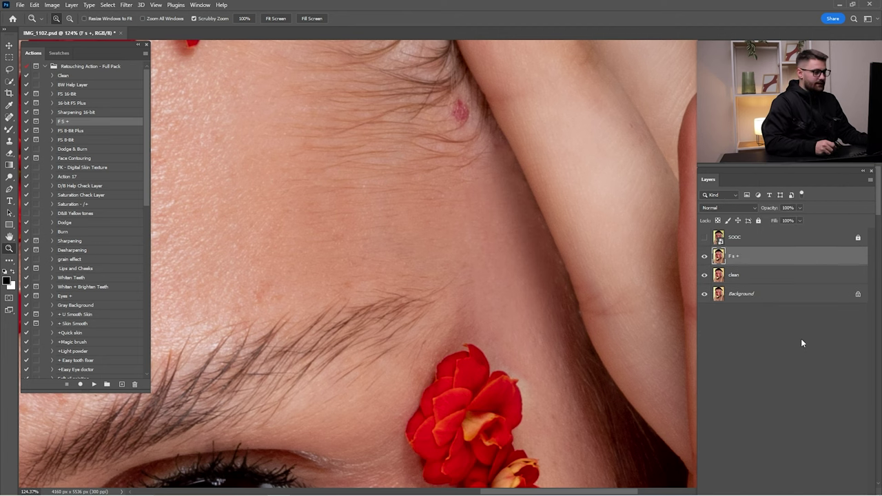
pyautogui.click(704, 255)
pyautogui.click(704, 255)
pyautogui.click(704, 255)
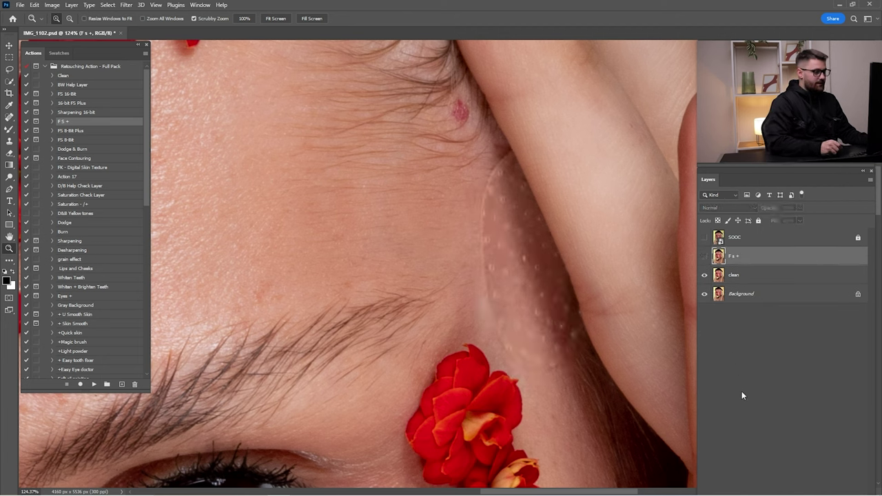
pyautogui.click(704, 255)
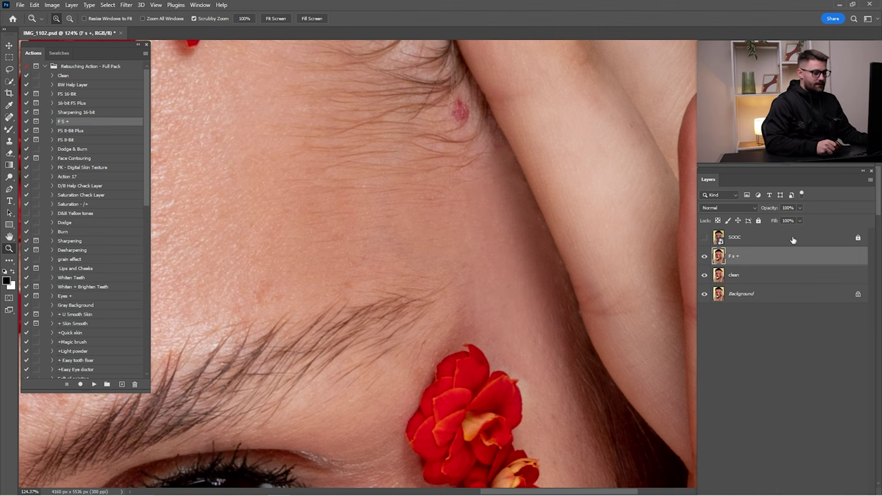
# Step: Float the Layers panel, resize and move it, then dock it back in place
pyautogui.moveTo(790, 170); pyautogui.dragTo(617, 136)
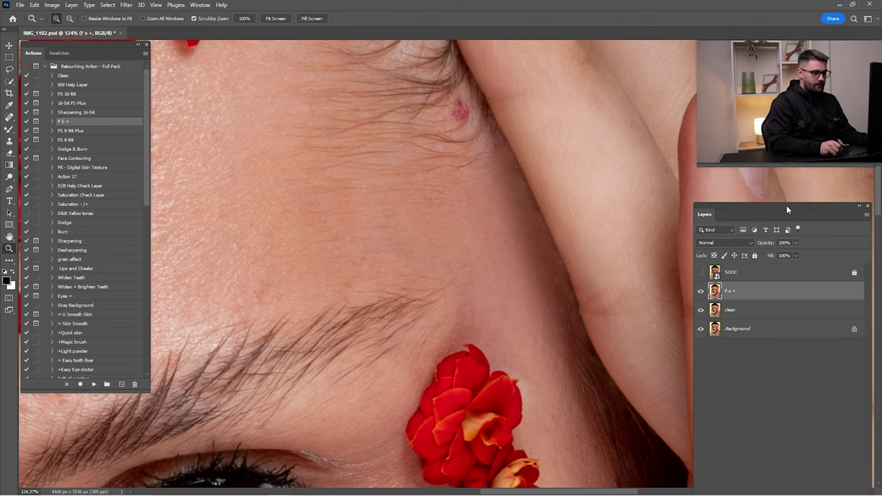
pyautogui.moveTo(527, 135); pyautogui.dragTo(519, 66)
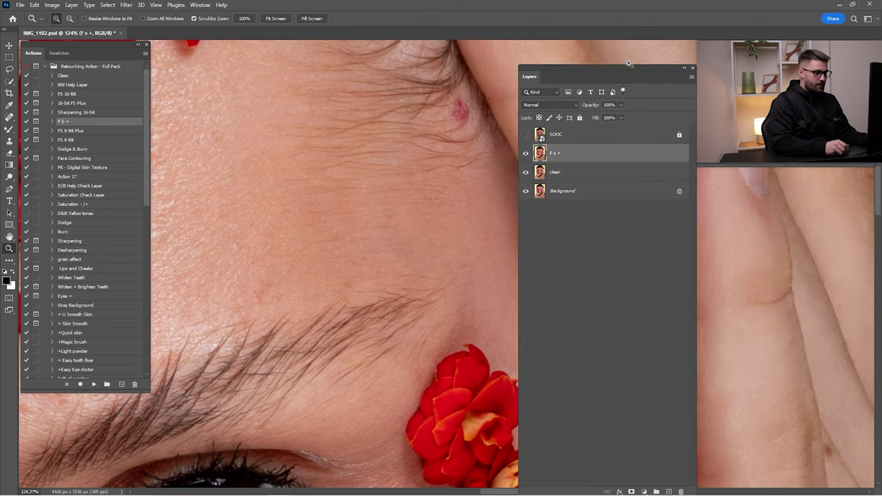
pyautogui.moveTo(631, 80); pyautogui.dragTo(618, 51)
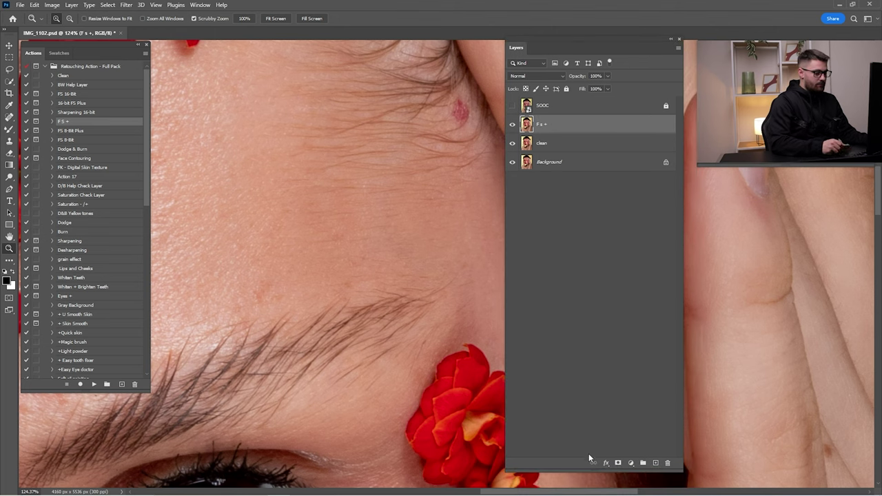
pyautogui.moveTo(591, 469); pyautogui.dragTo(596, 339)
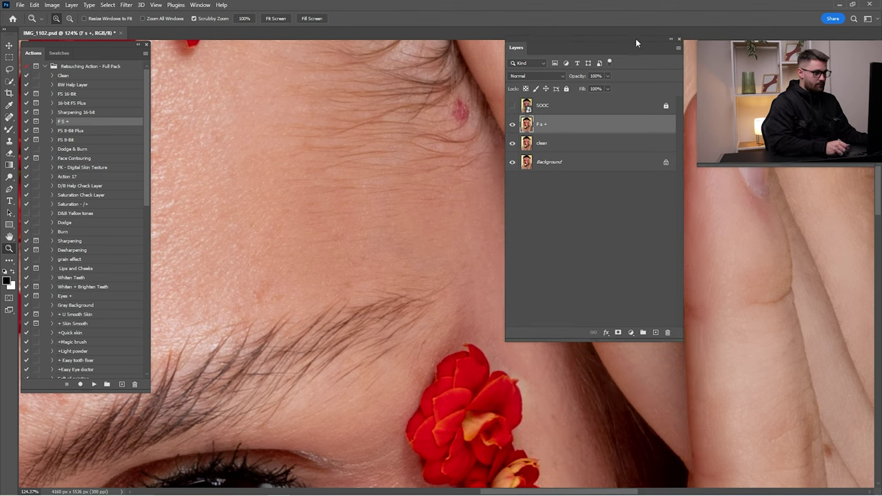
pyautogui.moveTo(635, 39)
pyautogui.mouseDown()
pyautogui.moveTo(793, 179)
pyautogui.moveTo(827, 178)
pyautogui.mouseUp()
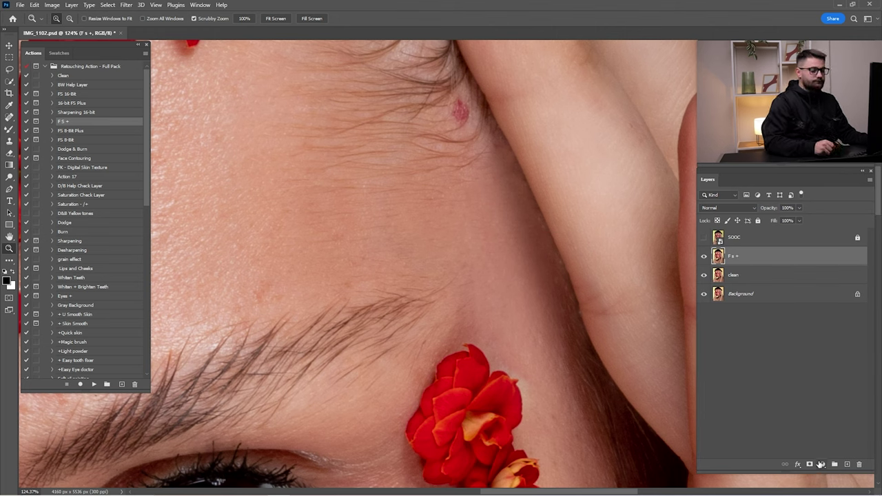
# Step: Add a white mask to F s +, set a 60-pixel brush, and zoom to the eye and brow
pyautogui.click(810, 466)
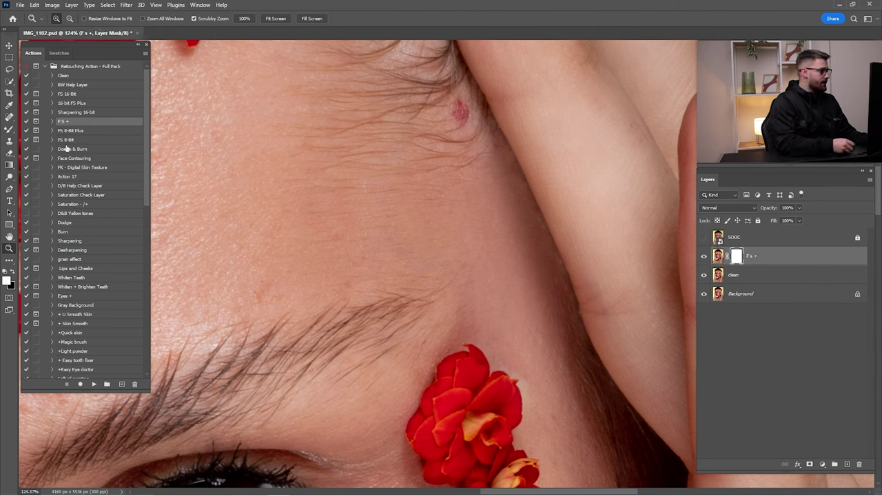
pyautogui.press('b')
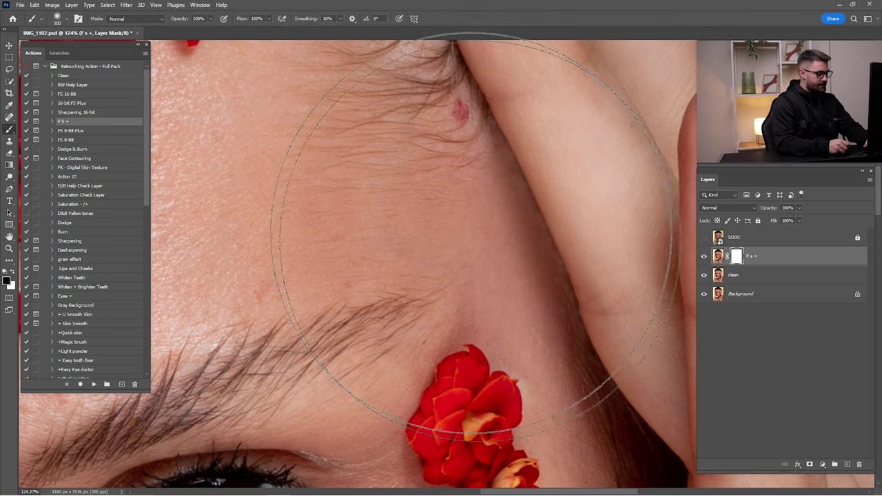
pyautogui.press('[')
pyautogui.press('[')
pyautogui.press('[')
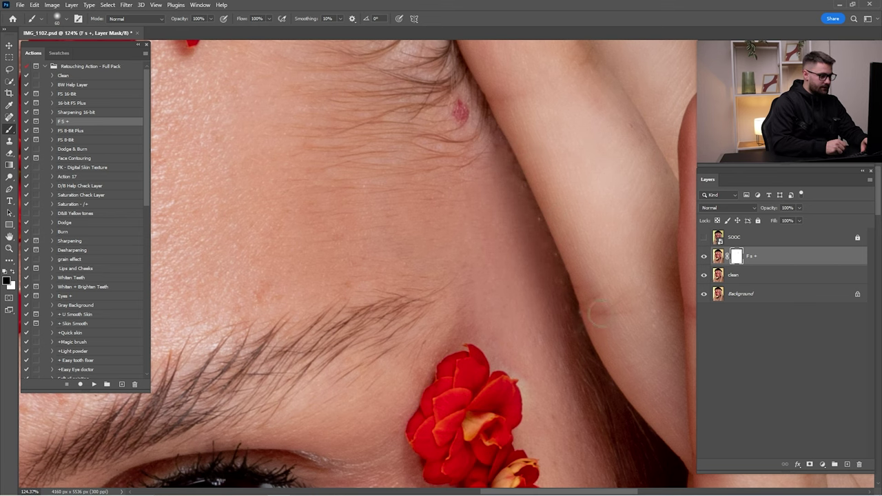
pyautogui.press('z')
pyautogui.moveTo(590, 344)
pyautogui.mouseDown()
pyautogui.moveTo(571, 317)
pyautogui.moveTo(554, 314)
pyautogui.mouseUp()
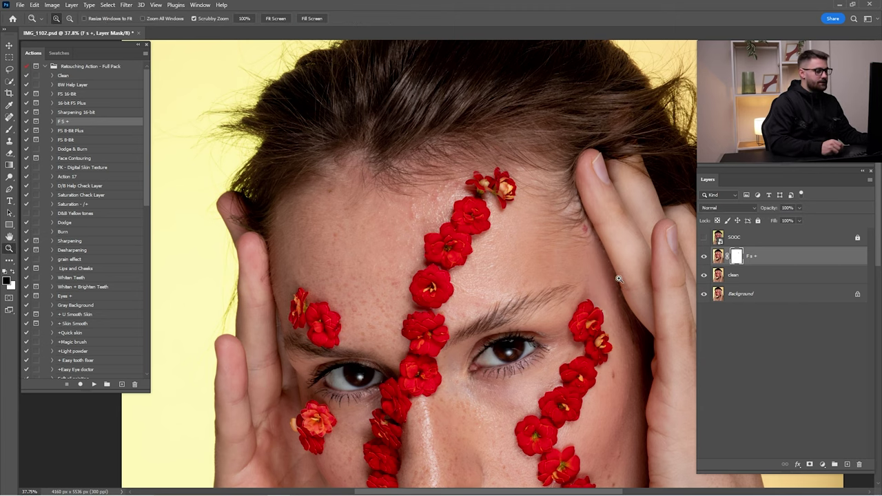
pyautogui.moveTo(619, 279); pyautogui.dragTo(594, 249)
# Step: Select the clean layer with F s + and merge them, undoing an accidental Merge Visible
pyautogui.keyDown('ctrl'); pyautogui.click(737, 278); pyautogui.keyUp('ctrl')
pyautogui.rightClick(762, 270)
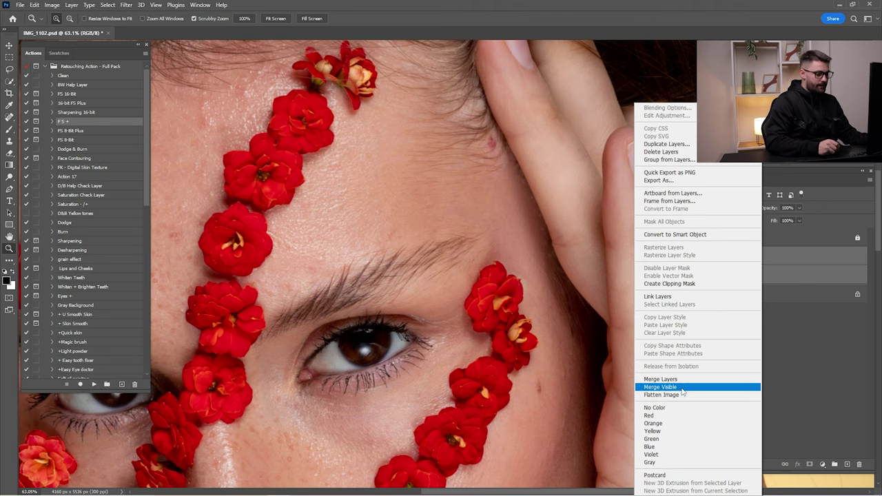
pyautogui.click(682, 387)
pyautogui.hotkey('ctrl', 'z')
pyautogui.rightClick(751, 266)
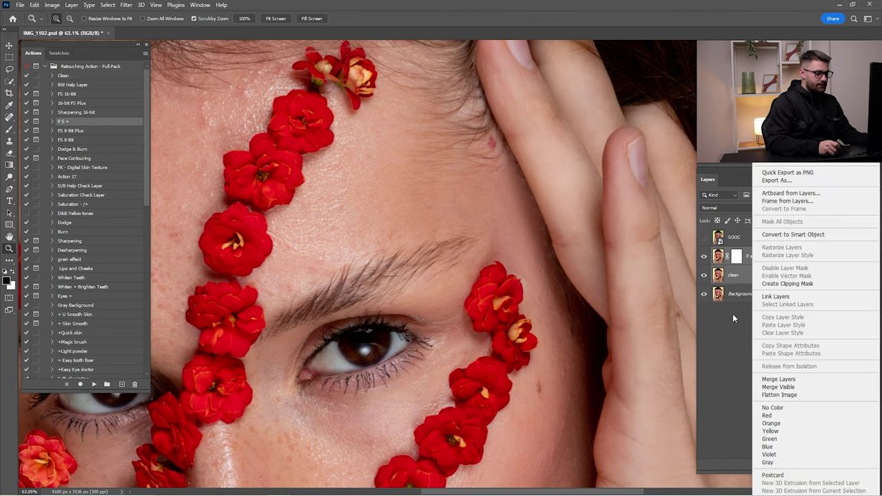
pyautogui.click(792, 381)
# Step: Spot-heal the blemishes along the arm's edge near the eyebrow, panning across the skin
pyautogui.moveTo(551, 244); pyautogui.dragTo(561, 249)
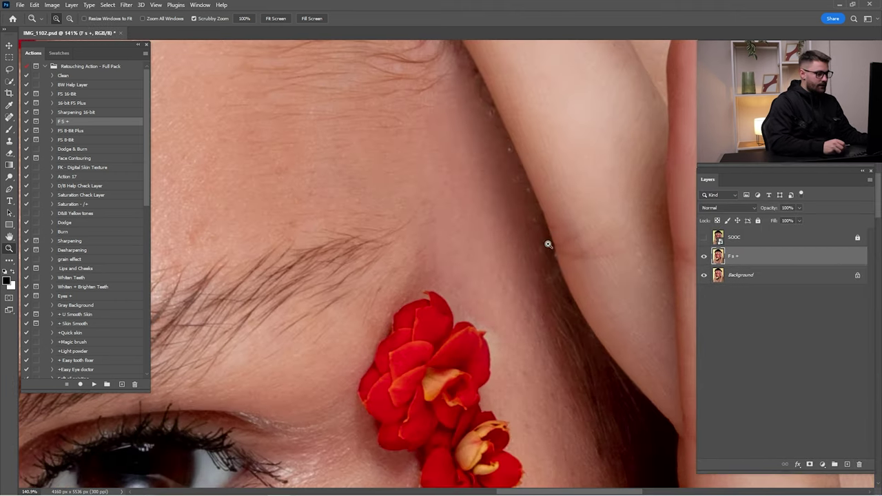
pyautogui.click(9, 117)
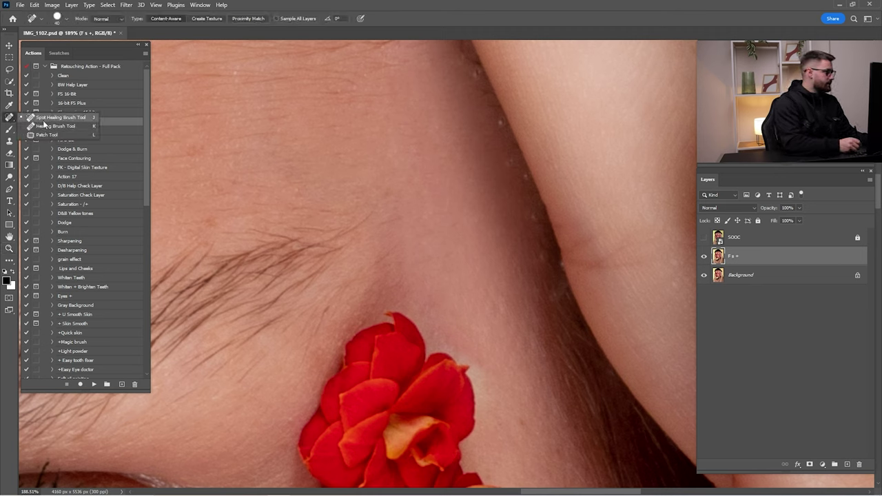
pyautogui.click(45, 120)
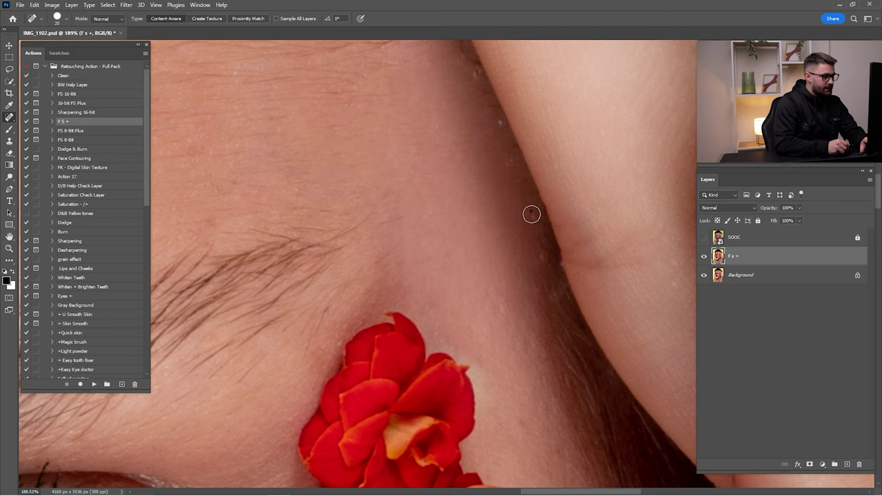
pyautogui.moveTo(506, 153); pyautogui.dragTo(502, 121)
pyautogui.moveTo(473, 89); pyautogui.dragTo(494, 170)
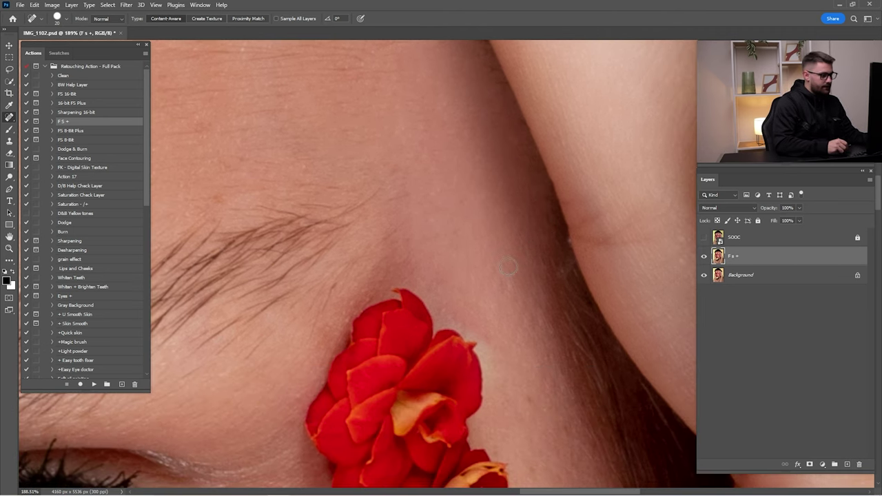
pyautogui.press('z')
pyautogui.moveTo(549, 225); pyautogui.dragTo(476, 220)
pyautogui.scroll(2, 476, 219)
pyautogui.press('j')
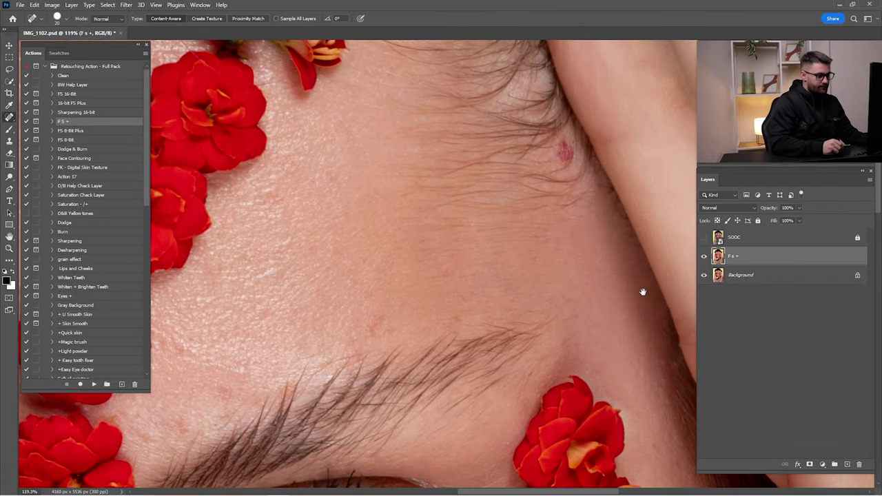
pyautogui.moveTo(563, 293); pyautogui.dragTo(504, 230)
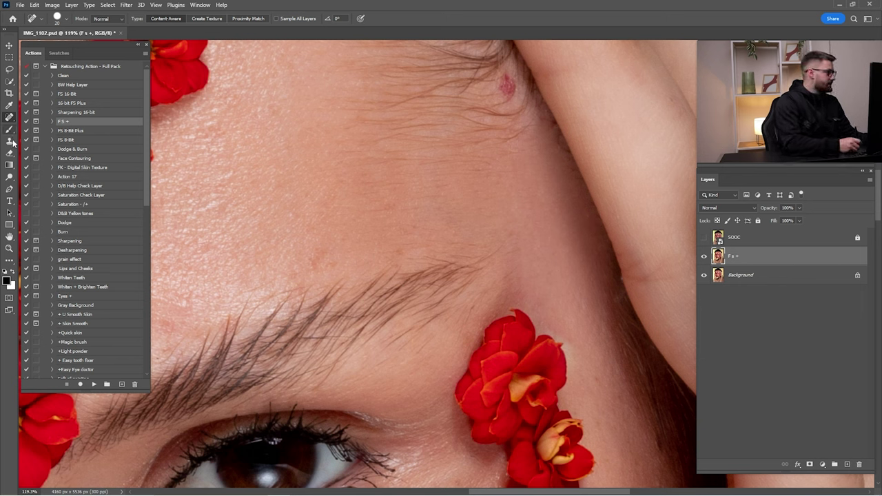
pyautogui.click(10, 182)
# Step: Switch to the Dodge Tool with a 90-pixel brush and toggle Fs + to compare
pyautogui.rightClick(9, 177)
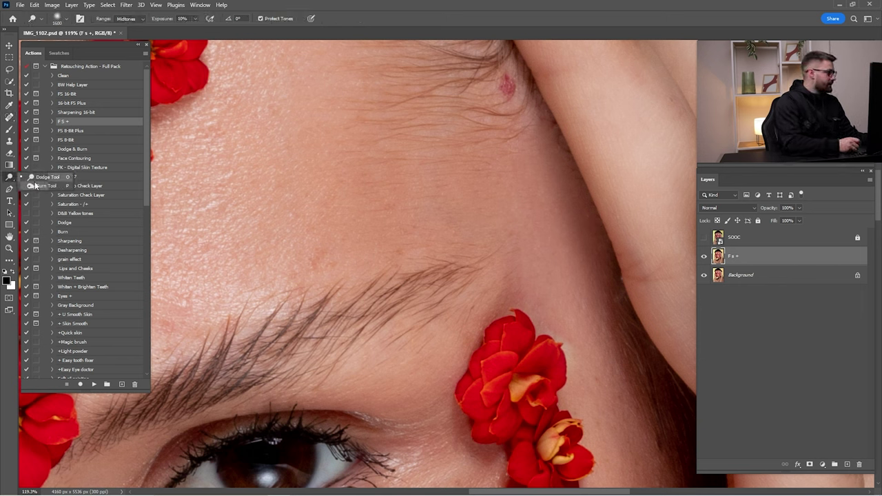
pyautogui.click(41, 176)
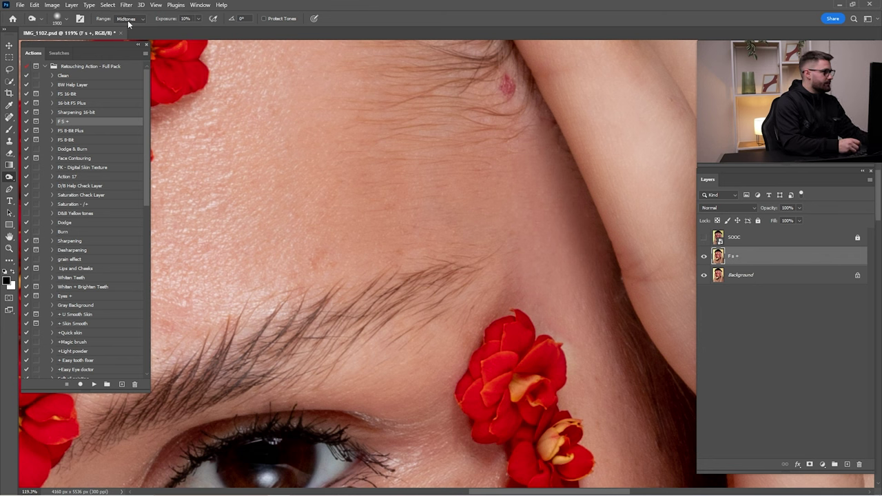
pyautogui.press(']')
pyautogui.press(']')
pyautogui.press(']')
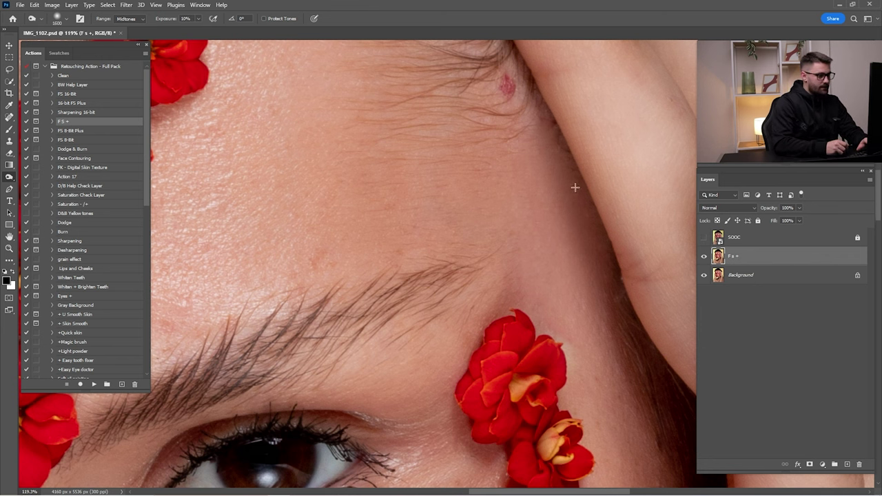
pyautogui.press('[')
pyautogui.press('[')
pyautogui.press('[')
pyautogui.press('[')
pyautogui.press('[')
pyautogui.press('[')
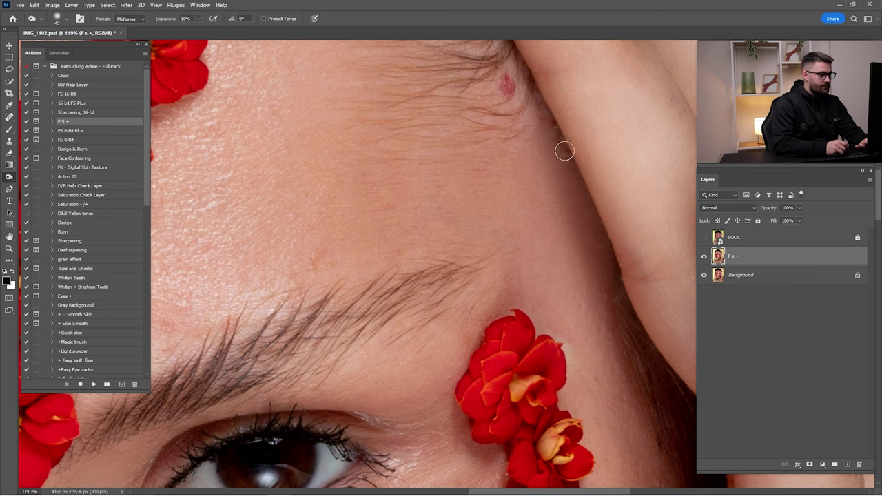
pyautogui.press(']')
pyautogui.press(']')
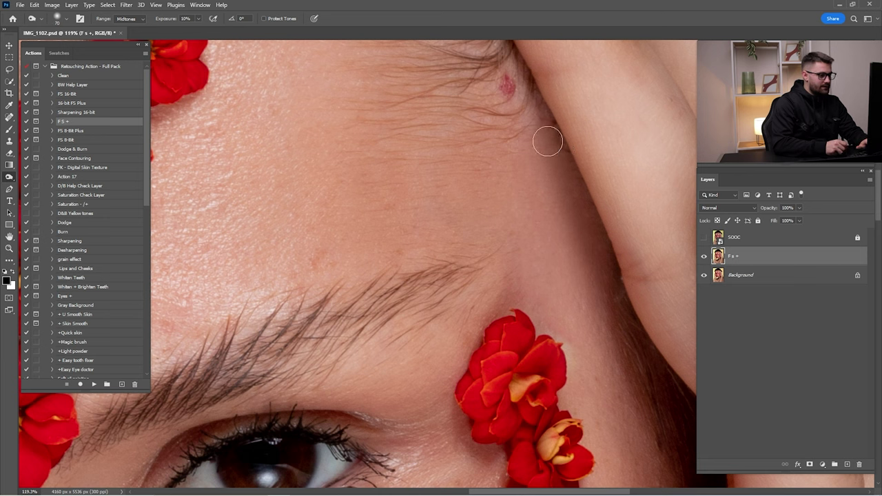
pyautogui.press(']')
pyautogui.press(']')
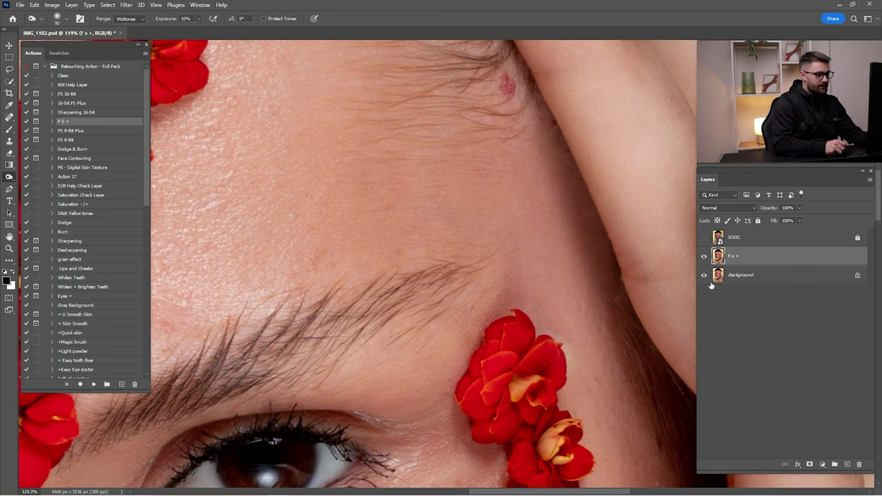
pyautogui.click(703, 256)
pyautogui.click(704, 257)
# Step: Fit the portrait, toggle Fs + to compare, and zoom in on the face
pyautogui.hotkey('ctrl', '0')
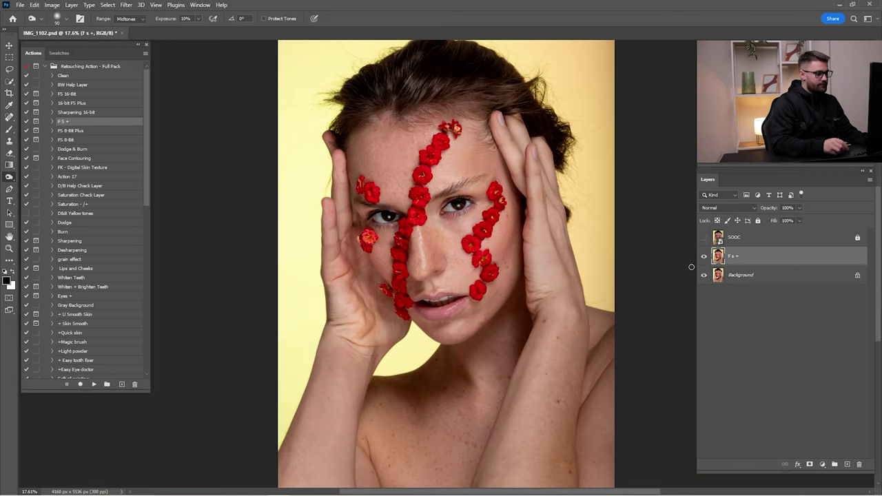
pyautogui.click(703, 257)
pyautogui.click(704, 256)
pyautogui.press('z')
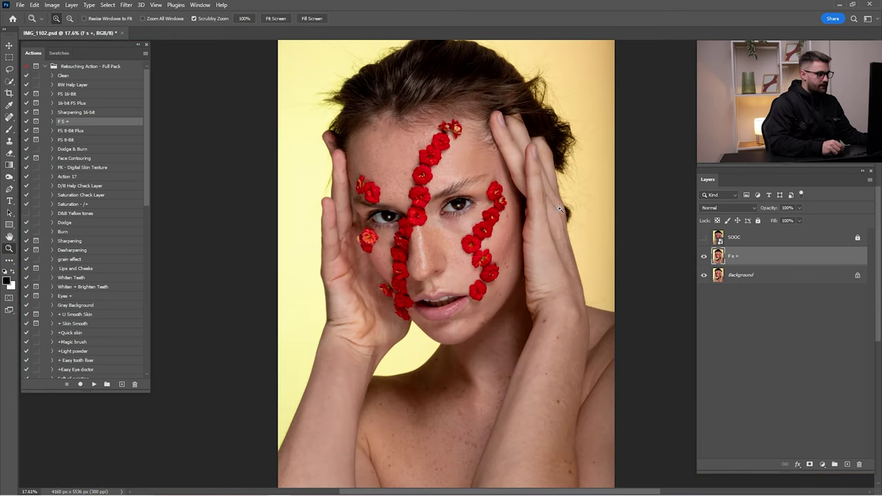
pyautogui.moveTo(484, 168)
pyautogui.mouseDown()
pyautogui.moveTo(526, 208)
pyautogui.moveTo(540, 208)
pyautogui.mouseUp()
pyautogui.press('o')
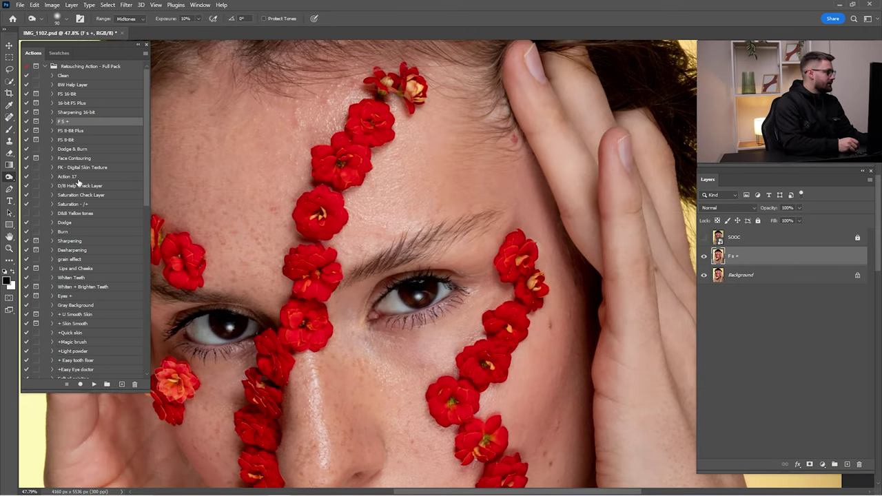
# Step: Run the FK - Digital Skin Texture action and paint texture onto the forehead
pyautogui.click(80, 168)
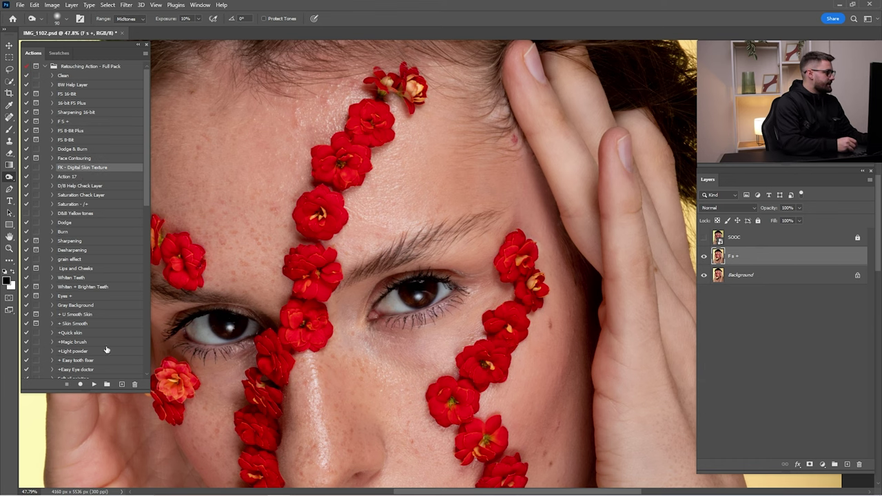
pyautogui.click(95, 384)
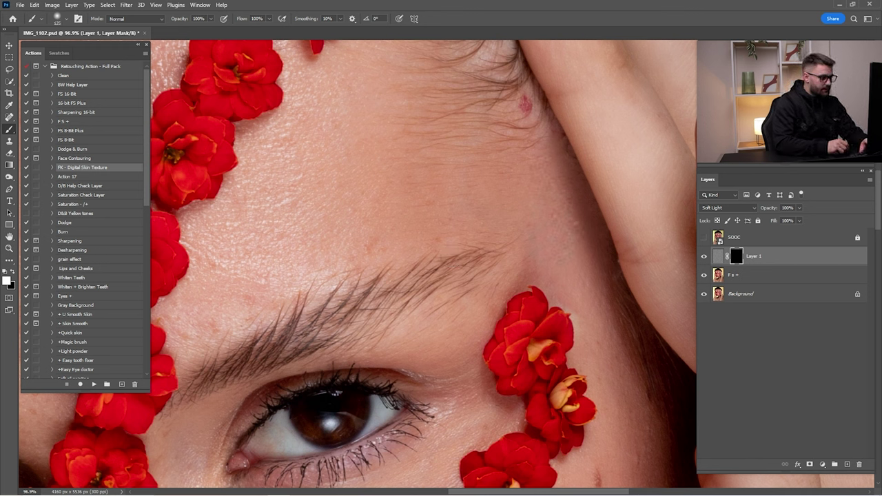
pyautogui.click(494, 213)
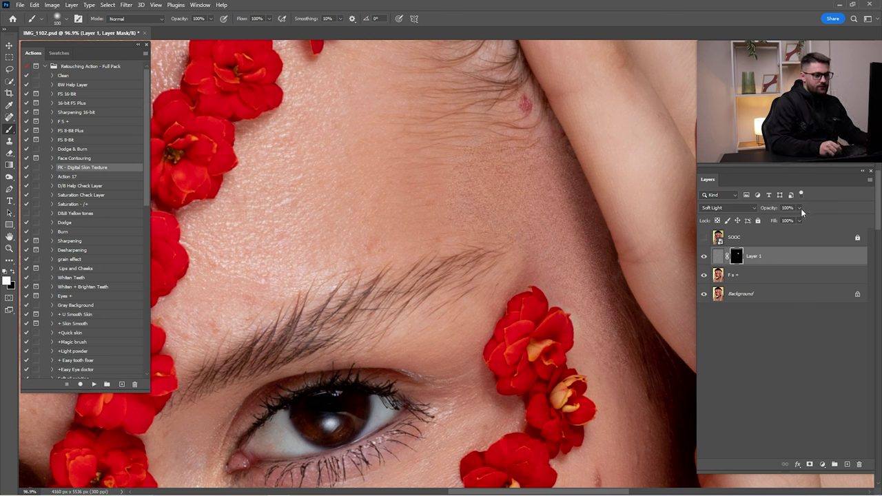
# Step: Set Layer 1's opacity to 35%, then lower it to 25%
pyautogui.write('35')
pyautogui.press('Return')
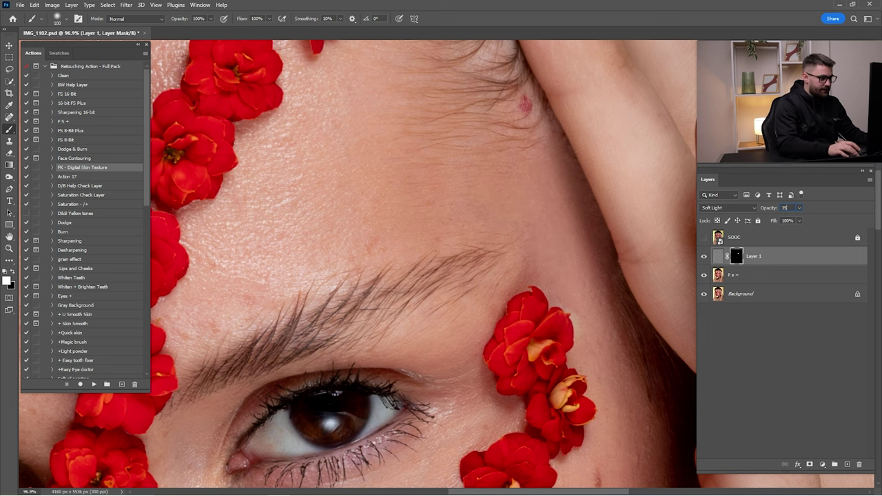
pyautogui.press('z')
pyautogui.moveTo(524, 258); pyautogui.dragTo(751, 238)
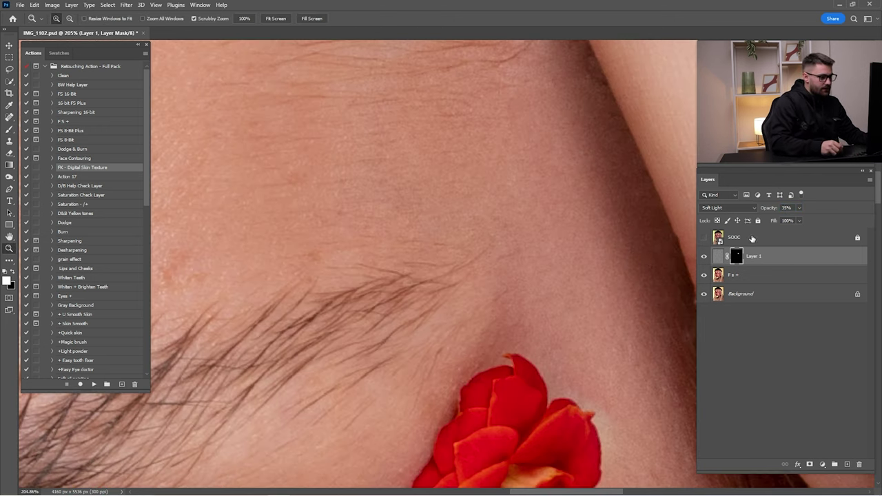
pyautogui.click(787, 207)
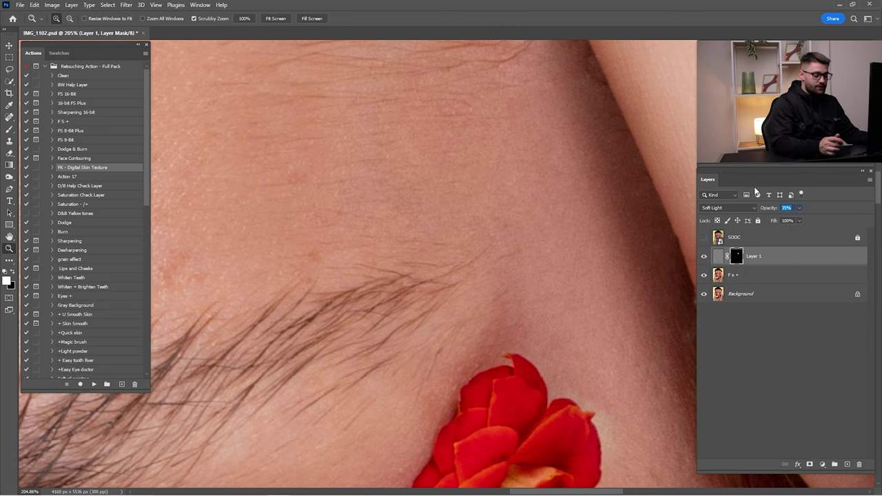
pyautogui.write('25')
pyautogui.press('Return')
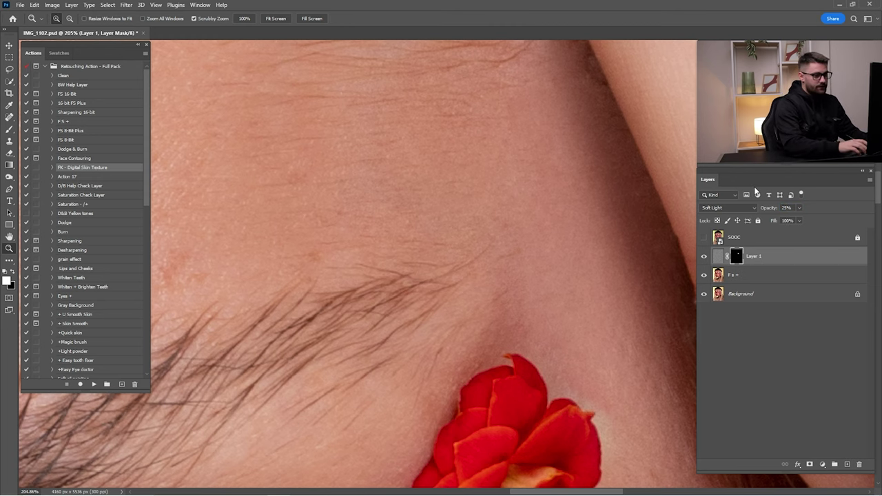
# Step: Fit the portrait and toggle the SOOC layer to compare against the original
pyautogui.hotkey('ctrl', '0')
pyautogui.click(704, 238)
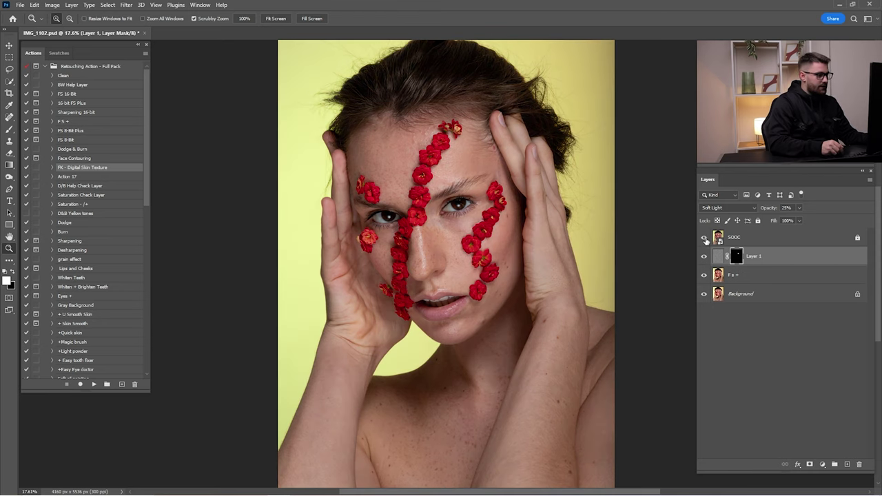
pyautogui.click(705, 238)
pyautogui.click(704, 238)
pyautogui.click(704, 238)
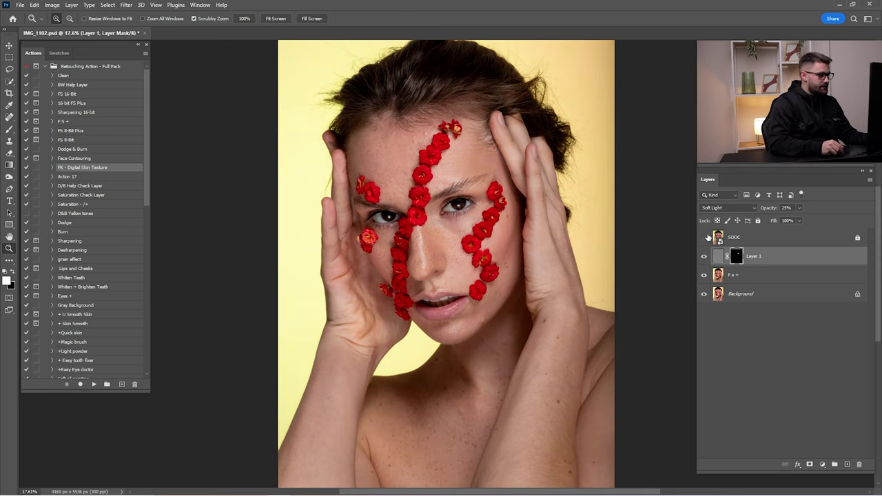
pyautogui.keyDown('shift'); pyautogui.click(751, 275); pyautogui.keyUp('shift')
# Step: Merge the selected retouch layers together with Background into one layer
pyautogui.keyDown('shift'); pyautogui.click(751, 294); pyautogui.keyUp('shift')
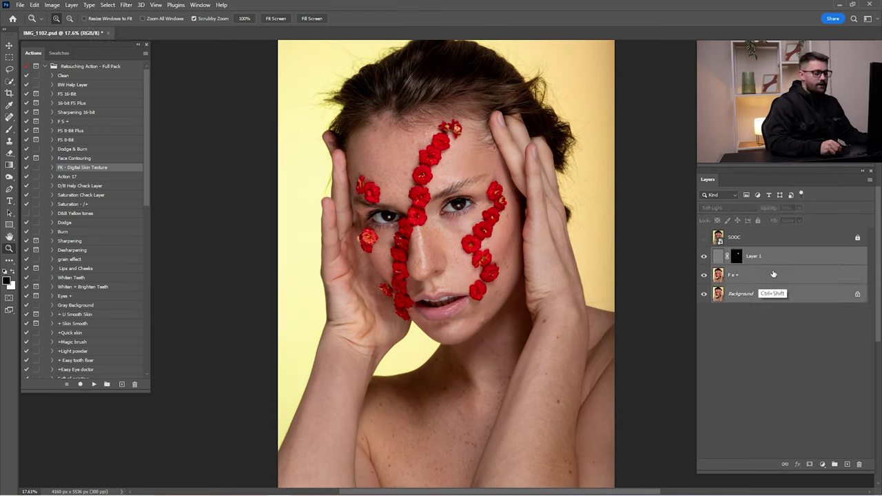
pyautogui.rightClick(775, 296)
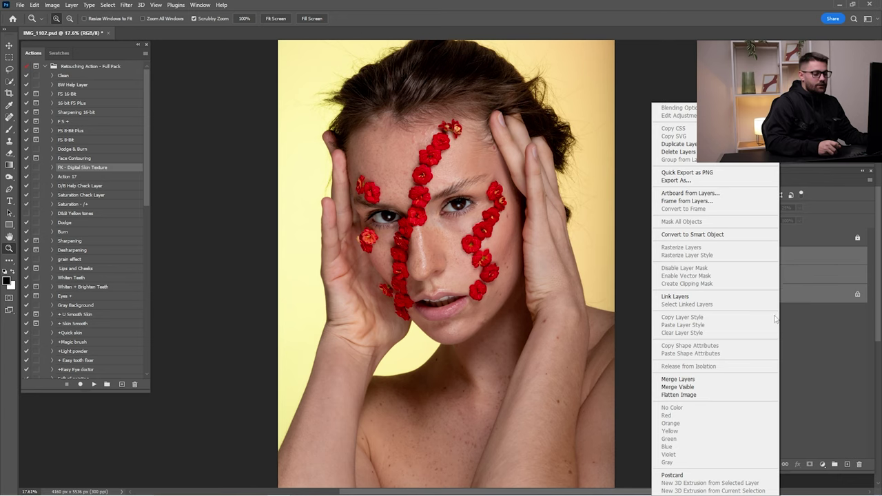
pyautogui.click(709, 381)
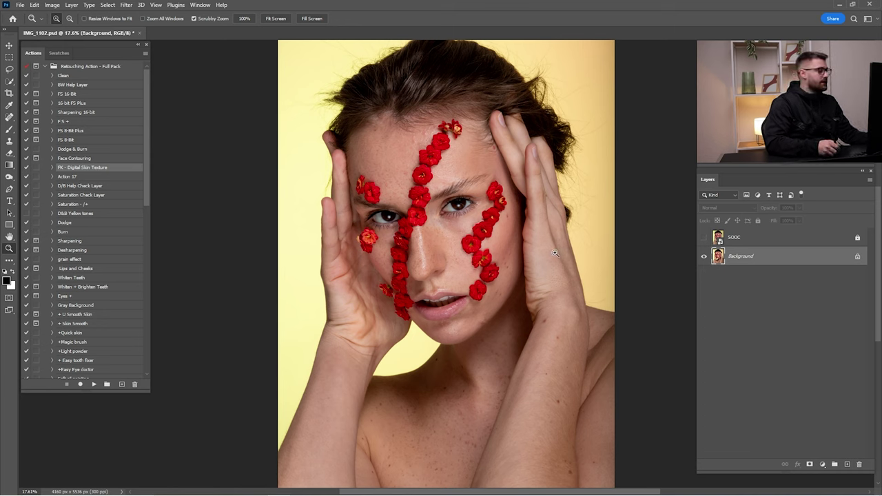
# Step: Run the Dodge, Burn and BW Help Layer actions, leaving BW Help Layer hidden
pyautogui.click(69, 223)
pyautogui.click(94, 384)
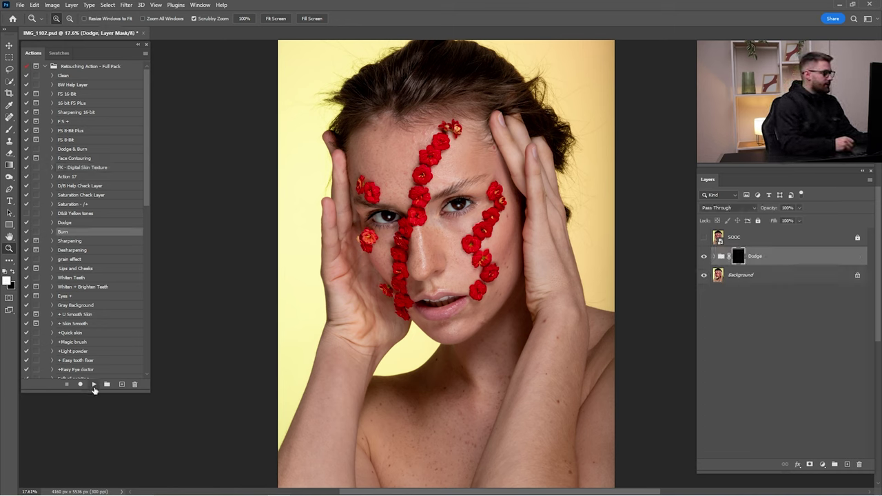
pyautogui.click(93, 383)
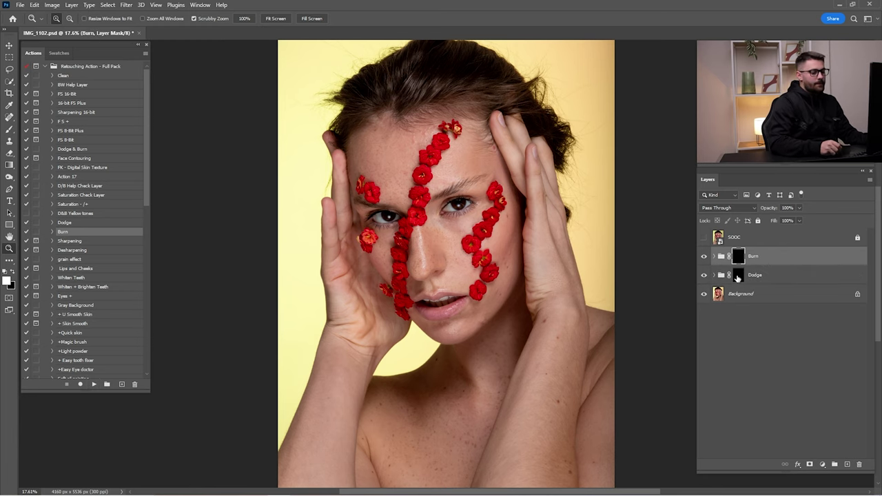
pyautogui.click(72, 84)
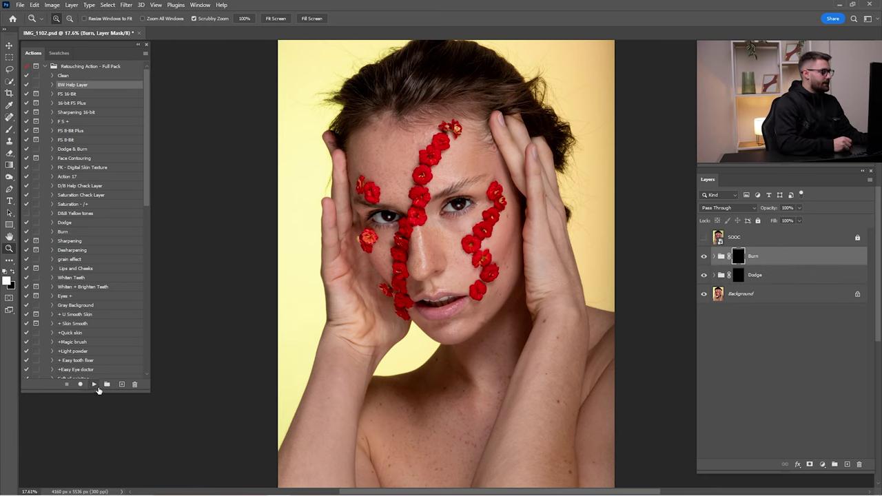
pyautogui.click(94, 384)
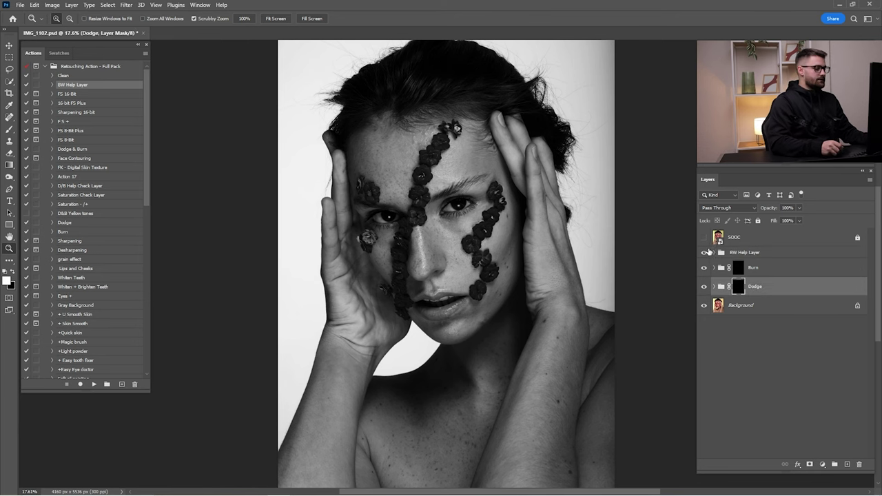
pyautogui.click(703, 253)
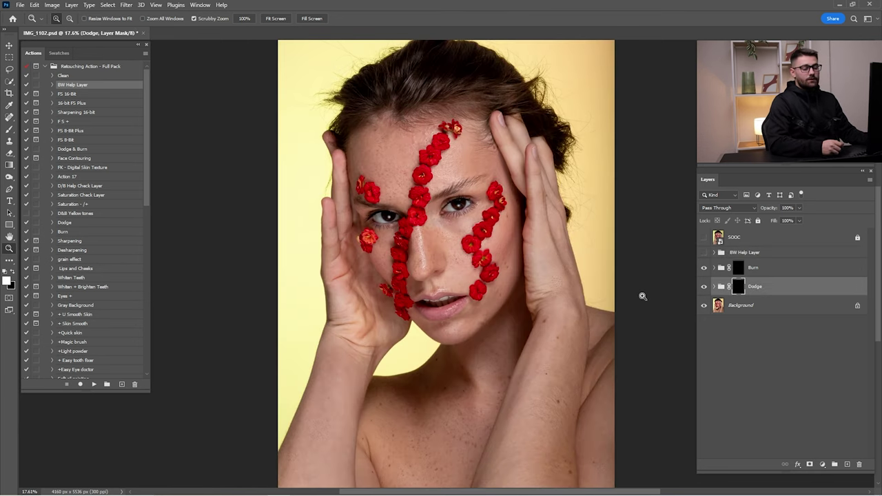
# Step: Select the Brush, zoom in on the eyes, and switch on the BW Help Layer
pyautogui.click(9, 129)
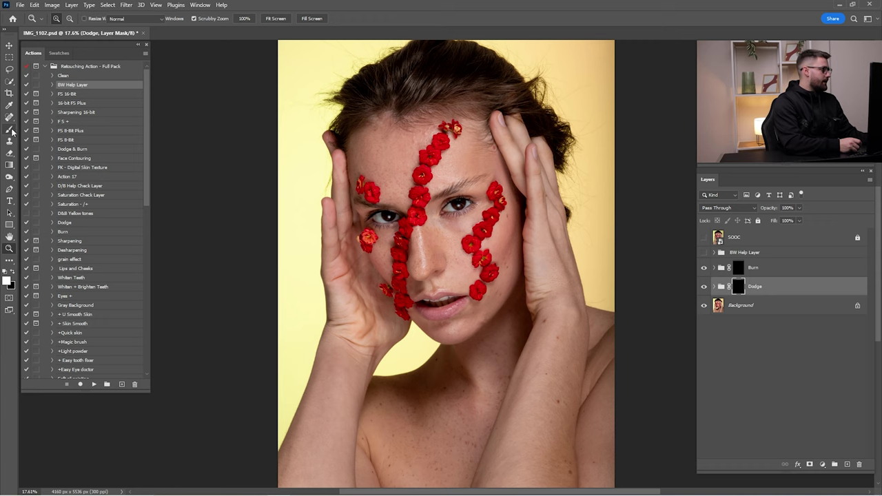
pyautogui.click(34, 130)
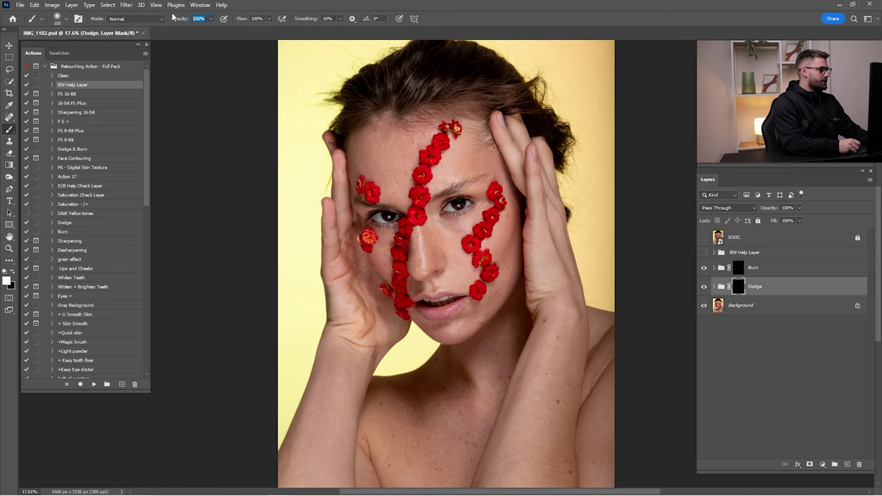
pyautogui.press('z')
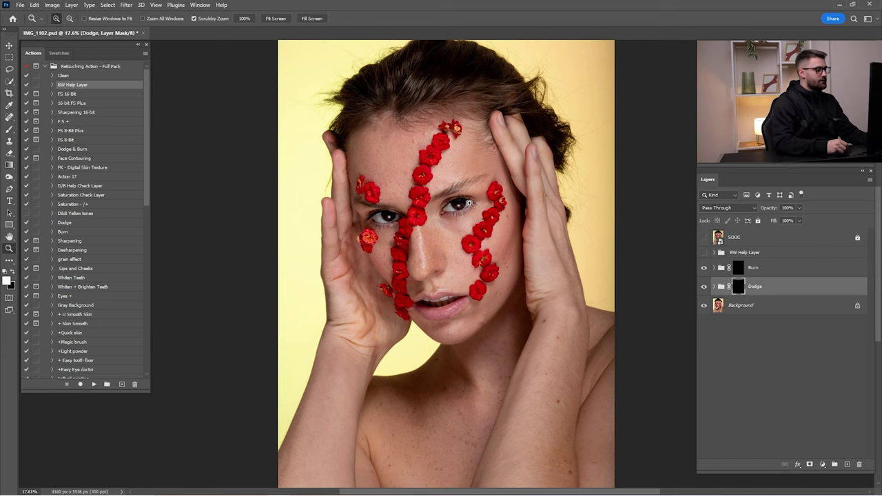
pyautogui.moveTo(401, 161); pyautogui.dragTo(441, 161)
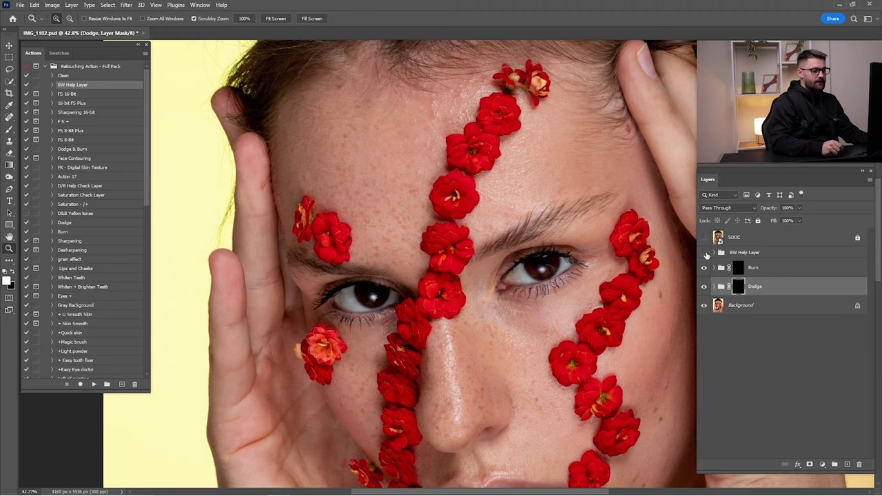
pyautogui.click(704, 252)
pyautogui.moveTo(536, 225); pyautogui.dragTo(549, 204)
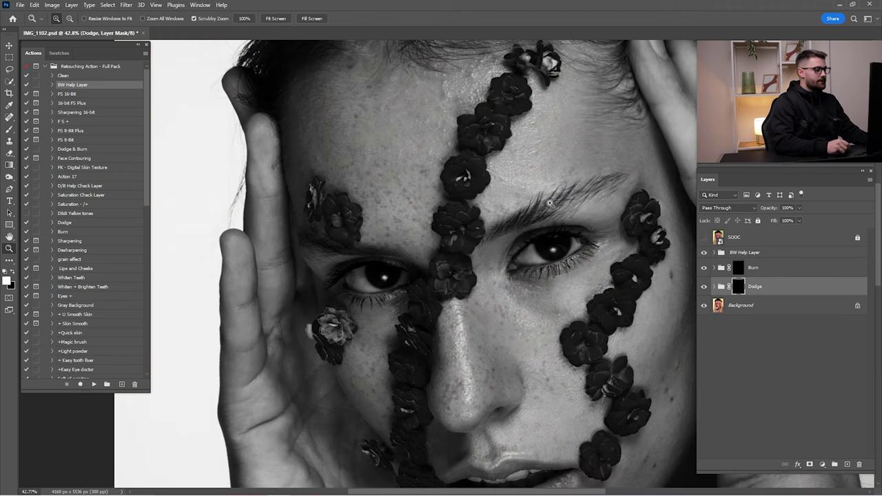
# Step: Set the brush size to 200 and move the view toward the nose and lips
pyautogui.press('b')
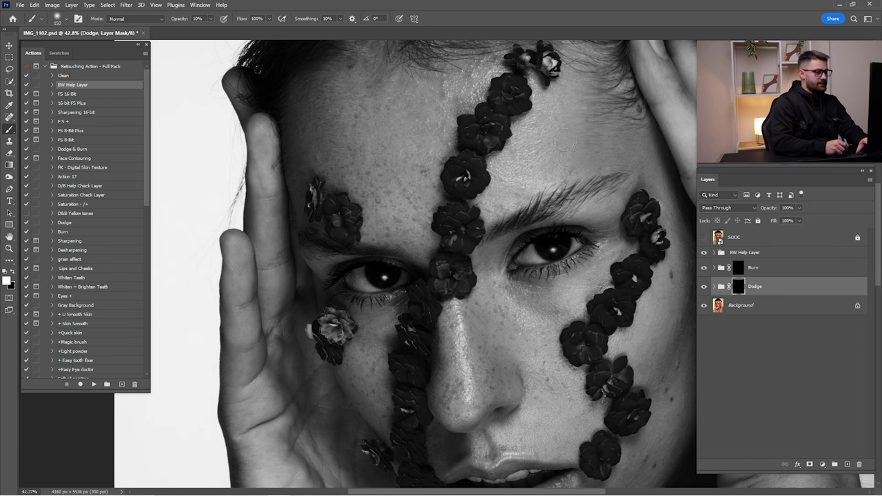
pyautogui.press(']')
pyautogui.press(']')
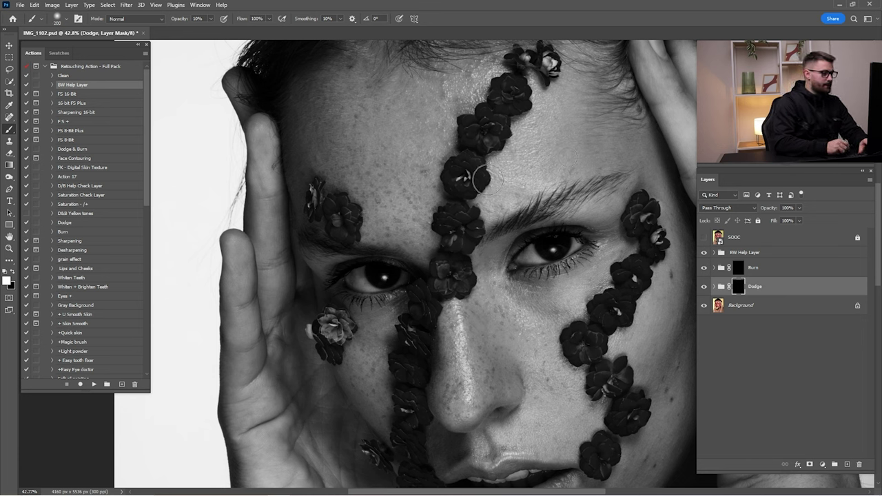
pyautogui.press(']')
pyautogui.press(']')
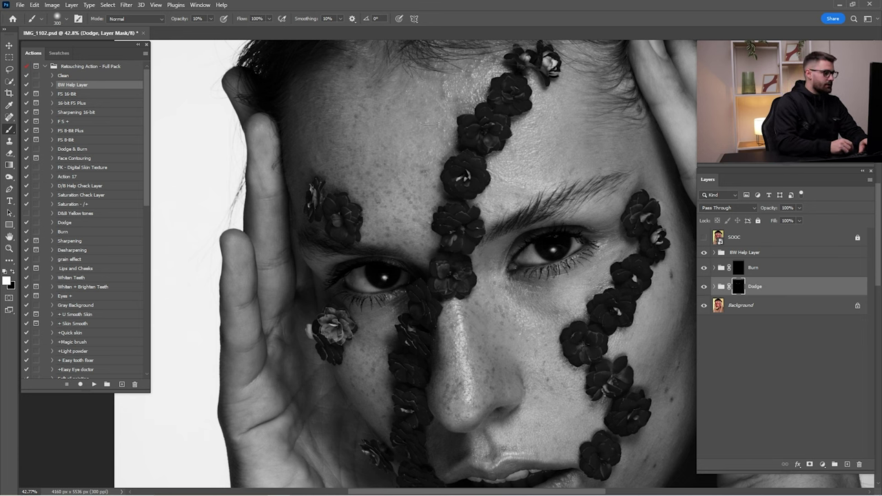
pyautogui.press('[')
pyautogui.press('[')
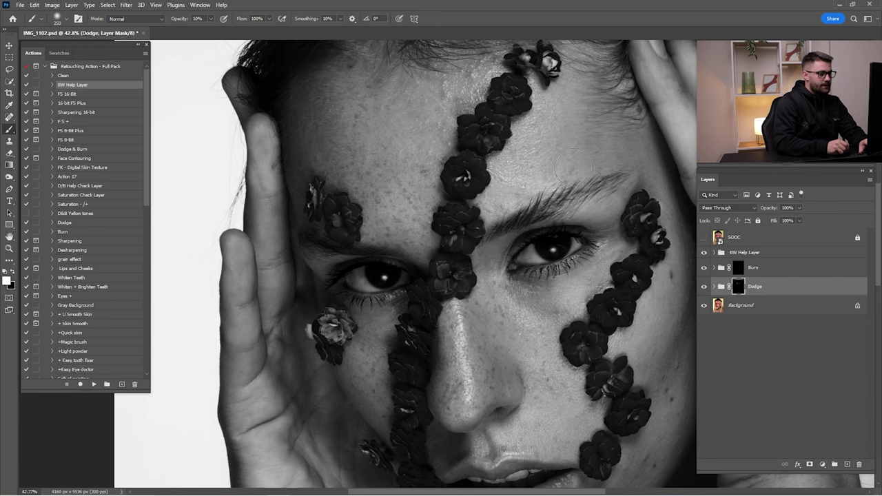
pyautogui.moveTo(600, 221); pyautogui.dragTo(622, 121)
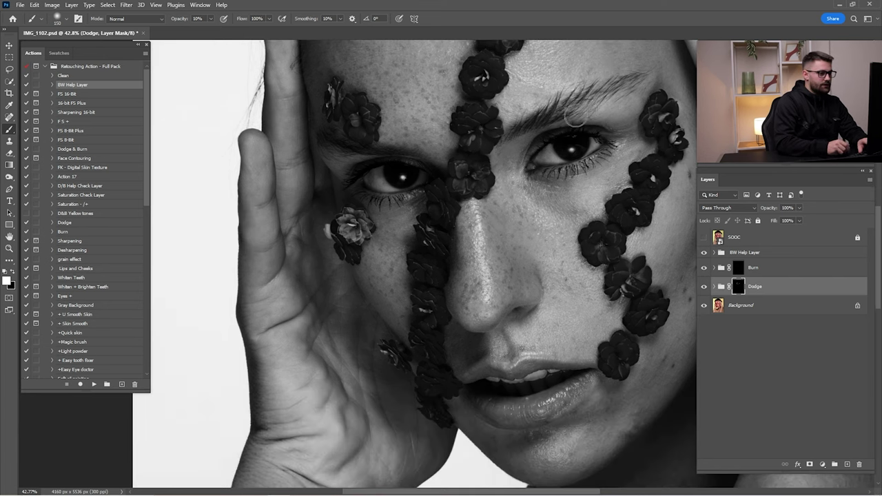
pyautogui.moveTo(505, 273); pyautogui.dragTo(532, 205)
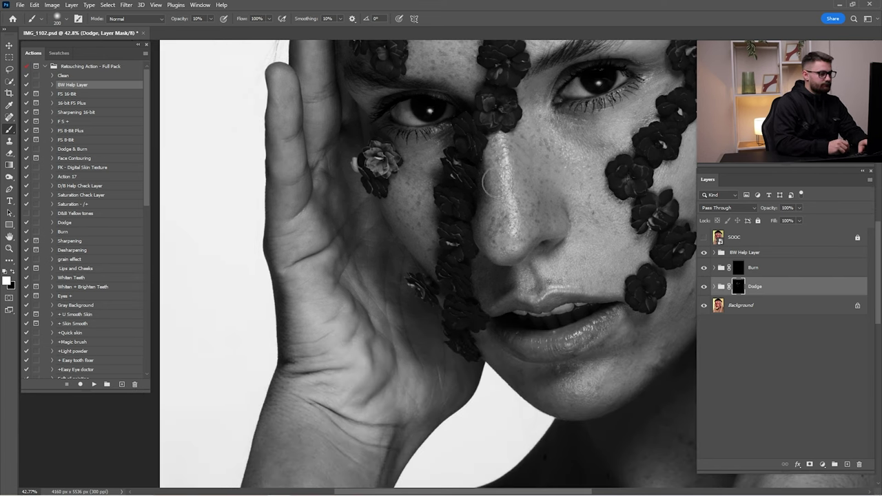
pyautogui.scroll(1, 551, 197)
# Step: Zoom closer on the nose, cheeks and eyes, with the brush set to 150
pyautogui.press('z')
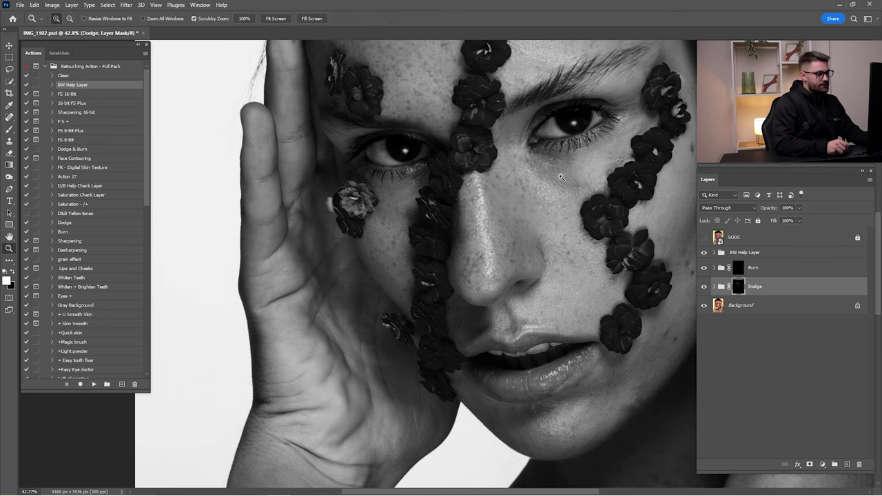
pyautogui.moveTo(560, 177); pyautogui.dragTo(592, 177)
pyautogui.press('b')
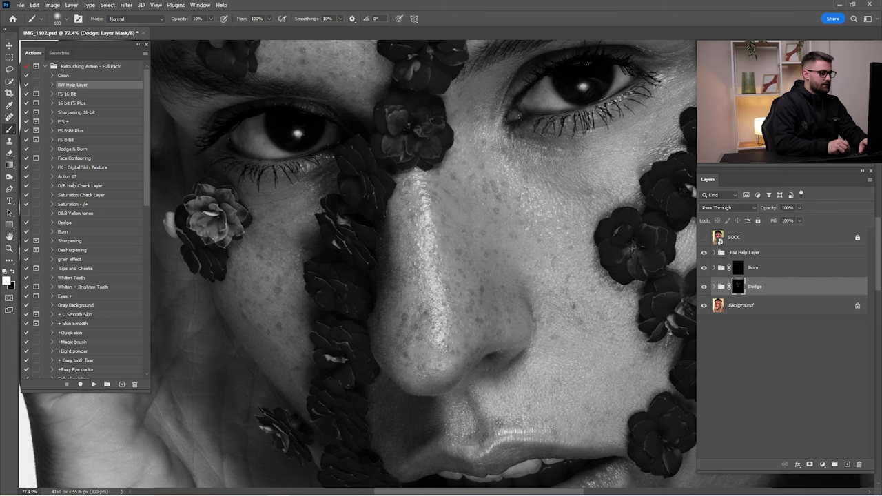
pyautogui.moveTo(547, 209); pyautogui.dragTo(505, 261)
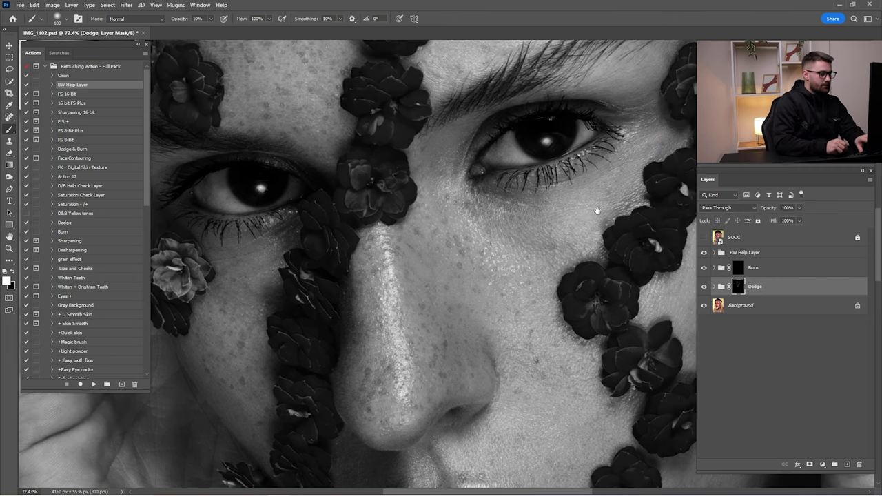
pyautogui.moveTo(648, 157); pyautogui.dragTo(603, 233)
pyautogui.press(']')
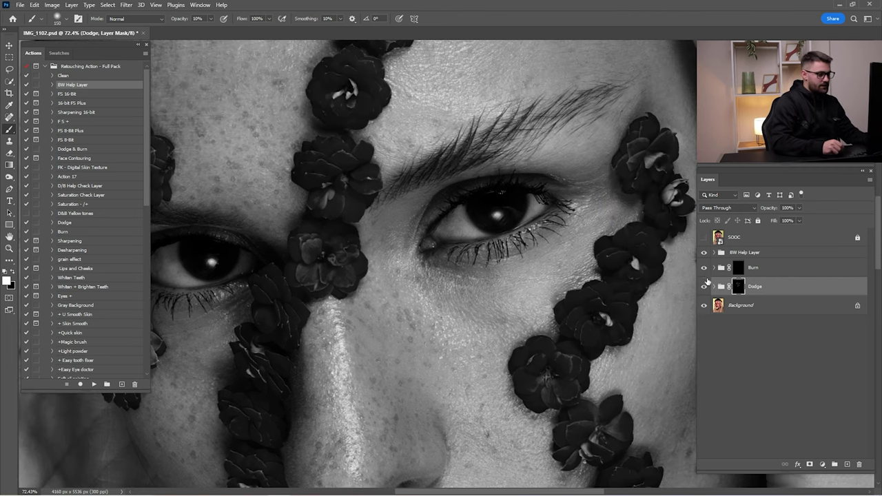
# Step: Compare the colour image with the Dodge group on and off, then restore the greyscale view
pyautogui.click(703, 286)
pyautogui.click(703, 286)
pyautogui.click(703, 253)
pyautogui.click(703, 286)
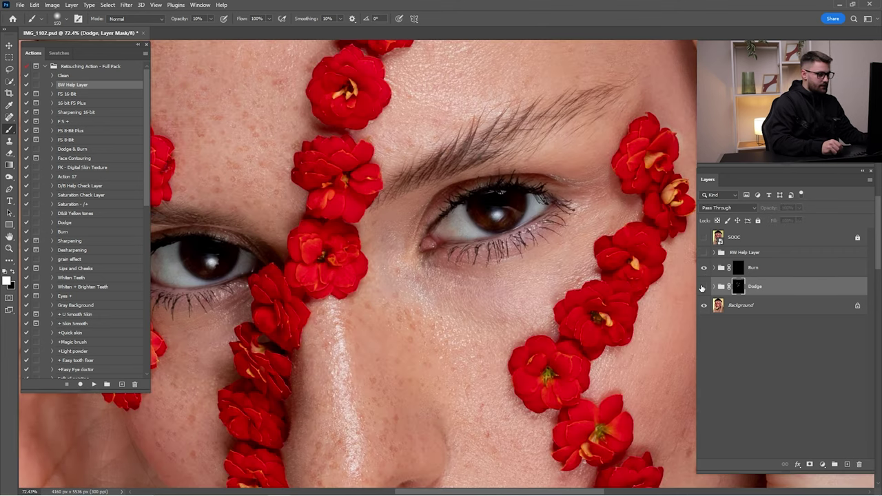
pyautogui.click(703, 285)
pyautogui.click(704, 285)
pyautogui.click(703, 286)
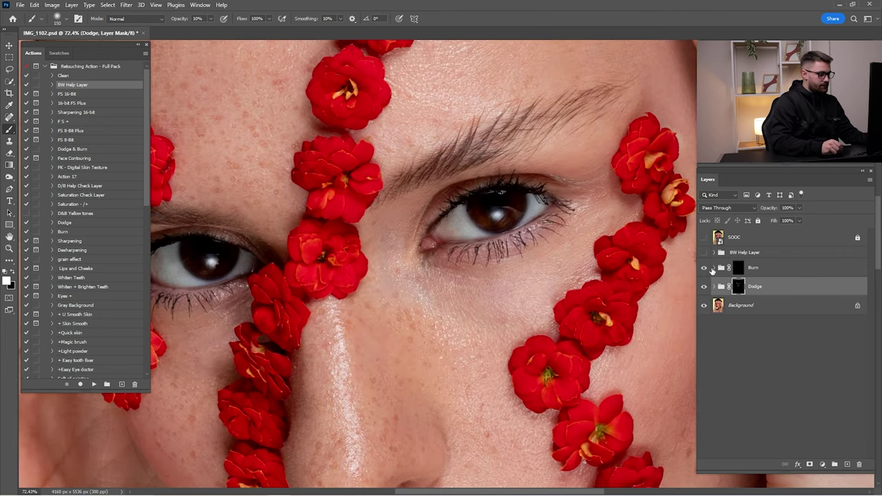
pyautogui.click(703, 252)
# Step: Dodge around the nose and lips on the mask with 90–125 brush sizes
pyautogui.scroll(-2, 467, 230)
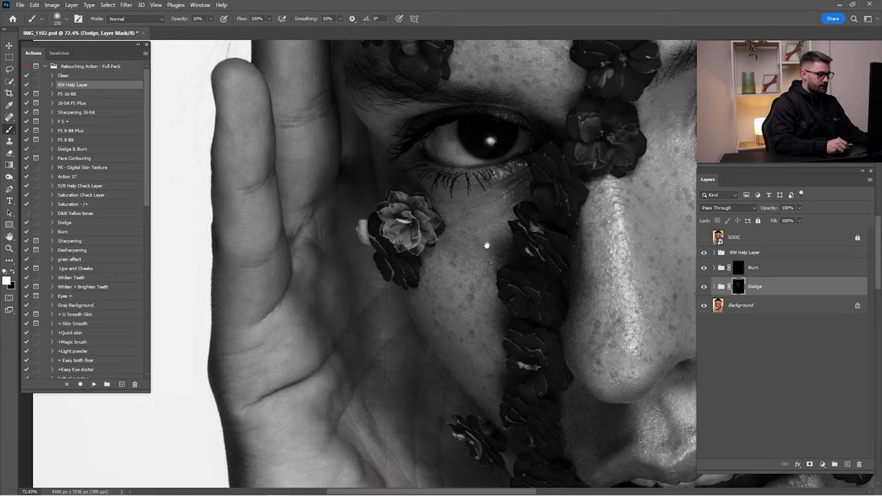
pyautogui.press('[')
pyautogui.press('[')
pyautogui.press('[')
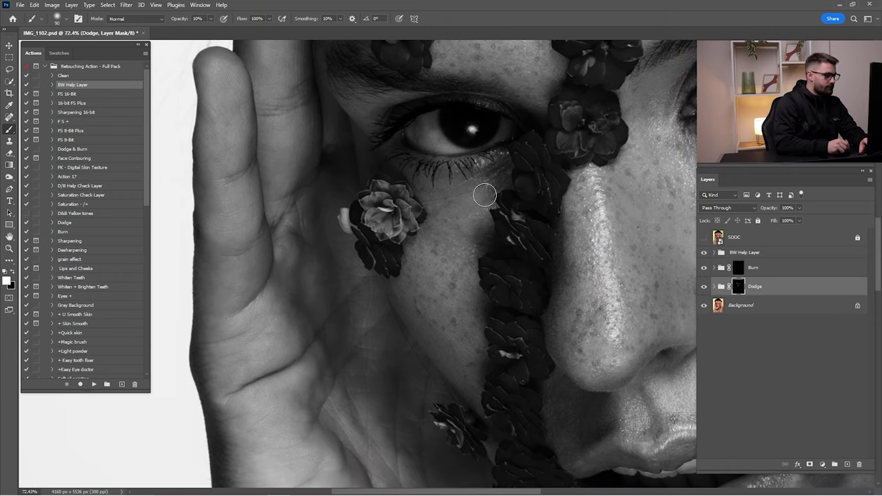
pyautogui.hscroll(3, 458, 228)
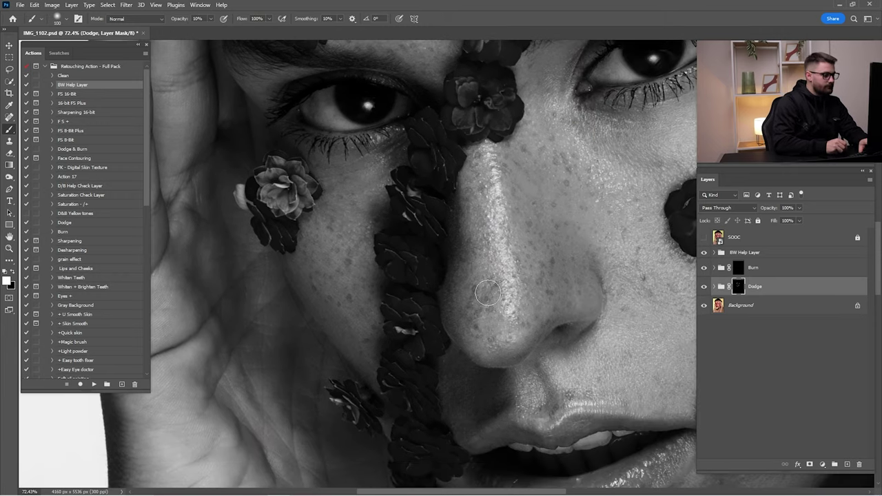
pyautogui.press(']')
pyautogui.press(']')
pyautogui.press(']')
pyautogui.press(']')
pyautogui.scroll(2, 544, 276)
pyautogui.hscroll(1, 544, 276)
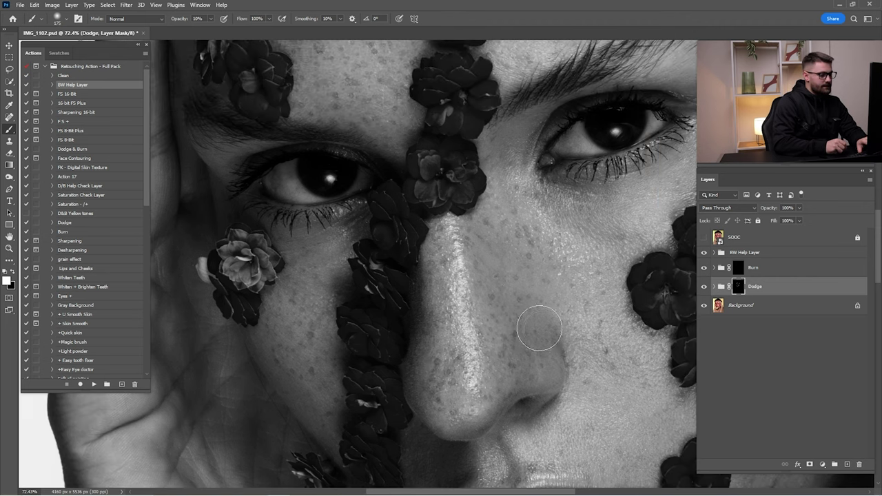
pyautogui.moveTo(611, 354); pyautogui.dragTo(508, 234)
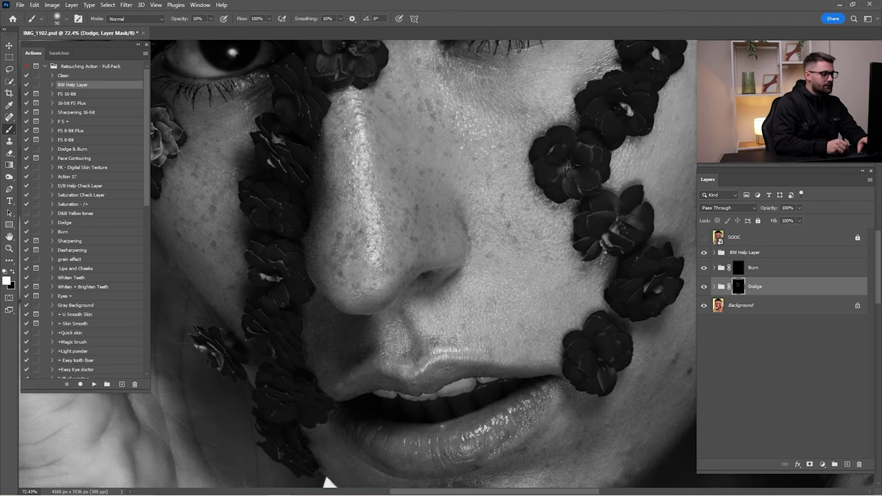
pyautogui.press(']')
pyautogui.press(']')
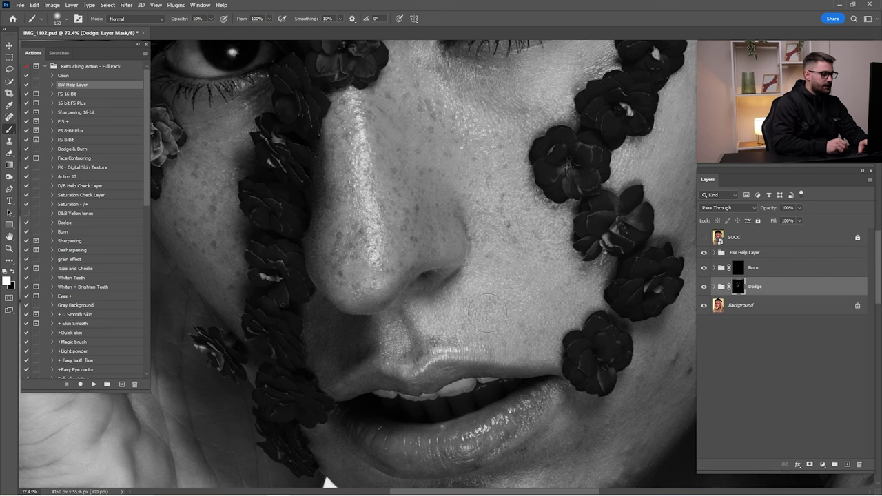
pyautogui.scroll(3, 512, 310)
pyautogui.scroll(1, 539, 301)
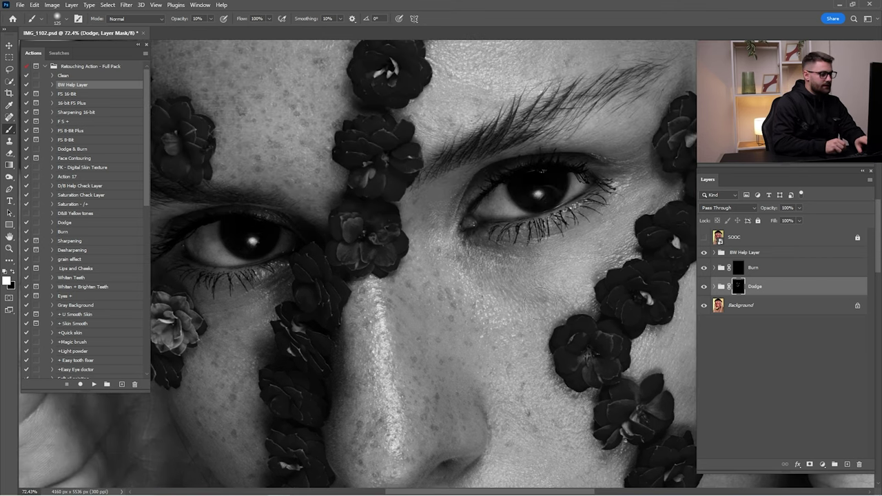
pyautogui.scroll(3, 538, 286)
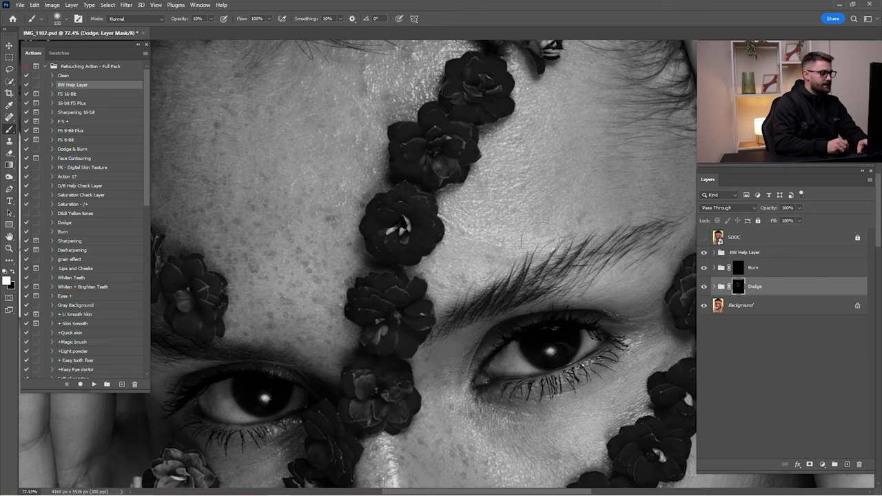
pyautogui.scroll(2, 541, 131)
pyautogui.hscroll(-3, 541, 131)
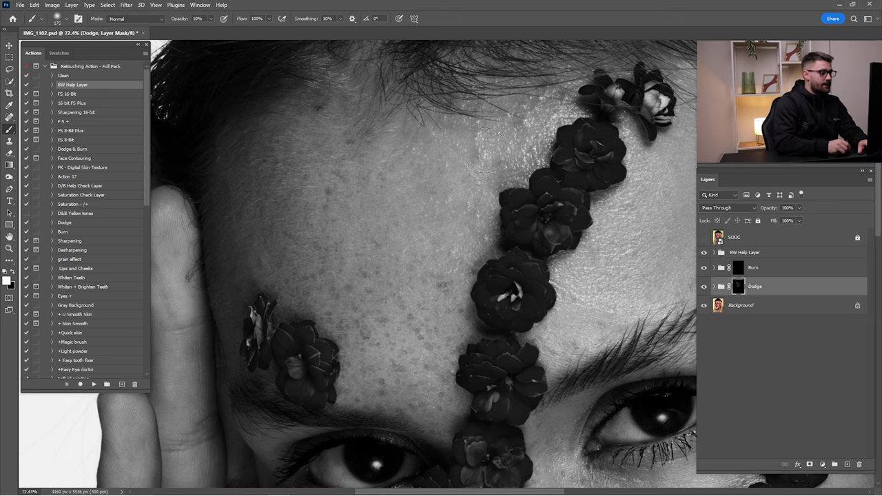
pyautogui.scroll(-2, 475, 193)
pyautogui.scroll(-3, 468, 214)
pyautogui.scroll(-3, 460, 238)
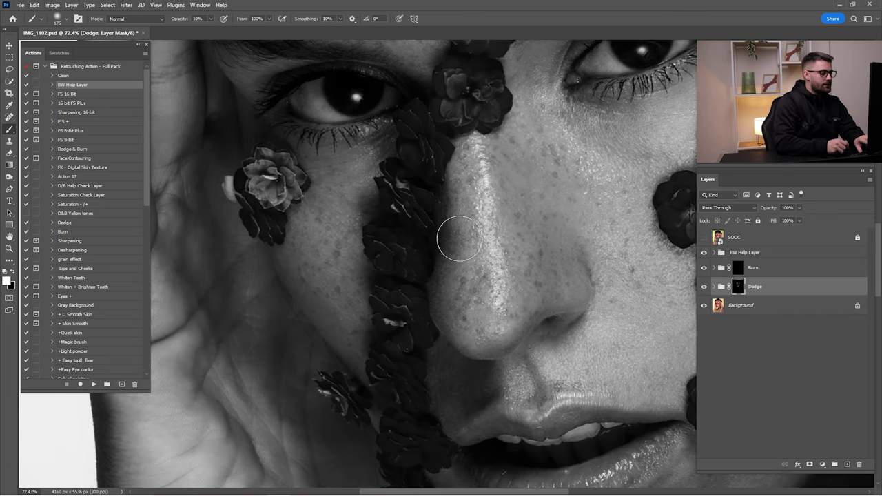
# Step: Continue lightening dull skin patches with a 150 brush
pyautogui.press('[')
pyautogui.press('[')
pyautogui.scroll(2, 510, 281)
pyautogui.scroll(1, 521, 285)
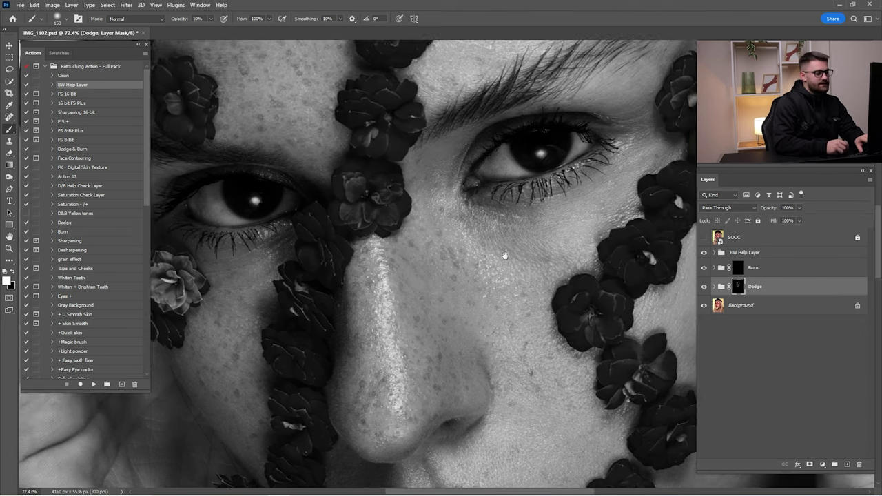
pyautogui.scroll(1, 530, 289)
pyautogui.scroll(-5, 501, 294)
pyautogui.scroll(-2, 535, 274)
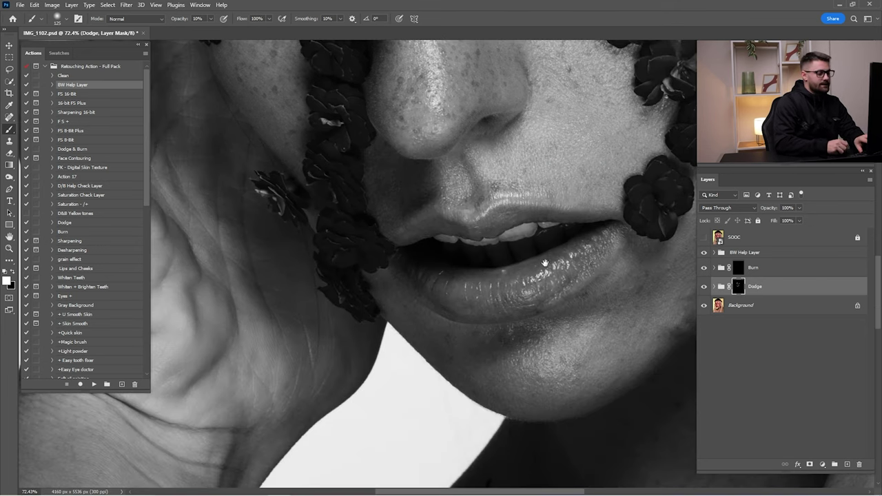
pyautogui.scroll(3, 561, 321)
pyautogui.scroll(2, 451, 302)
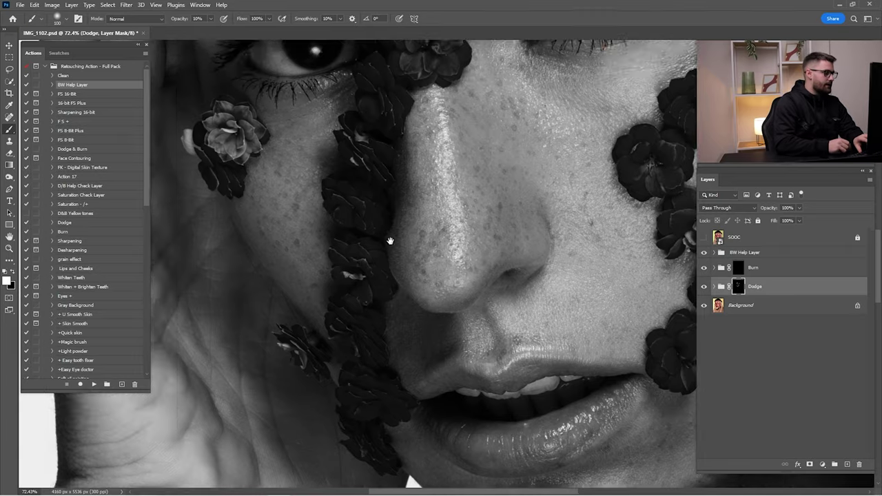
pyautogui.scroll(2, 390, 241)
pyautogui.press(']')
pyautogui.press(']')
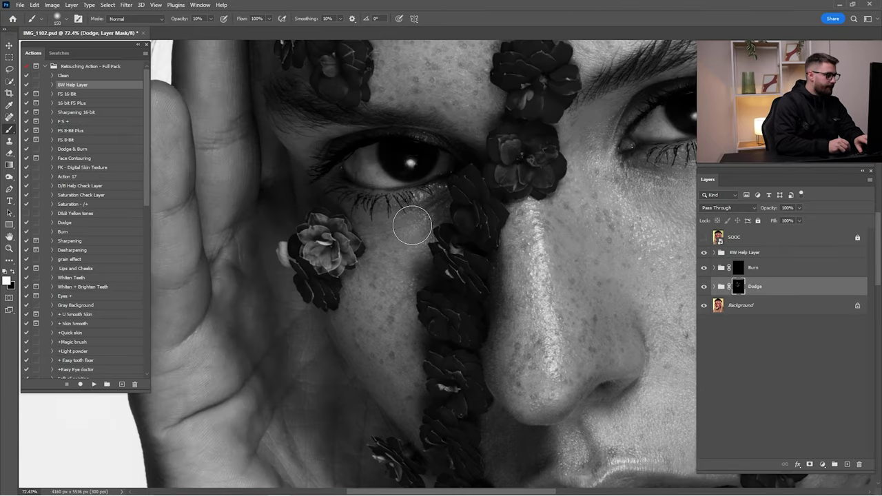
pyautogui.scroll(2, 414, 228)
pyautogui.scroll(1, 403, 234)
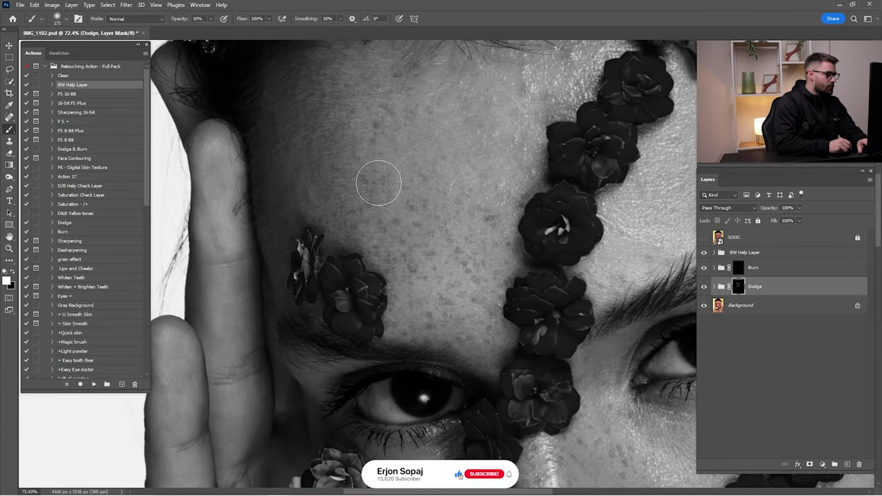
# Step: Enlarge the brush and dodge broader areas across the face and body
pyautogui.press(']')
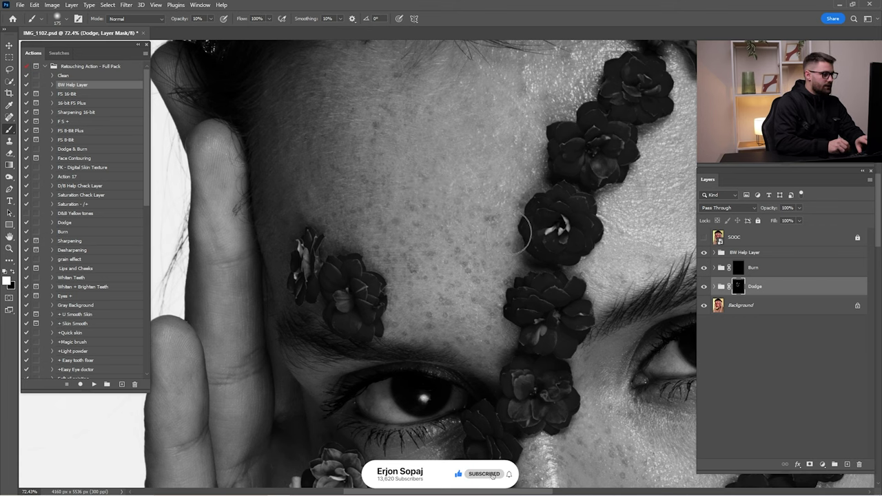
pyautogui.scroll(-1, 451, 231)
pyautogui.hscroll(3, 451, 231)
pyautogui.scroll(2, 496, 206)
pyautogui.hscroll(1, 495, 207)
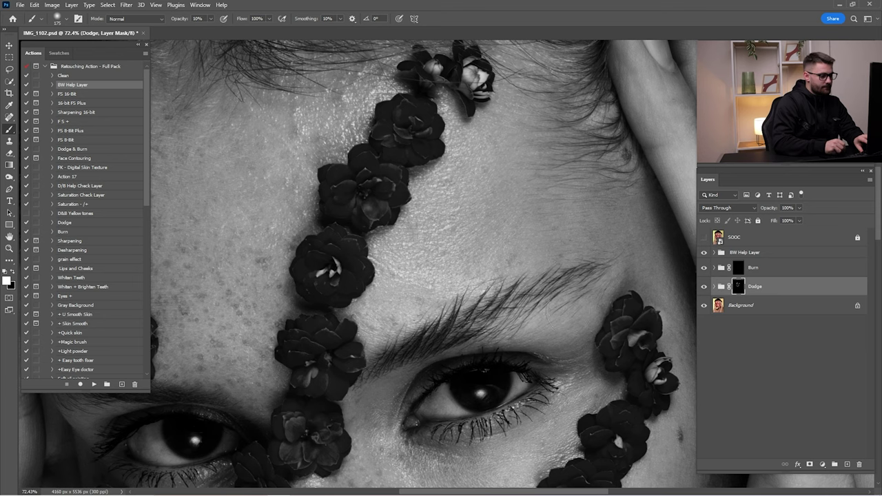
pyautogui.scroll(-5, 626, 210)
pyautogui.hscroll(1, 627, 210)
pyautogui.scroll(-4, 627, 210)
pyautogui.hscroll(-1, 627, 210)
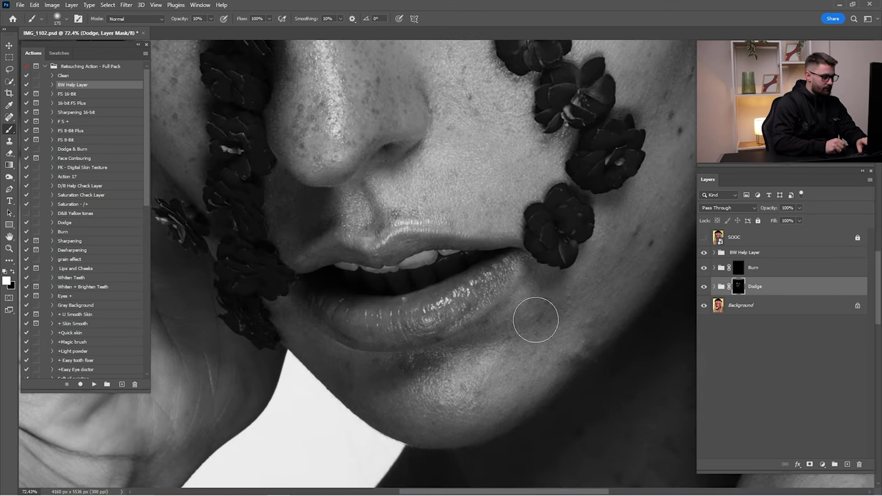
pyautogui.scroll(1, 618, 247)
pyautogui.scroll(2, 590, 292)
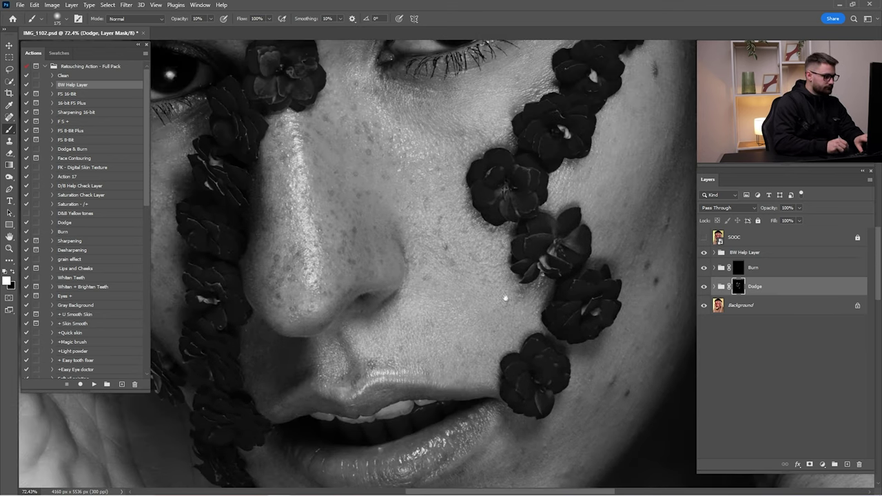
pyautogui.scroll(2, 476, 253)
pyautogui.hscroll(-1, 476, 253)
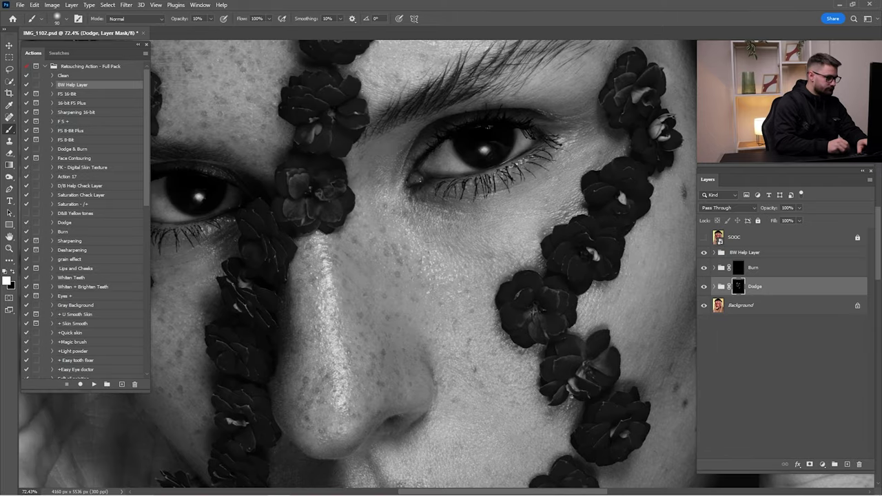
pyautogui.scroll(2, 571, 89)
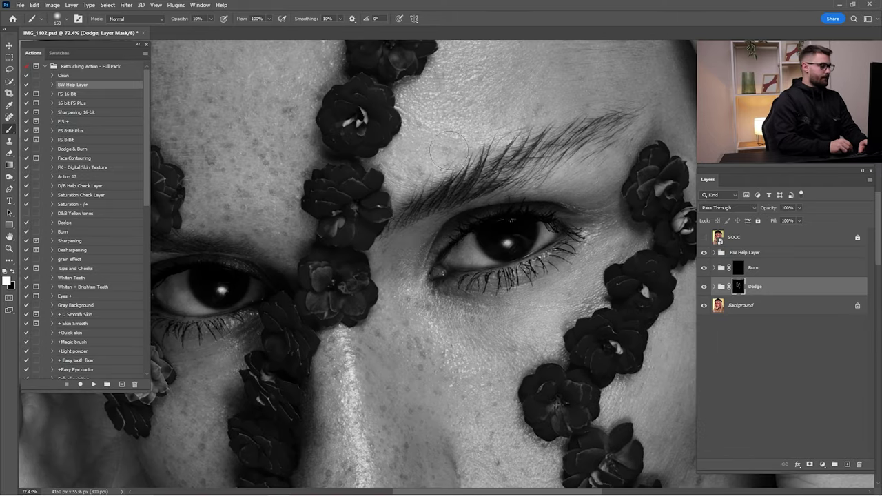
pyautogui.scroll(-3, 437, 207)
pyautogui.hscroll(-3, 437, 207)
pyautogui.scroll(-3, 437, 206)
# Step: Zoom out to the whole face, finish dodging, and fit the image in view
pyautogui.press('o')
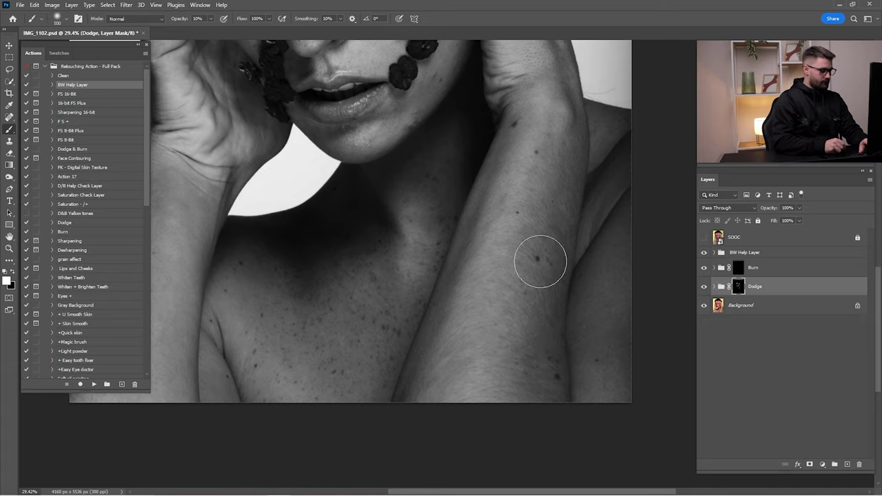
pyautogui.scroll(-1, 541, 256)
pyautogui.press('b')
pyautogui.scroll(-5, 498, 272)
pyautogui.hscroll(-1, 498, 271)
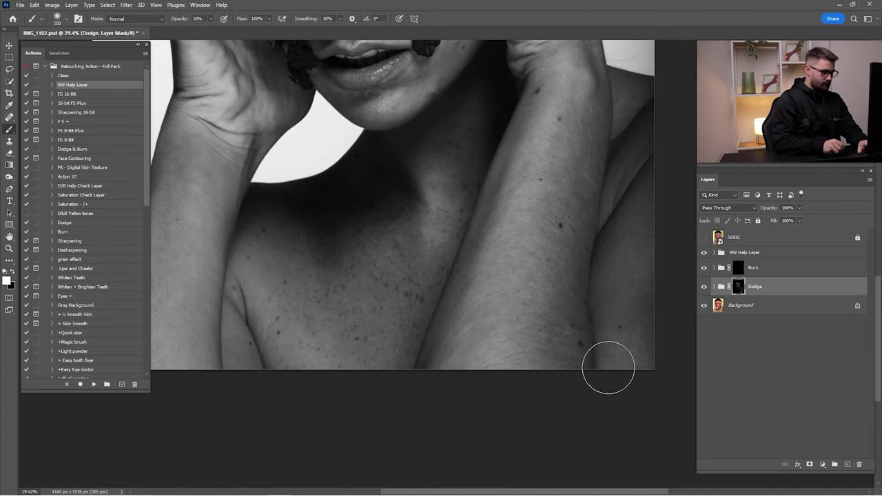
pyautogui.scroll(3, 370, 311)
pyautogui.scroll(2, 557, 360)
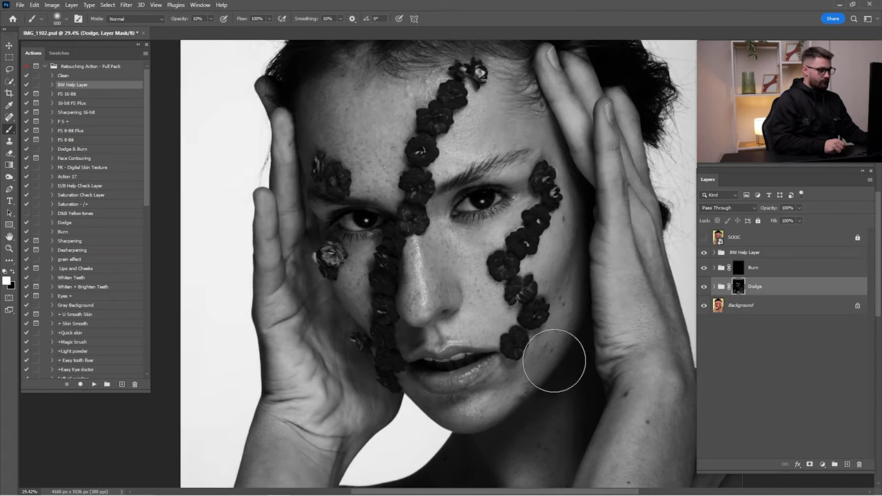
pyautogui.scroll(5, 544, 303)
pyautogui.press('z')
pyautogui.scroll(2, 537, 368)
pyautogui.scroll(5, 538, 361)
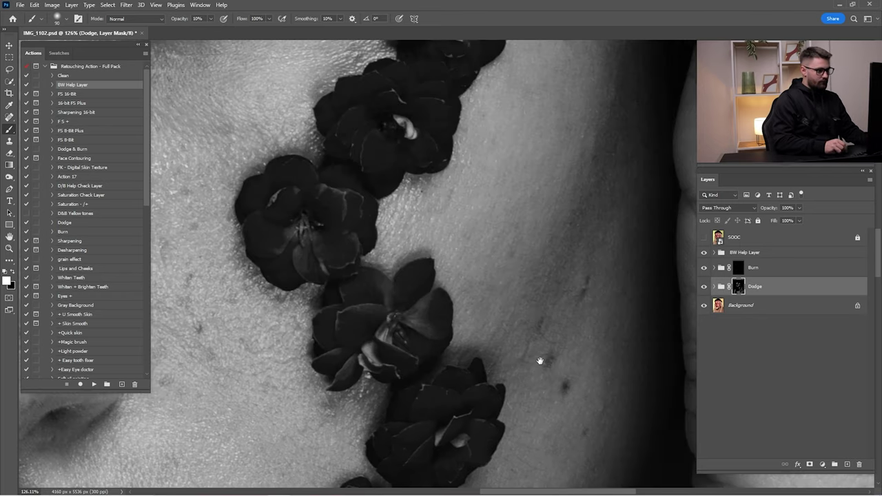
pyautogui.scroll(3, 599, 224)
pyautogui.hotkey('ctrl', '0')
# Step: View the colour photo fully zoomed out and toggle the dodging on and off
pyautogui.press('b')
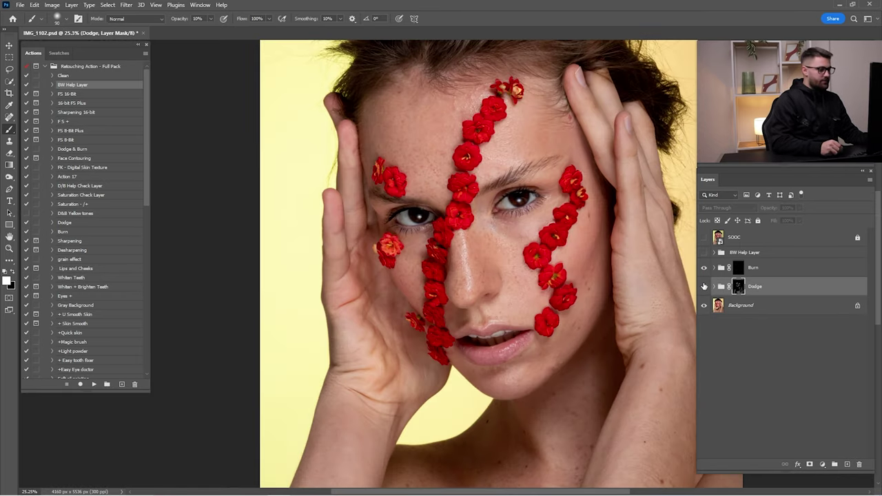
pyautogui.hotkey('ctrl', '0')
pyautogui.click(704, 286)
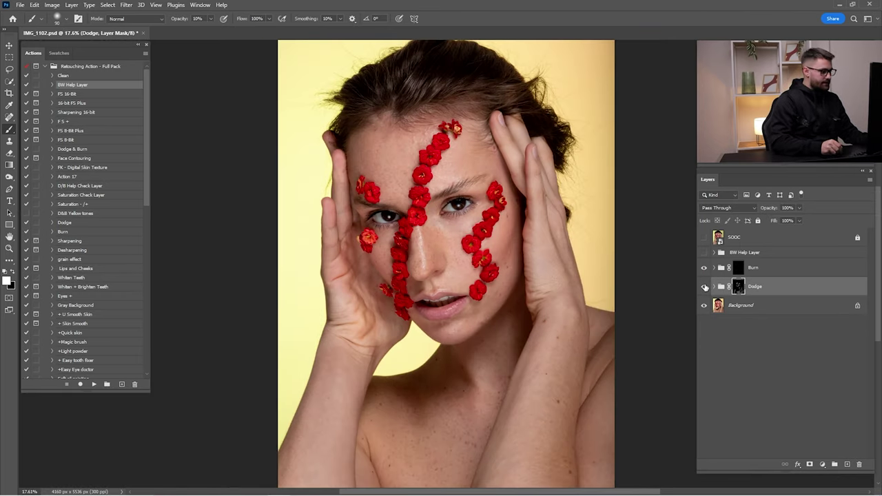
pyautogui.click(704, 286)
pyautogui.click(704, 287)
pyautogui.click(704, 287)
pyautogui.click(704, 287)
pyautogui.click(704, 286)
# Step: Keep the dodging on, select the Burn group, and turn the BW Help Layer back on
pyautogui.click(704, 286)
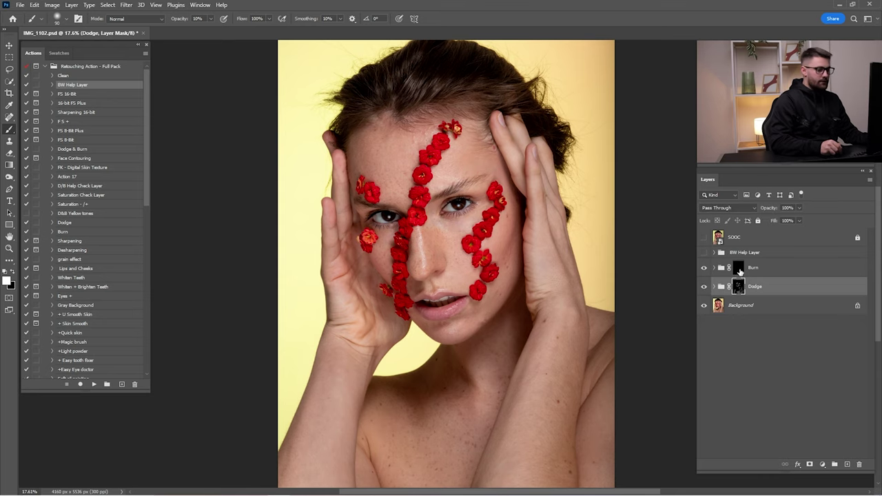
pyautogui.click(734, 263)
pyautogui.click(704, 252)
# Step: Zoom in on the eyes and forehead and paint burn strokes over bright skin in the Burn mask
pyautogui.press('z')
pyautogui.moveTo(456, 233); pyautogui.dragTo(493, 249)
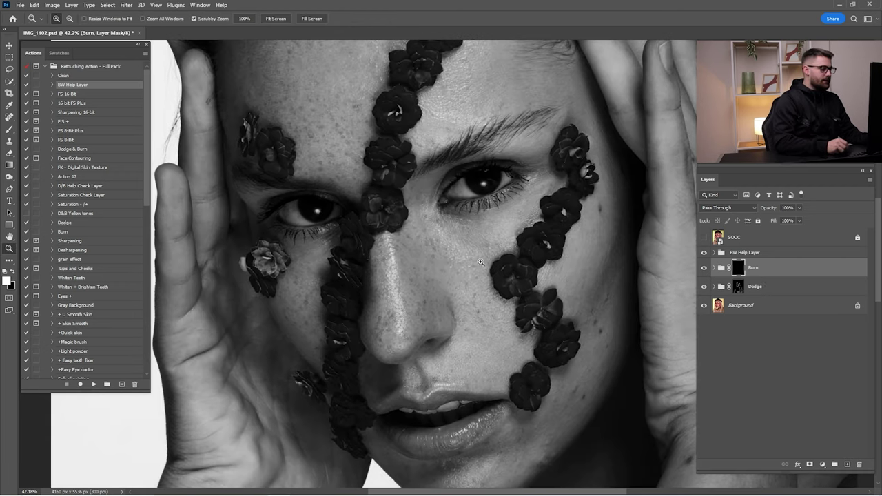
pyautogui.press('b')
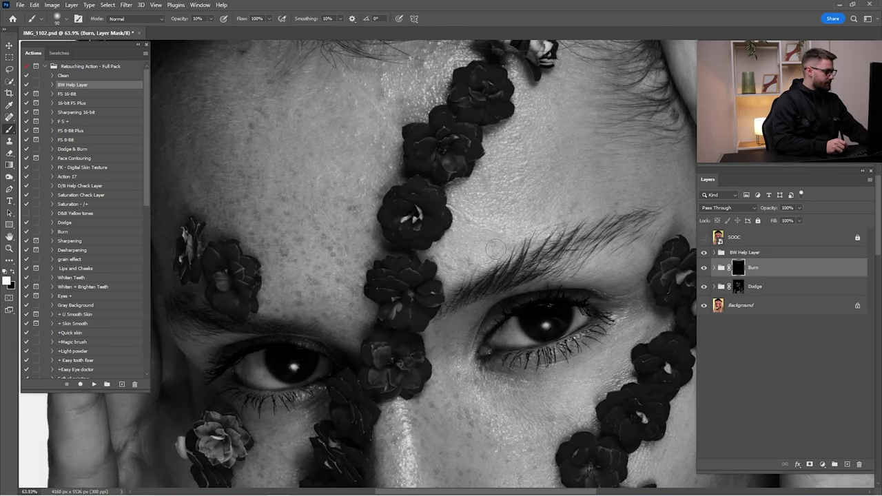
pyautogui.press(']')
pyautogui.press(']')
pyautogui.press(']')
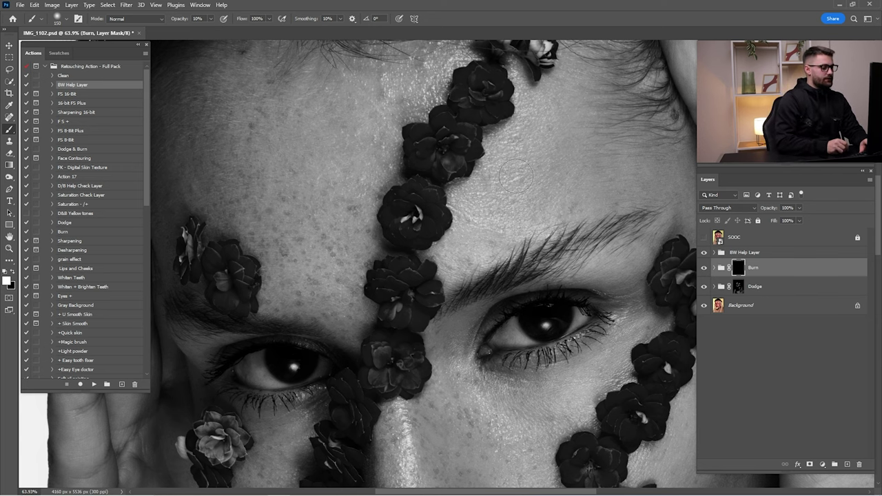
pyautogui.scroll(2, 482, 169)
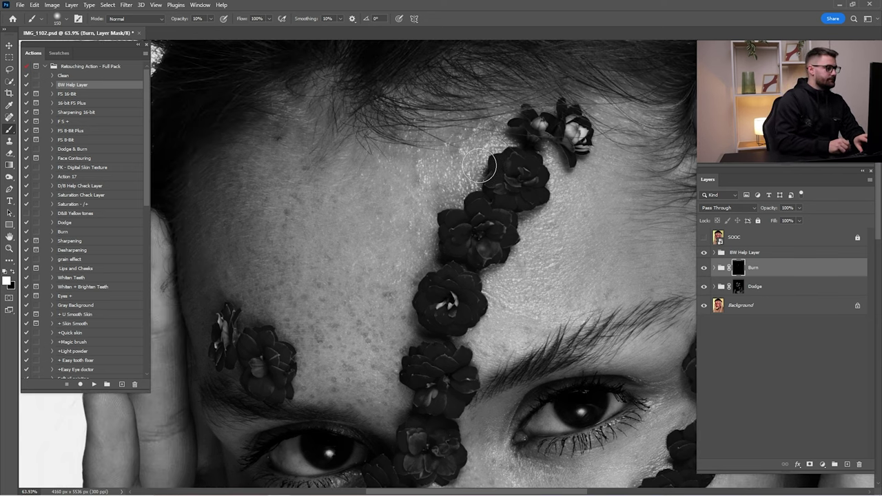
pyautogui.hscroll(-2, 482, 168)
pyautogui.scroll(-5, 467, 303)
pyautogui.hscroll(5, 467, 303)
pyautogui.scroll(-3, 413, 318)
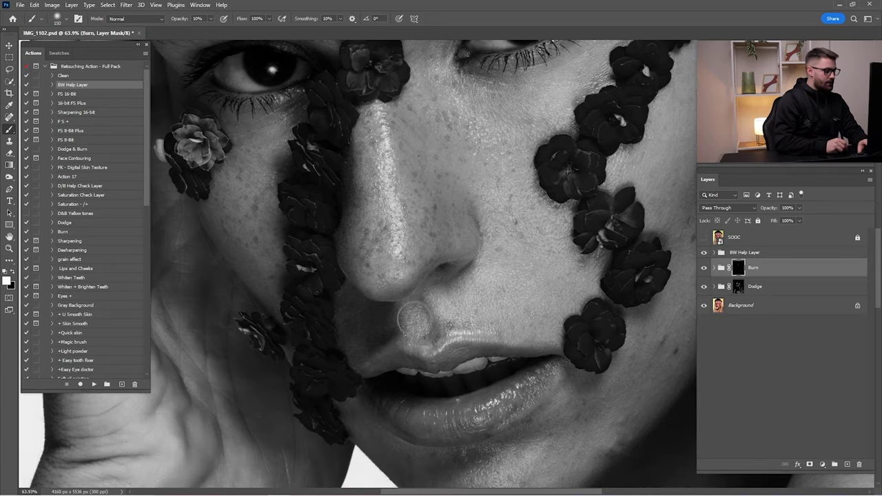
pyautogui.scroll(-3, 523, 317)
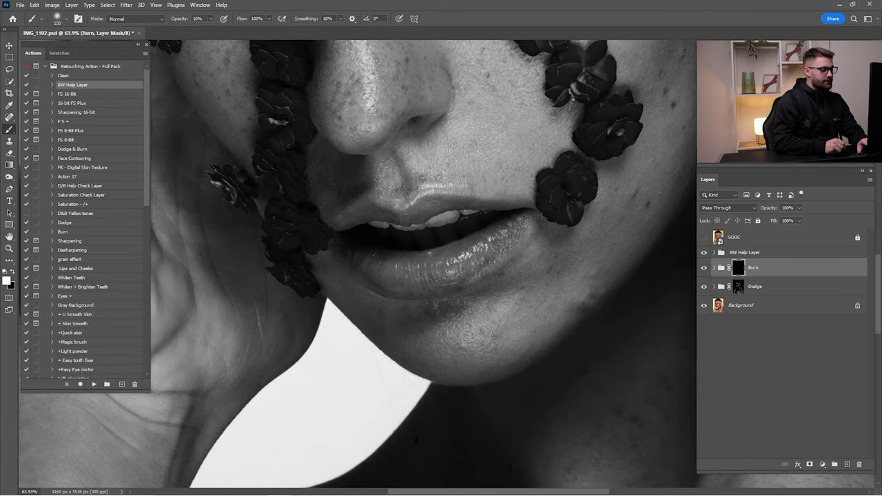
pyautogui.scroll(2, 520, 320)
pyautogui.scroll(2, 519, 326)
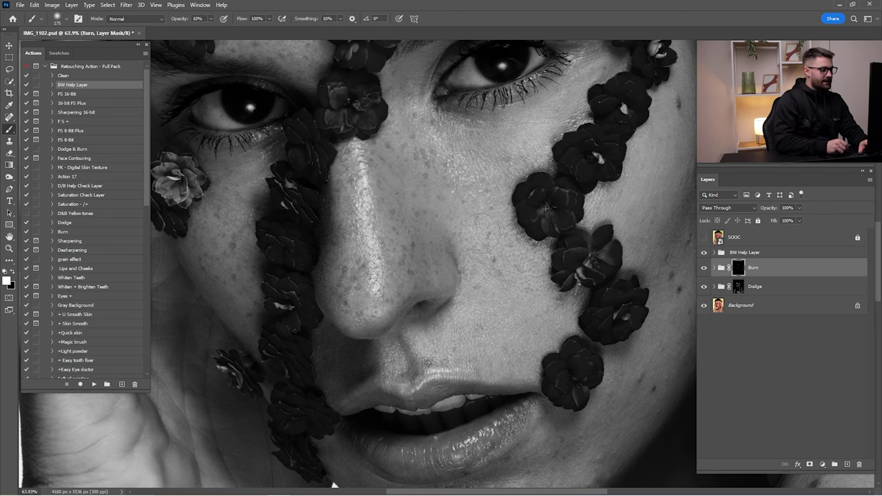
pyautogui.scroll(2, 373, 281)
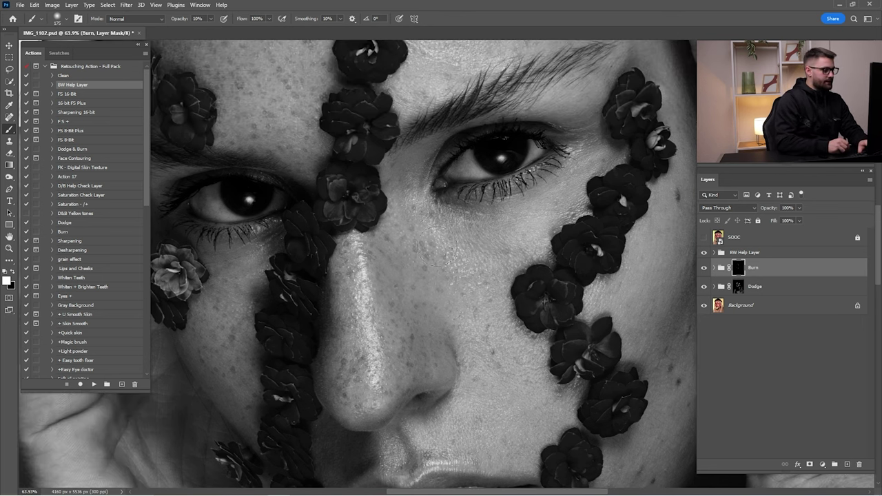
pyautogui.scroll(-1, 527, 237)
pyautogui.hscroll(2, 527, 238)
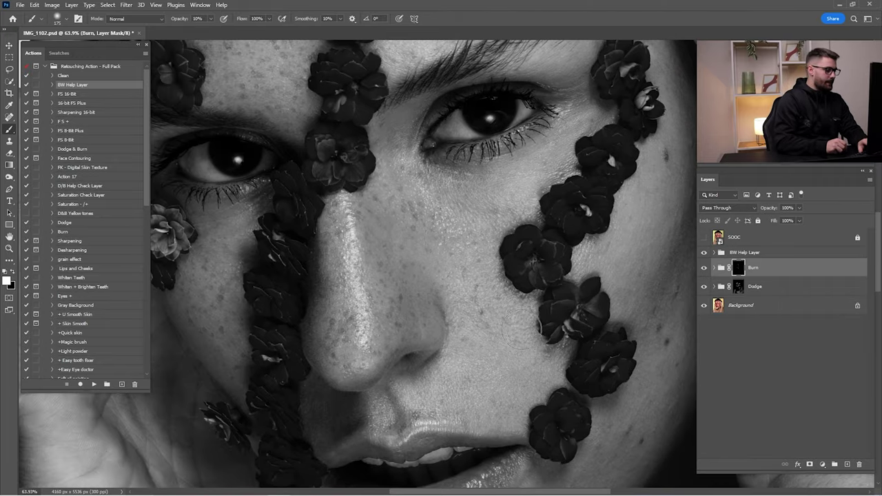
# Step: With a slightly larger brush, keep burning highlights across the face, then fit the portrait on screen
pyautogui.press(']')
pyautogui.scroll(3, 545, 159)
pyautogui.scroll(2, 551, 199)
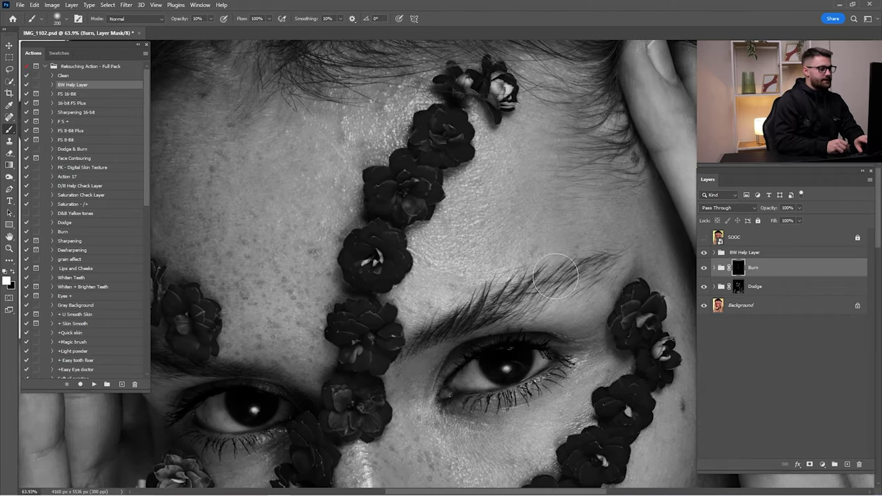
pyautogui.scroll(-3, 480, 270)
pyautogui.scroll(-2, 496, 228)
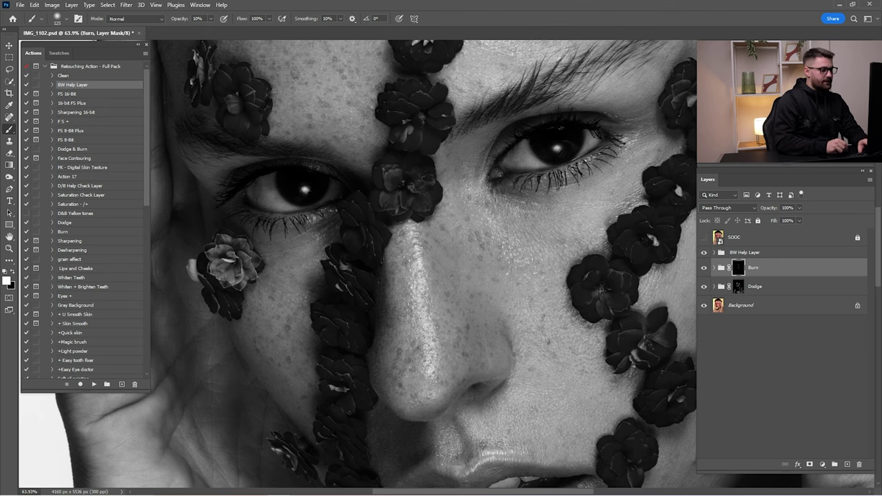
pyautogui.scroll(1, 606, 220)
pyautogui.scroll(2, 600, 238)
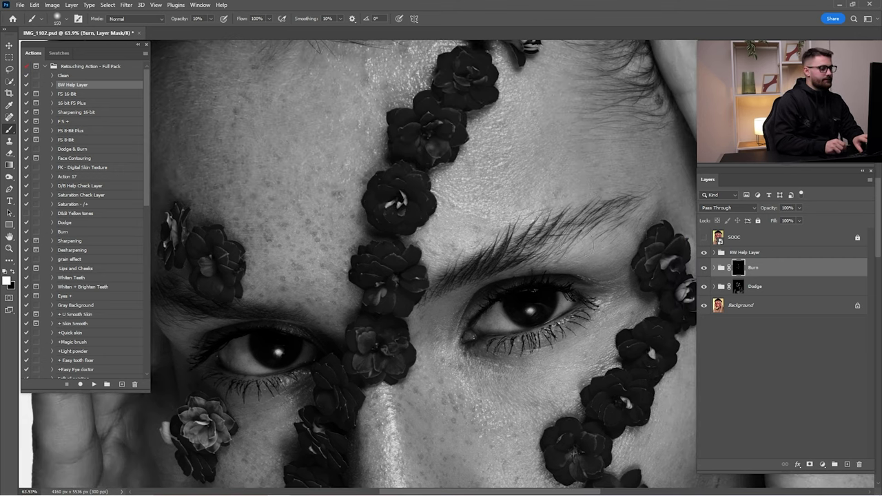
pyautogui.scroll(-1, 476, 192)
pyautogui.hscroll(-1, 475, 193)
pyautogui.hscroll(-1, 447, 252)
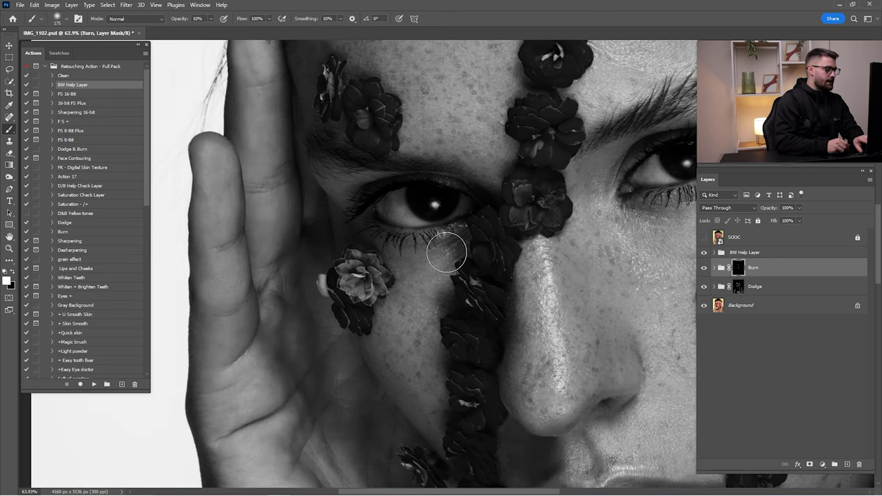
pyautogui.scroll(2, 474, 235)
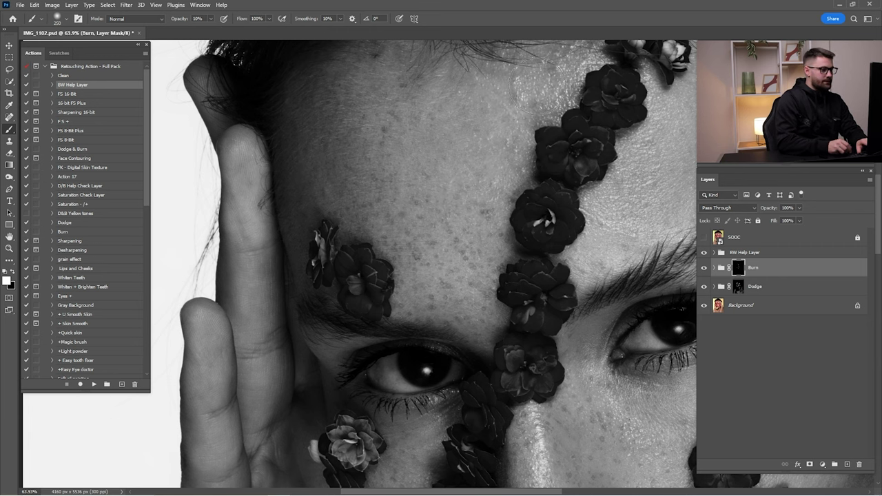
pyautogui.scroll(-3, 592, 227)
pyautogui.hscroll(1, 593, 227)
pyautogui.scroll(-1, 482, 214)
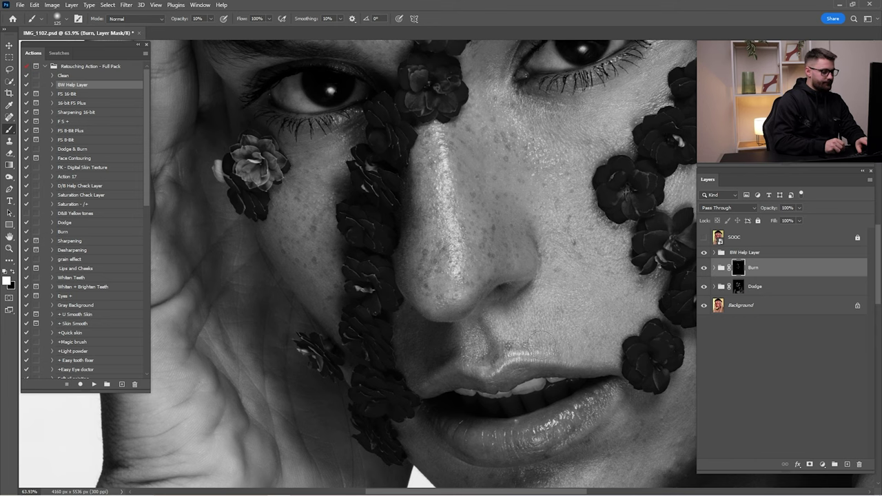
pyautogui.scroll(-1, 543, 341)
pyautogui.scroll(-2, 608, 290)
pyautogui.hscroll(1, 607, 291)
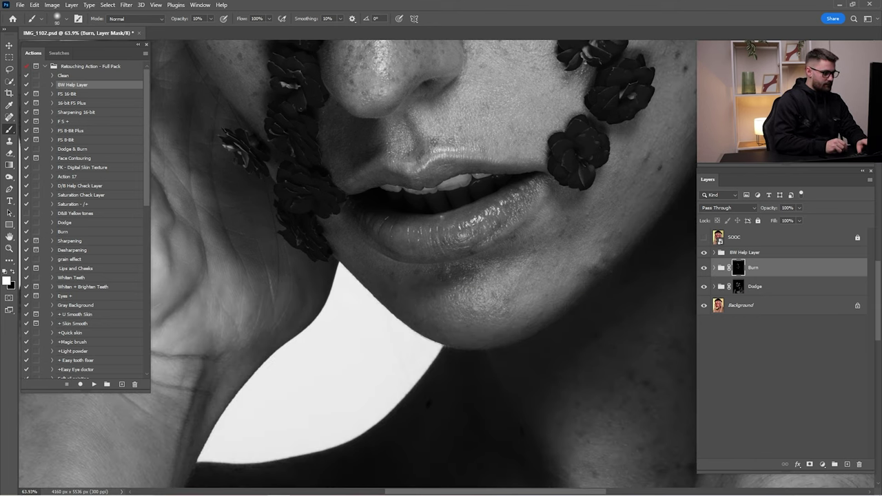
pyautogui.scroll(2, 558, 295)
pyautogui.hscroll(1, 558, 295)
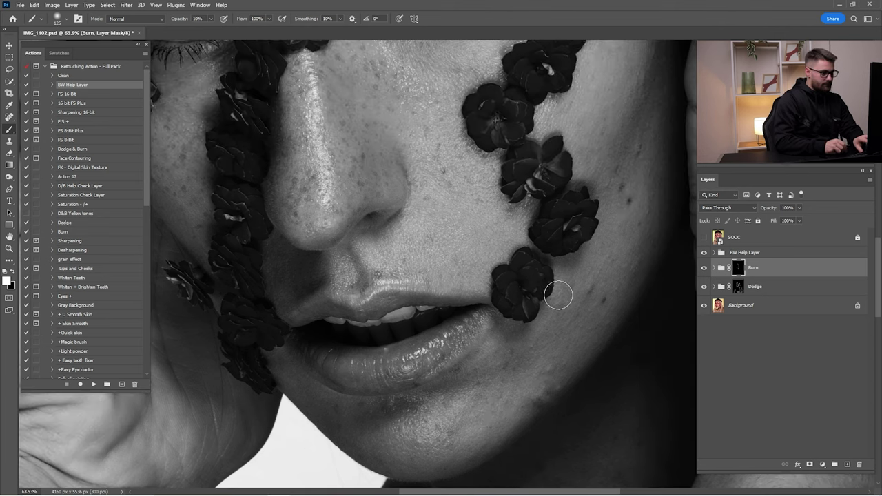
pyautogui.scroll(3, 561, 212)
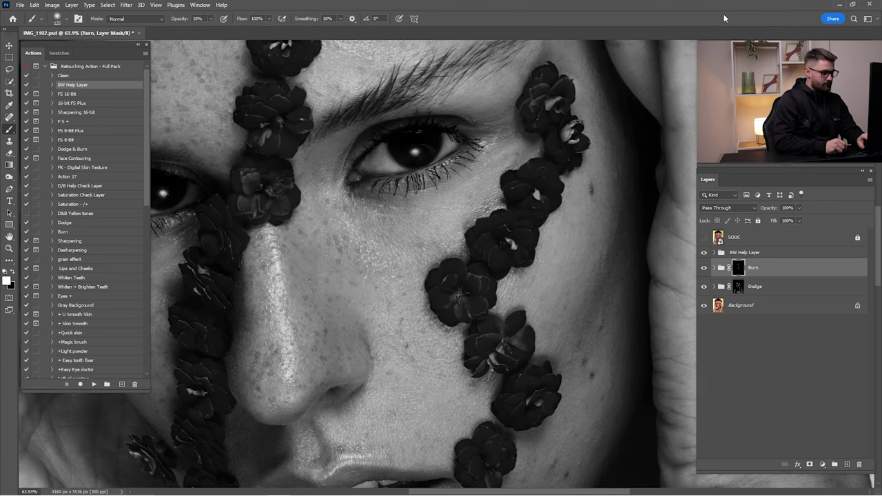
pyautogui.hotkey('ctrl', '0')
# Step: Toggle the Burn group off and on to compare the burning in greyscale
pyautogui.click(703, 268)
pyautogui.click(704, 269)
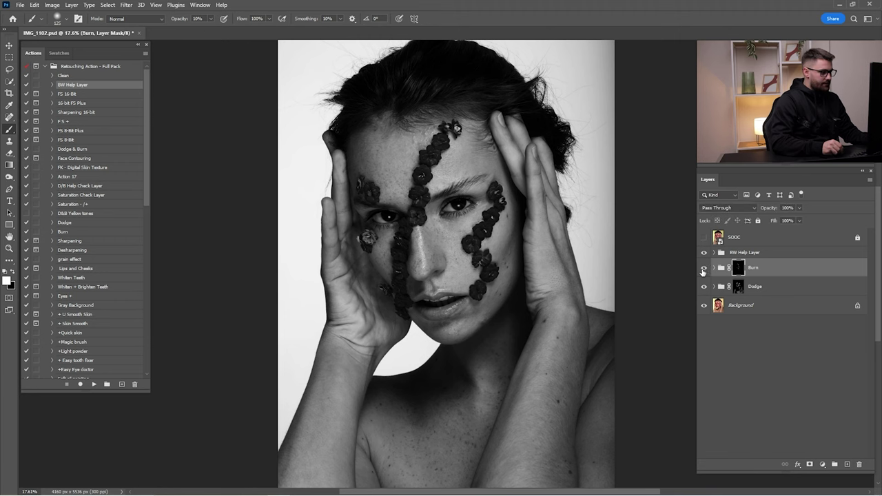
pyautogui.click(704, 268)
pyautogui.click(703, 269)
# Step: Hide the BW Help Layer, compare the Burn group in colour, and inspect the nose close up
pyautogui.click(704, 253)
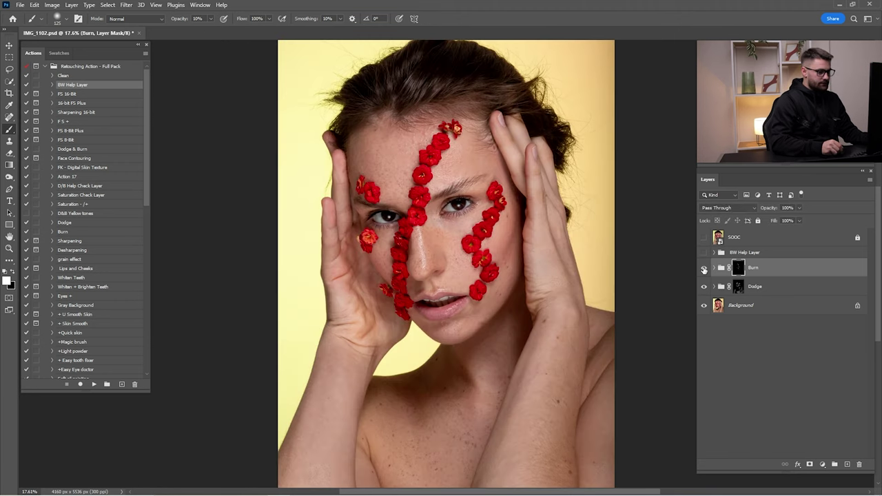
pyautogui.click(703, 267)
pyautogui.click(703, 268)
pyautogui.click(703, 267)
pyautogui.click(704, 267)
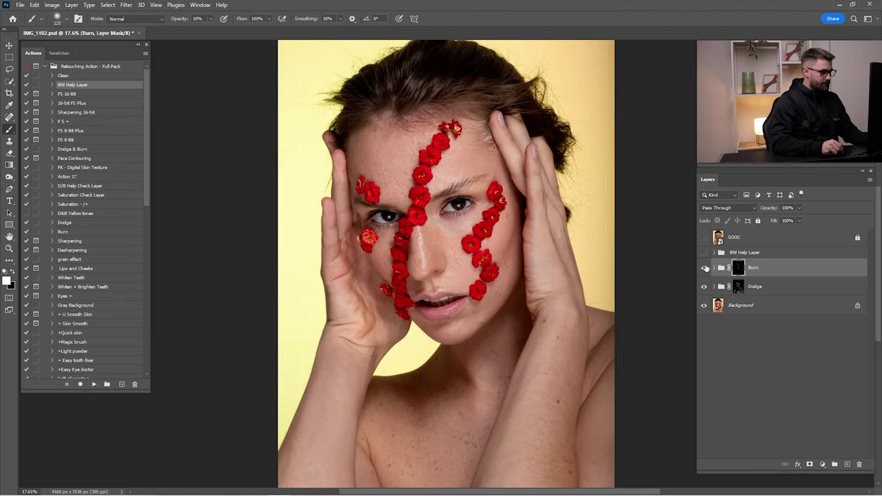
pyautogui.press('z')
pyautogui.moveTo(439, 237); pyautogui.dragTo(512, 247)
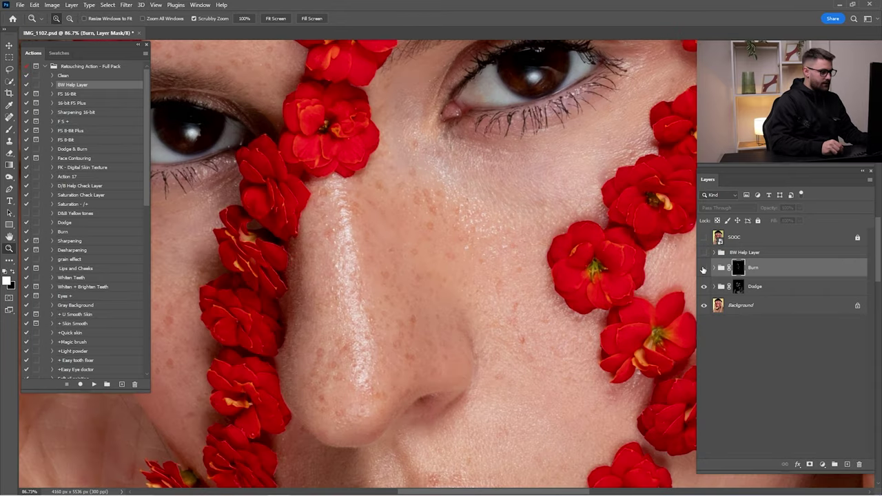
pyautogui.hotkey('ctrl', '0')
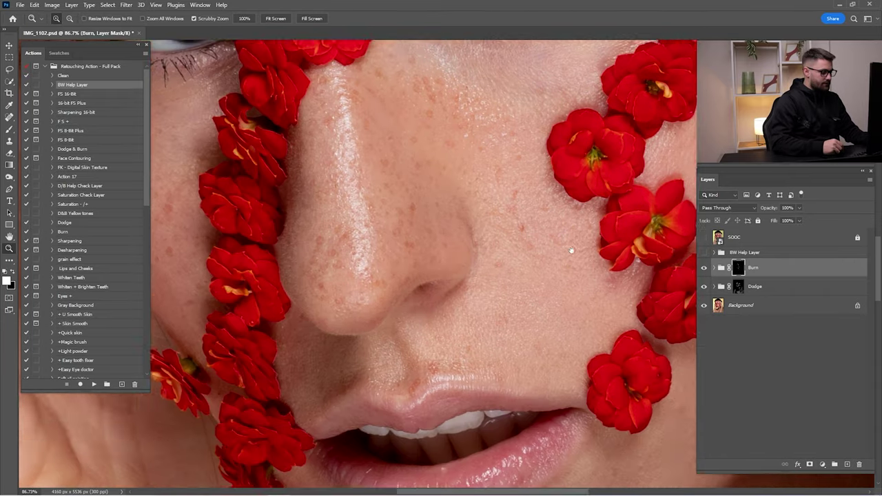
# Step: Set the Burn group's opacity to 50%
pyautogui.click(794, 207)
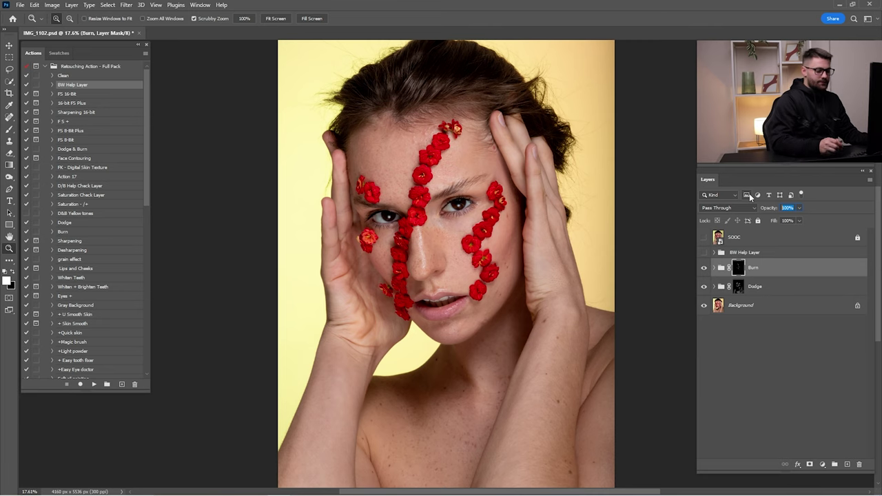
pyautogui.write('50')
pyautogui.press('Return')
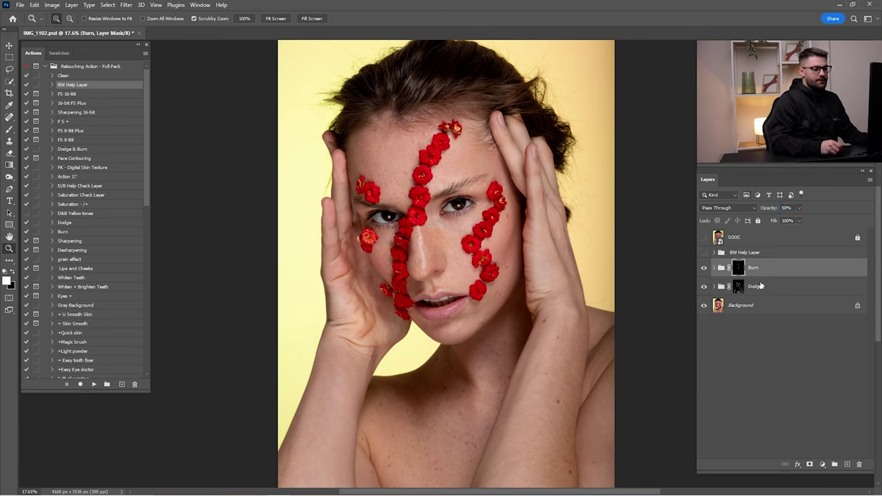
# Step: Compare the result by toggling the Dodge group and the unedited SOOC layer
pyautogui.click(703, 287)
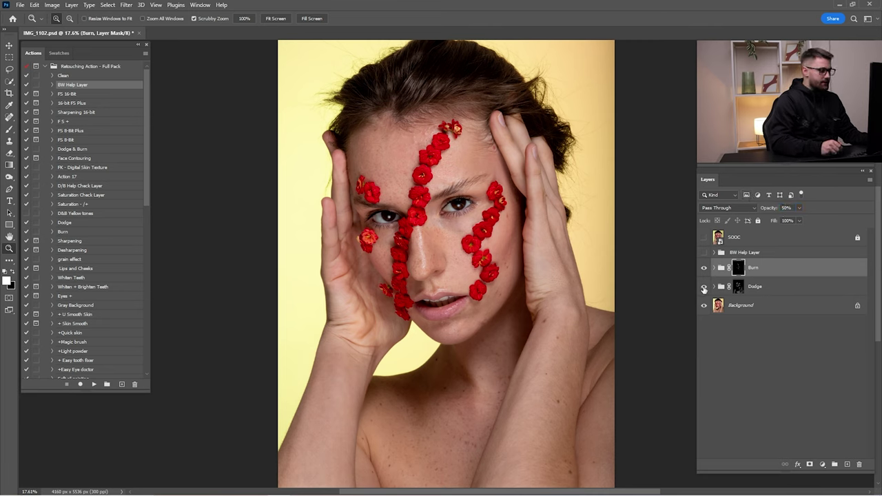
pyautogui.click(703, 286)
pyautogui.click(703, 237)
pyautogui.click(703, 236)
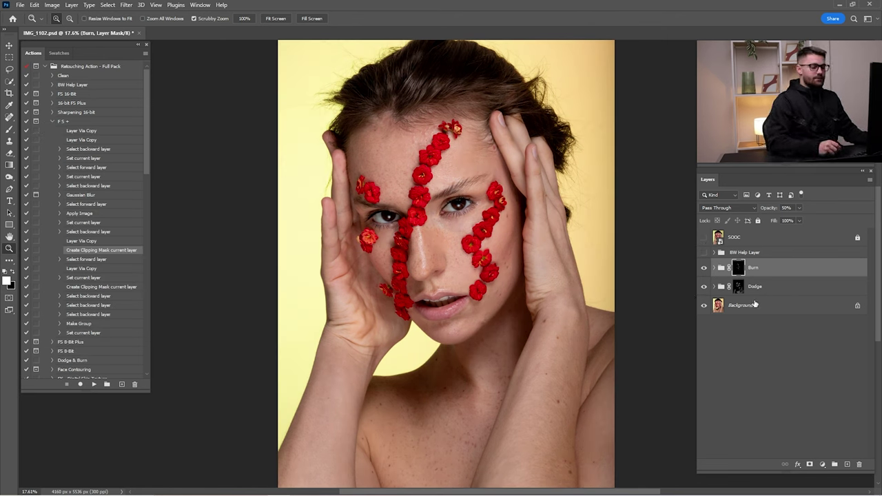
# Step: Duplicate the Background layer and group Burn, Dodge and Background copy as 'Dodge and Burn'
pyautogui.moveTo(755, 303); pyautogui.dragTo(847, 464)
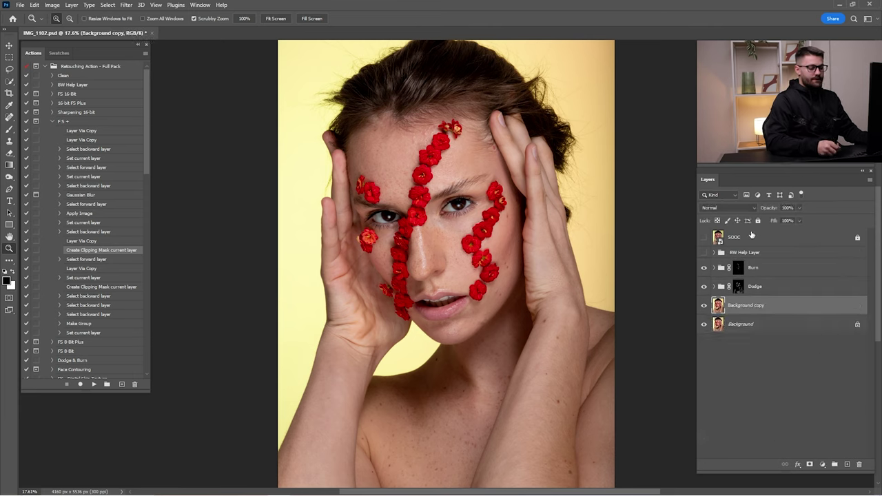
pyautogui.keyDown('shift'); pyautogui.click(754, 268); pyautogui.keyUp('shift')
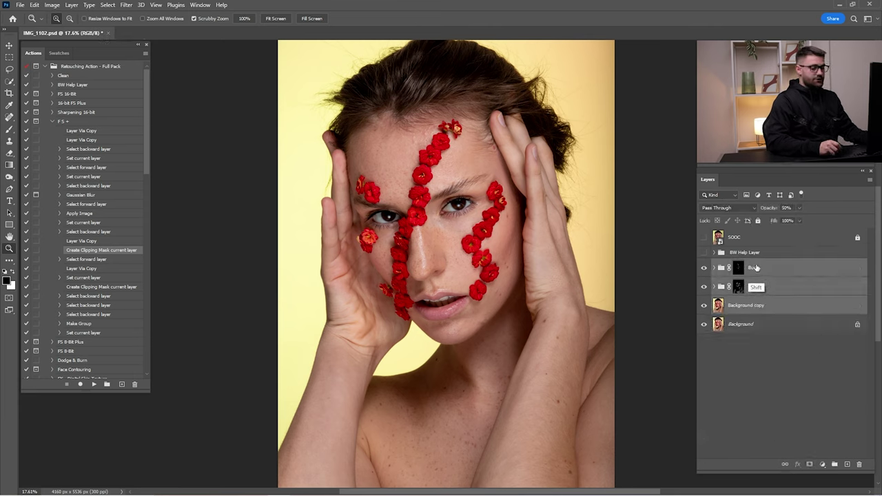
pyautogui.rightClick(755, 262)
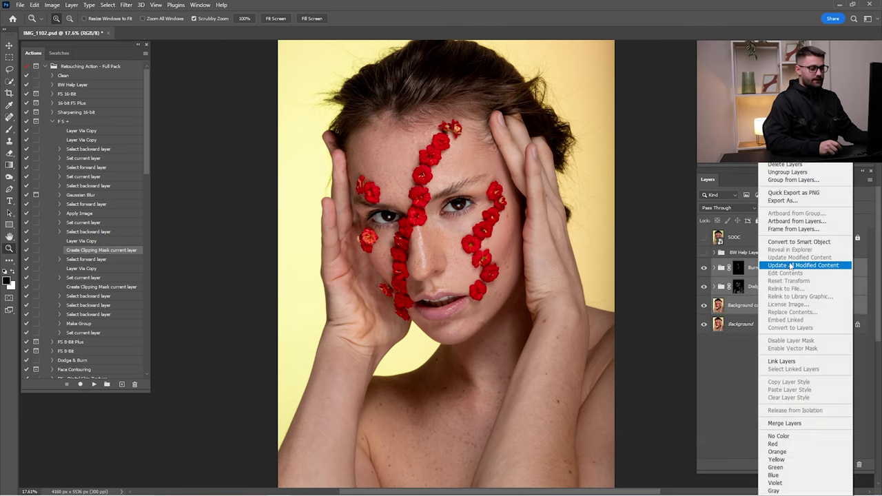
pyautogui.click(813, 180)
pyautogui.write('Dod')
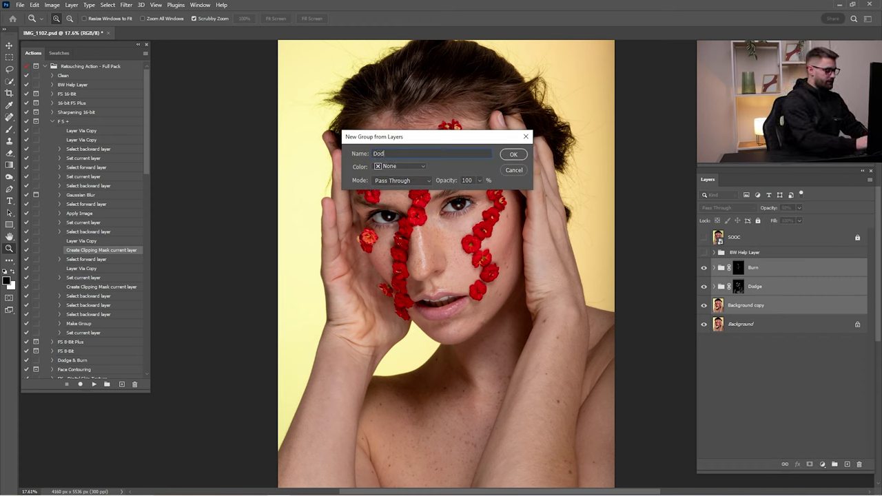
pyautogui.write('ge and Byrn')
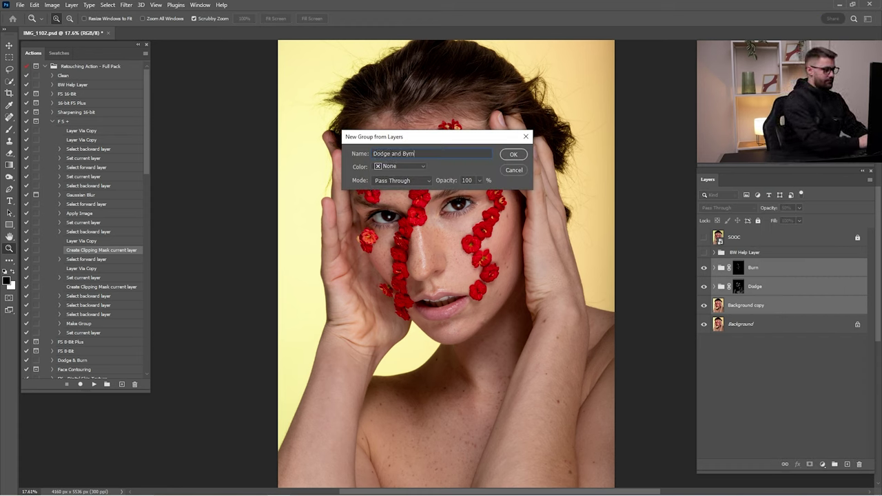
pyautogui.press('BackSpace')
pyautogui.press('BackSpace')
pyautogui.press('BackSpace')
pyautogui.write('urn')
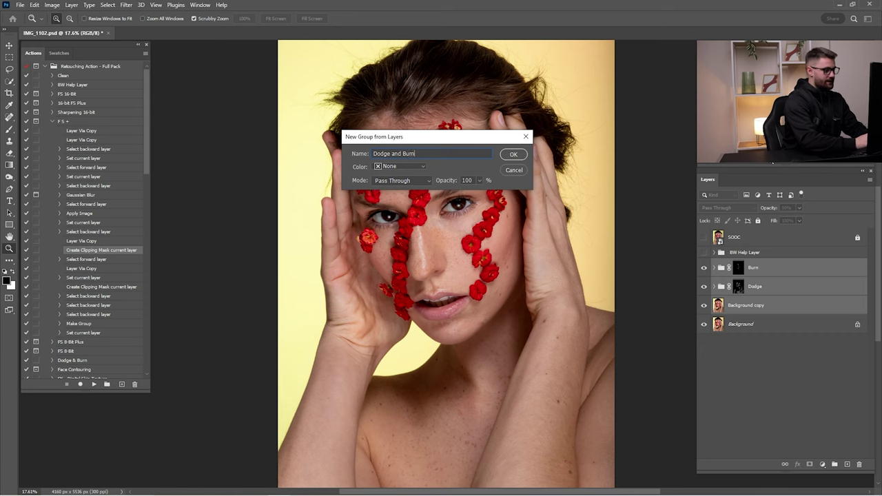
pyautogui.press('Return')
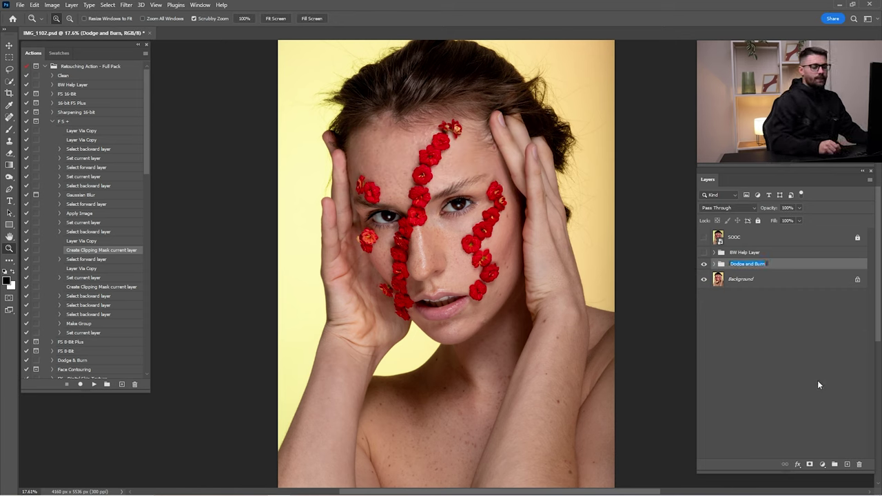
# Step: Duplicate the Dodge and Burn group and merge the copy into a single layer
pyautogui.moveTo(771, 264); pyautogui.dragTo(847, 464)
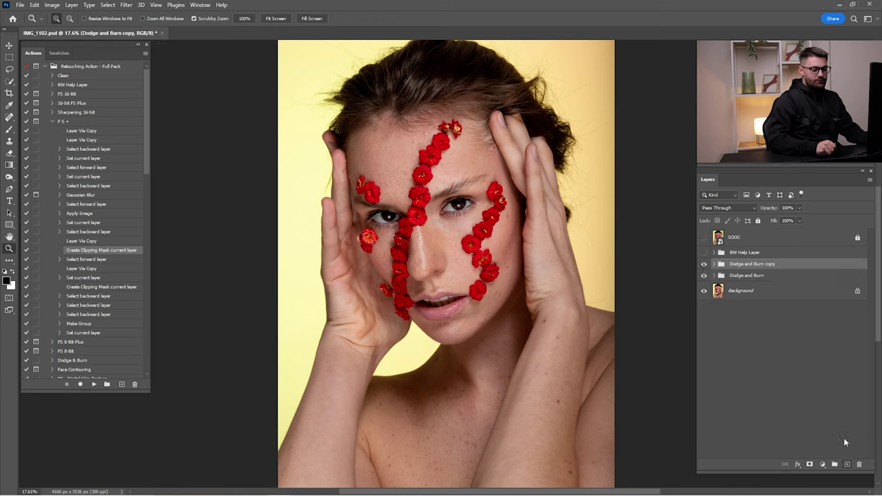
pyautogui.rightClick(754, 265)
pyautogui.click(793, 423)
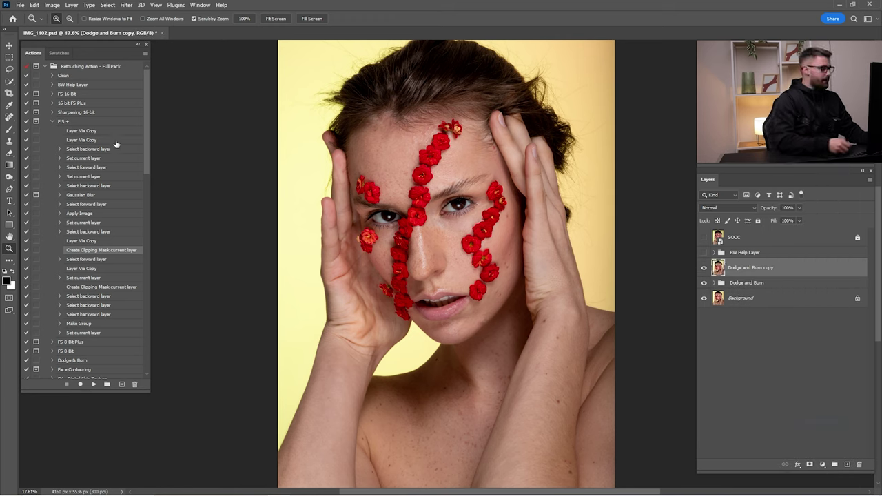
# Step: Run the F5 + frequency-separation action and zoom the Gaussian Blur preview to the face
pyautogui.click(50, 122)
pyautogui.click(94, 384)
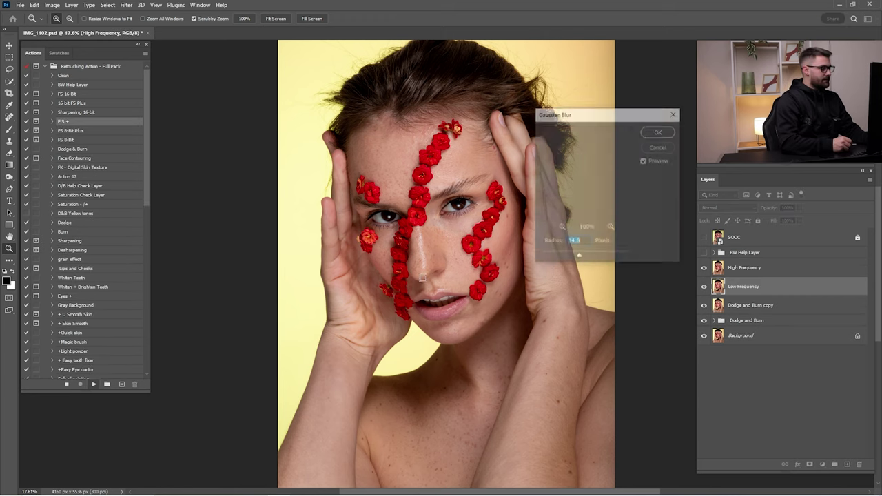
pyautogui.click(561, 227)
pyautogui.click(561, 227)
pyautogui.click(560, 227)
pyautogui.click(560, 228)
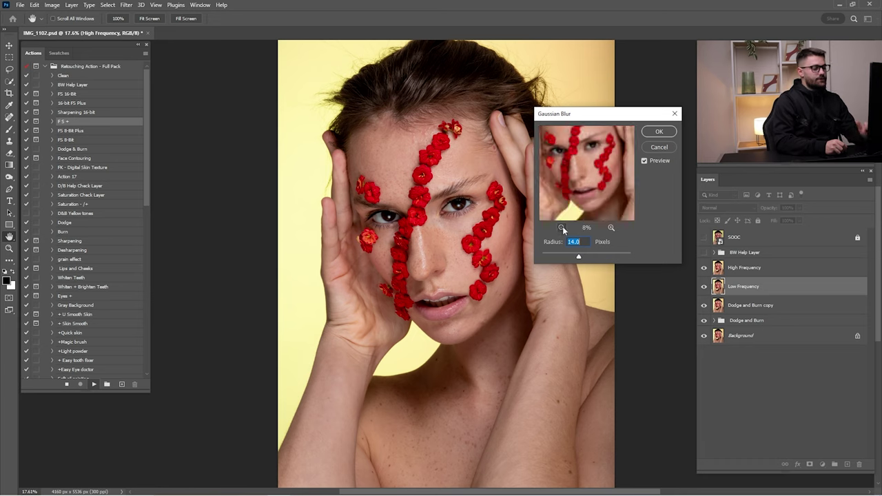
pyautogui.click(562, 227)
pyautogui.click(611, 228)
pyautogui.click(611, 228)
pyautogui.click(611, 227)
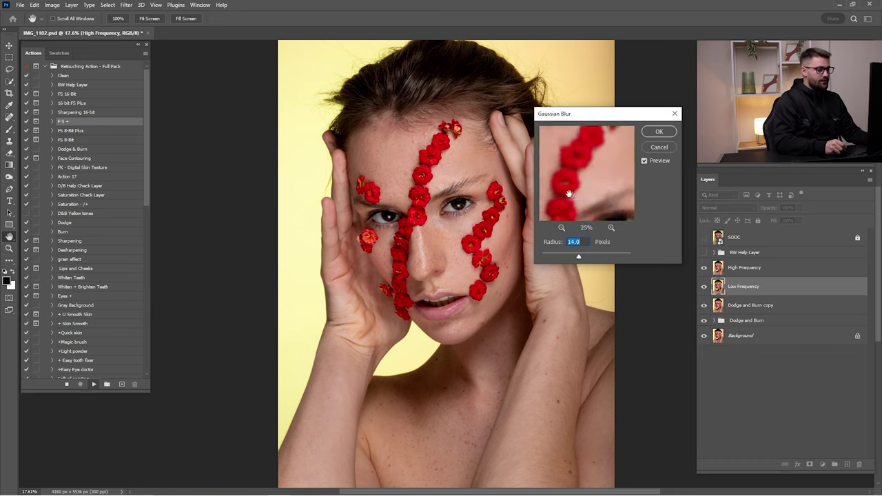
# Step: Tune the Gaussian Blur radius while checking forehead and facial features, then confirm it
pyautogui.moveTo(578, 256); pyautogui.dragTo(542, 257)
pyautogui.click(561, 228)
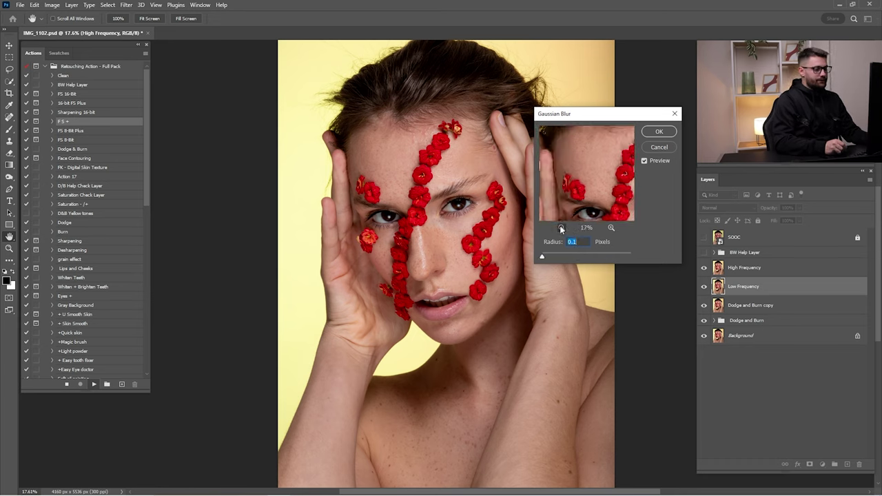
pyautogui.click(561, 227)
pyautogui.click(611, 228)
pyautogui.click(611, 228)
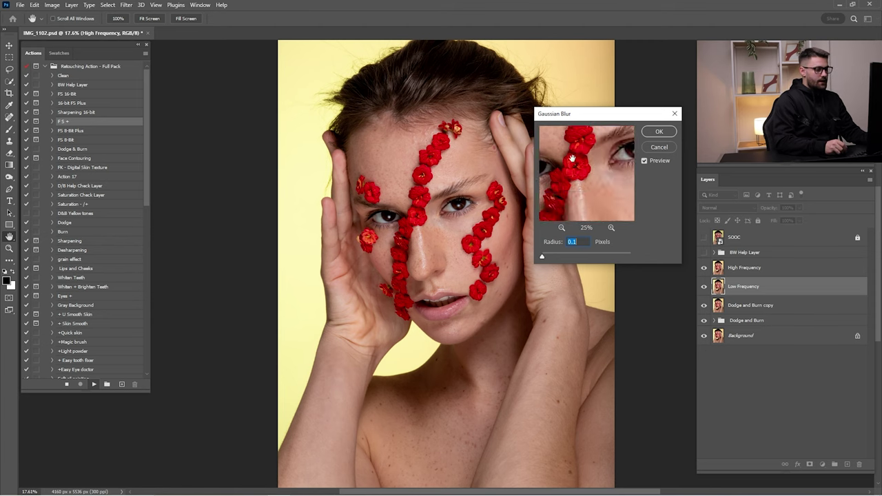
pyautogui.moveTo(585, 173); pyautogui.dragTo(538, 268)
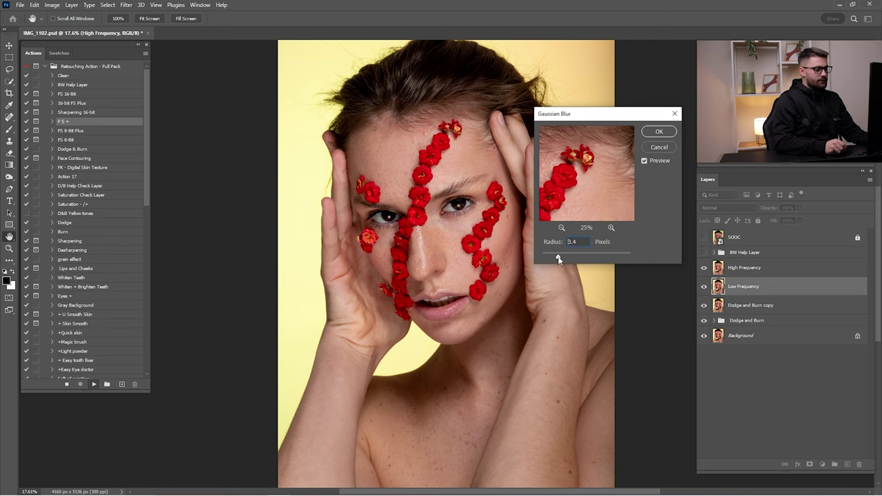
pyautogui.doubleClick(562, 227)
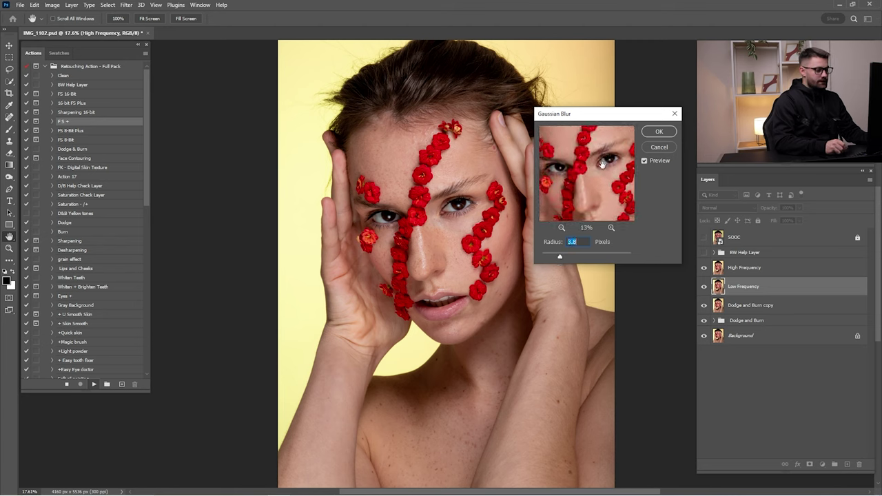
pyautogui.moveTo(585, 173); pyautogui.dragTo(595, 216)
pyautogui.moveTo(573, 244); pyautogui.dragTo(566, 238)
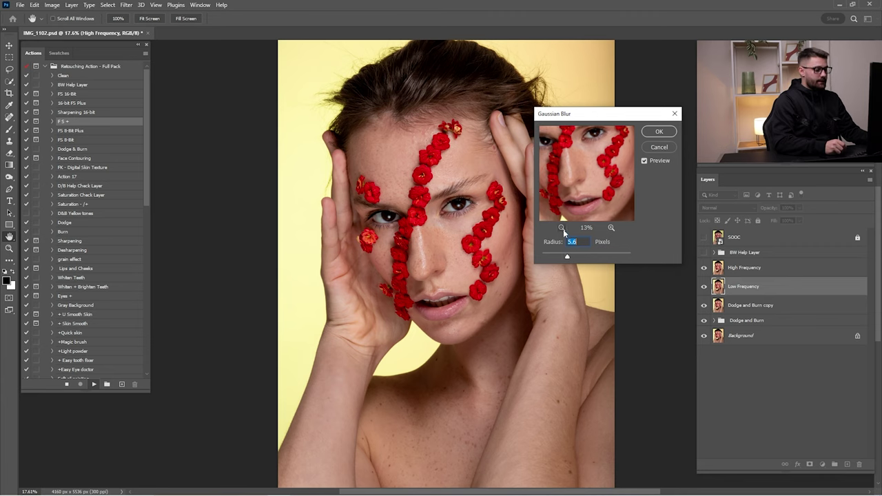
pyautogui.doubleClick(561, 227)
pyautogui.write('6')
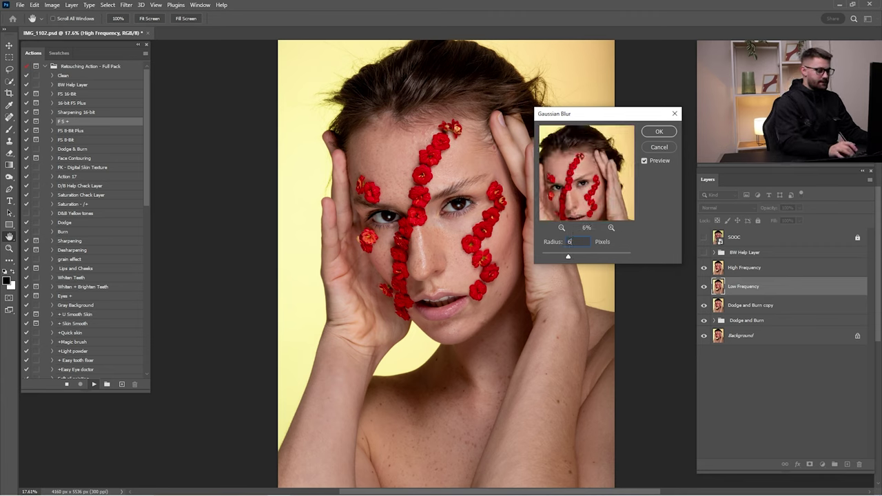
pyautogui.click(661, 131)
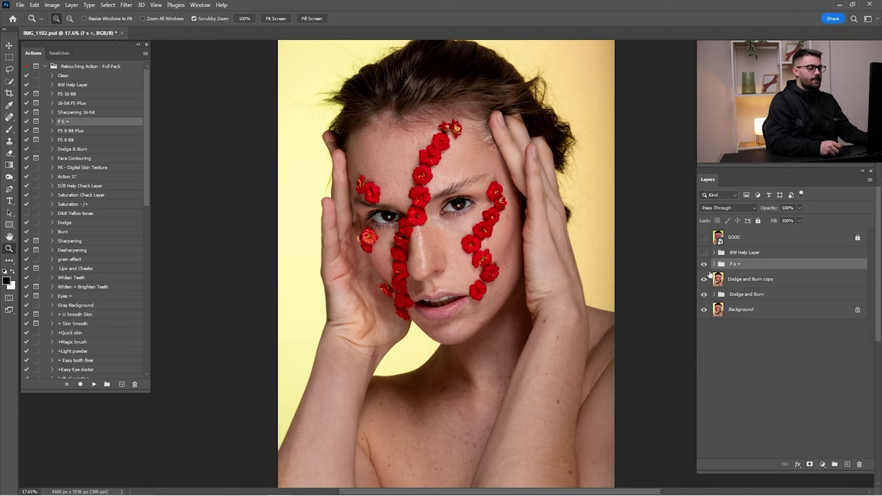
# Step: Target the Low Frequency copy layer, hide the High Frequency layer, and zoom into the face
pyautogui.click(714, 264)
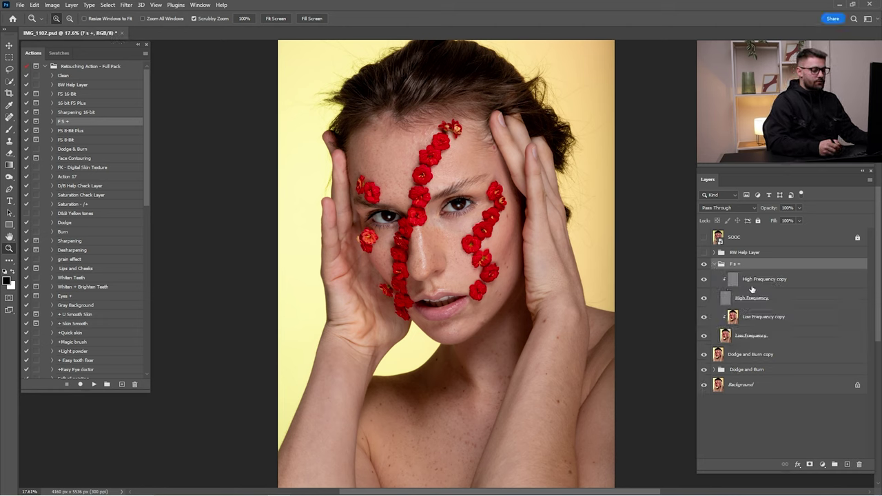
pyautogui.click(743, 321)
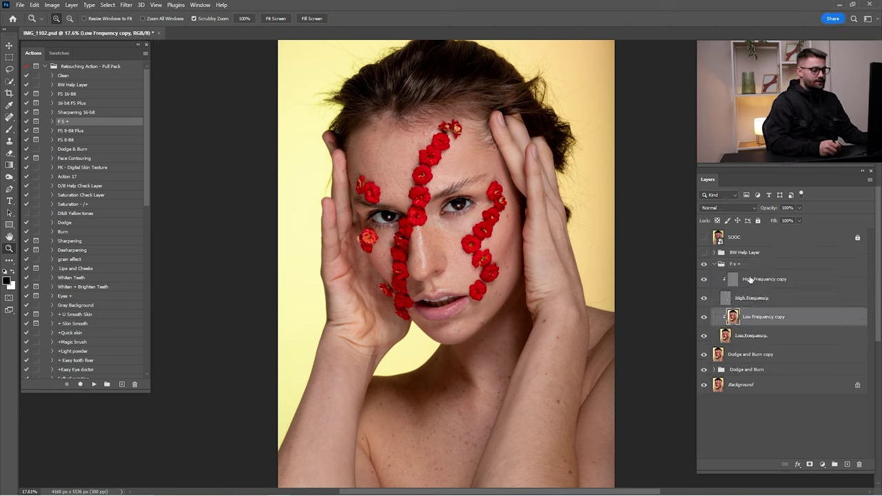
pyautogui.click(703, 298)
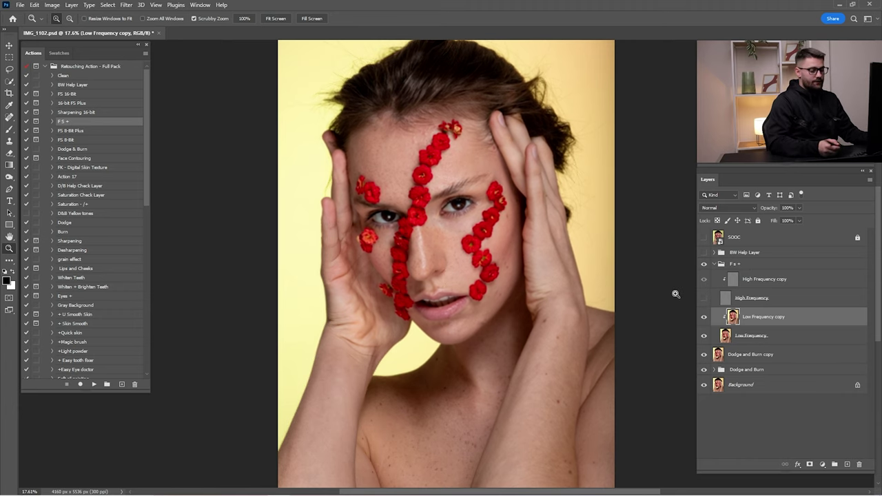
pyautogui.doubleClick(371, 161)
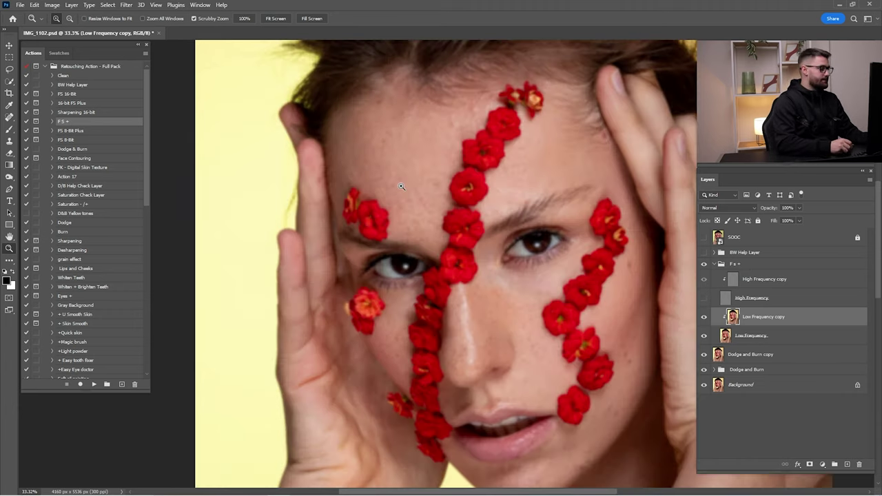
# Step: Select the Mixer Brush with 10% wet and 45% mix, and clear the flow value
pyautogui.click(9, 129)
pyautogui.click(41, 148)
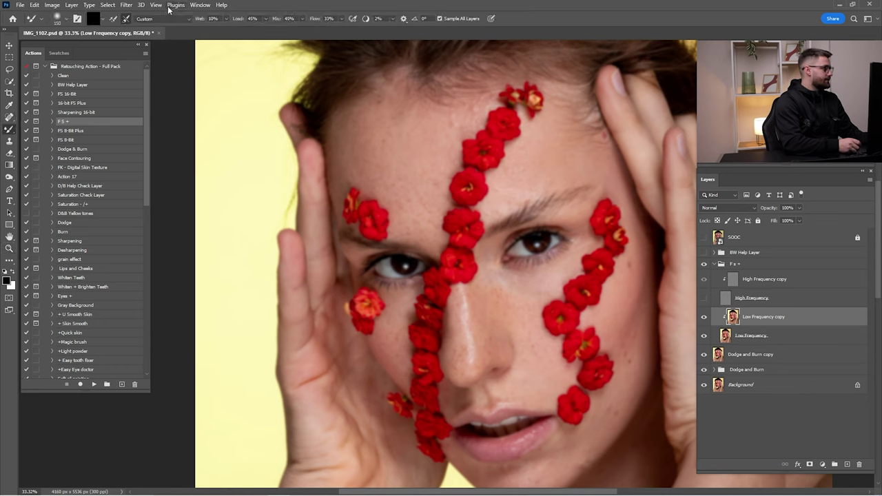
pyautogui.press('Return')
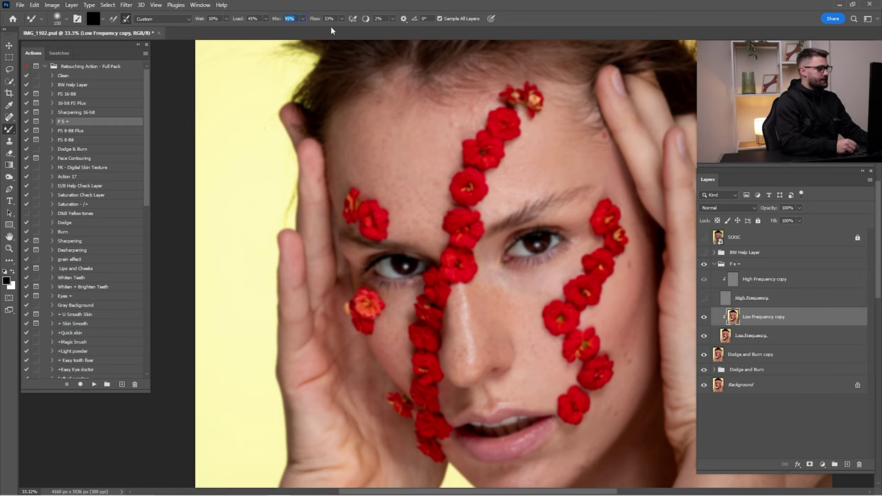
pyautogui.press('BackSpace')
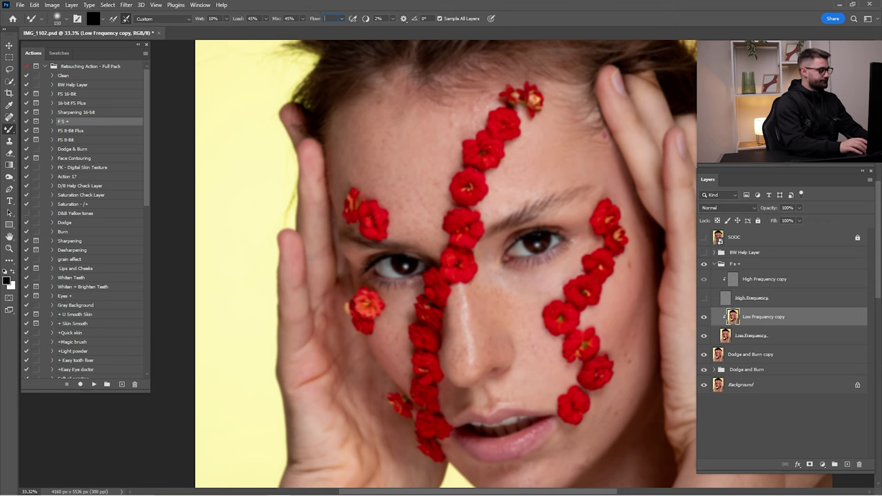
# Step: Test and undo a stroke, then blend the forehead and brow with a 300–400 px mixer brush
pyautogui.scroll(2, 376, 155)
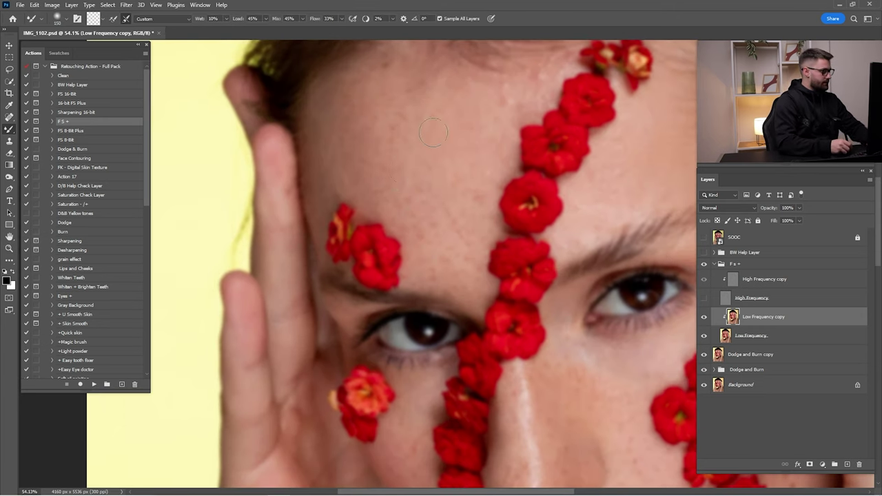
pyautogui.press(']')
pyautogui.press(']')
pyautogui.press(']')
pyautogui.moveTo(435, 153); pyautogui.dragTo(440, 162)
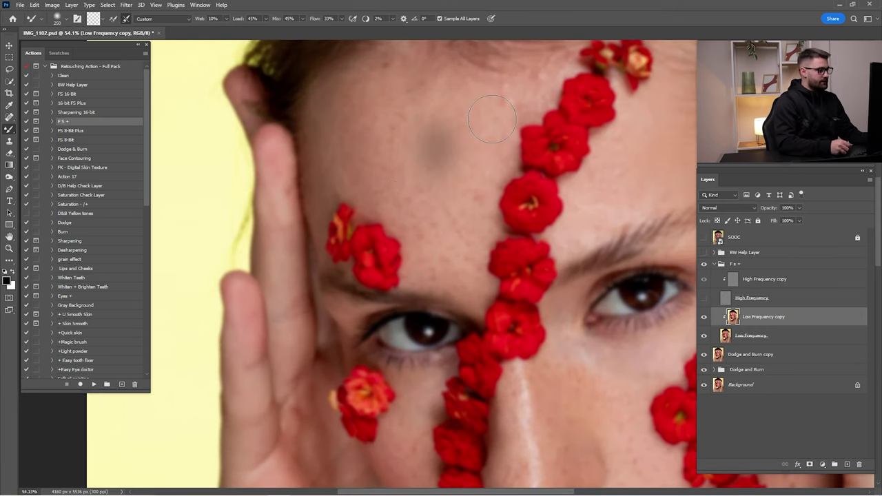
pyautogui.hotkey('ctrl', 'z')
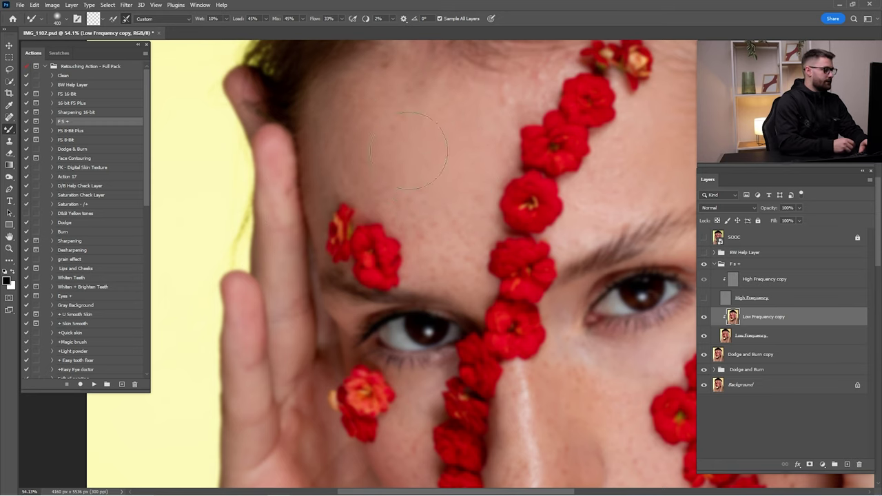
pyautogui.moveTo(463, 170); pyautogui.dragTo(339, 135)
pyautogui.press('[')
pyautogui.press('[')
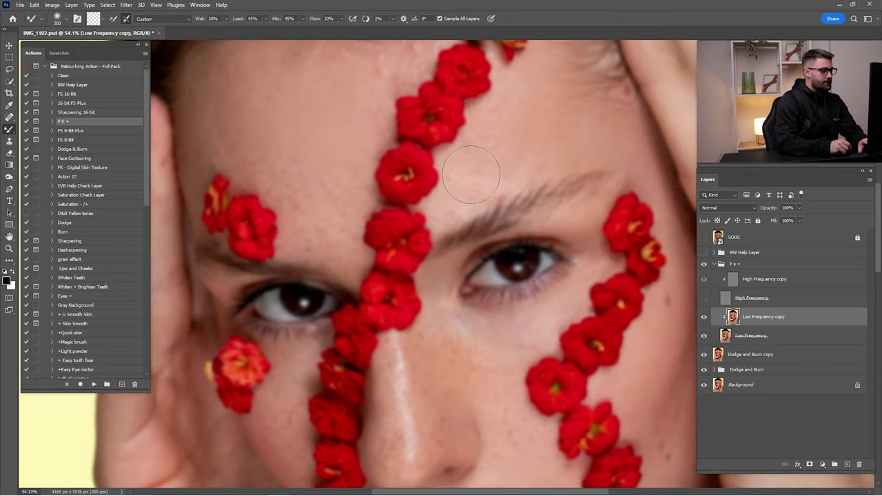
pyautogui.moveTo(338, 95); pyautogui.dragTo(425, 195)
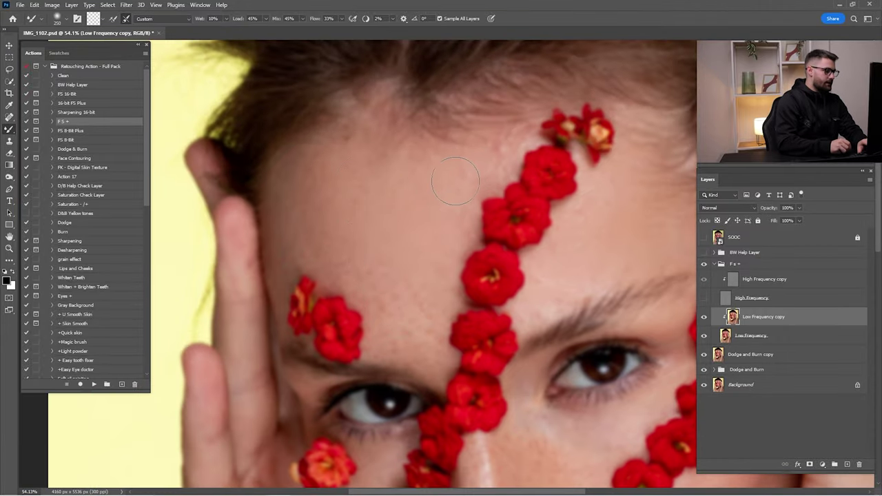
pyautogui.moveTo(375, 175); pyautogui.dragTo(289, 55)
pyautogui.press(']')
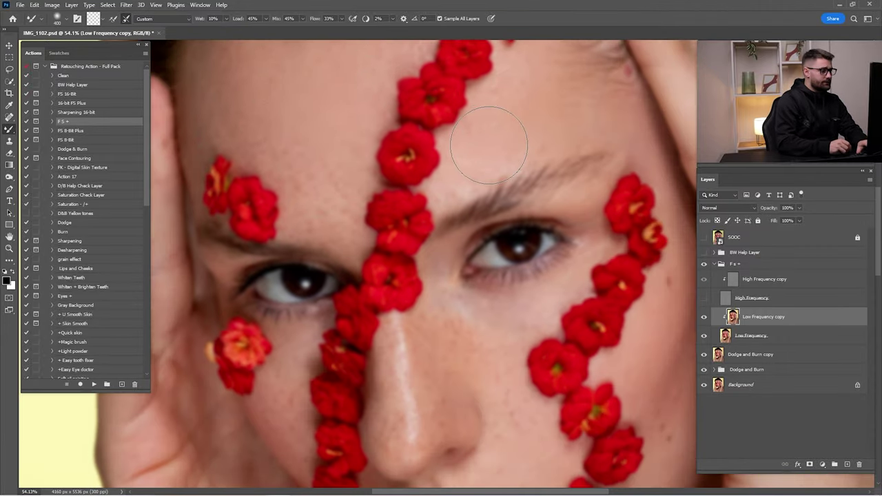
# Step: Blend skin tones across the right temple, nose, cheeks, lips and chin
pyautogui.moveTo(534, 141); pyautogui.dragTo(454, 183)
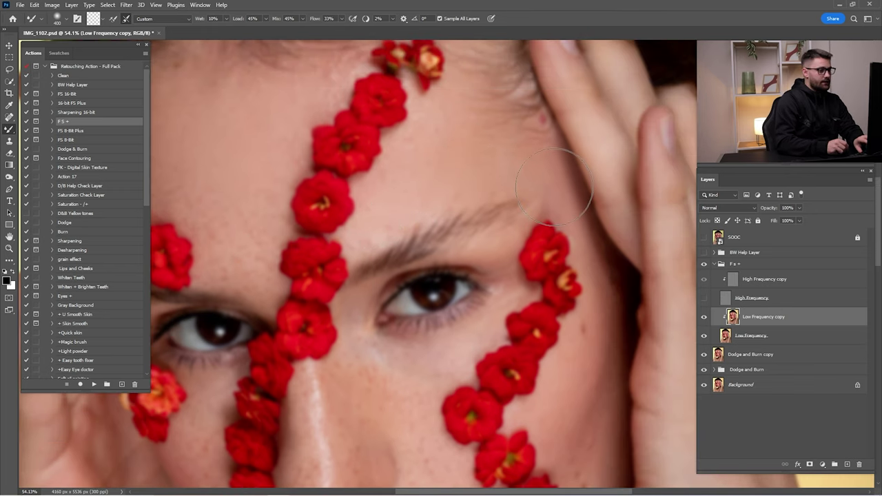
pyautogui.moveTo(413, 310); pyautogui.dragTo(527, 96)
pyautogui.moveTo(462, 137); pyautogui.dragTo(465, 279)
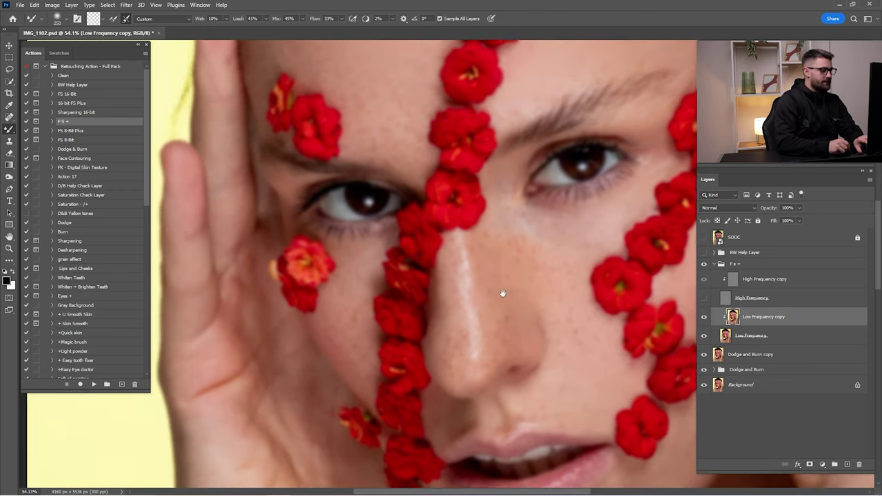
pyautogui.moveTo(379, 164)
pyautogui.mouseDown()
pyautogui.moveTo(464, 221)
pyautogui.moveTo(425, 78)
pyautogui.mouseUp()
pyautogui.moveTo(475, 266)
pyautogui.mouseDown()
pyautogui.moveTo(449, 151)
pyautogui.moveTo(380, 33)
pyautogui.mouseUp()
pyautogui.moveTo(580, 236); pyautogui.dragTo(508, 296)
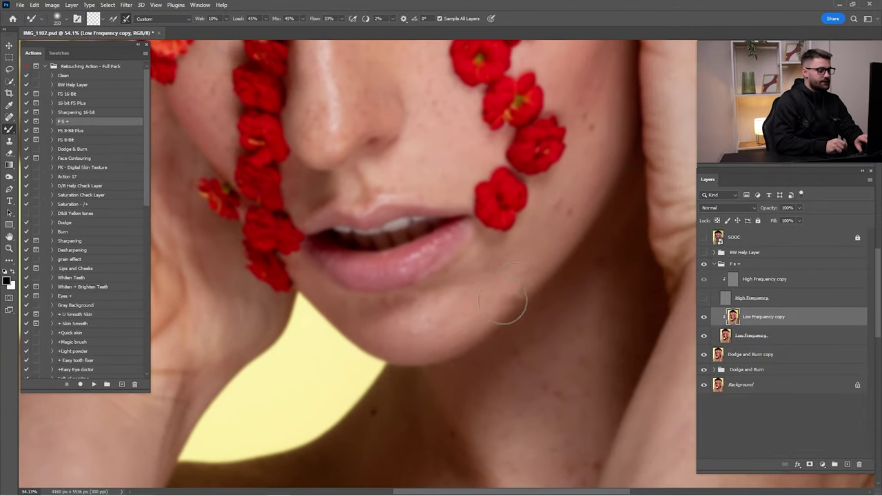
pyautogui.moveTo(605, 105); pyautogui.dragTo(557, 257)
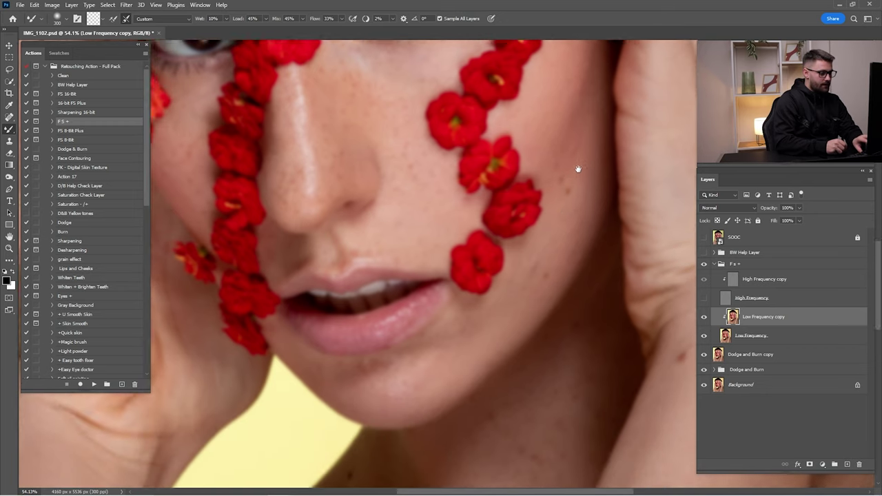
pyautogui.moveTo(530, 296); pyautogui.dragTo(578, 164)
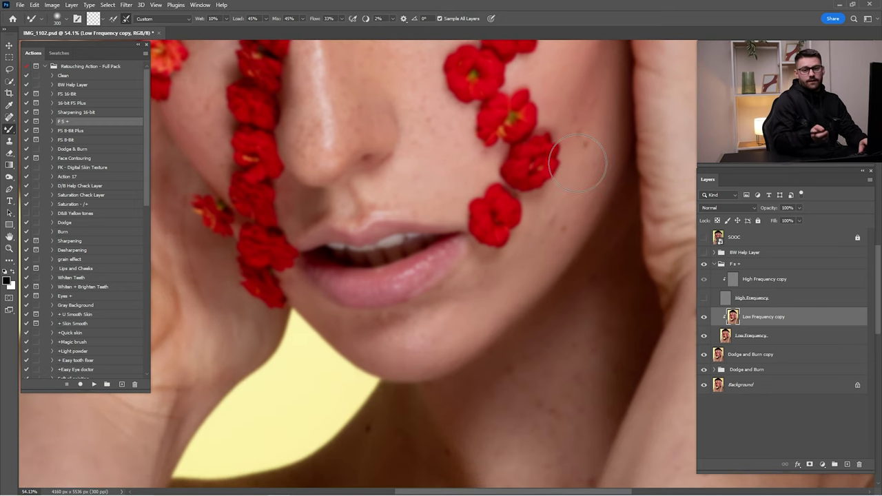
pyautogui.moveTo(419, 183)
pyautogui.mouseDown()
pyautogui.moveTo(449, 206)
pyautogui.moveTo(455, 281)
pyautogui.mouseUp()
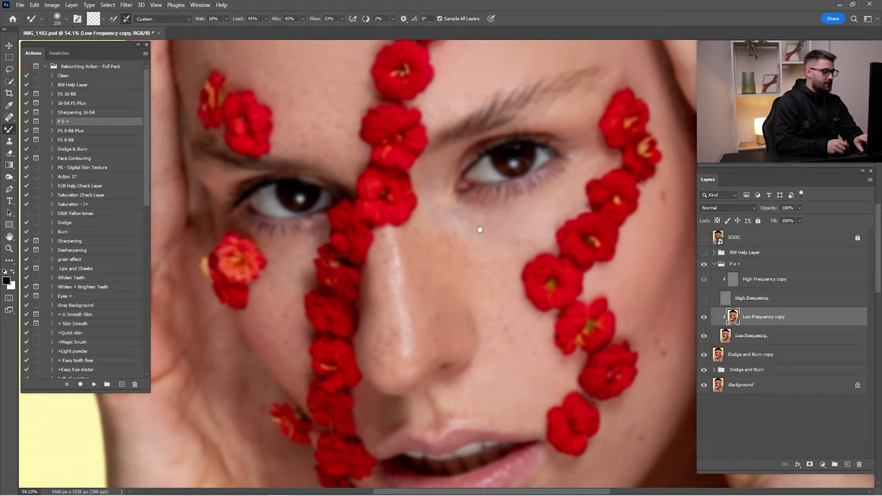
pyautogui.moveTo(479, 229); pyautogui.dragTo(453, 234)
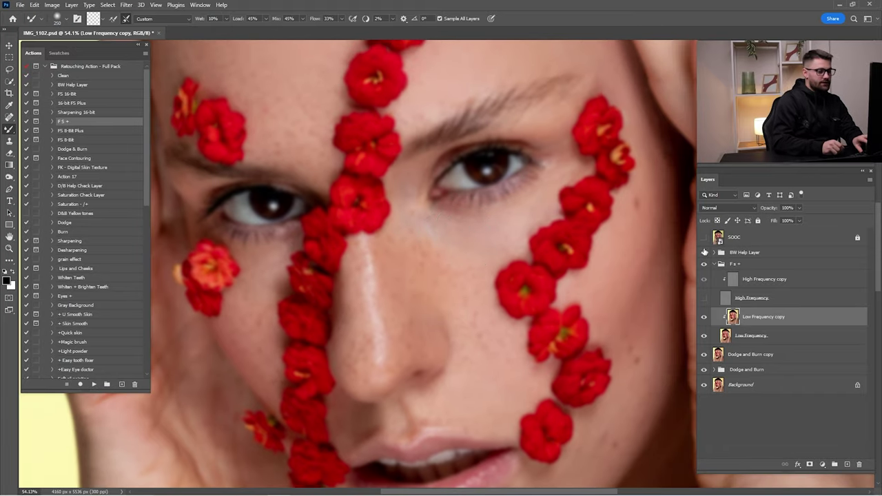
# Step: Turn on the BW Help Layer and dab blends onto the forehead, undoing the dark ones
pyautogui.click(704, 252)
pyautogui.moveTo(538, 151); pyautogui.dragTo(559, 311)
pyautogui.click(503, 188)
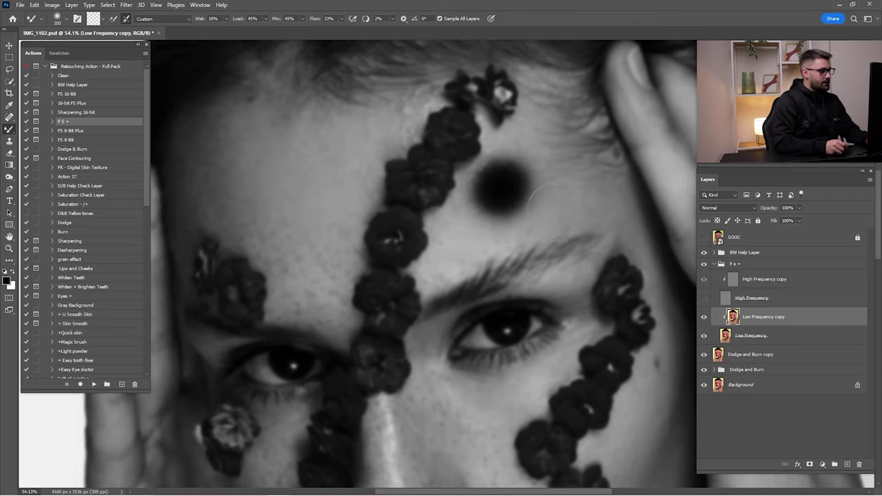
pyautogui.hotkey('ctrl', 'z')
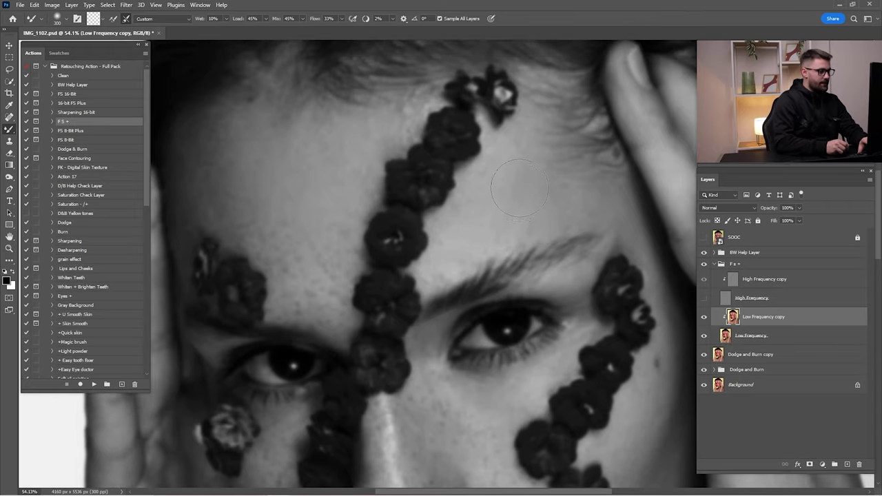
pyautogui.click(503, 190)
pyautogui.hotkey('ctrl', 'z')
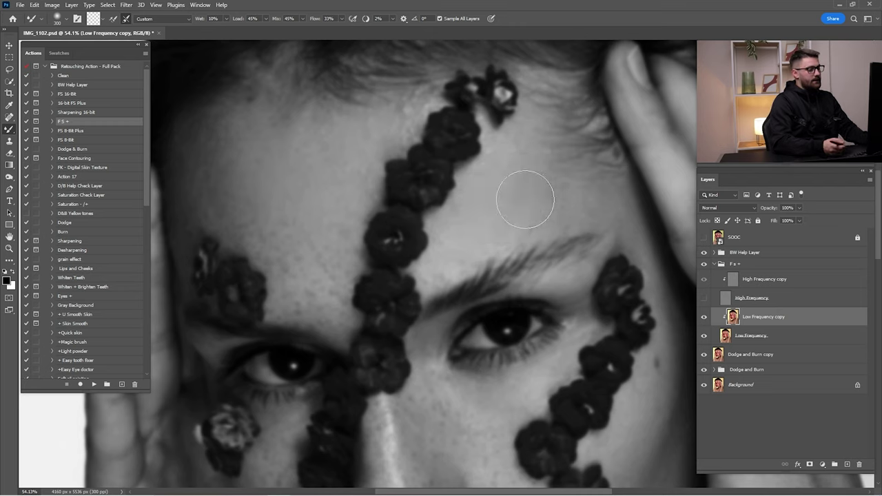
pyautogui.click(526, 197)
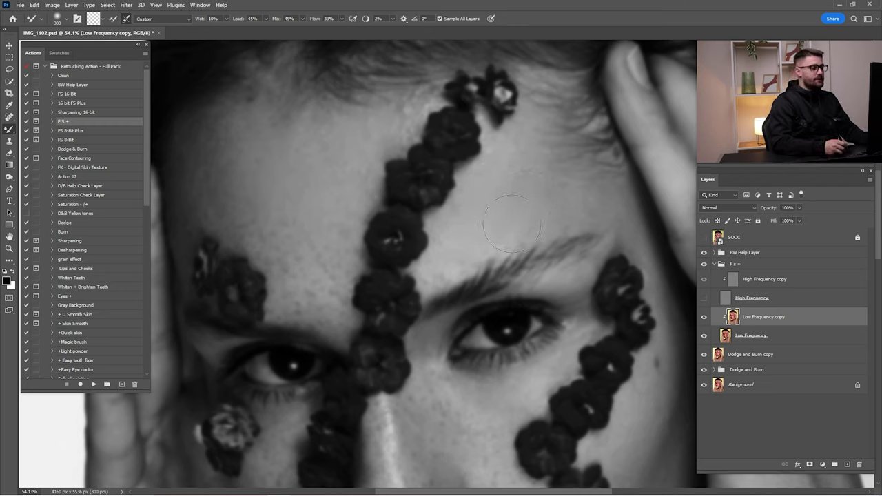
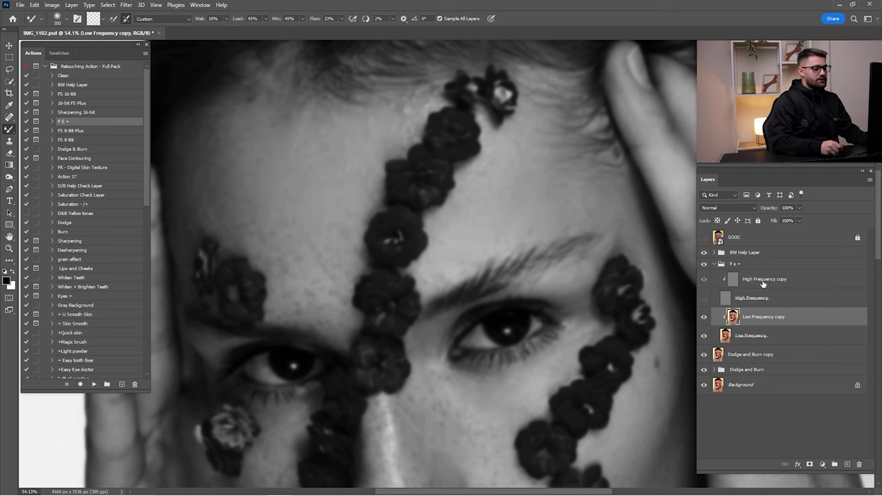
# Step: Show the High Frequency layer, select Low Frequency copy and hide the BW Help Layer
pyautogui.click(754, 253)
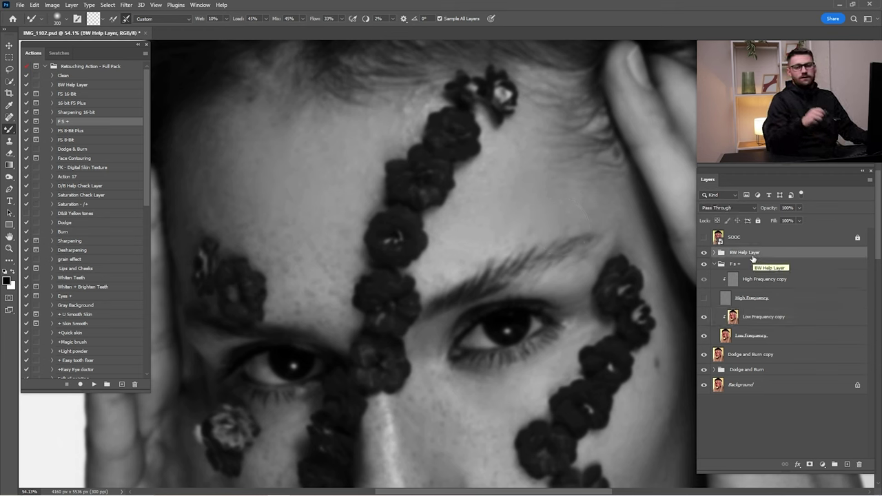
pyautogui.click(705, 298)
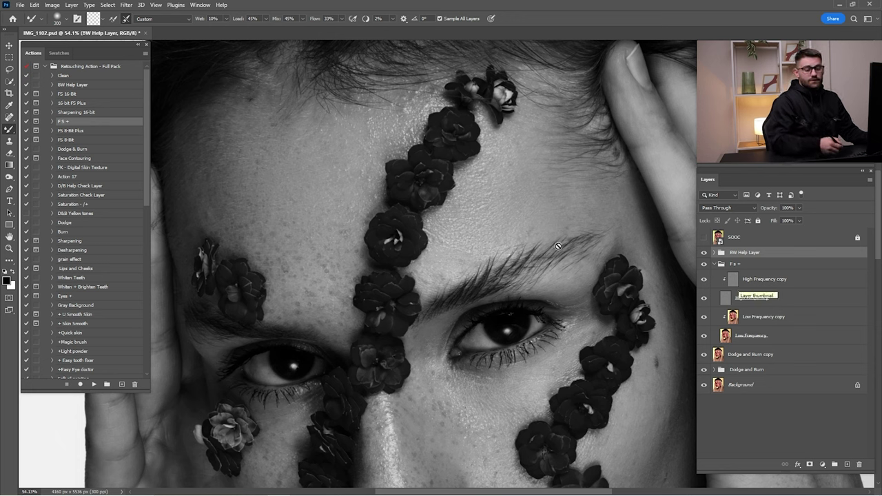
pyautogui.click(754, 318)
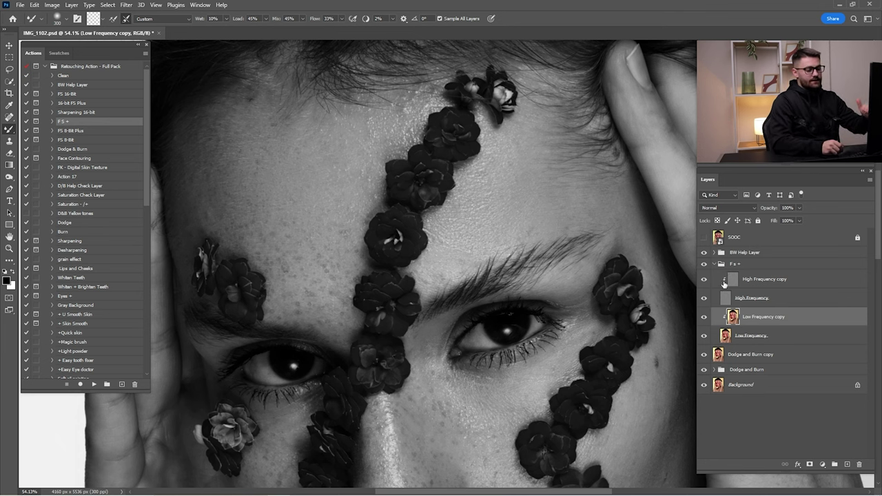
pyautogui.click(704, 252)
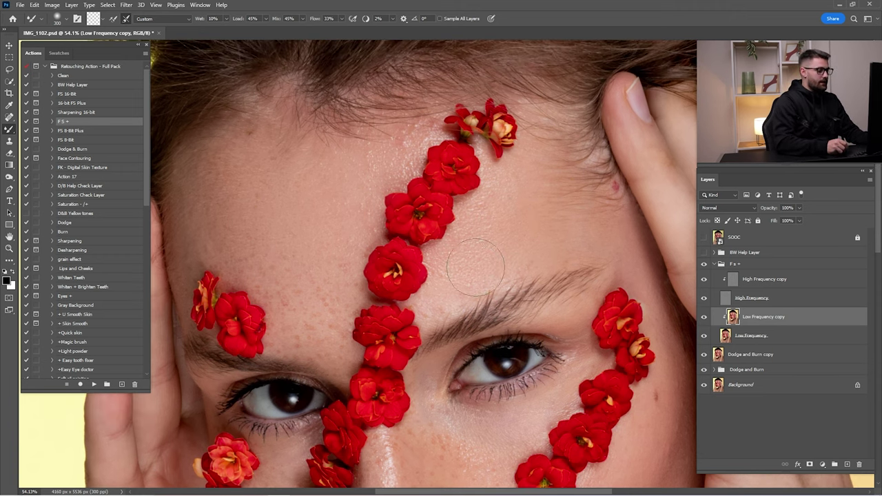
pyautogui.moveTo(482, 296)
pyautogui.mouseDown()
pyautogui.moveTo(603, 199)
pyautogui.moveTo(627, 143)
pyautogui.mouseUp()
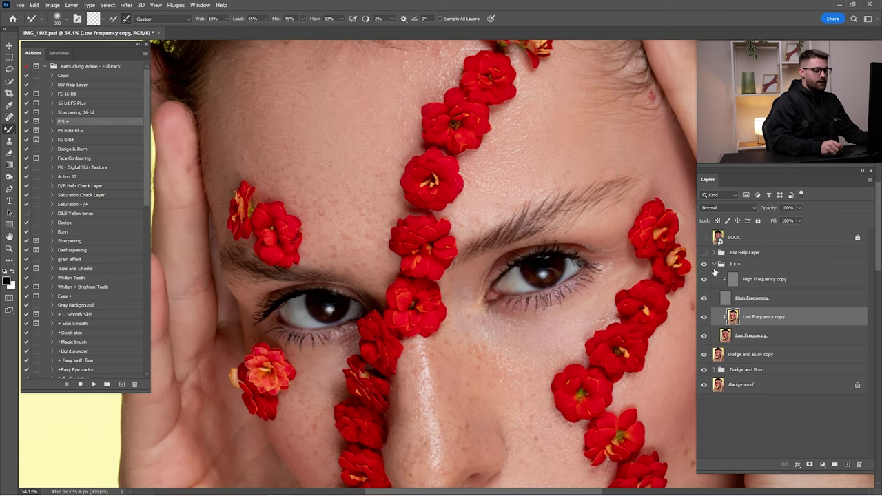
pyautogui.click(703, 252)
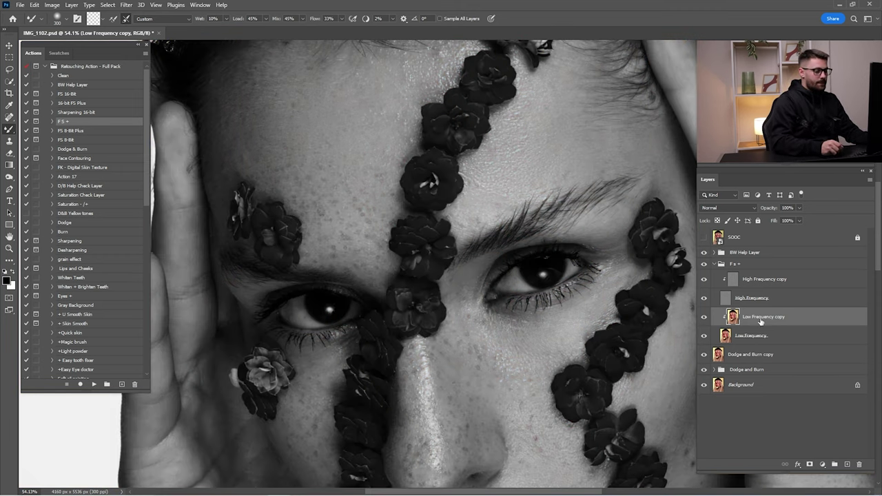
pyautogui.click(704, 279)
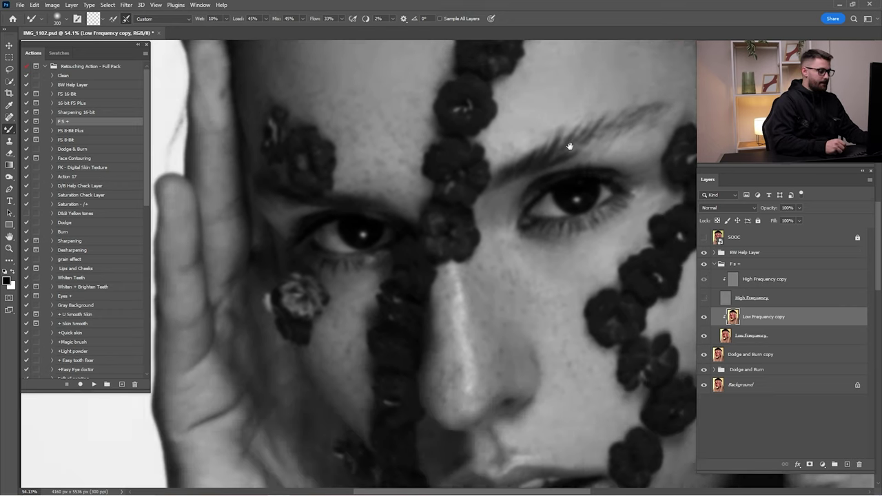
pyautogui.moveTo(485, 396); pyautogui.dragTo(530, 265)
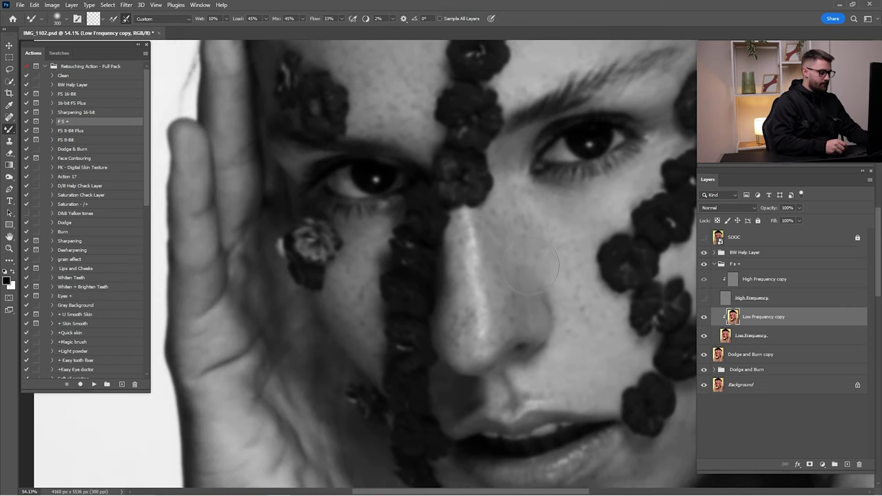
pyautogui.scroll(-5, 575, 303)
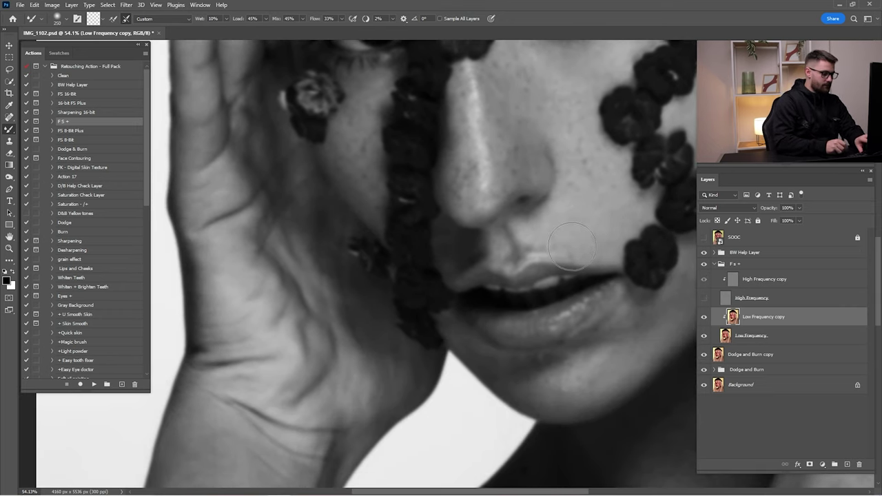
pyautogui.hscroll(2, 527, 255)
pyautogui.scroll(2, 535, 281)
pyautogui.hscroll(2, 524, 317)
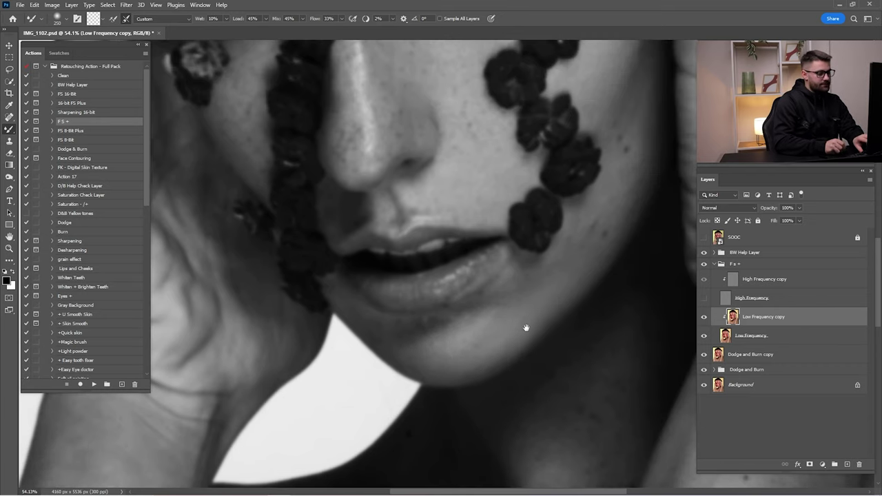
pyautogui.scroll(1, 528, 324)
pyautogui.scroll(3, 551, 280)
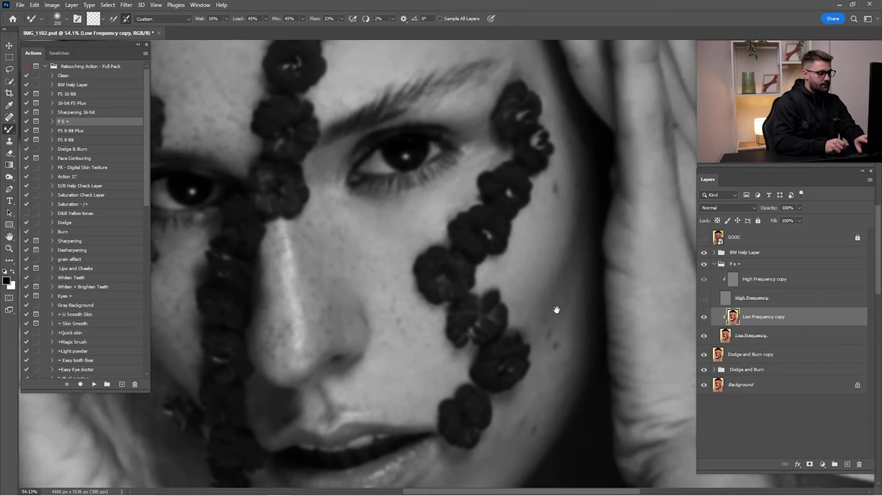
pyautogui.moveTo(556, 310); pyautogui.dragTo(581, 203)
pyautogui.moveTo(419, 255); pyautogui.dragTo(518, 323)
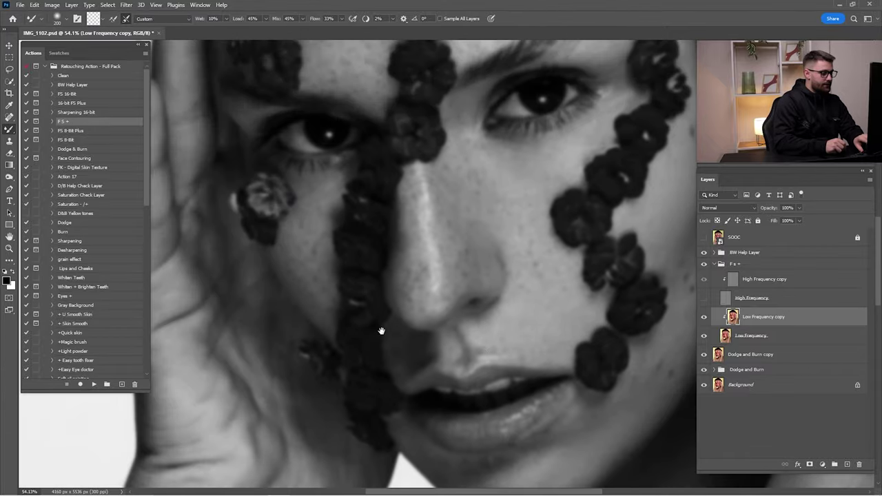
pyautogui.moveTo(380, 330); pyautogui.dragTo(631, 286)
pyautogui.moveTo(452, 366); pyautogui.dragTo(476, 197)
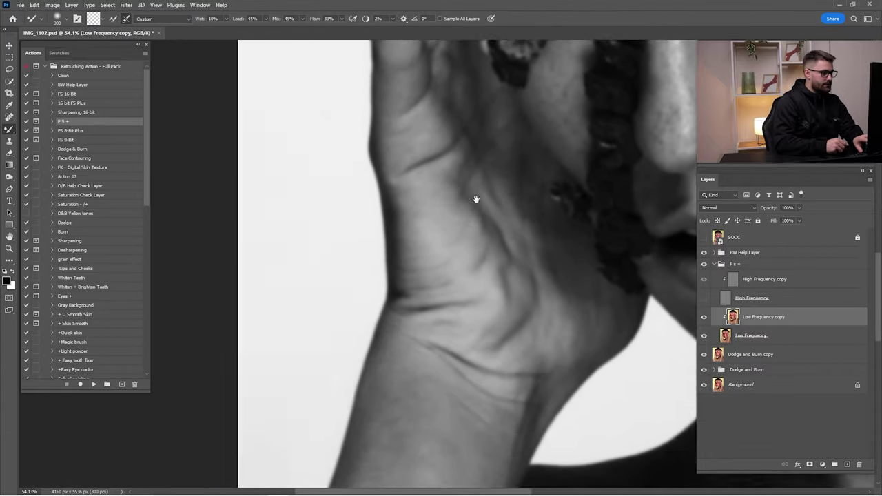
pyautogui.moveTo(404, 454); pyautogui.dragTo(463, 283)
pyautogui.moveTo(439, 363); pyautogui.dragTo(405, 232)
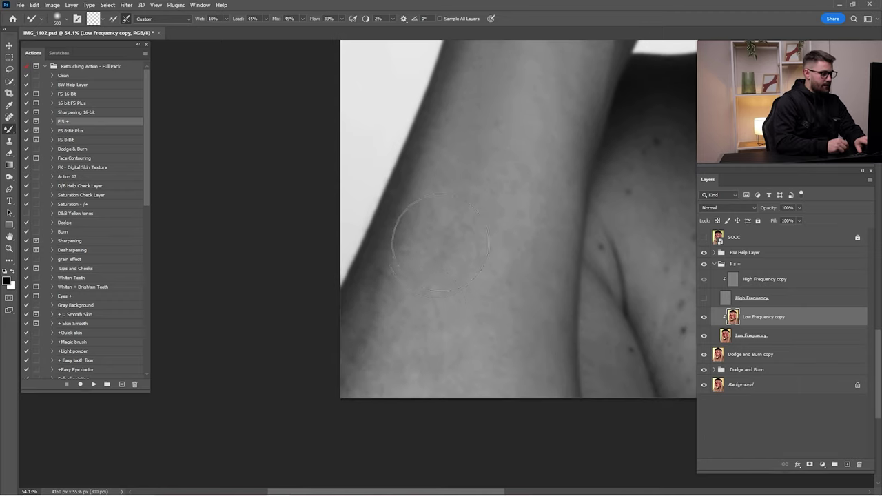
pyautogui.moveTo(565, 220)
pyautogui.mouseDown()
pyautogui.moveTo(549, 256)
pyautogui.moveTo(352, 328)
pyautogui.moveTo(360, 467)
pyautogui.mouseUp()
pyautogui.moveTo(468, 169); pyautogui.dragTo(384, 266)
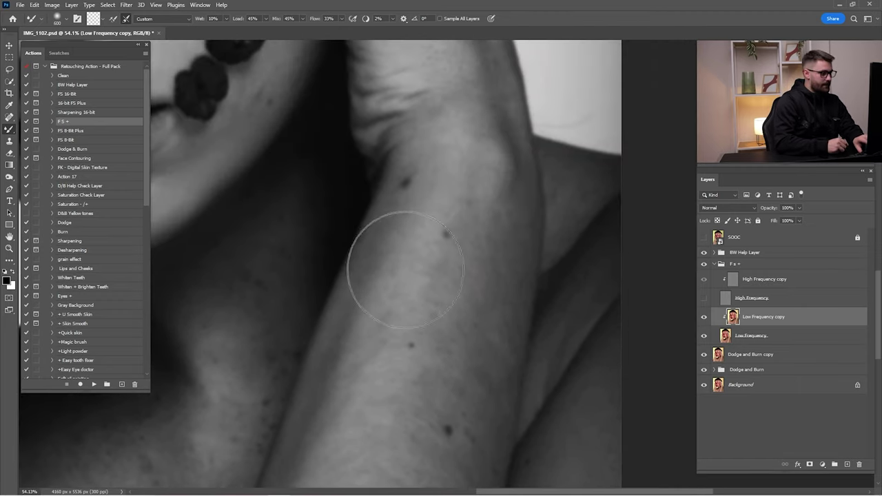
pyautogui.moveTo(473, 285); pyautogui.dragTo(521, 349)
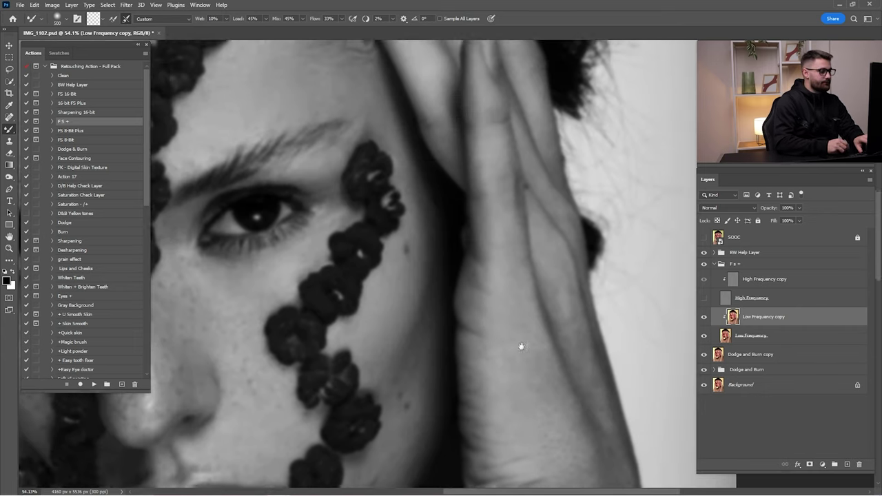
pyautogui.moveTo(527, 190); pyautogui.dragTo(534, 300)
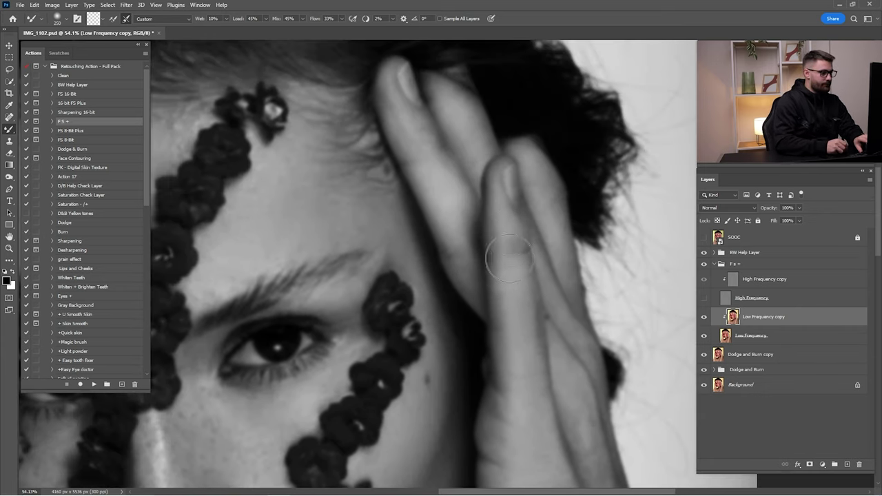
pyautogui.moveTo(437, 207); pyautogui.dragTo(436, 252)
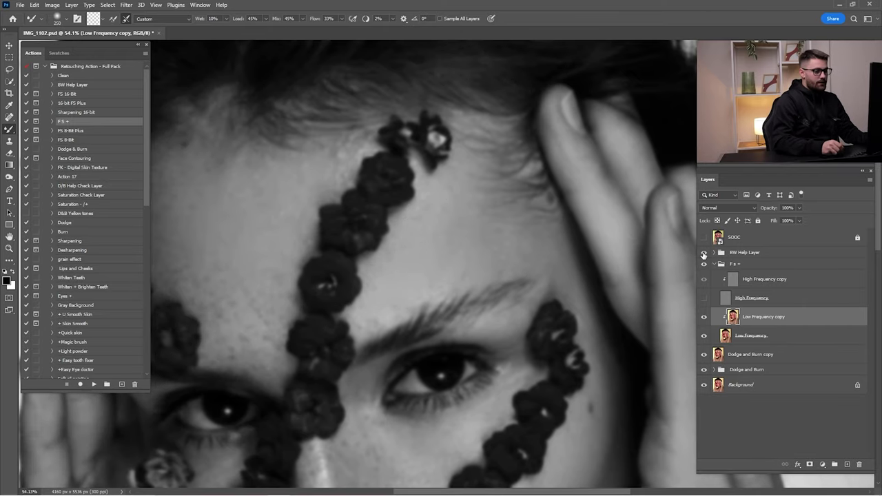
pyautogui.click(703, 252)
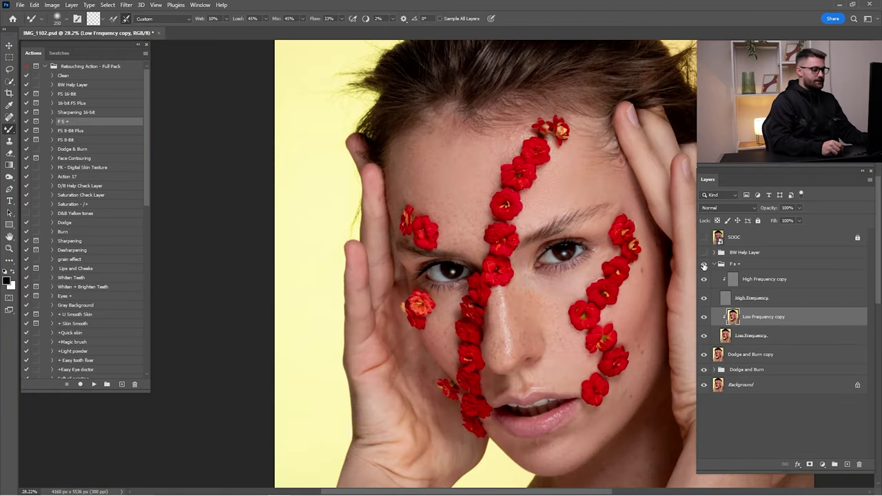
# Step: Toggle the skin retouch on and off to compare before and after
pyautogui.click(704, 265)
pyautogui.click(705, 265)
pyautogui.click(703, 265)
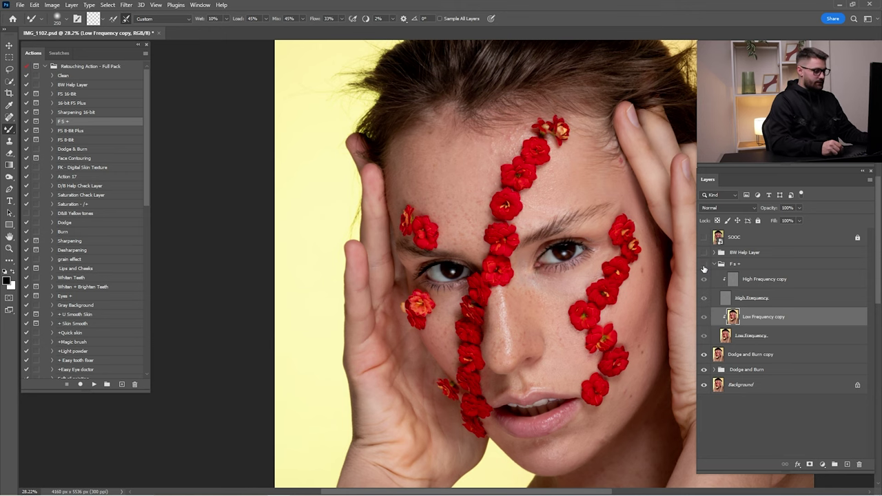
pyautogui.click(703, 265)
pyautogui.click(703, 265)
pyautogui.click(703, 265)
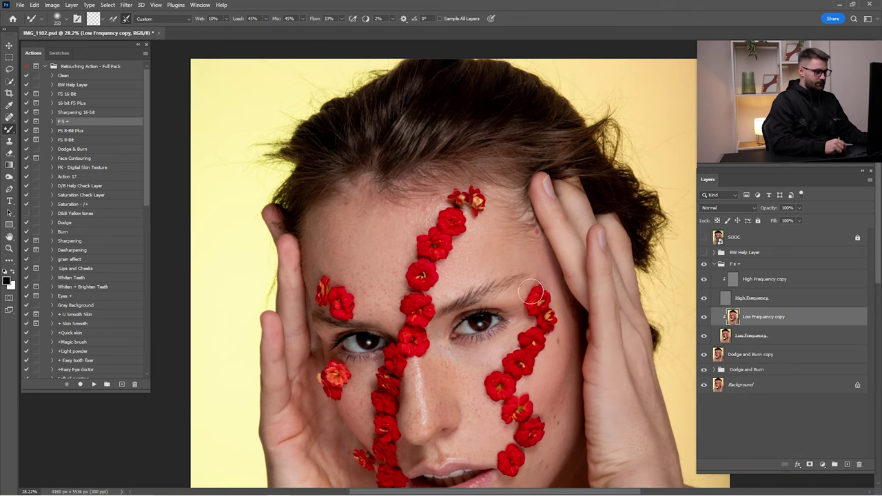
# Step: Remove the red spot's colour beside the right hand with the Patch Tool on Low Frequency copy
pyautogui.moveTo(672, 289)
pyautogui.mouseDown()
pyautogui.moveTo(567, 276)
pyautogui.moveTo(598, 235)
pyautogui.mouseUp()
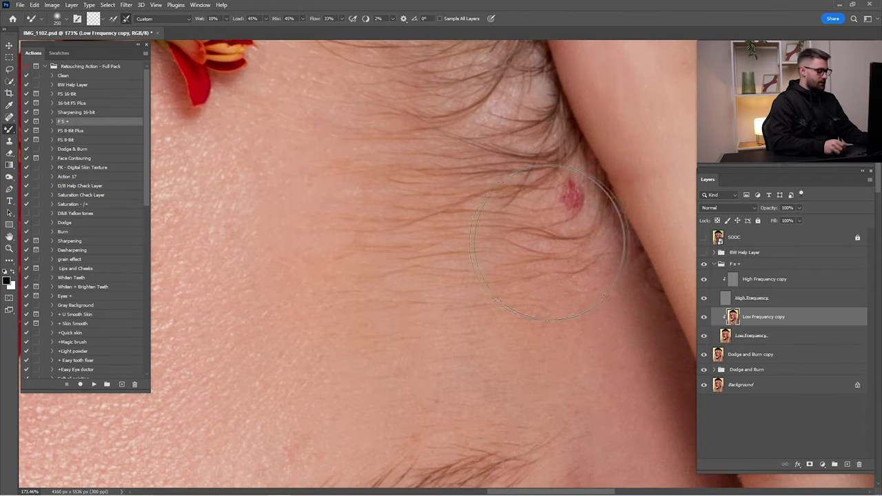
pyautogui.click(9, 117)
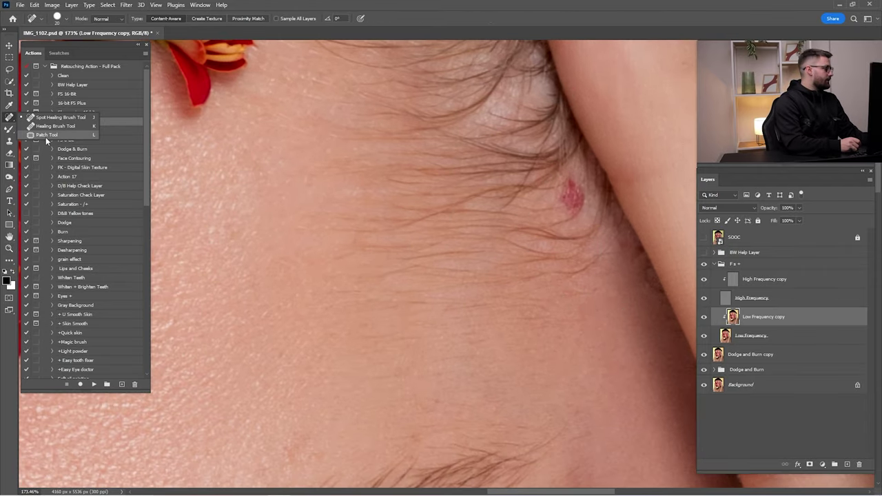
pyautogui.click(47, 135)
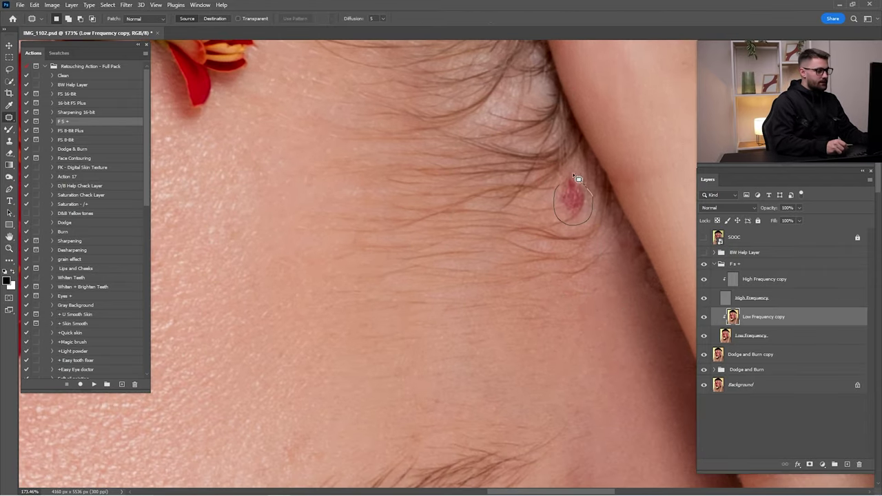
pyautogui.moveTo(556, 208); pyautogui.dragTo(503, 319)
pyautogui.click(708, 302)
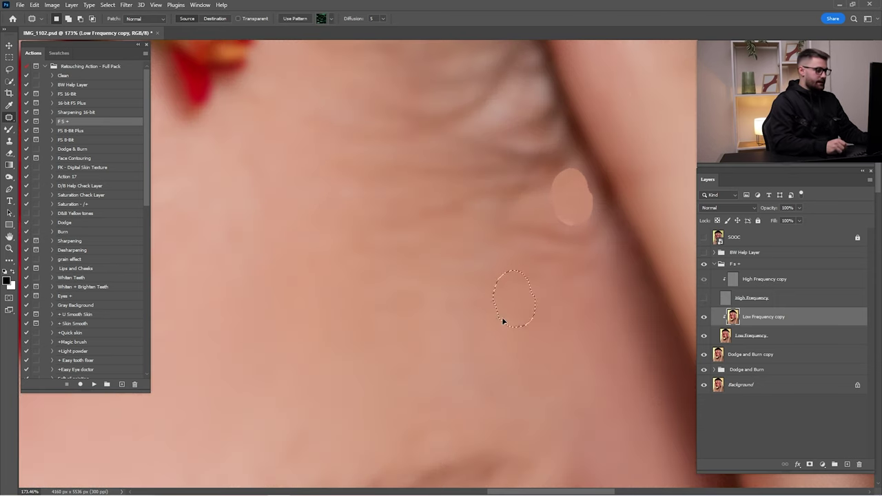
# Step: Clone clean skin texture over the blemish on High Frequency copy, then deselect
pyautogui.moveTo(703, 298); pyautogui.dragTo(703, 279)
pyautogui.click(742, 279)
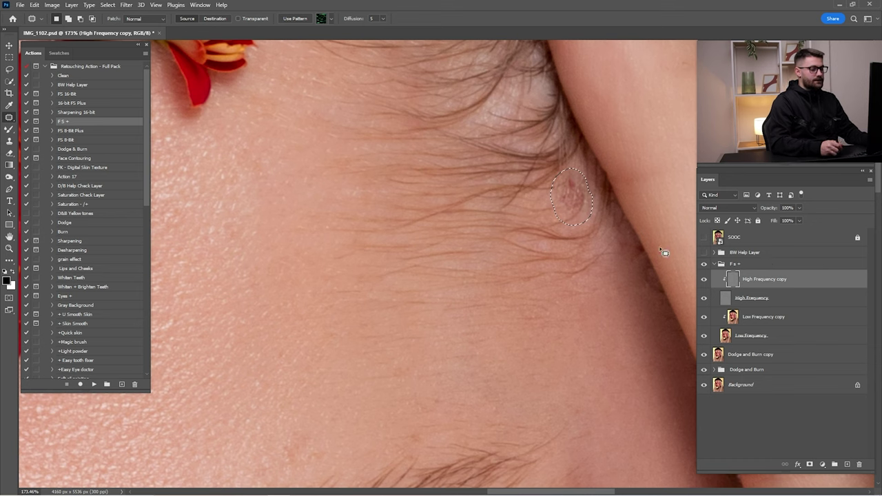
pyautogui.press('s')
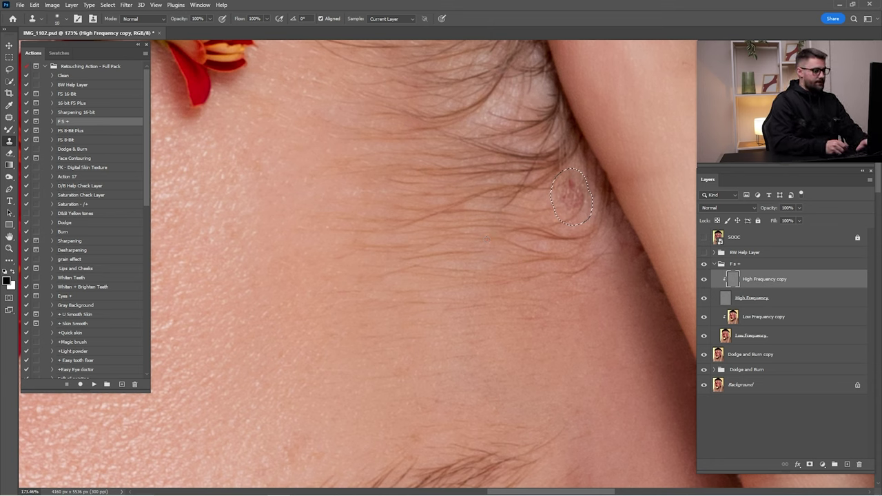
pyautogui.press(']')
pyautogui.press(']')
pyautogui.keyDown('alt'); pyautogui.click(510, 233); pyautogui.keyUp('alt')
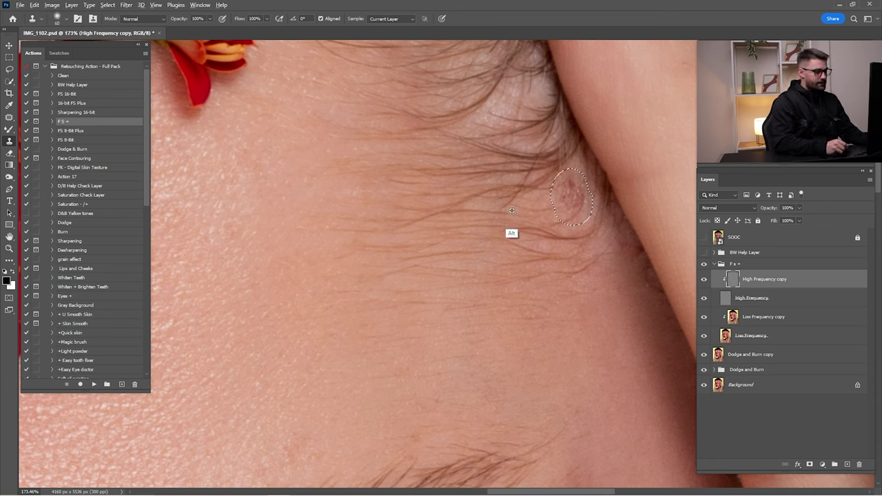
pyautogui.moveTo(577, 193)
pyautogui.mouseDown()
pyautogui.moveTo(570, 198)
pyautogui.moveTo(618, 228)
pyautogui.moveTo(581, 217)
pyautogui.mouseUp()
pyautogui.keyDown('alt'); pyautogui.click(637, 279); pyautogui.keyUp('alt')
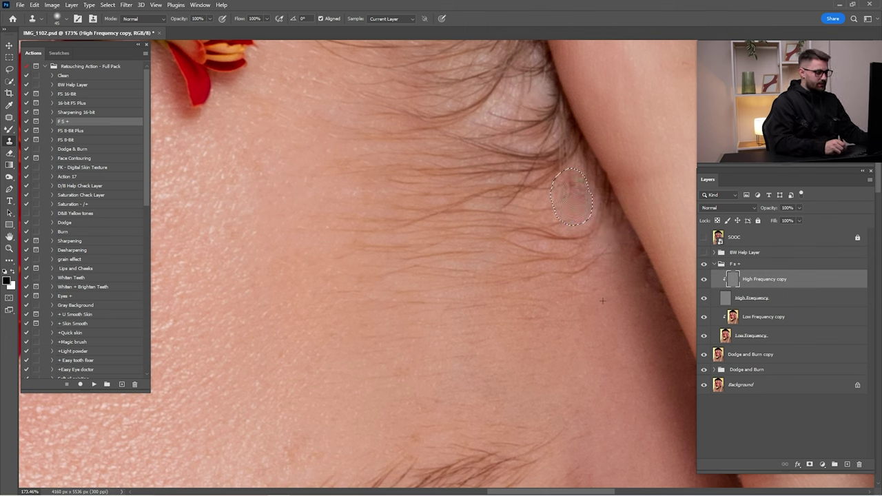
pyautogui.hotkey('ctrl', 'd')
# Step: Reselect the neck blemish and blend its colour on Low Frequency copy with the Mixer Brush
pyautogui.scroll(-3, 612, 247)
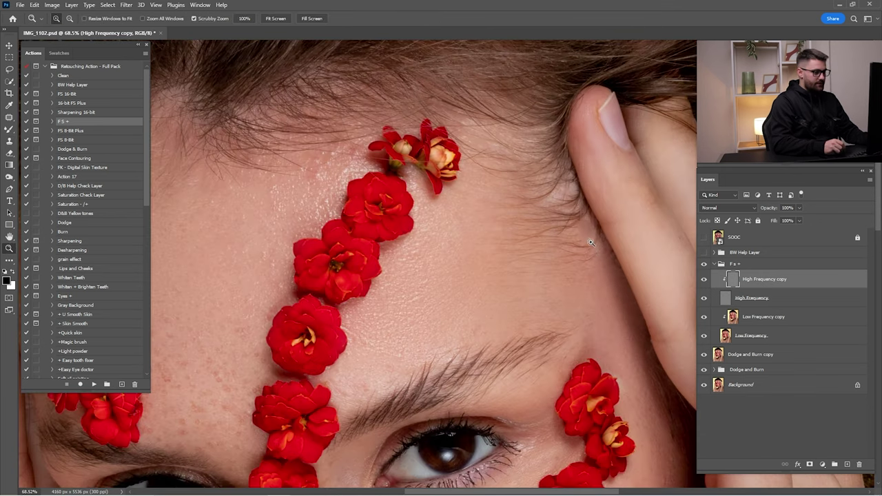
pyautogui.scroll(3, 647, 239)
pyautogui.hotkey('ctrl', 'shift', 'd')
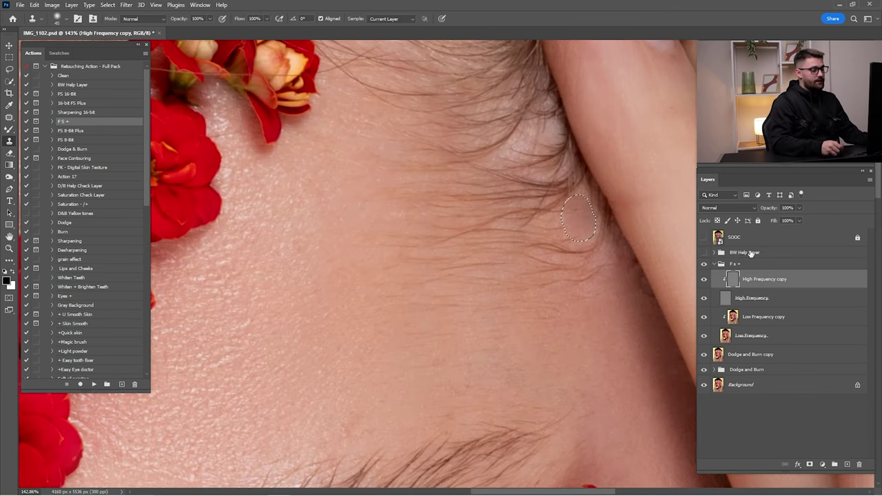
pyautogui.click(703, 297)
pyautogui.click(763, 316)
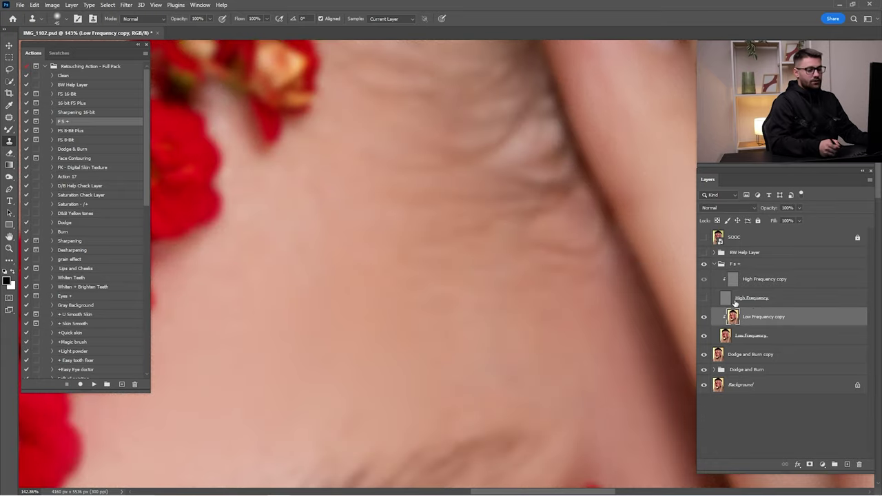
pyautogui.press('b')
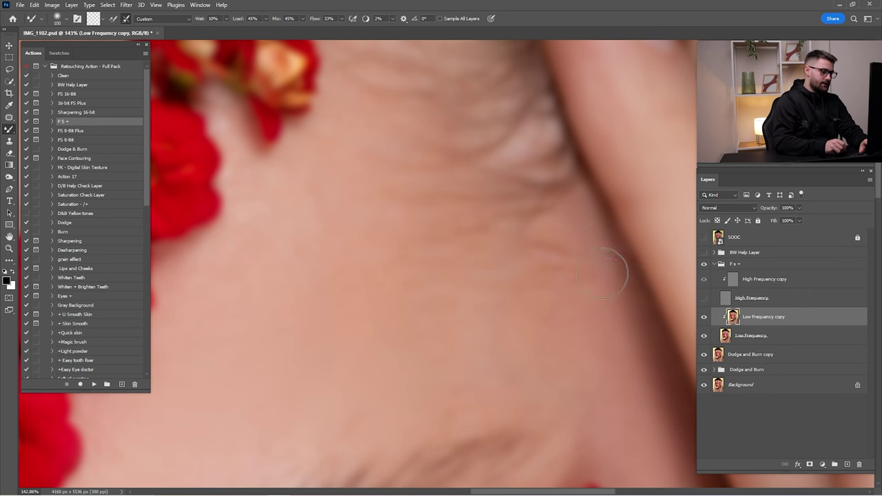
# Step: Show the texture layers again and clone skin texture on High Frequency copy
pyautogui.click(703, 297)
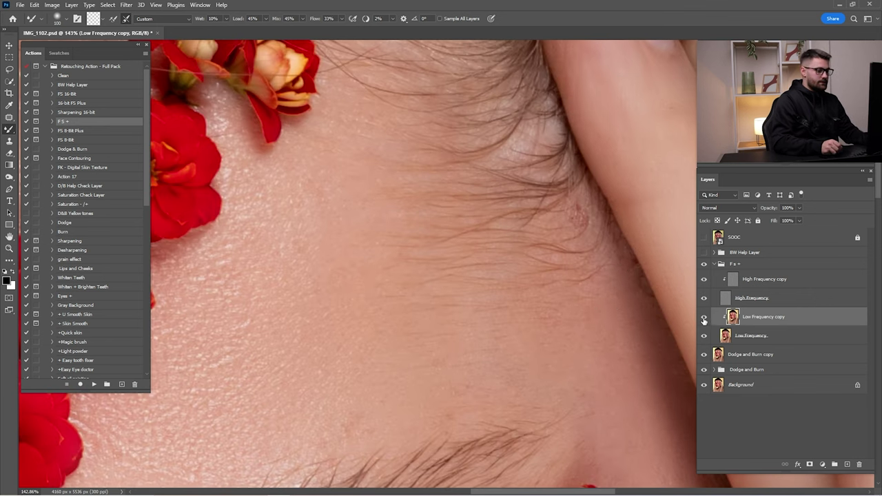
pyautogui.click(704, 317)
pyautogui.click(759, 282)
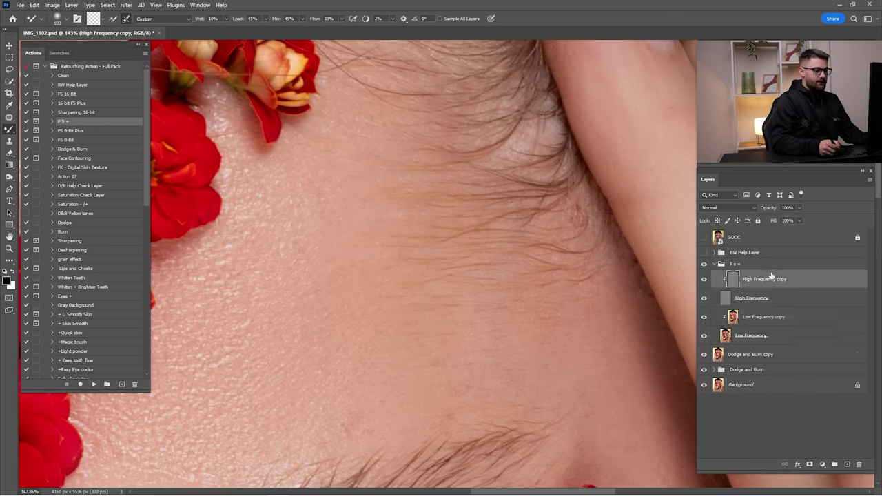
pyautogui.press('s')
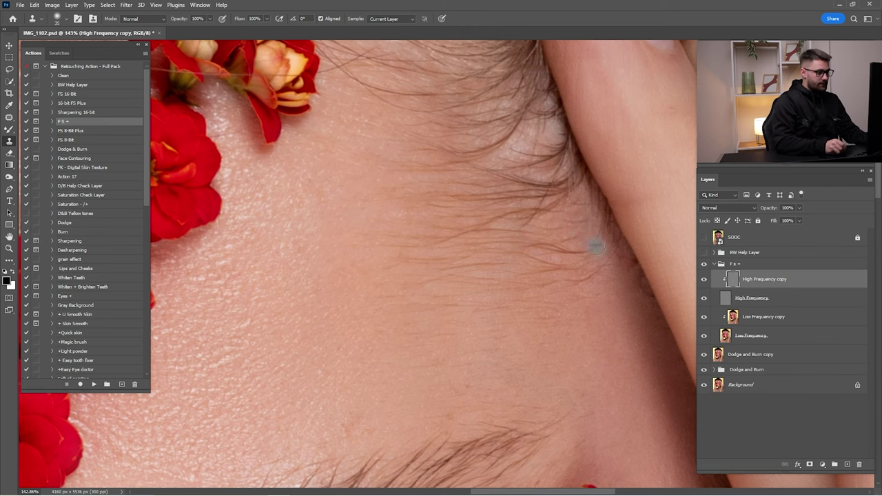
# Step: Fit the portrait on screen, toggle the F s + group to compare, and collapse it
pyautogui.hotkey('ctrl', '0')
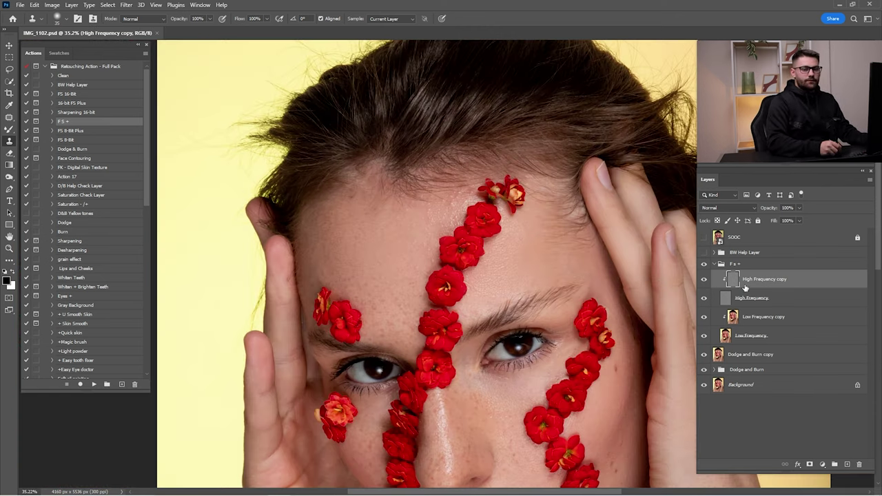
pyautogui.click(703, 265)
pyautogui.click(704, 266)
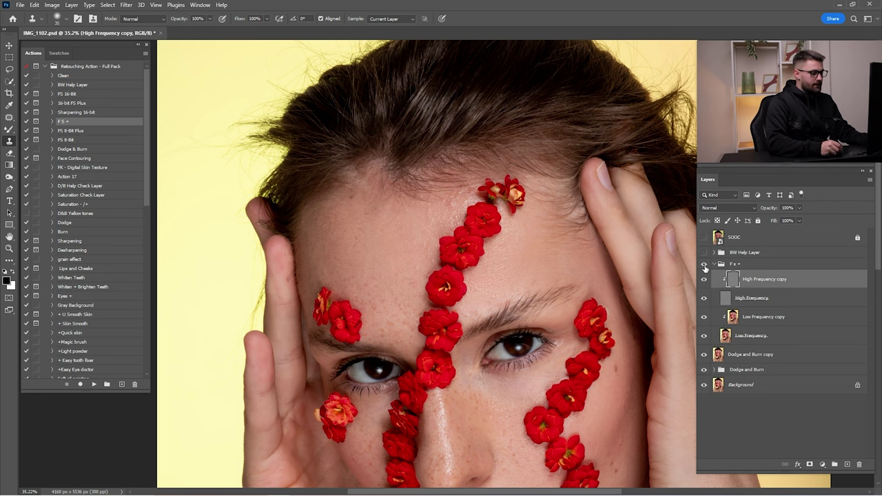
pyautogui.click(703, 265)
pyautogui.click(703, 265)
pyautogui.hotkey('ctrl', '-')
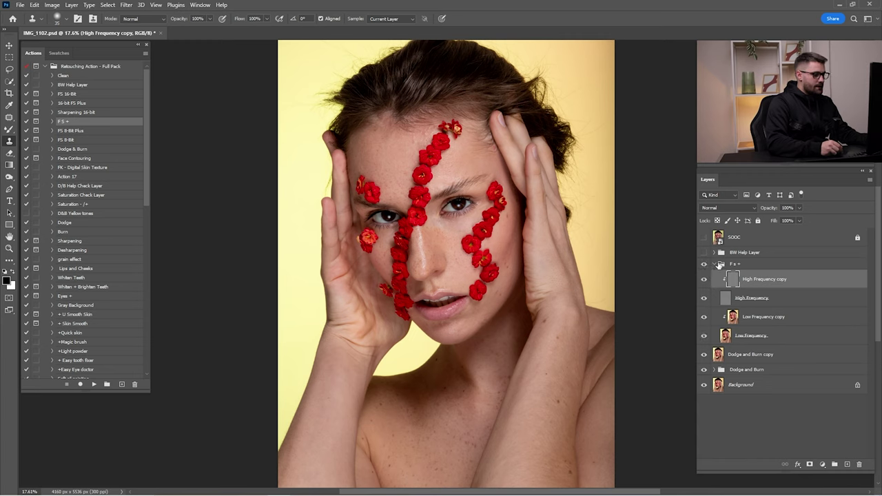
pyautogui.click(716, 264)
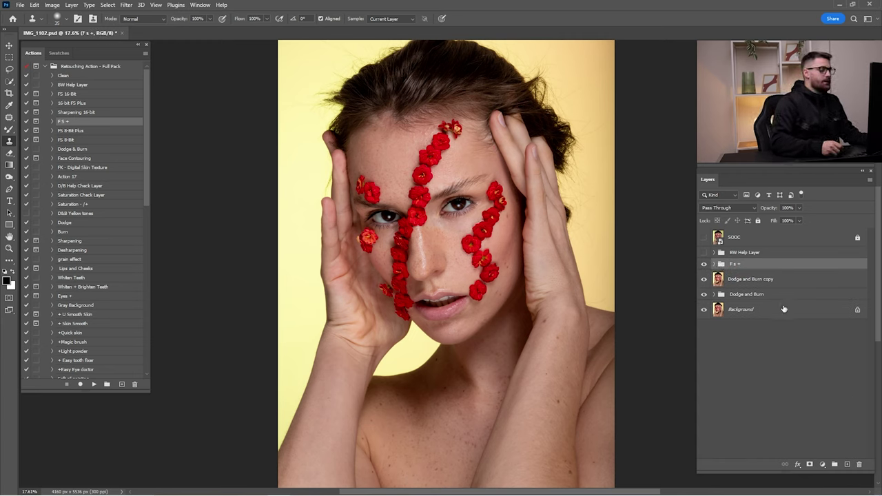
# Step: Merge the F s + group through Background into a single layer with Merge Layers
pyautogui.keyDown('shift'); pyautogui.click(754, 309); pyautogui.keyUp('shift')
pyautogui.rightClick(749, 357)
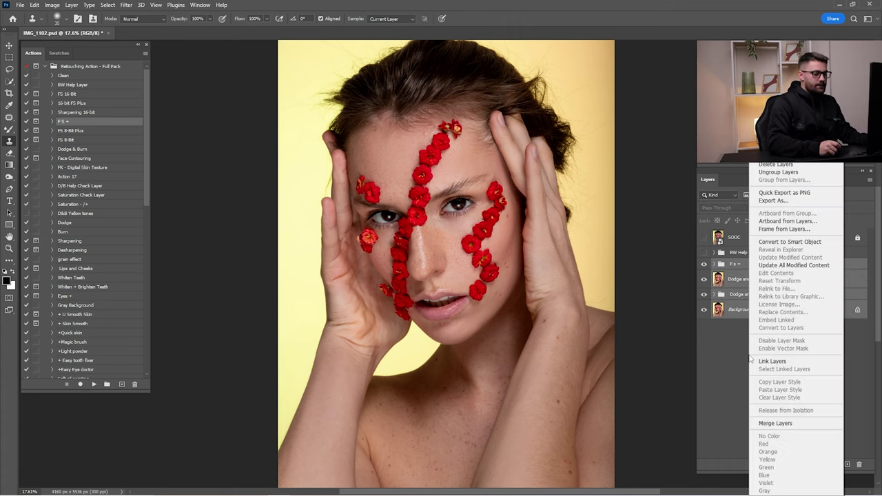
pyautogui.click(796, 423)
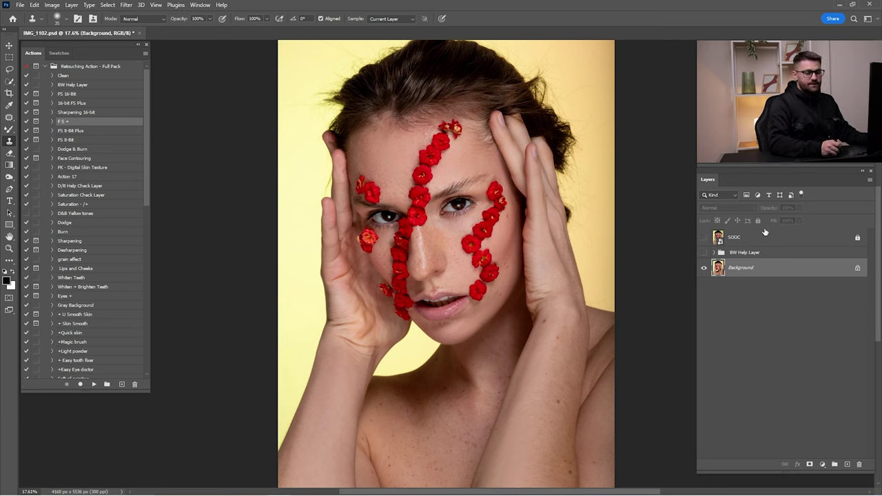
pyautogui.click(71, 224)
# Step: Run the Dodge and Burn actions to add both mask groups, then show the BW Help Layer
pyautogui.keyDown('ctrl'); pyautogui.click(78, 234); pyautogui.keyUp('ctrl')
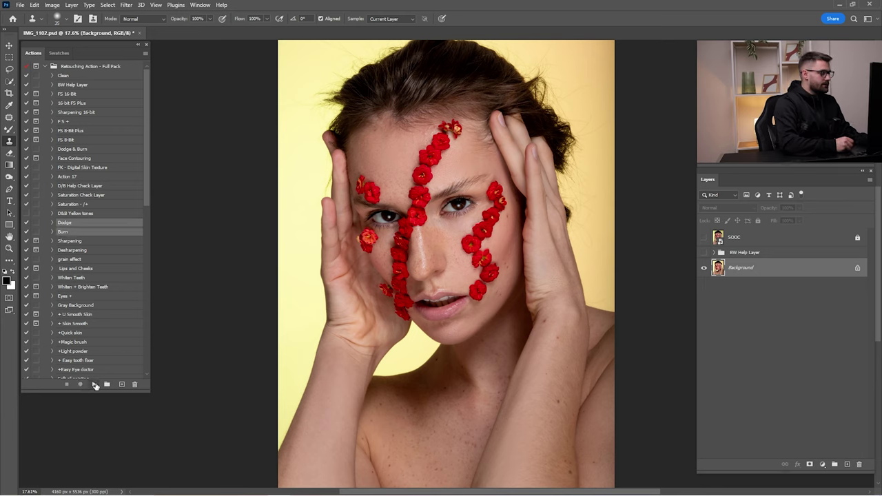
pyautogui.click(66, 224)
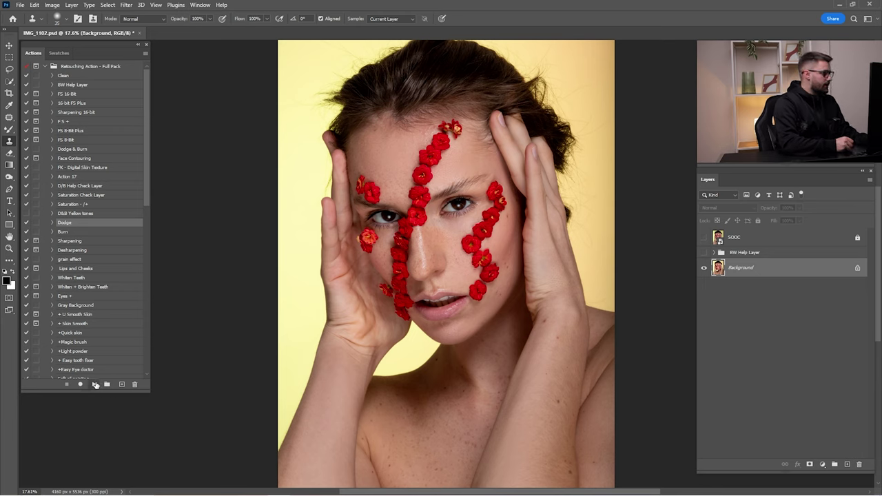
pyautogui.click(95, 384)
pyautogui.click(95, 383)
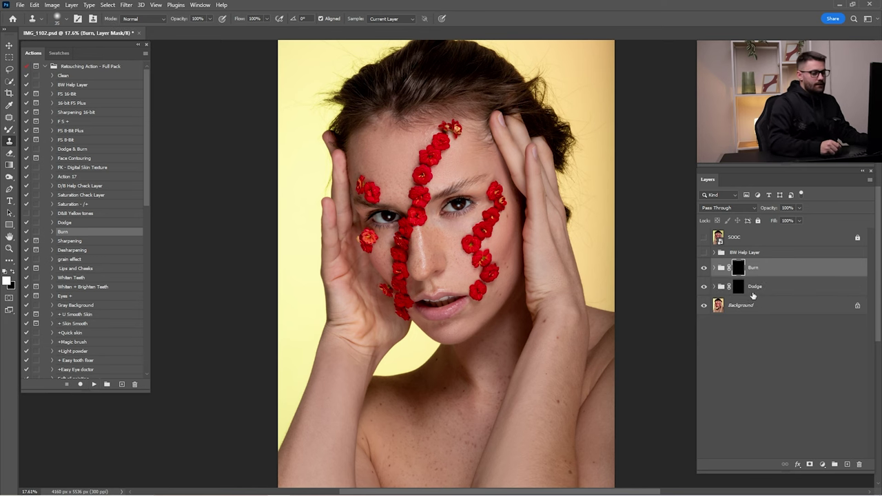
pyautogui.click(752, 295)
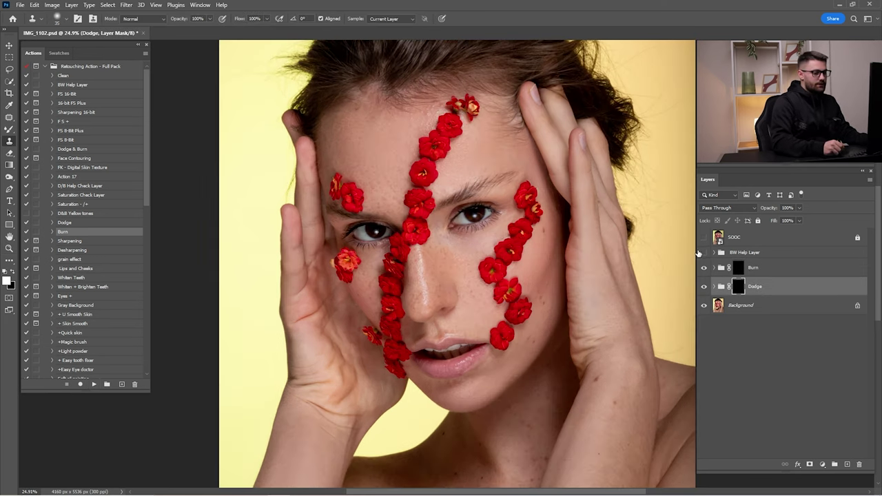
pyautogui.click(704, 253)
# Step: Pick a soft brush around size 400, restore full colour and toggle the Dodge group
pyautogui.press('b')
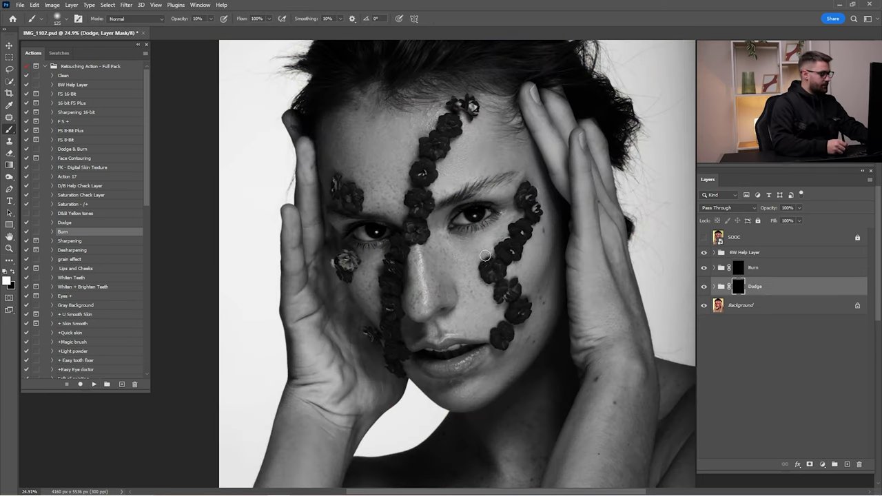
pyautogui.press(']')
pyautogui.press(']')
pyautogui.press(']')
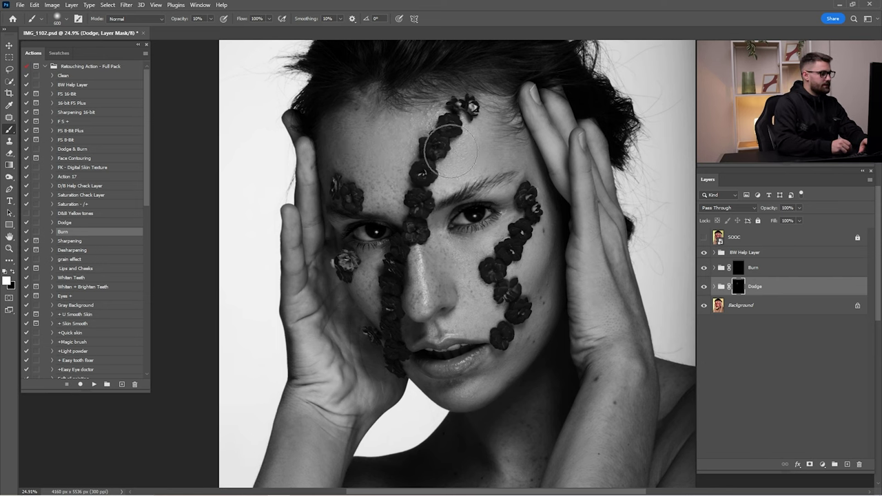
pyautogui.press('[')
pyautogui.press('[')
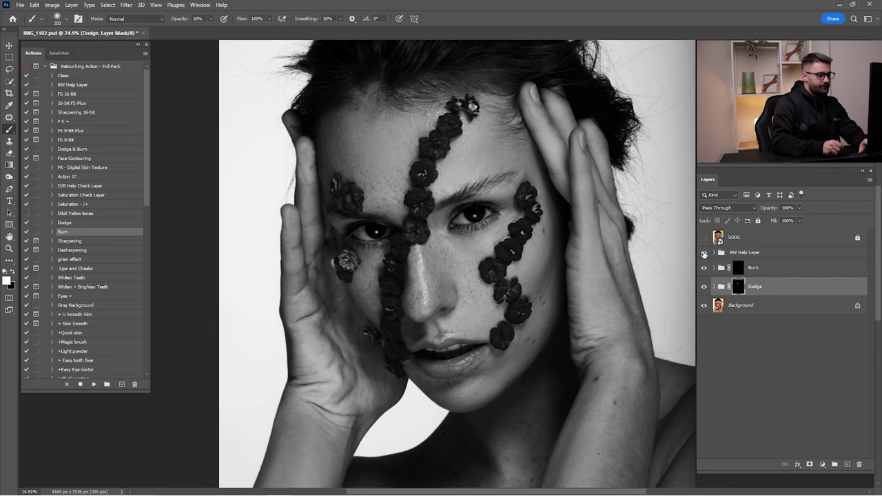
pyautogui.click(704, 252)
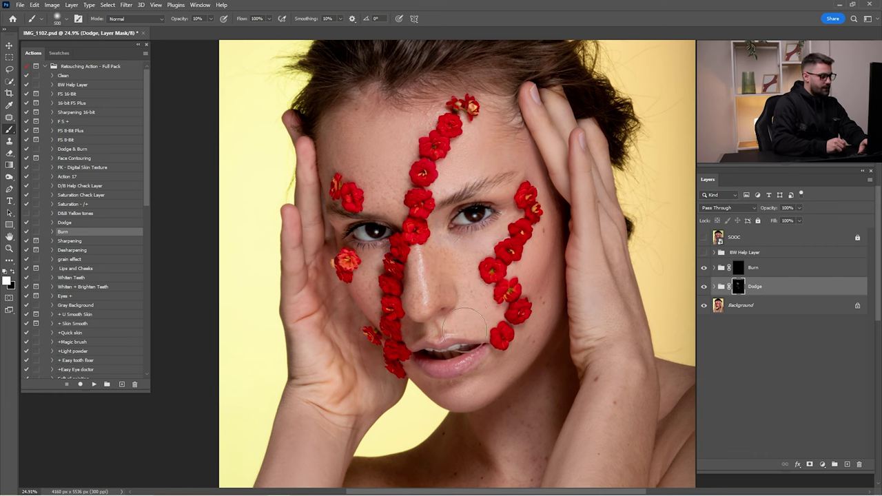
pyautogui.press(']')
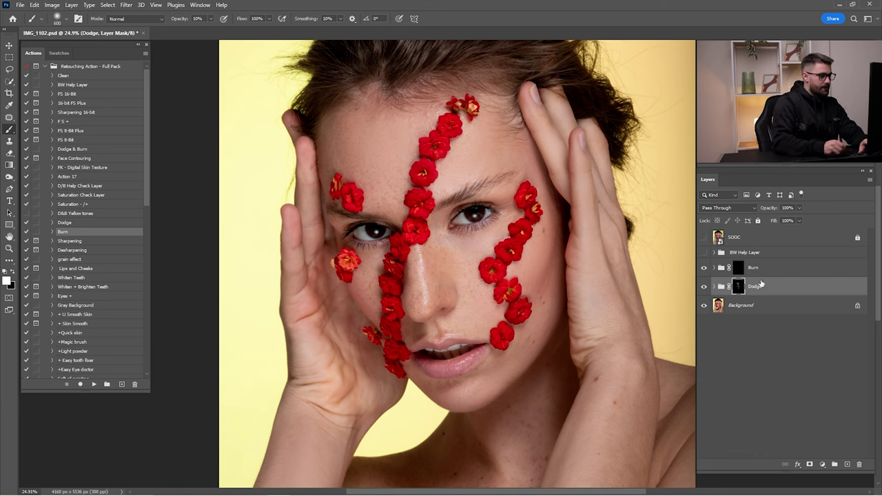
pyautogui.click(704, 287)
pyautogui.click(704, 286)
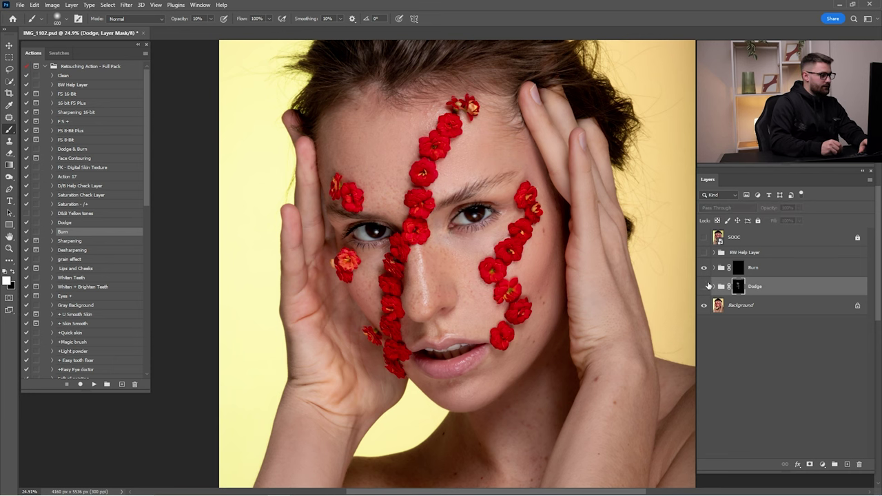
# Step: Target the Dodge group's mask with white paint and bring the eyes into view
pyautogui.press('x')
pyautogui.press('[')
pyautogui.scroll(3, 437, 297)
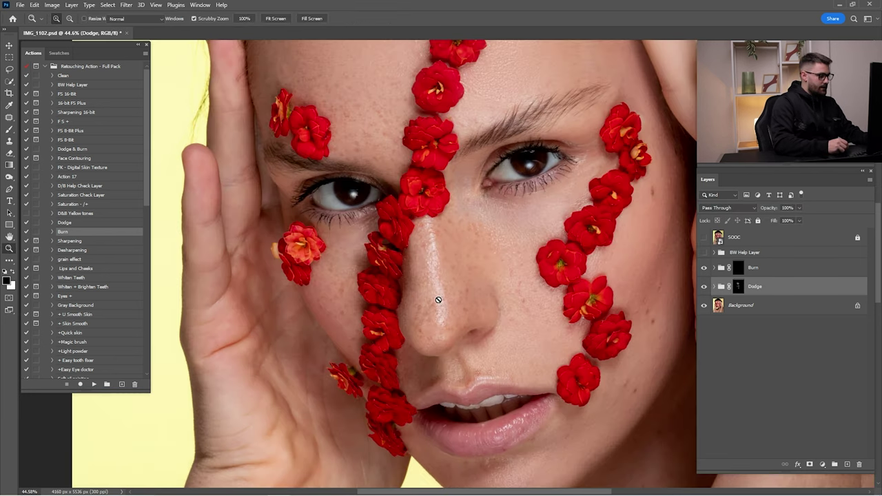
pyautogui.hotkey('ctrl', '\\')
pyautogui.press('x')
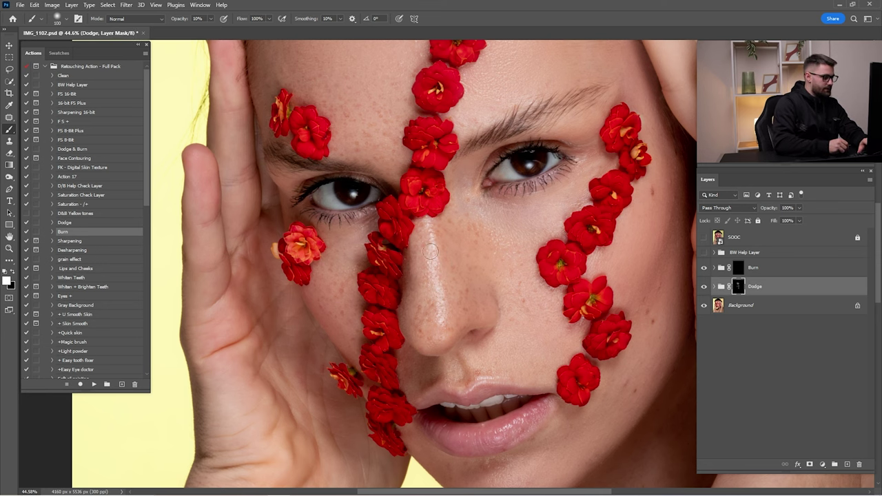
pyautogui.moveTo(487, 408); pyautogui.dragTo(485, 266)
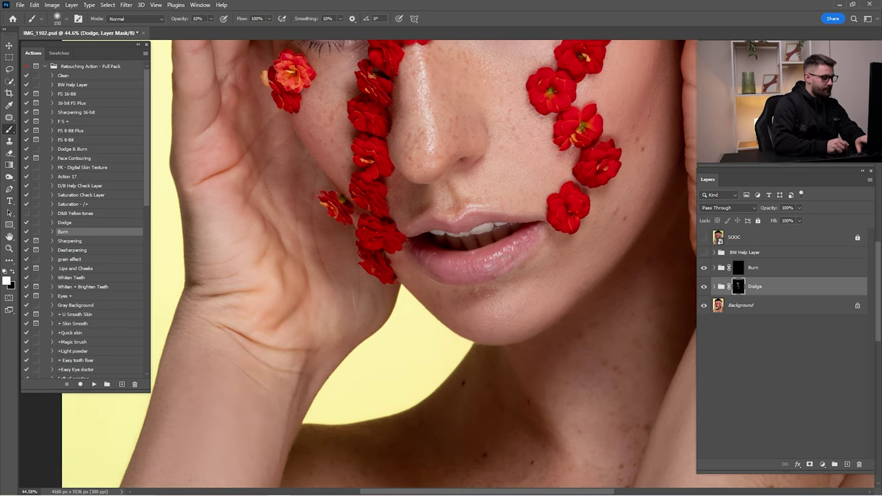
pyautogui.scroll(3, 495, 314)
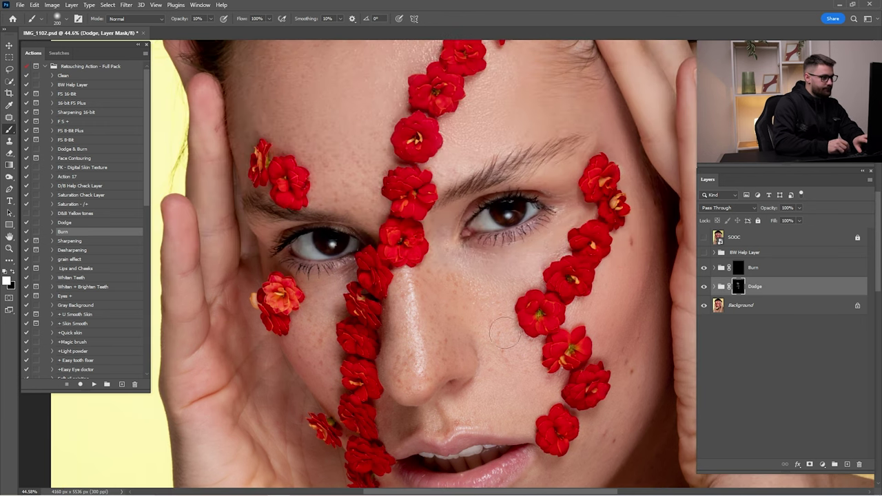
pyautogui.moveTo(482, 127); pyautogui.dragTo(575, 221)
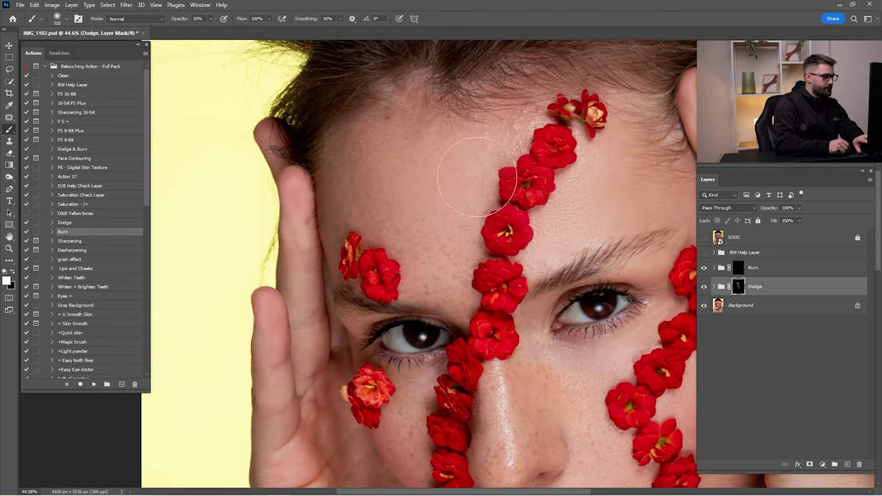
pyautogui.scroll(-3, 444, 322)
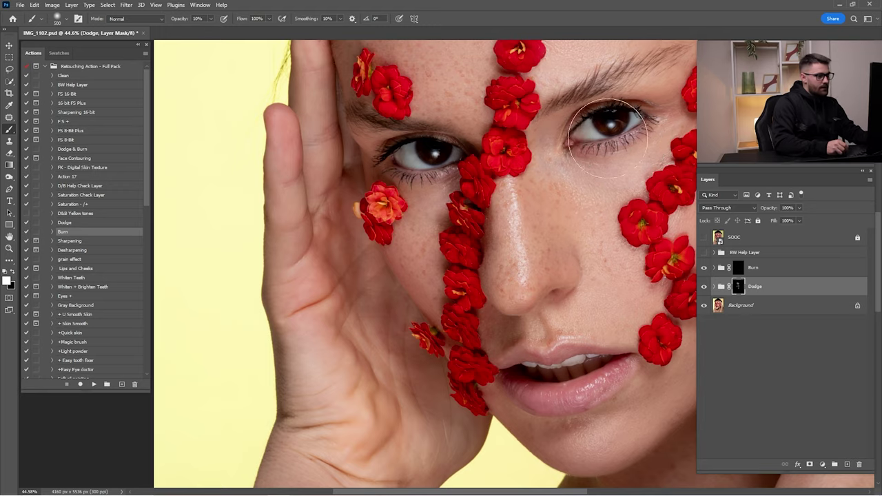
pyautogui.scroll(2, 633, 141)
pyautogui.moveTo(635, 142); pyautogui.dragTo(563, 187)
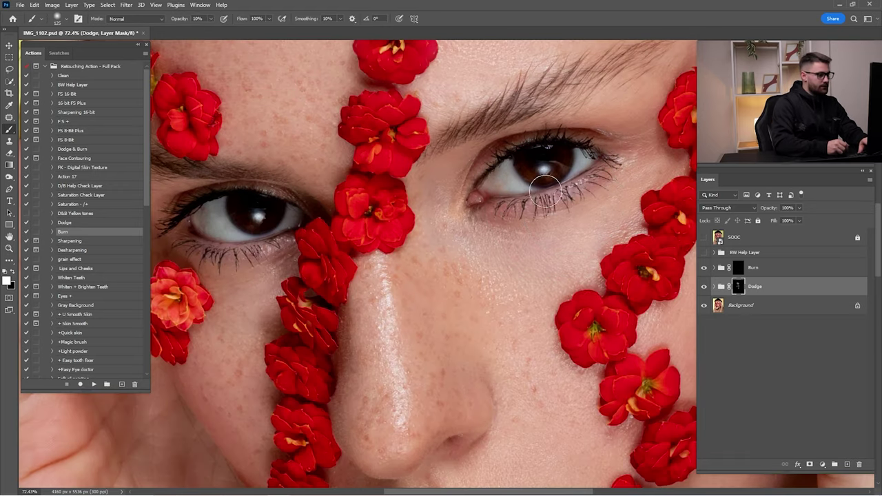
# Step: Dodge the irises with white at 40% opacity and a brush of about 200
pyautogui.press('4')
pyautogui.press(']')
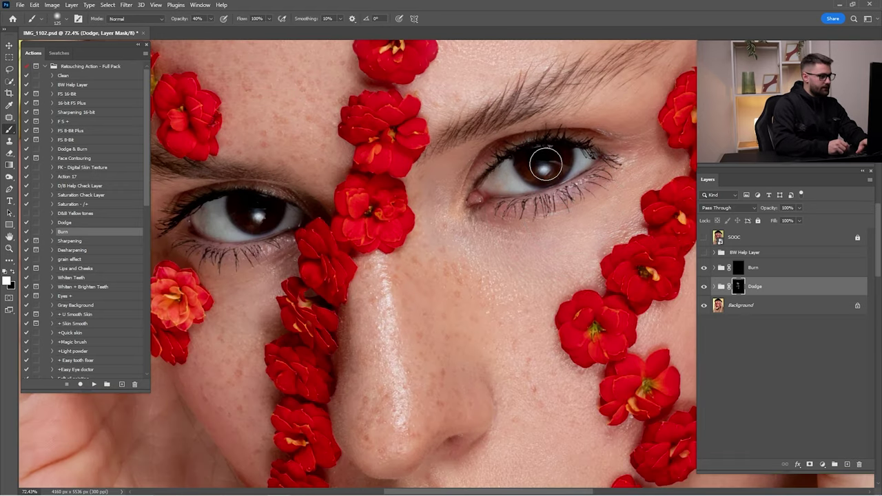
pyautogui.press(']')
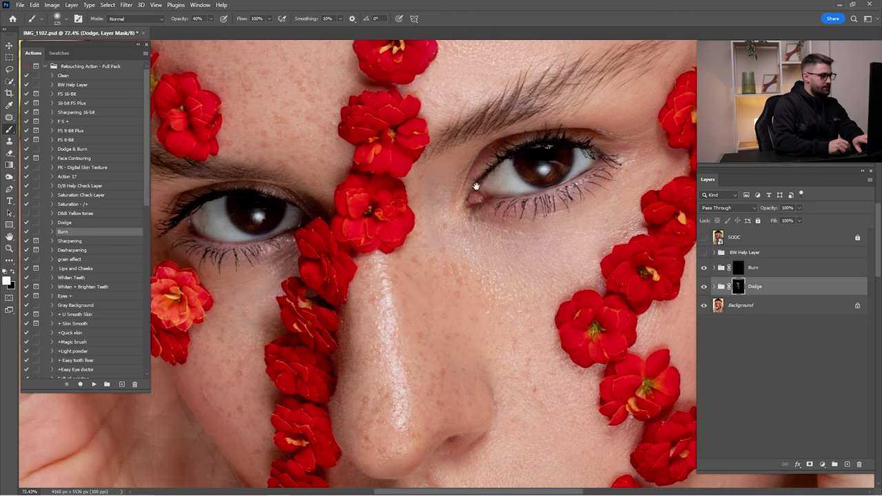
pyautogui.hscroll(-5, 482, 207)
pyautogui.press(']')
pyautogui.press(']')
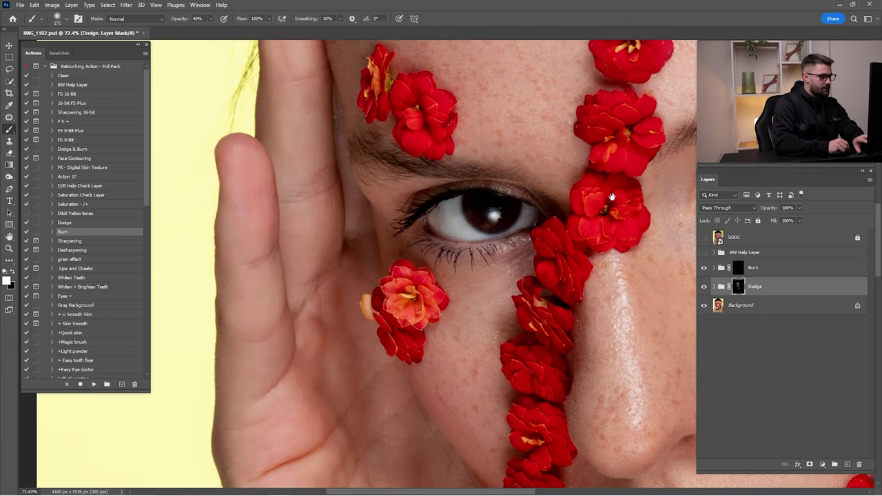
pyautogui.hscroll(5, 475, 219)
# Step: Fit the whole portrait on screen and toggle the dodging to compare before and after
pyautogui.hotkey('ctrl', '0')
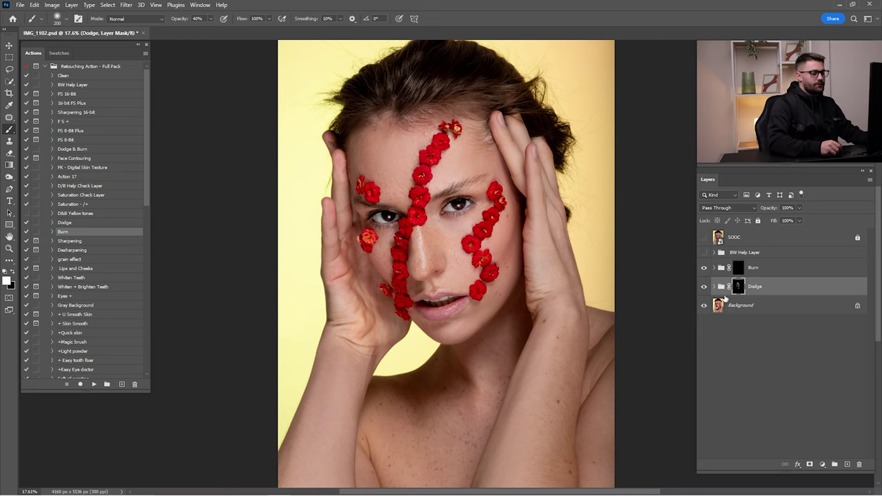
pyautogui.click(704, 287)
pyautogui.click(704, 286)
pyautogui.click(704, 286)
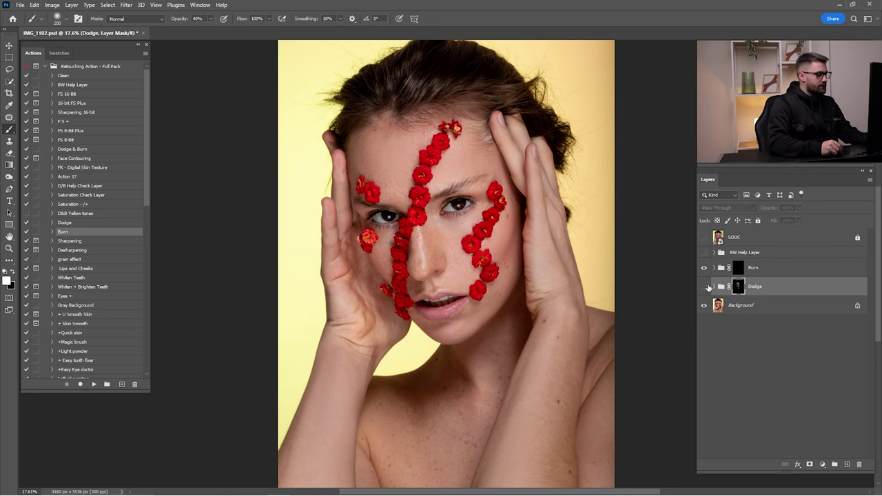
pyautogui.click(706, 287)
pyautogui.click(706, 287)
pyautogui.click(704, 287)
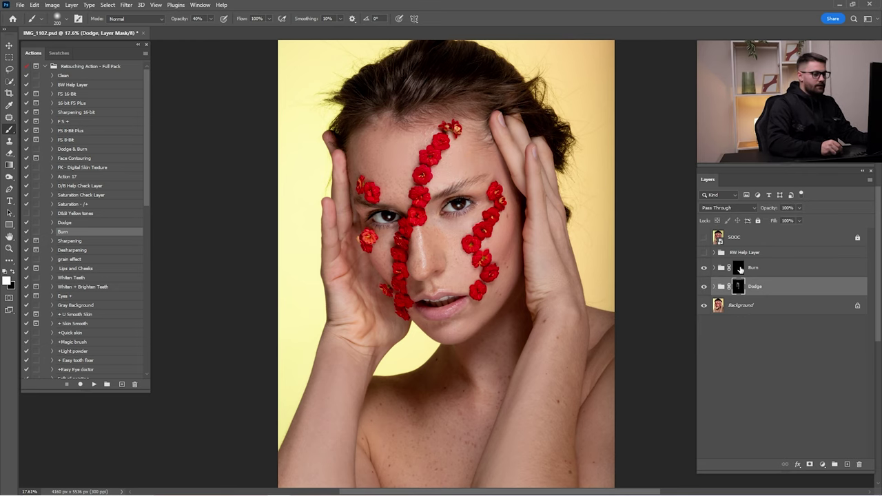
pyautogui.click(753, 267)
# Step: Paint burn shading at 10% opacity with a 600-plus brush over cheeks, forehead and temples
pyautogui.scroll(3, 532, 253)
pyautogui.moveTo(531, 252); pyautogui.dragTo(605, 284)
pyautogui.press('1')
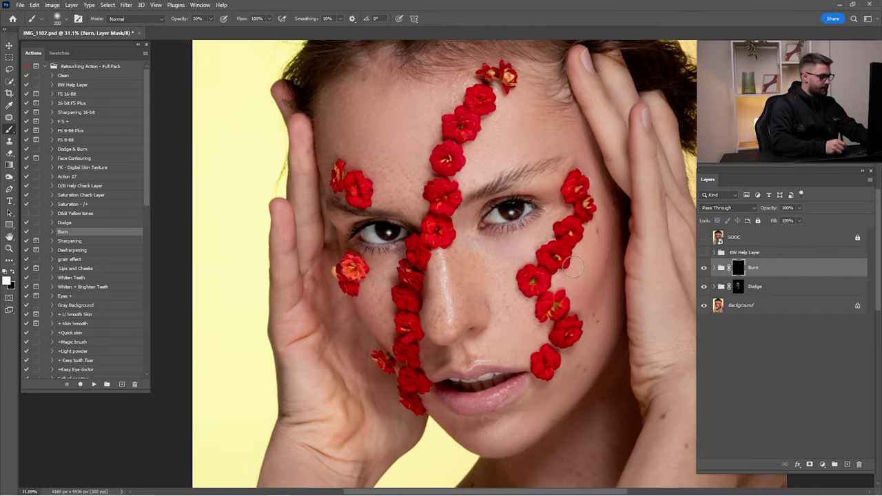
pyautogui.press(']')
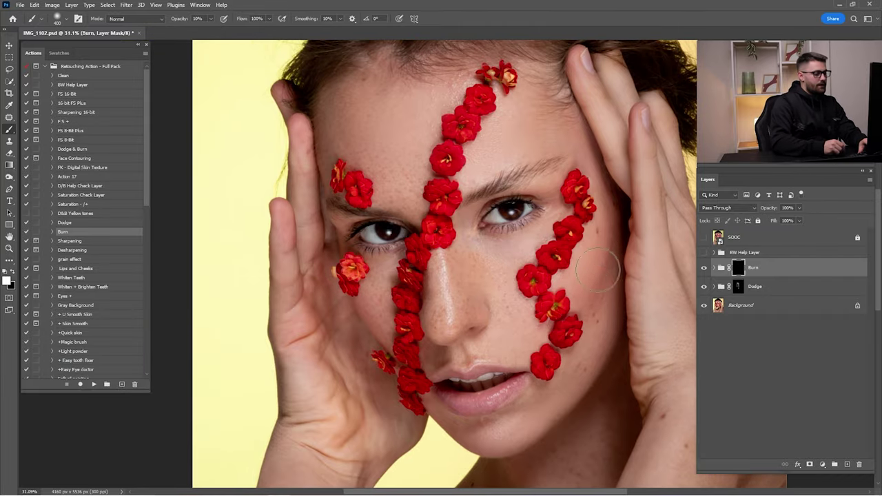
pyautogui.press(']')
pyautogui.press(']')
pyautogui.press(']')
pyautogui.moveTo(577, 144); pyautogui.dragTo(625, 256)
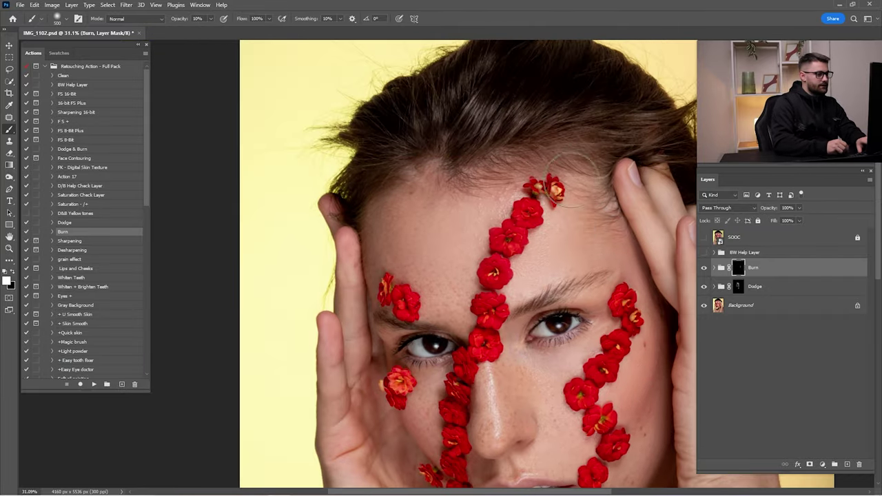
pyautogui.press(']')
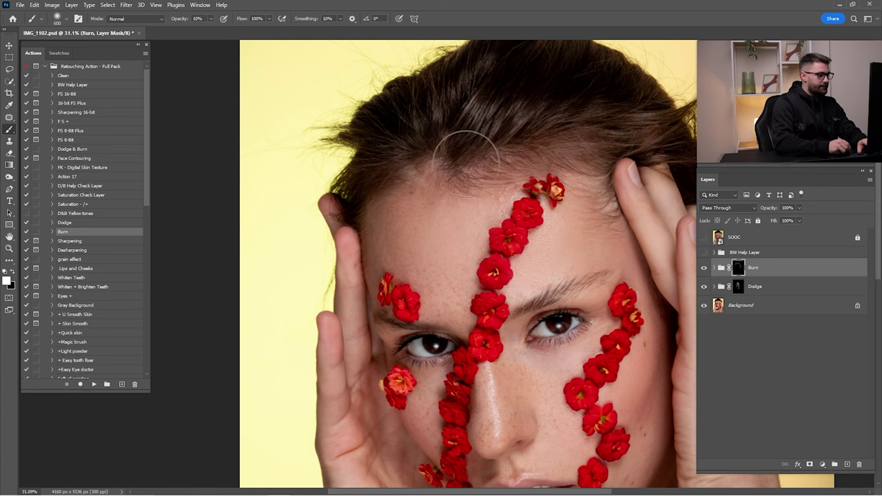
pyautogui.moveTo(564, 320); pyautogui.dragTo(556, 180)
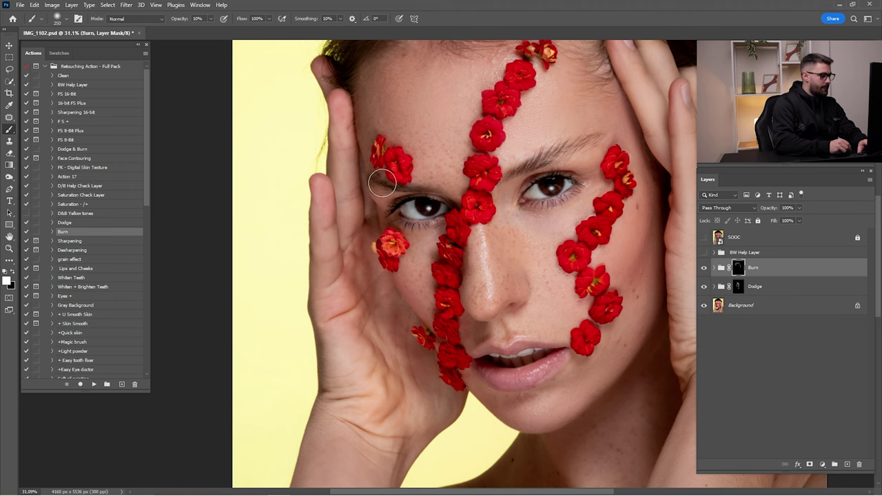
pyautogui.press(']')
pyautogui.press(']')
pyautogui.press(']')
# Step: Fit the whole portrait on screen and toggle the Burn group to compare the shading
pyautogui.moveTo(650, 254); pyautogui.dragTo(538, 213)
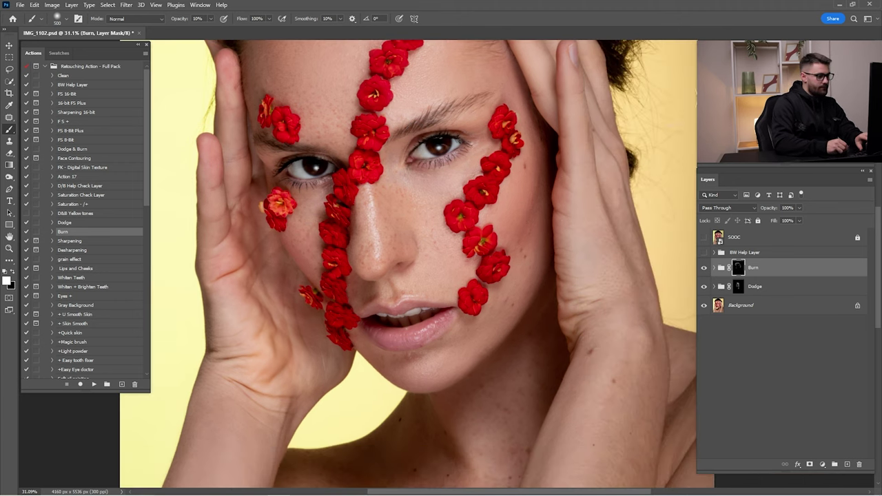
pyautogui.hotkey('ctrl', '0')
pyautogui.click(703, 267)
pyautogui.click(704, 268)
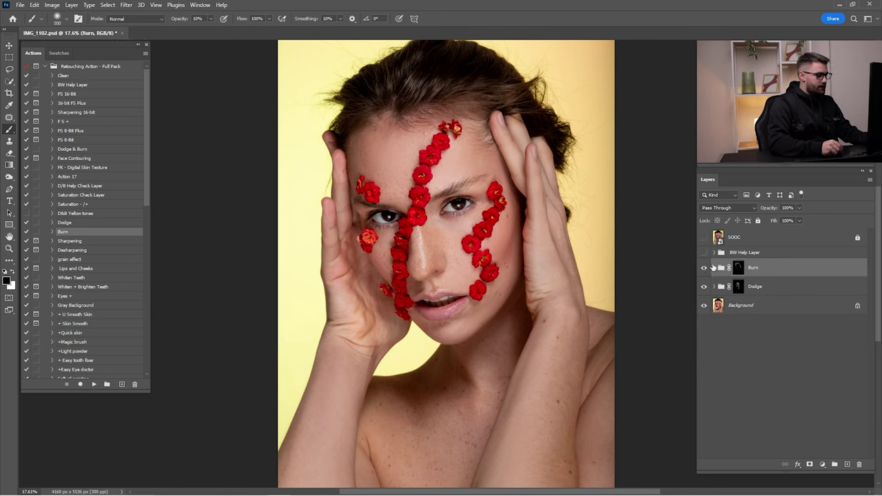
# Step: Compare the burn shading and the SOOC original against the retouched portrait
pyautogui.click(712, 268)
pyautogui.click(703, 268)
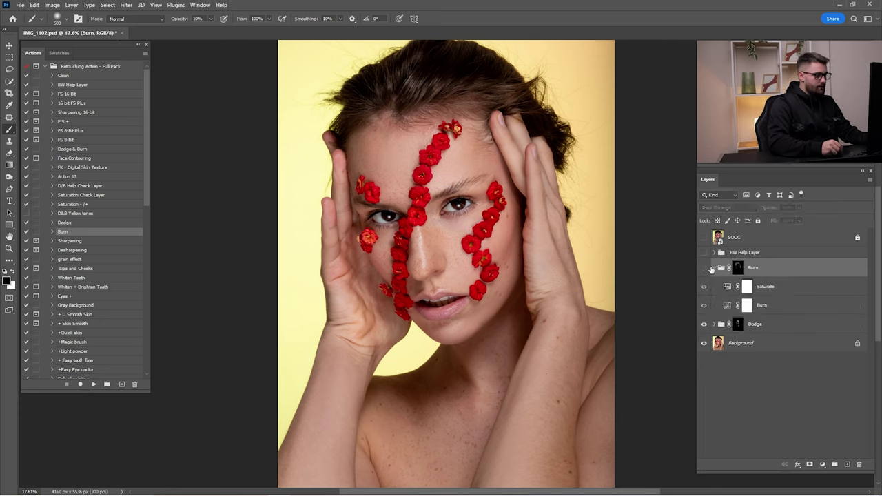
pyautogui.click(703, 268)
pyautogui.click(713, 268)
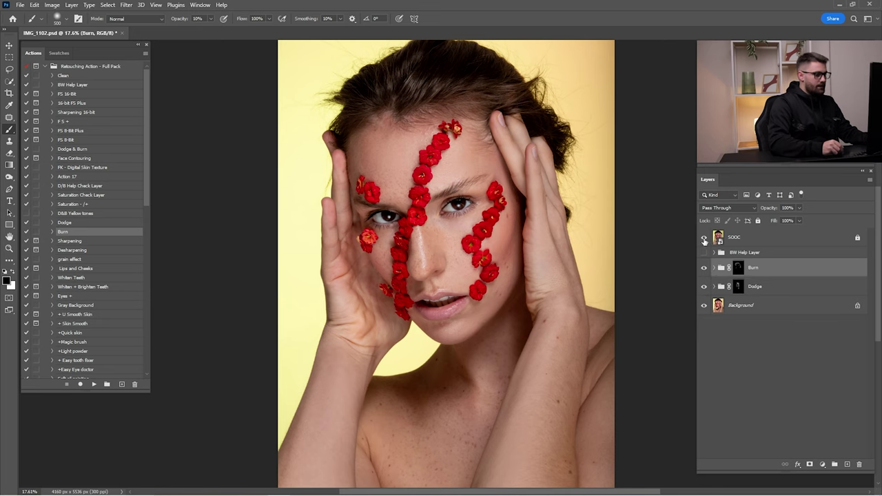
pyautogui.click(703, 239)
pyautogui.click(704, 239)
pyautogui.click(705, 238)
pyautogui.click(706, 238)
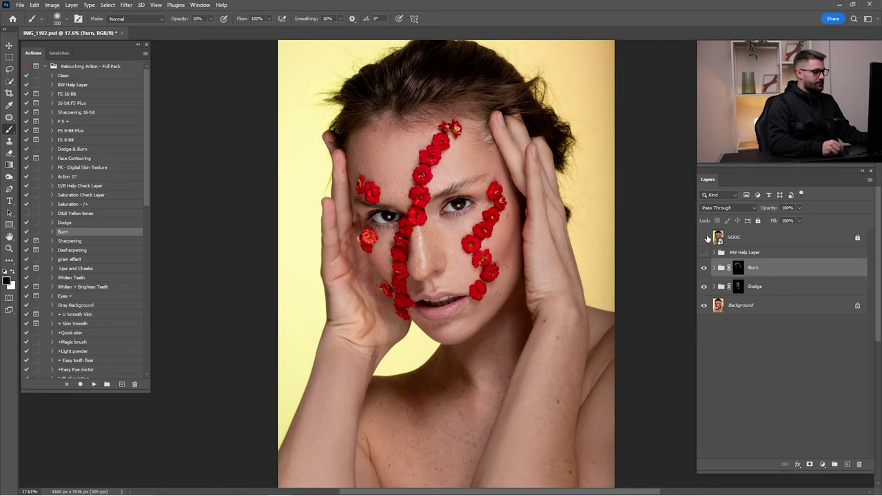
pyautogui.click(706, 239)
pyautogui.click(710, 238)
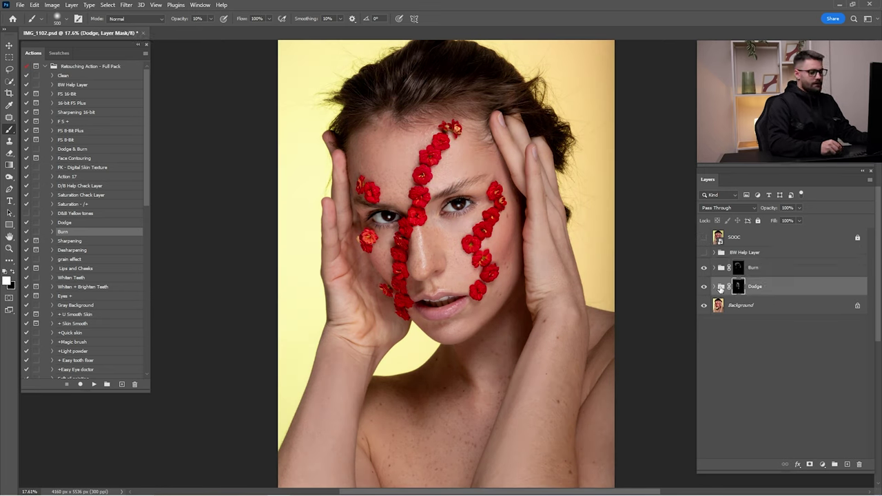
# Step: Lower the Dodge group's opacity to 85% and recheck against SOOC
pyautogui.click(730, 287)
pyautogui.click(703, 287)
pyautogui.click(704, 286)
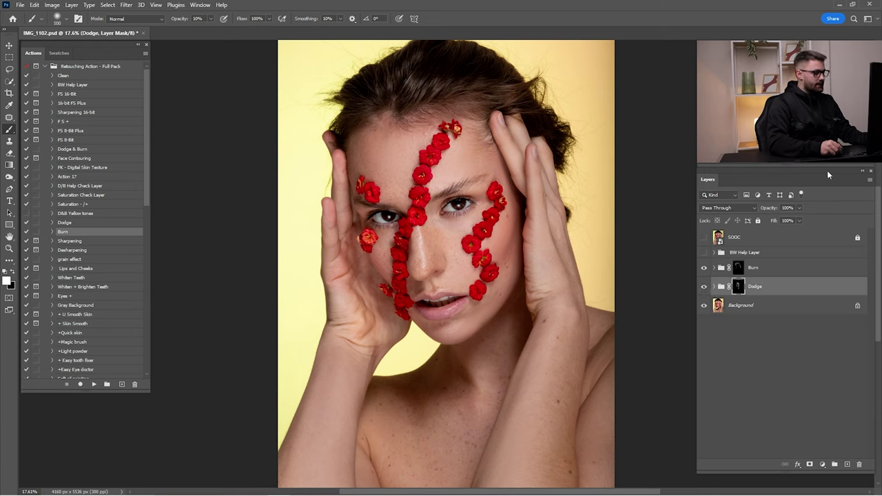
pyautogui.moveTo(773, 209); pyautogui.dragTo(768, 208)
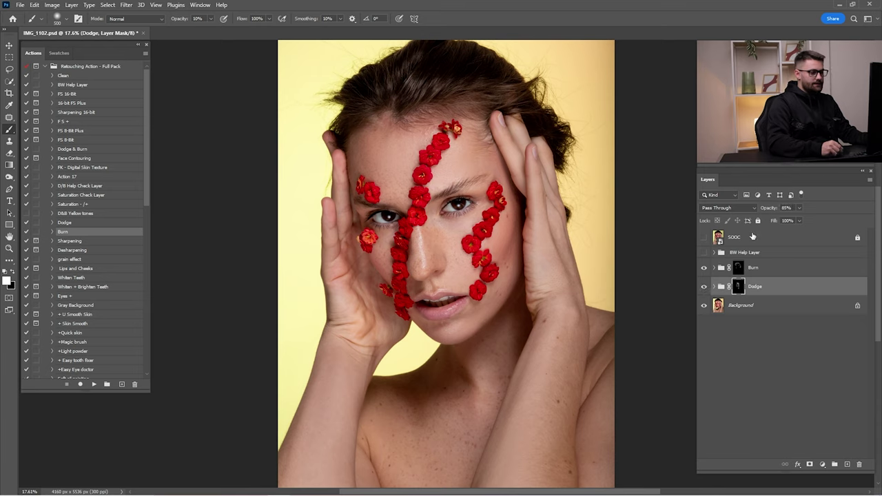
pyautogui.click(704, 238)
pyautogui.click(704, 238)
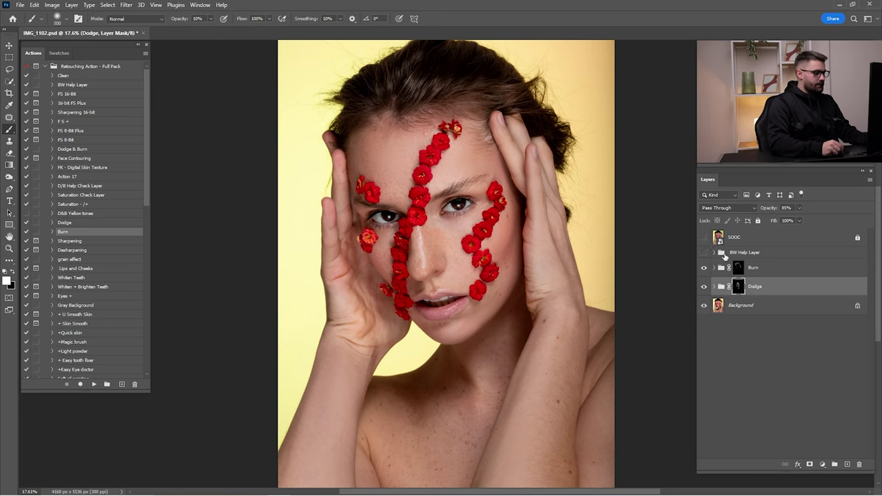
# Step: Delete the BW Help Layer and merge Burn, Dodge and Background into one layer
pyautogui.click(723, 254)
pyautogui.press('Delete')
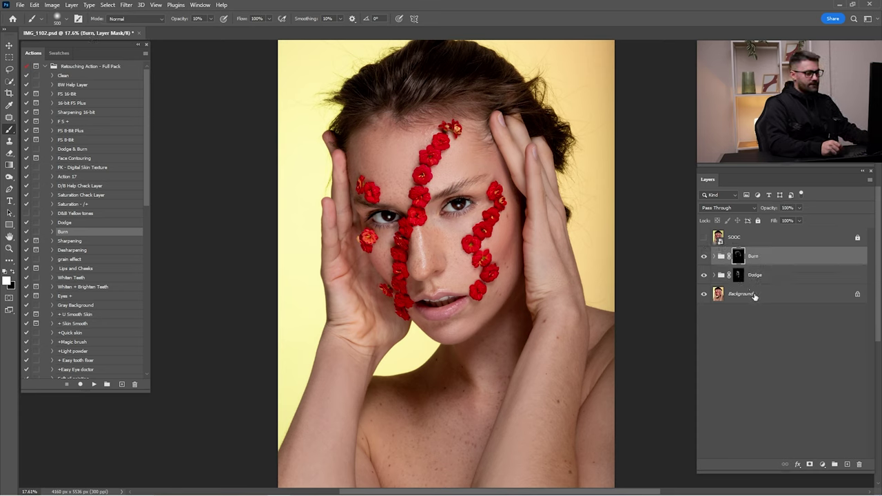
pyautogui.keyDown('shift'); pyautogui.click(754, 296); pyautogui.keyUp('shift')
pyautogui.rightClick(761, 272)
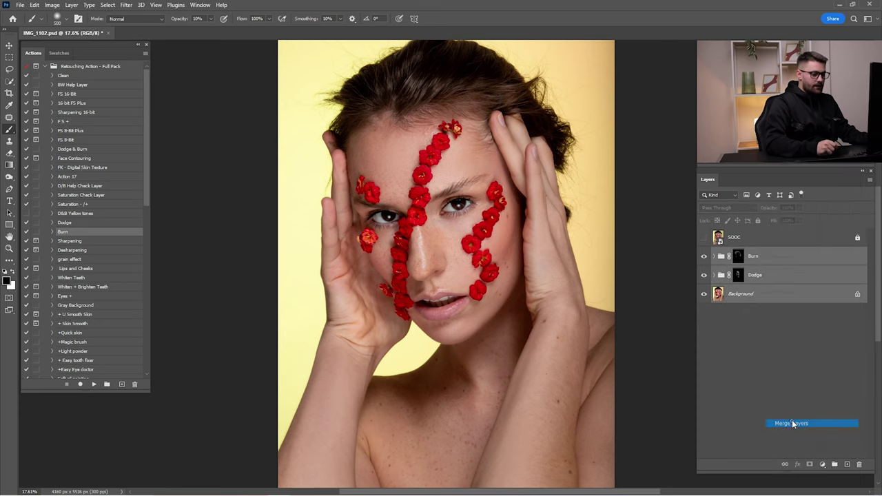
pyautogui.click(792, 423)
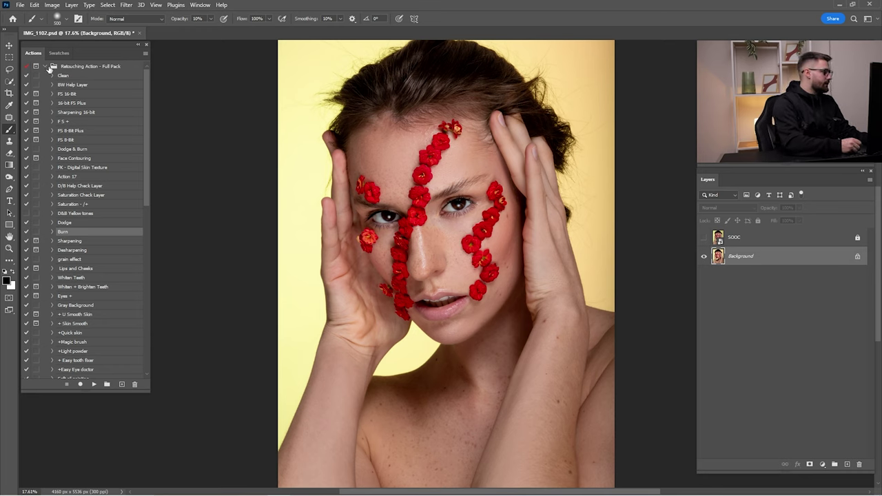
# Step: Run the Eyes + retouching action to add the Eyes Plus group and expand its layers
pyautogui.click(79, 296)
pyautogui.click(94, 384)
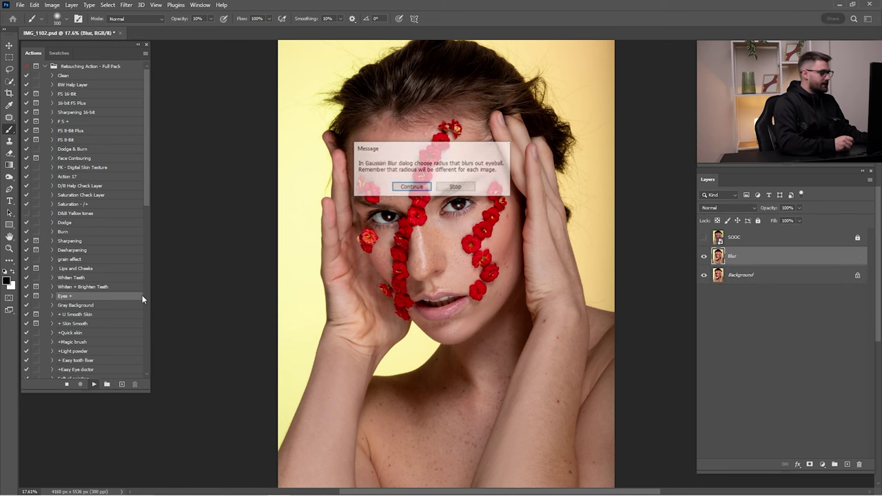
pyautogui.press('Return')
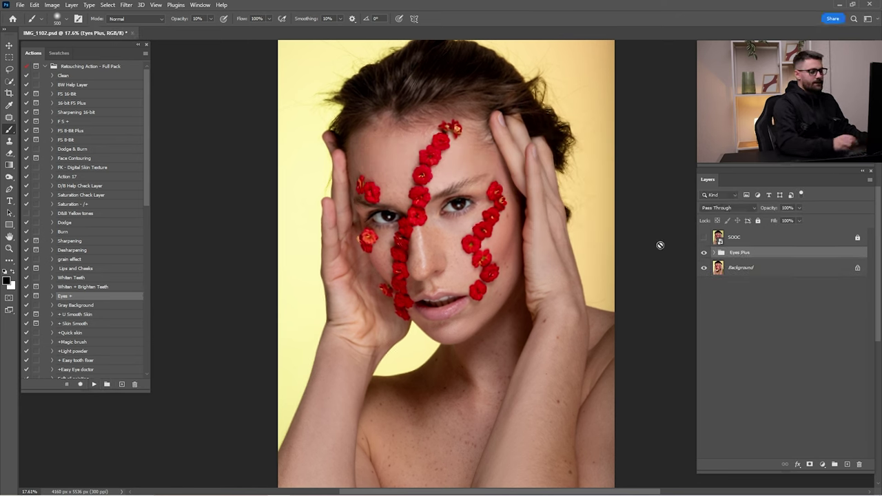
pyautogui.click(712, 252)
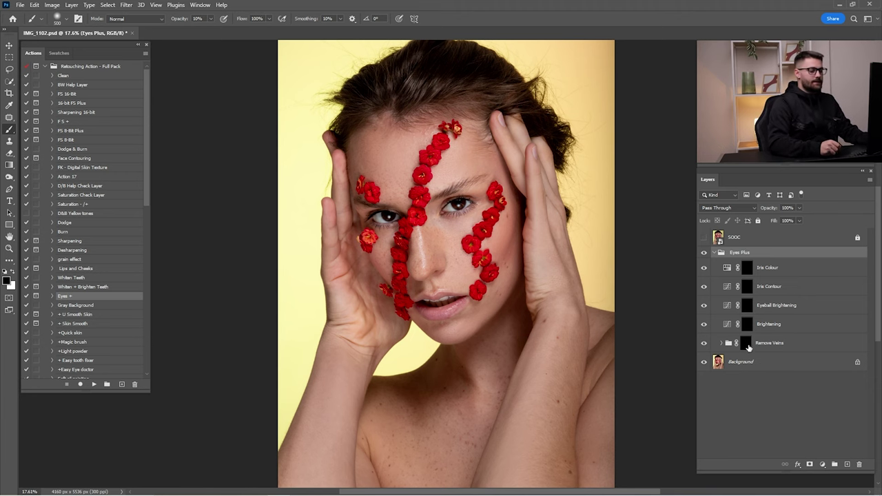
pyautogui.click(748, 346)
# Step: Zoom in on the eye and set the brush to 100% opacity
pyautogui.press('z')
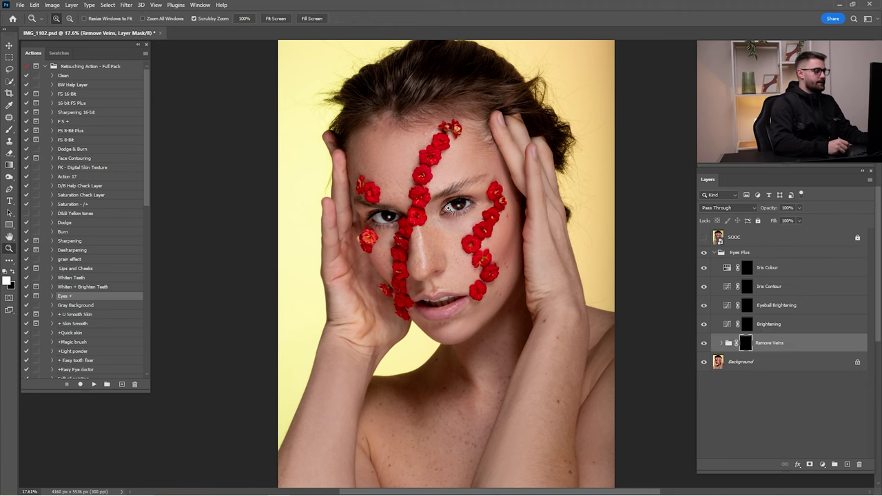
pyautogui.moveTo(449, 208); pyautogui.dragTo(526, 240)
pyautogui.press('b')
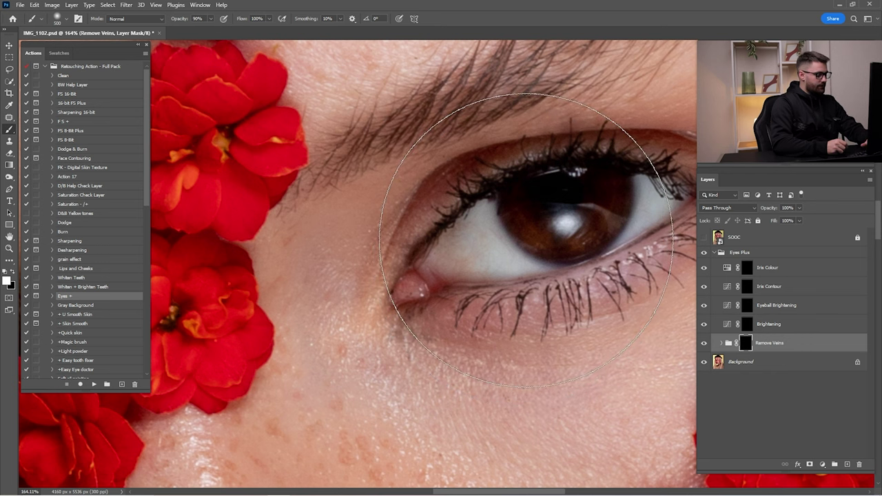
pyautogui.press('0')
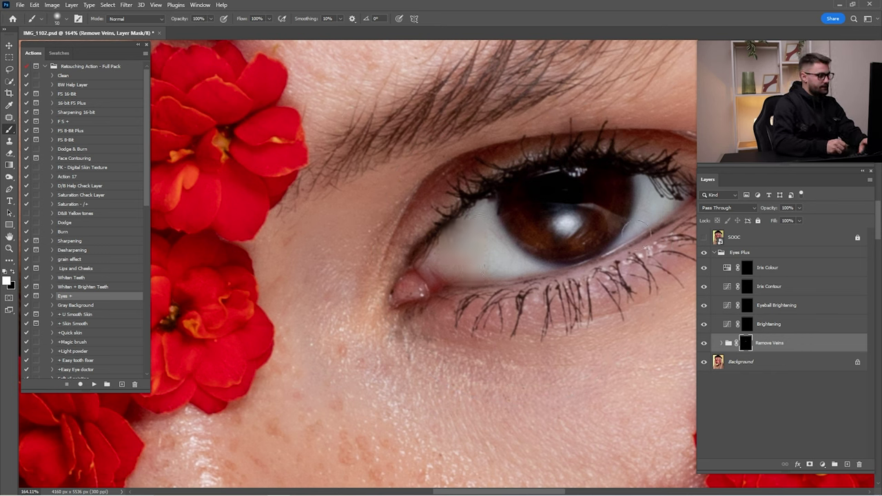
pyautogui.hscroll(-10, 440, 265)
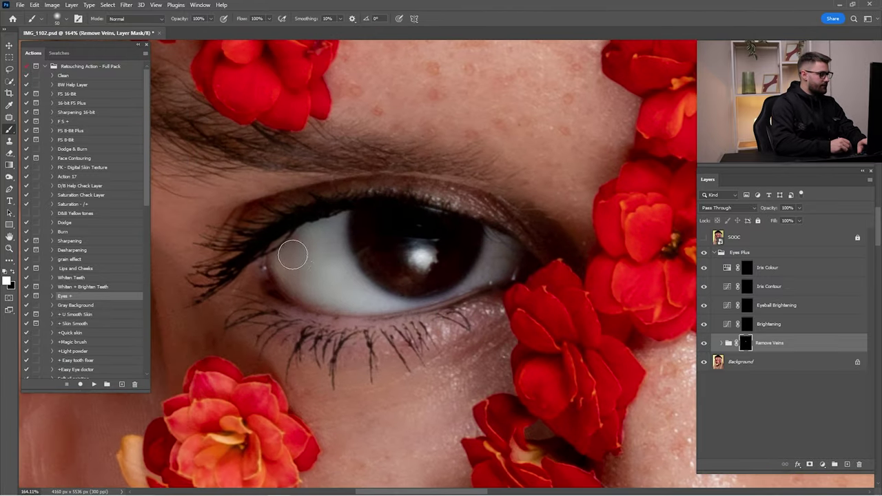
pyautogui.hscroll(5, 620, 282)
# Step: Paint white on the Brightening mask over the whites of both eyes
pyautogui.click(744, 321)
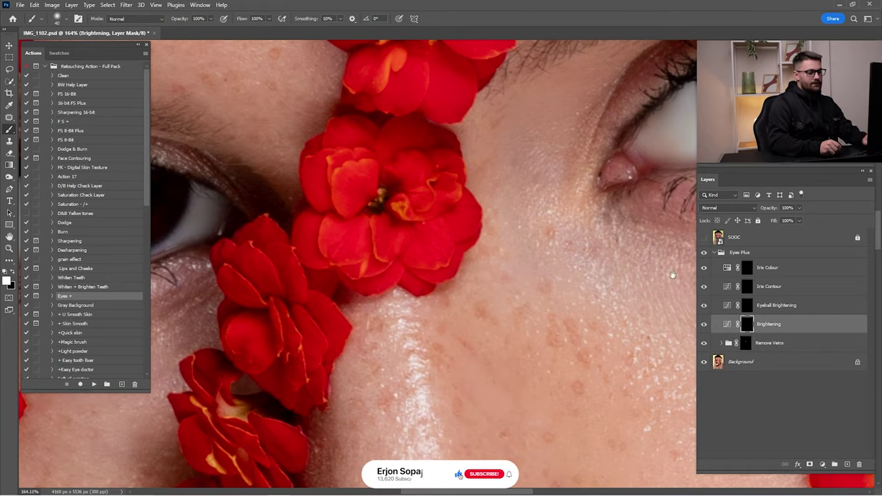
pyautogui.scroll(5, 628, 260)
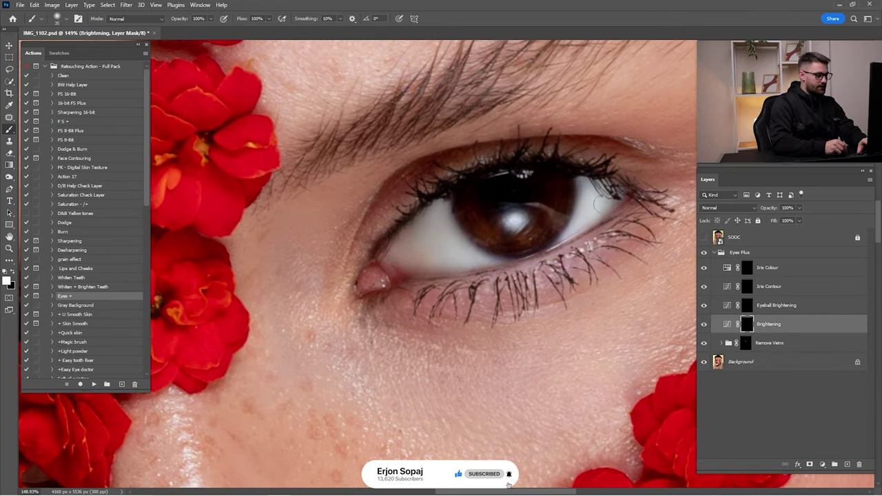
pyautogui.moveTo(455, 227); pyautogui.dragTo(422, 260)
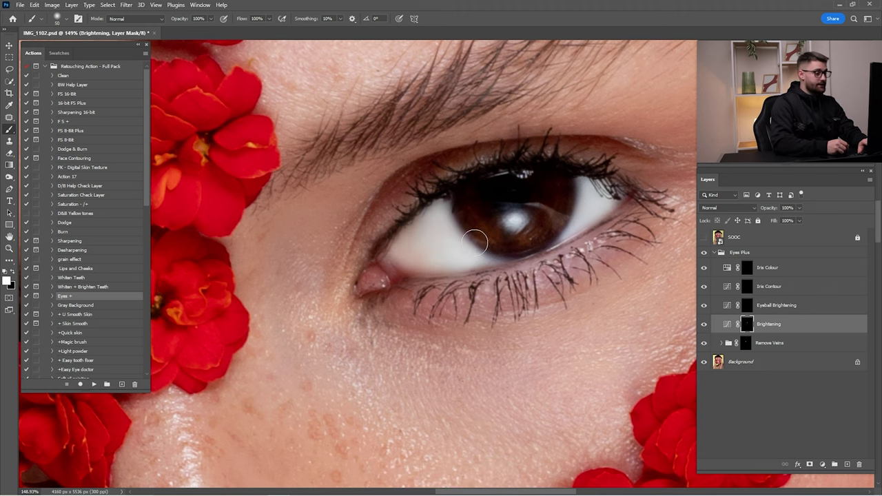
pyautogui.hscroll(-2, 473, 241)
pyautogui.hscroll(-4, 474, 241)
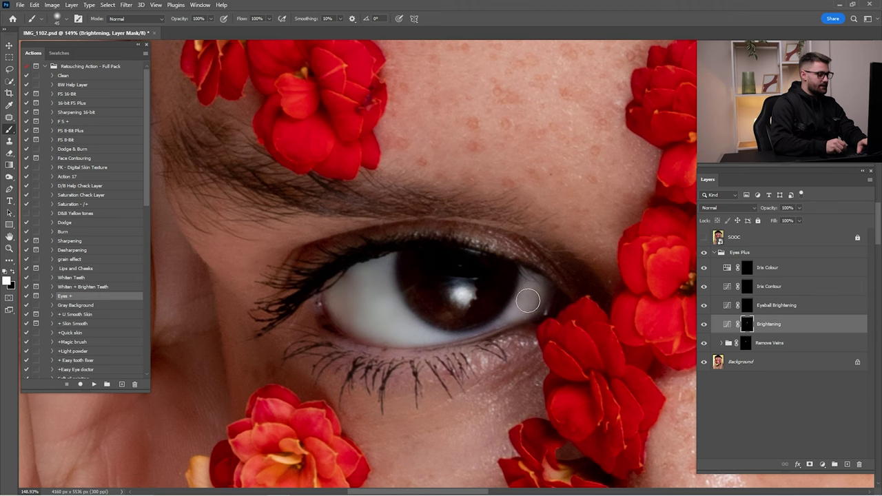
pyautogui.moveTo(451, 335)
pyautogui.mouseDown()
pyautogui.moveTo(356, 286)
pyautogui.moveTo(372, 272)
pyautogui.mouseUp()
# Step: Compare the eye retouching, then set the Remove Veins group to 25% opacity
pyautogui.press('z')
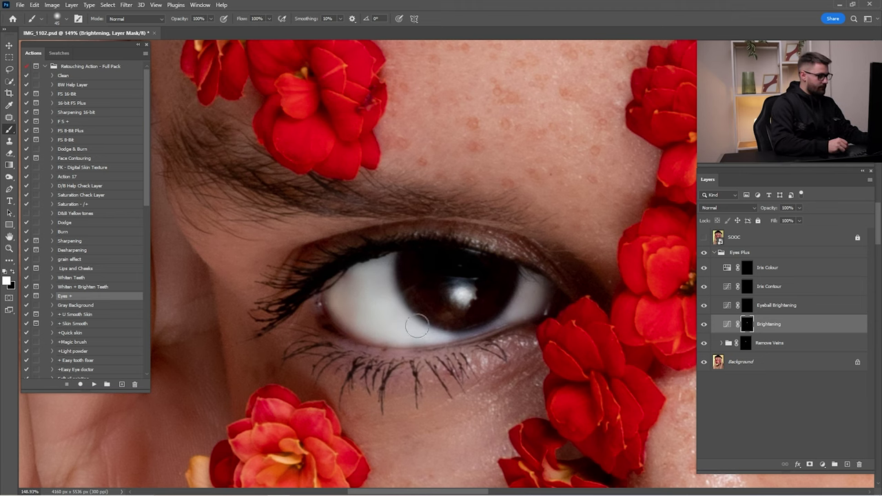
pyautogui.moveTo(389, 311); pyautogui.dragTo(491, 280)
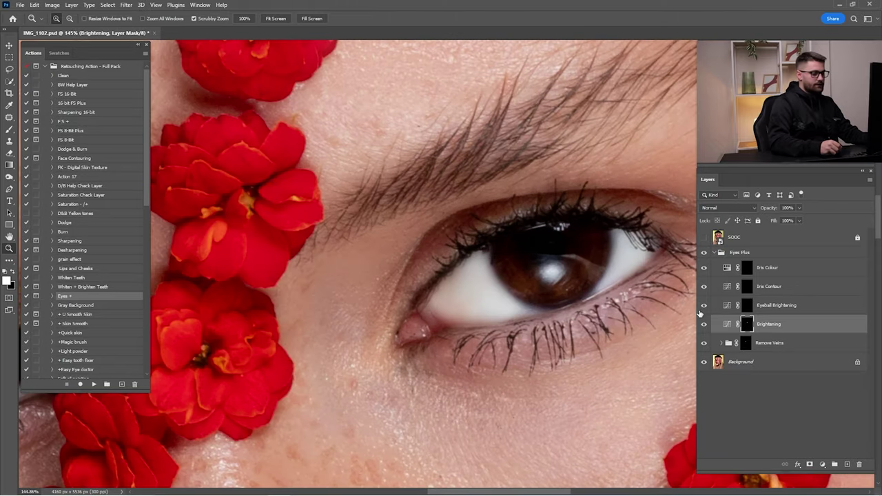
pyautogui.click(703, 305)
pyautogui.click(749, 347)
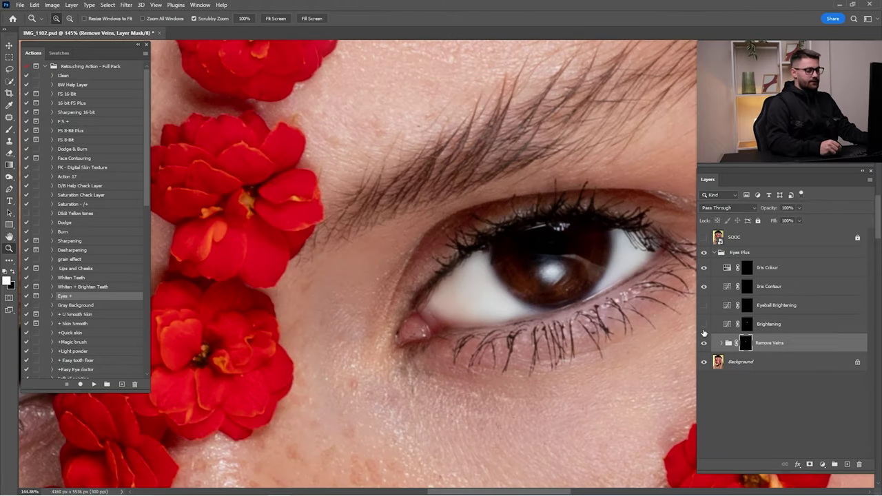
pyautogui.click(704, 324)
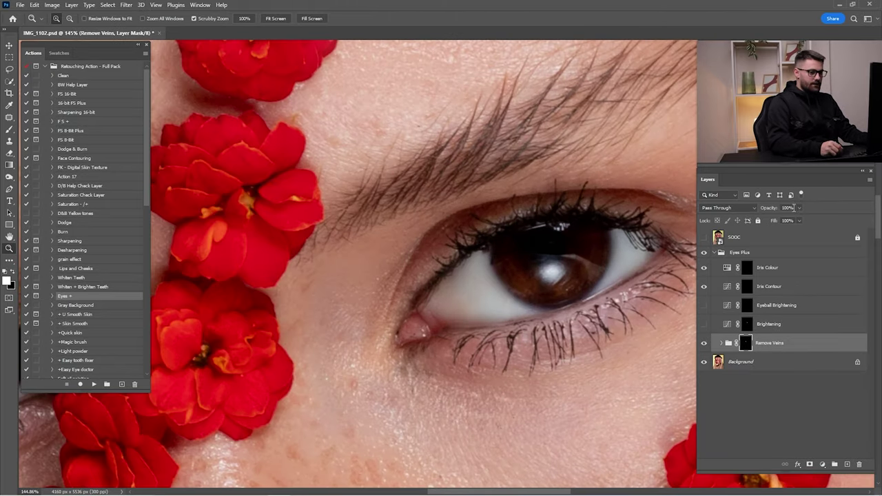
pyautogui.click(787, 207)
pyautogui.write('25')
pyautogui.press('Return')
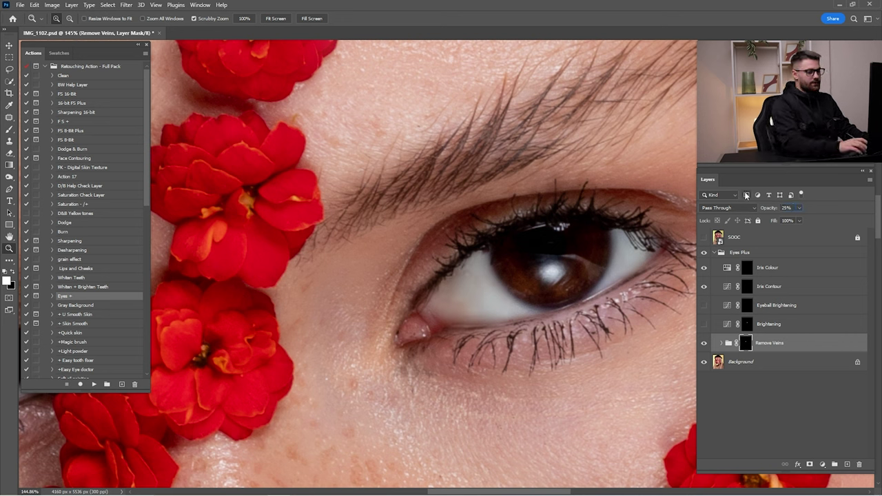
# Step: Set the Brightening layer to 35% opacity
pyautogui.click(703, 324)
pyautogui.click(755, 327)
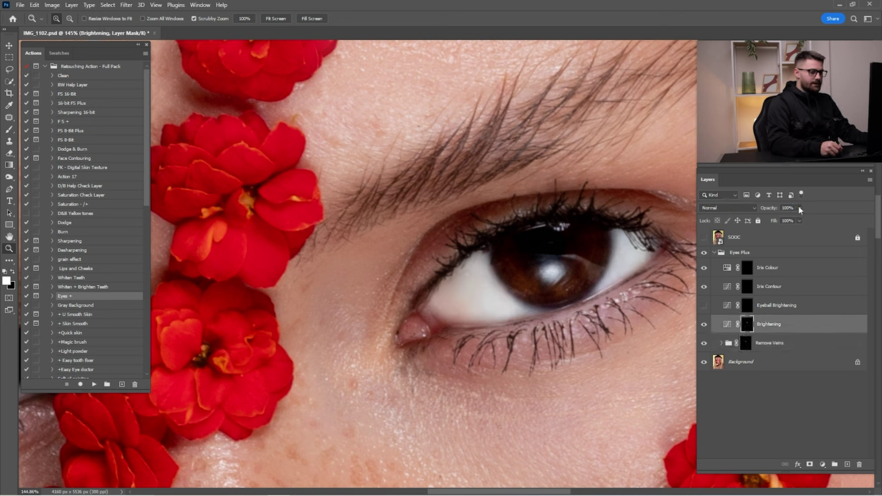
pyautogui.write('3')
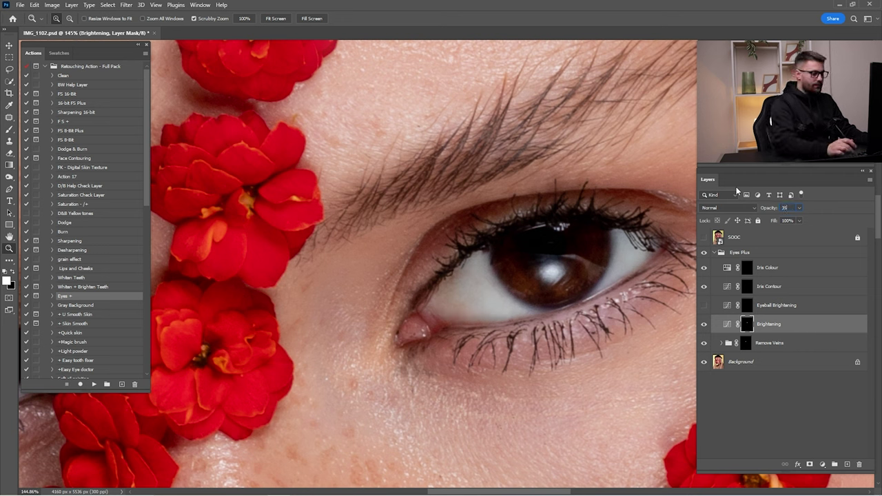
pyautogui.write('5')
pyautogui.press('Return')
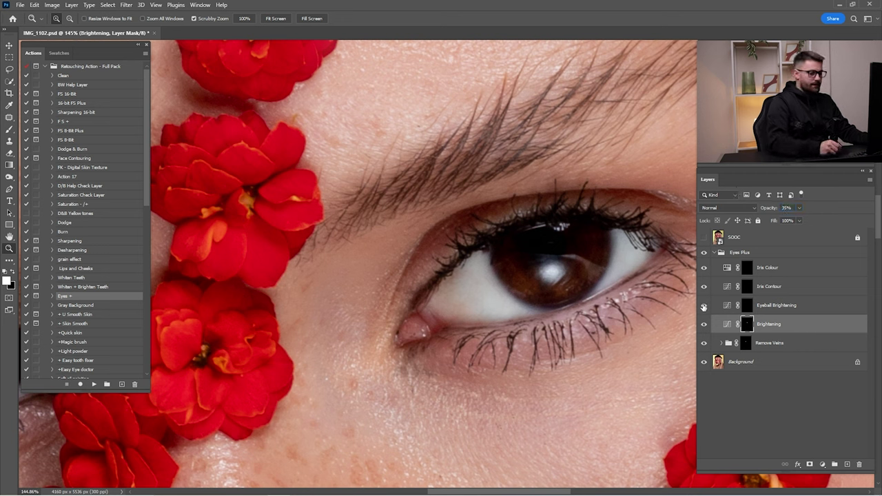
pyautogui.click(747, 308)
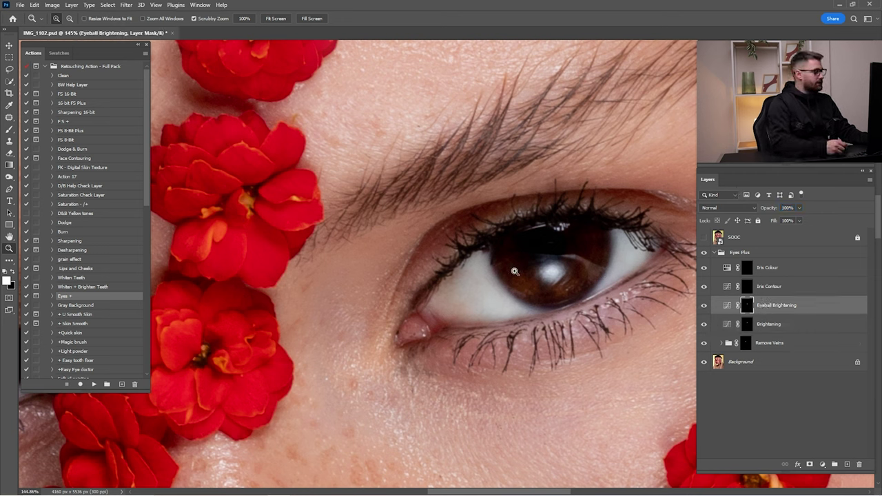
pyautogui.press('b')
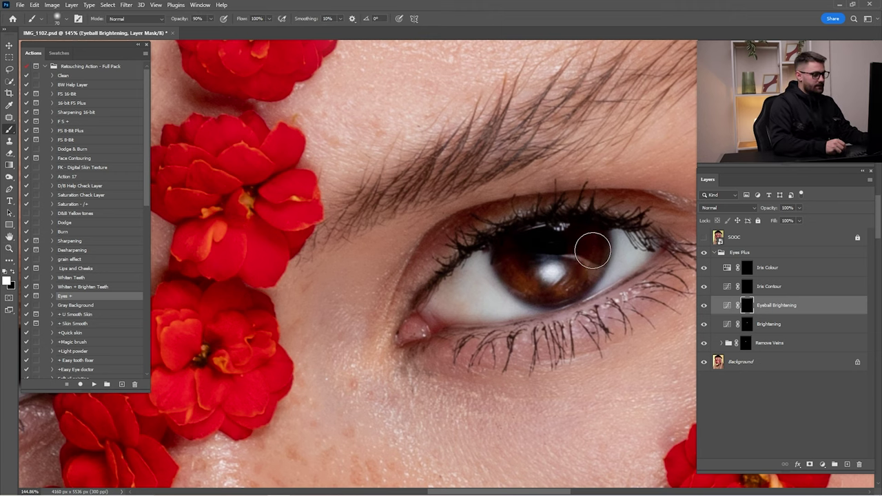
pyautogui.press('z')
pyautogui.moveTo(579, 270); pyautogui.dragTo(573, 283)
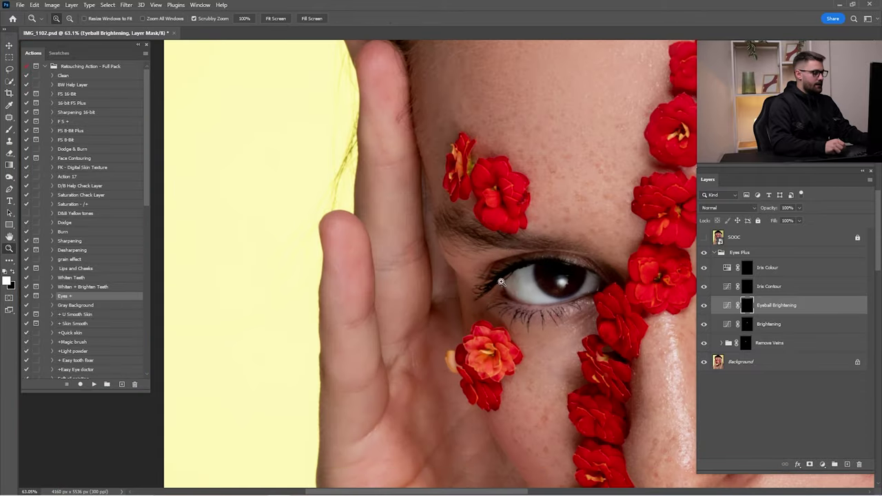
pyautogui.press('b')
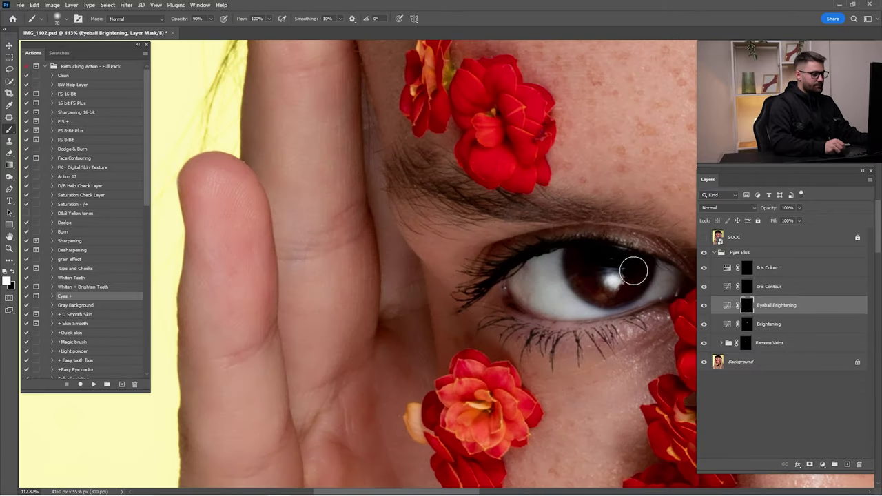
pyautogui.press('z')
pyautogui.hotkey('ctrl', '0')
pyautogui.press('b')
pyautogui.hotkey('ctrl', '0')
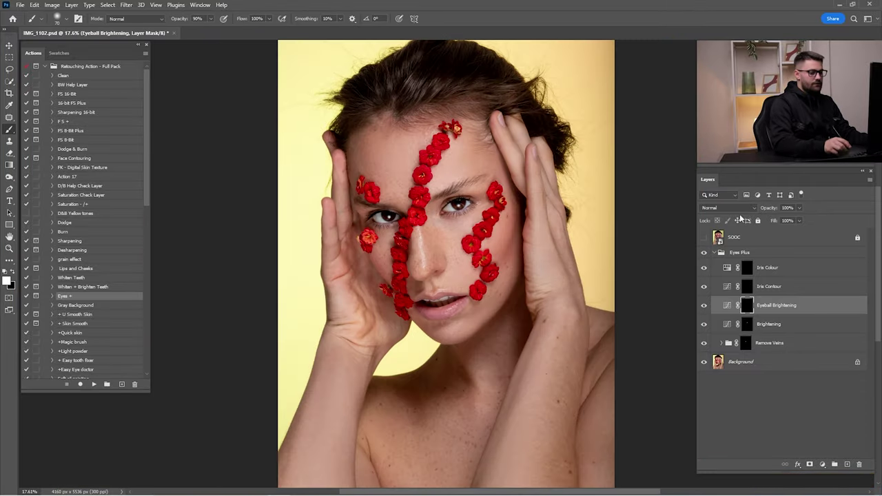
pyautogui.click(703, 252)
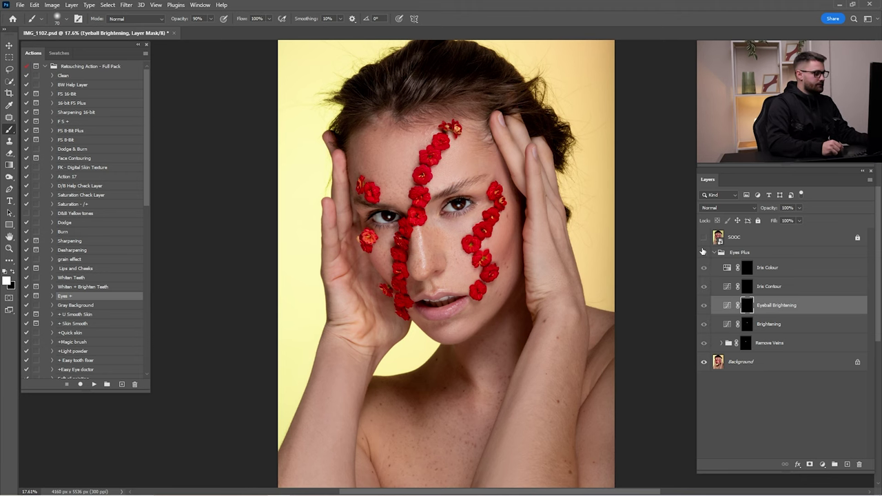
pyautogui.click(702, 252)
pyautogui.press('z')
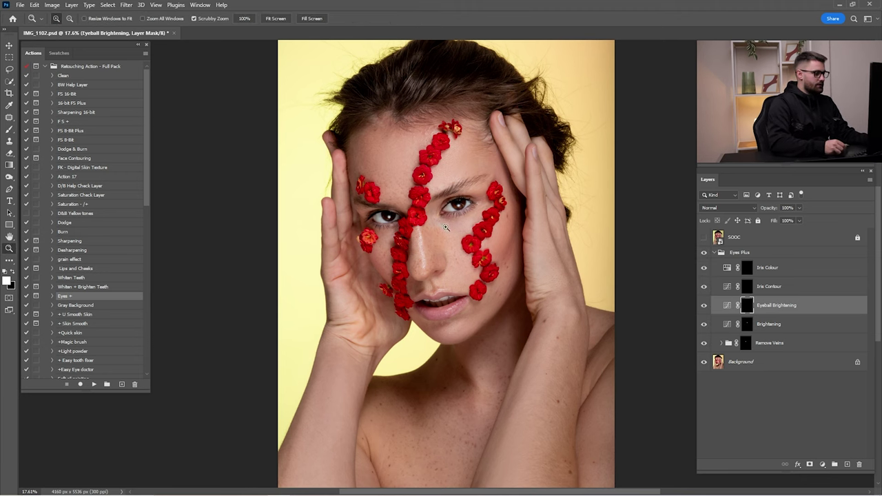
pyautogui.moveTo(443, 207); pyautogui.dragTo(592, 225)
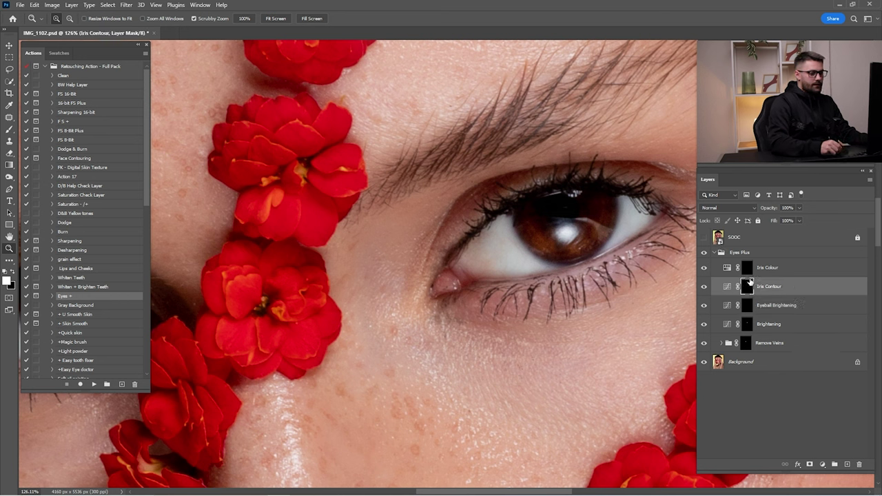
# Step: Brush the Iris Contour mask over the irises at 100% brush opacity
pyautogui.click(747, 287)
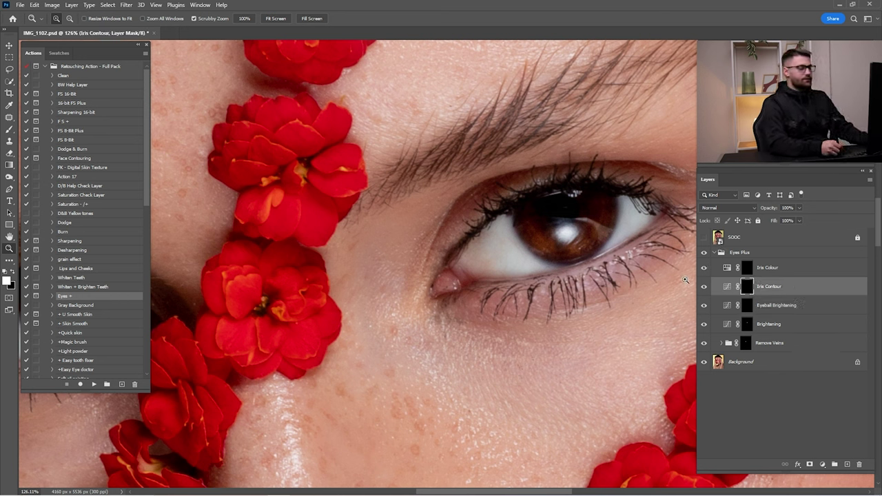
pyautogui.press('b')
pyautogui.press('0')
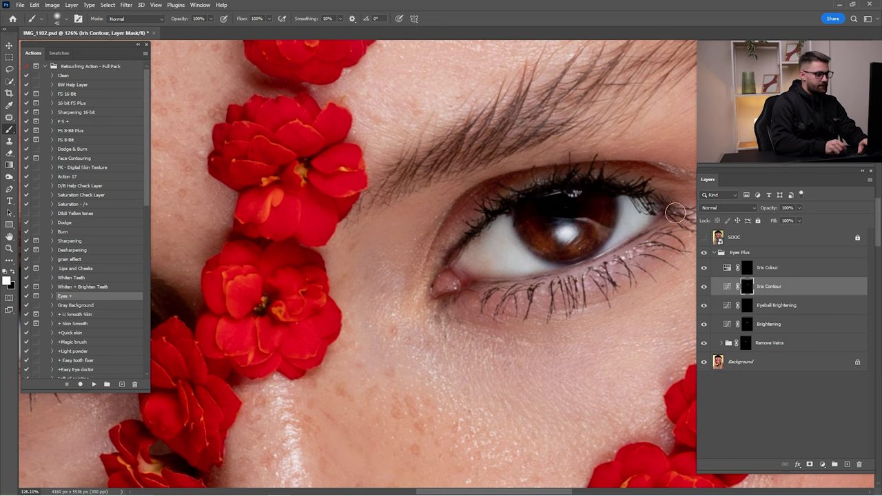
pyautogui.scroll(-2, 629, 191)
pyautogui.scroll(3, 629, 191)
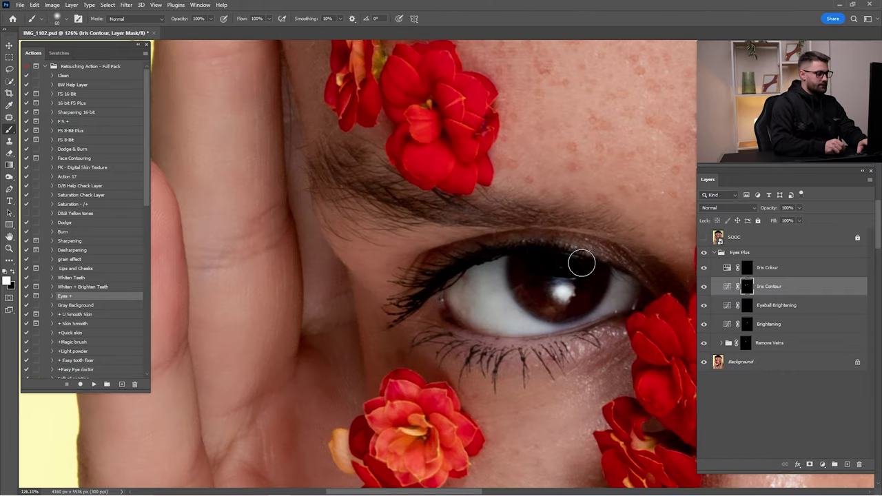
pyautogui.hotkey('ctrl', '0')
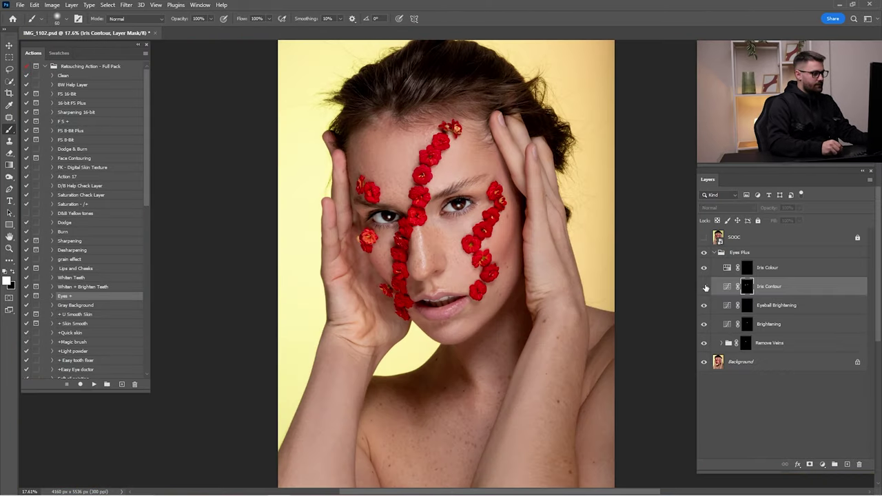
# Step: Set the Iris Contour layer to 35% opacity
pyautogui.click(787, 207)
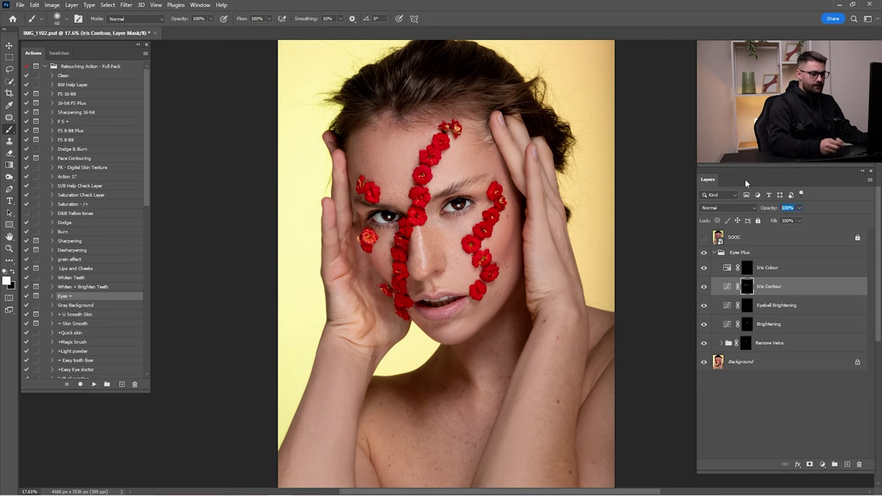
pyautogui.write('35')
pyautogui.press('Return')
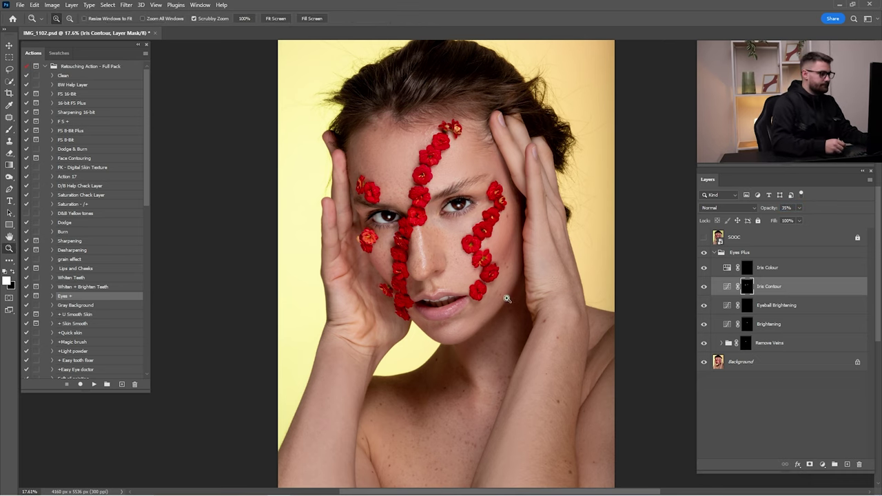
pyautogui.moveTo(487, 230); pyautogui.dragTo(748, 248)
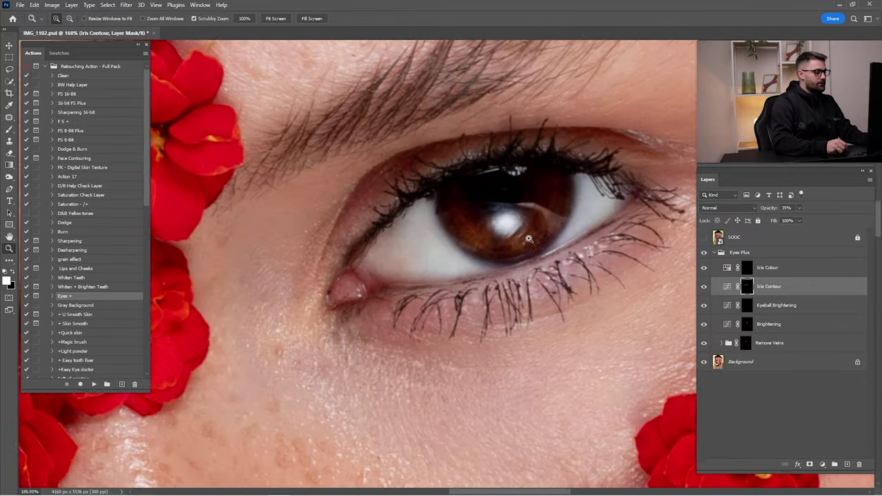
# Step: Paint the iris on the Iris Colour mask and colorize it blue at Hue 211, Saturation 22
pyautogui.click(765, 268)
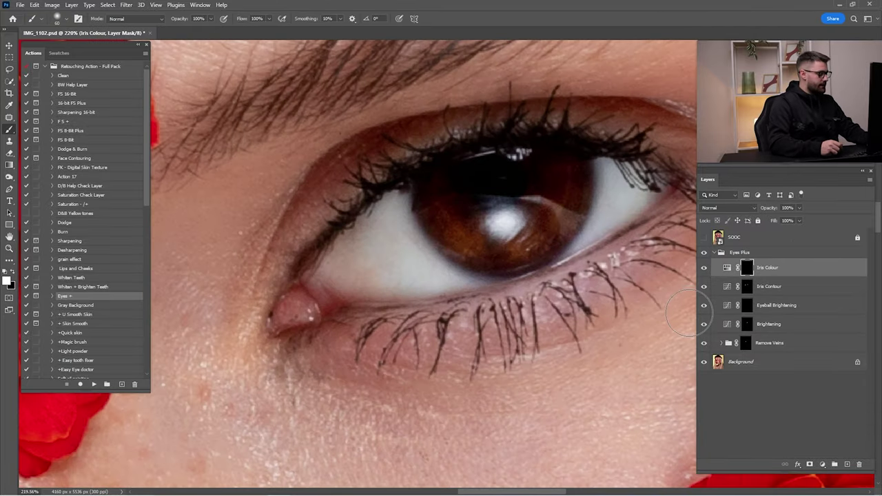
pyautogui.moveTo(482, 216)
pyautogui.mouseDown()
pyautogui.moveTo(462, 224)
pyautogui.moveTo(463, 195)
pyautogui.mouseUp()
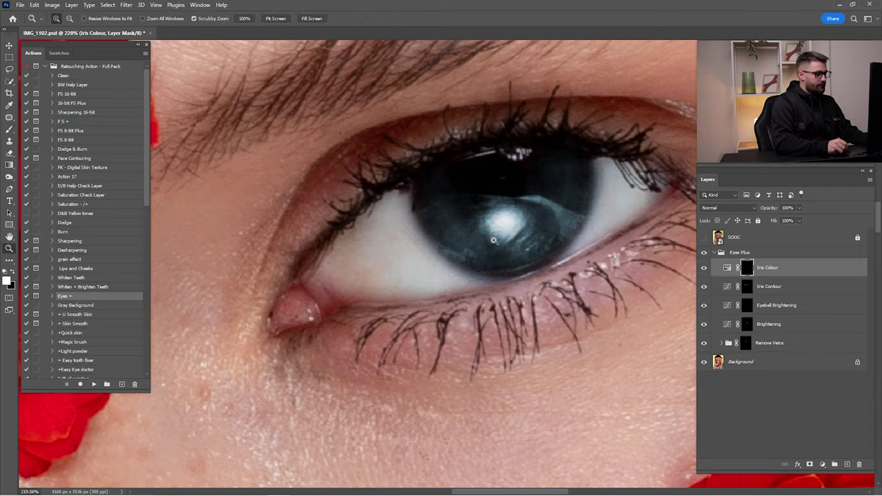
pyautogui.scroll(-5, 579, 234)
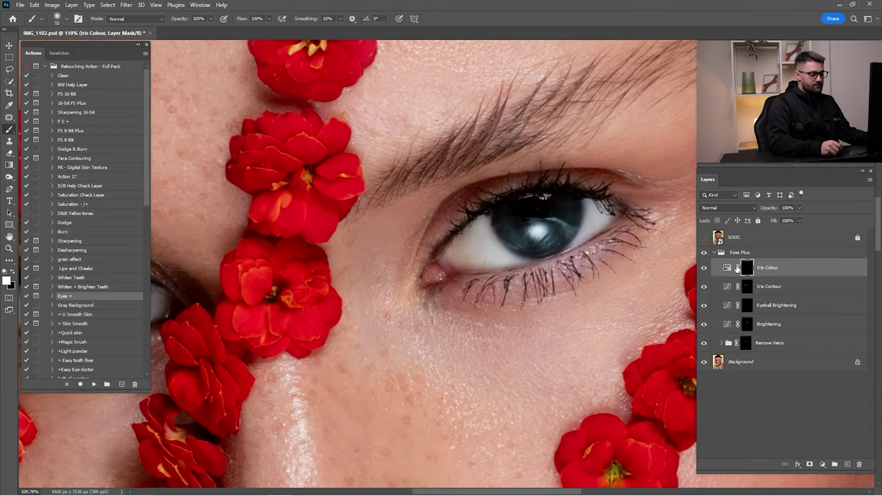
pyautogui.doubleClick(726, 268)
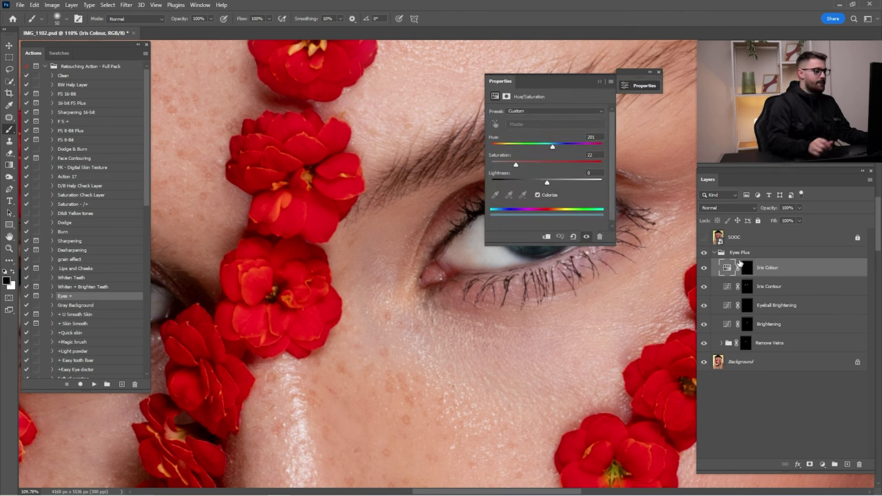
pyautogui.moveTo(560, 82); pyautogui.dragTo(313, 50)
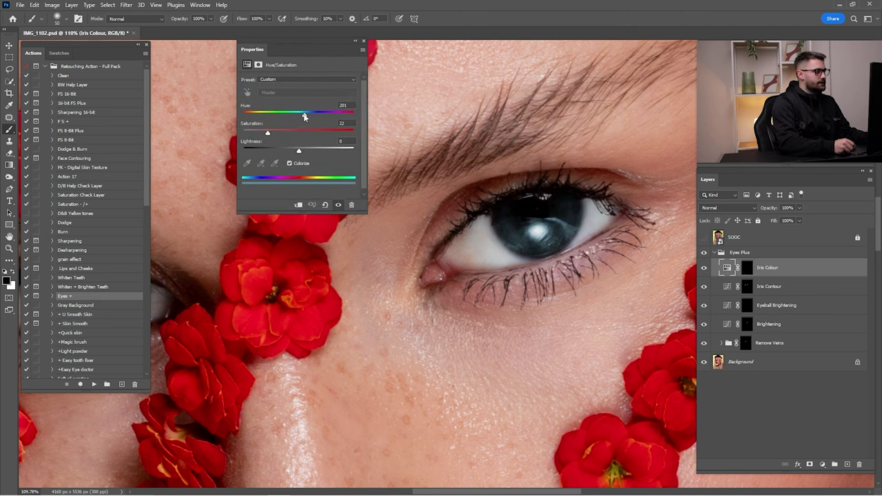
pyautogui.moveTo(305, 117)
pyautogui.mouseDown()
pyautogui.moveTo(264, 118)
pyautogui.moveTo(345, 121)
pyautogui.moveTo(310, 118)
pyautogui.mouseUp()
pyautogui.hotkey('ctrl', '0')
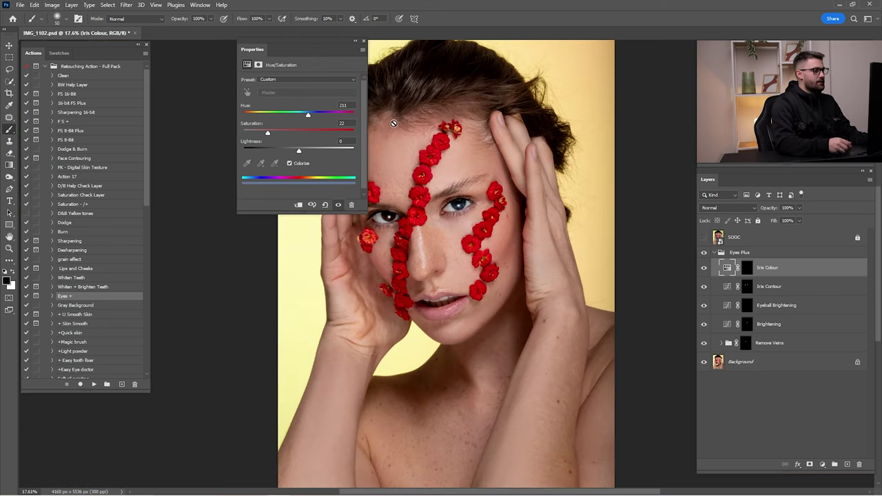
pyautogui.click(355, 41)
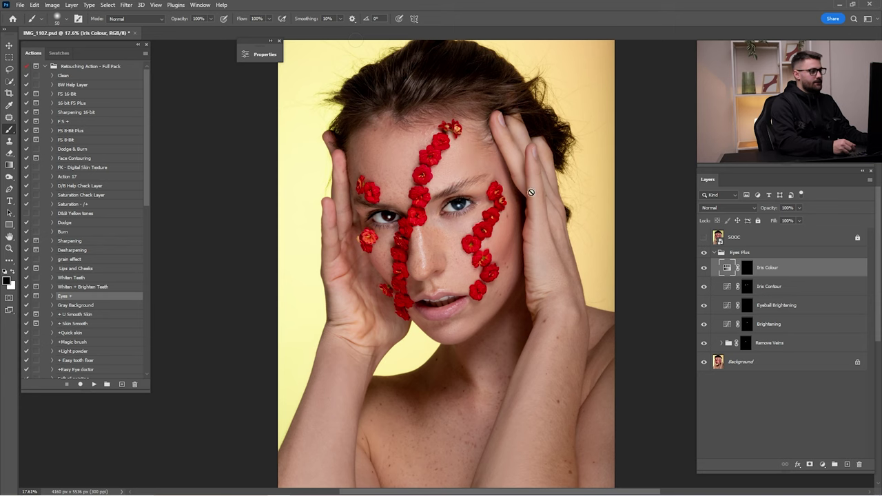
# Step: Delete the Iris Colour layer
pyautogui.click(858, 463)
pyautogui.press('Return')
pyautogui.click(858, 464)
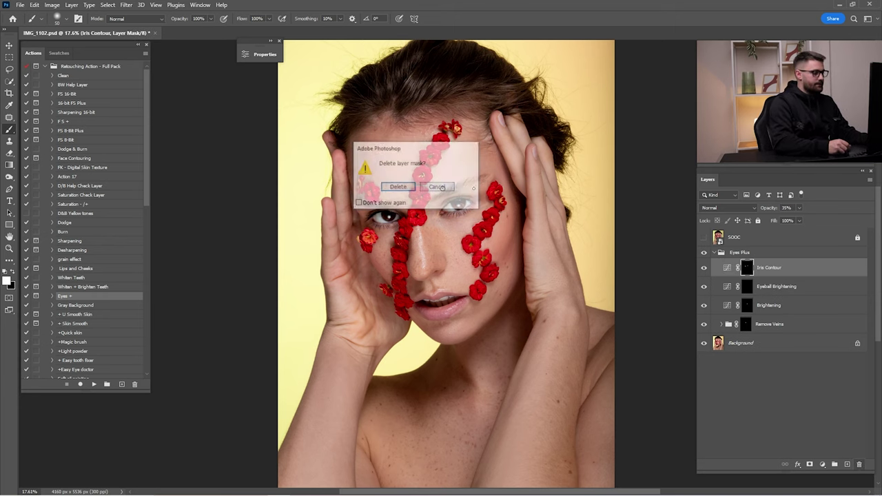
pyautogui.press('Return')
# Step: Compare the eyes with and without the Eyes Plus group, leaving it visible
pyautogui.click(713, 252)
pyautogui.click(703, 253)
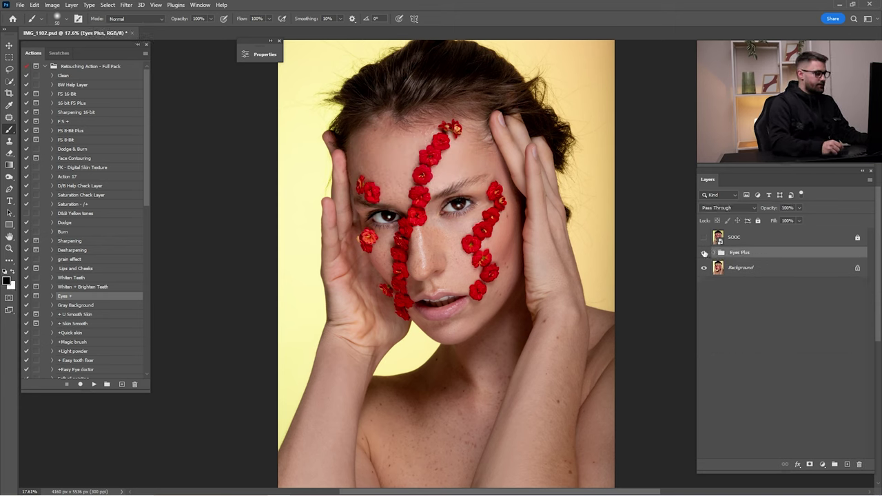
pyautogui.click(703, 253)
pyautogui.click(704, 253)
pyautogui.click(704, 253)
pyautogui.click(704, 253)
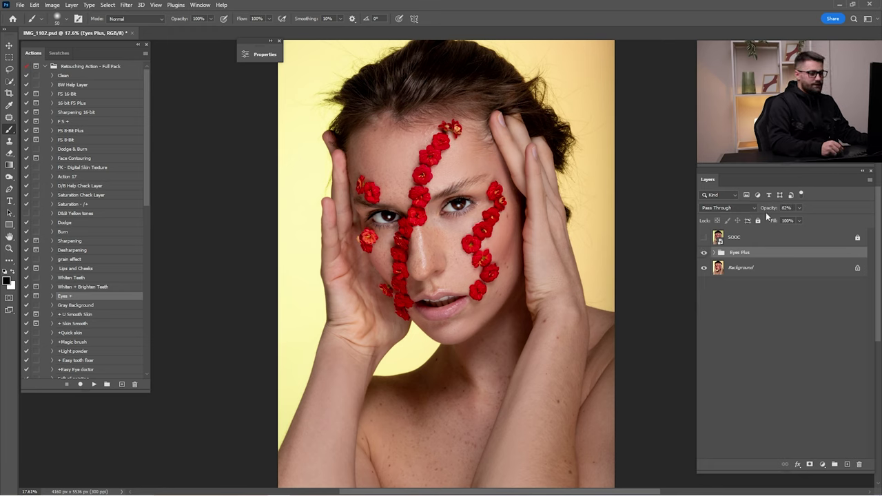
# Step: Merge the Eyes Plus group into the Background layer
pyautogui.keyDown('ctrl'); pyautogui.click(748, 275); pyautogui.keyUp('ctrl')
pyautogui.rightClick(748, 275)
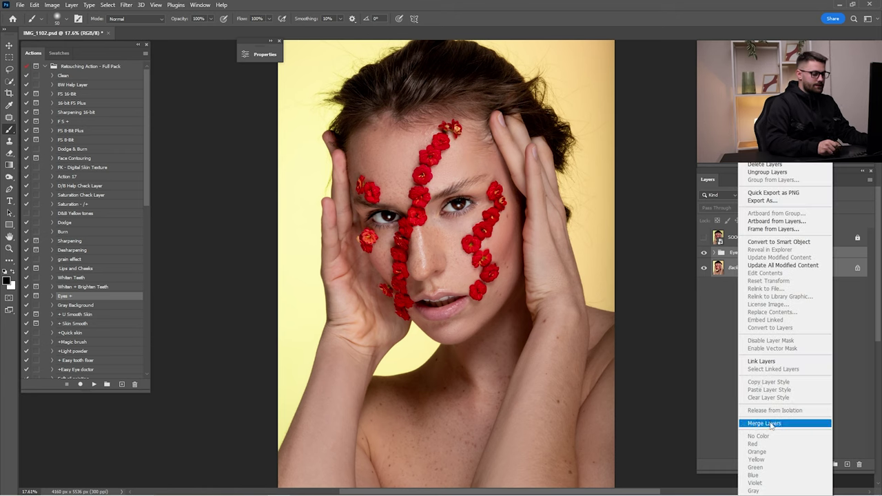
pyautogui.click(758, 422)
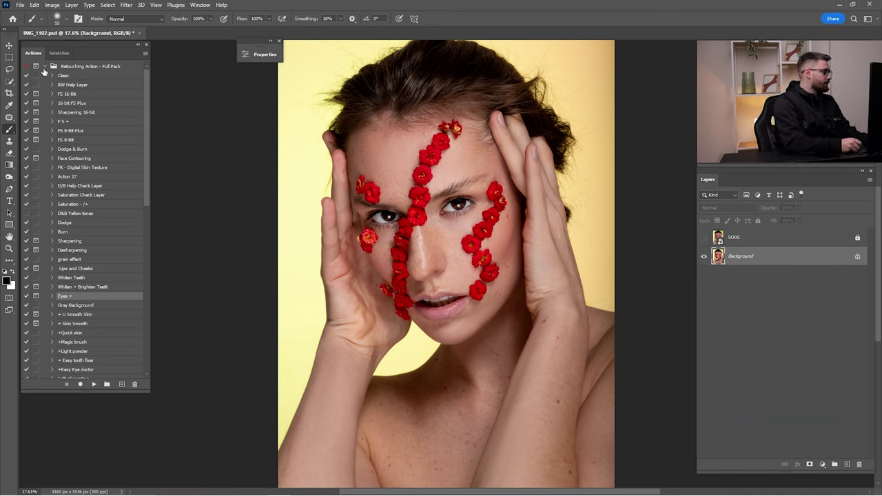
pyautogui.click(44, 66)
# Step: Play the Lips D/B action from the MUA Retouching Actions ES™ set
pyautogui.click(44, 76)
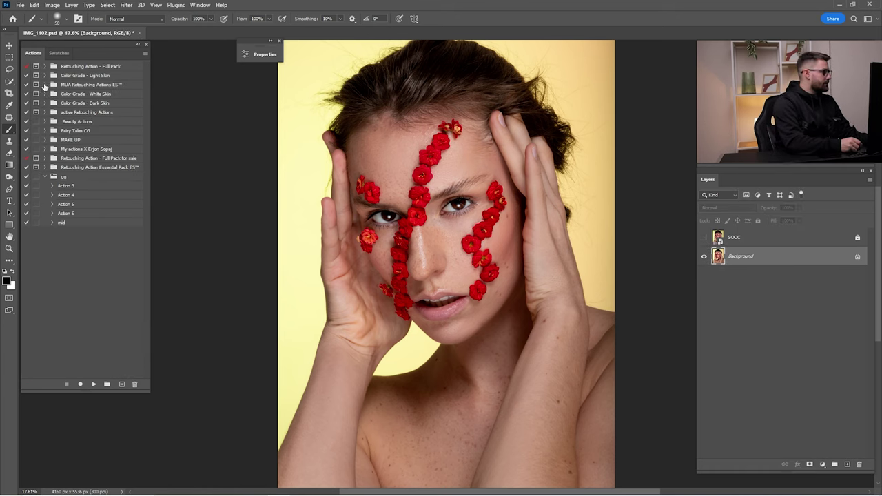
pyautogui.click(44, 85)
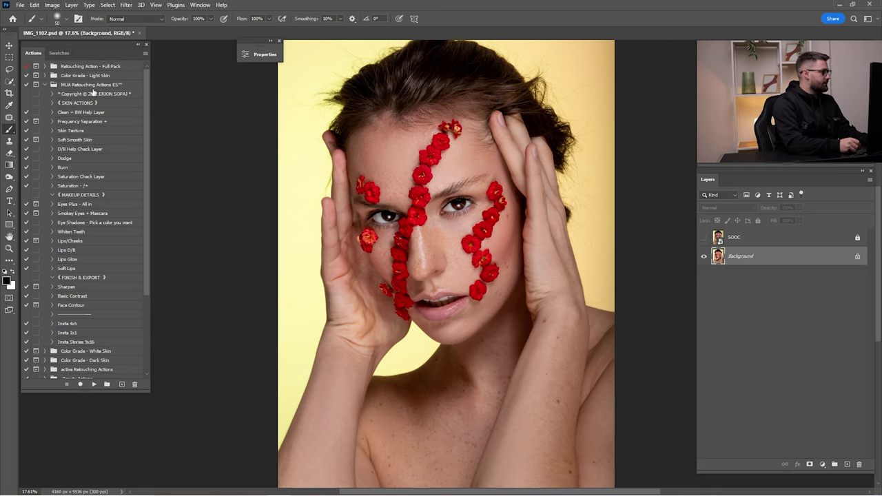
pyautogui.click(76, 252)
pyautogui.click(76, 268)
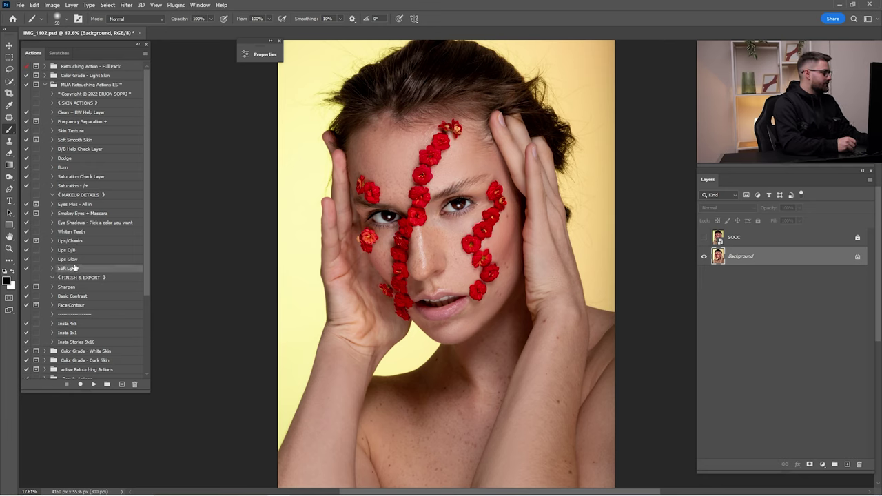
pyautogui.click(75, 248)
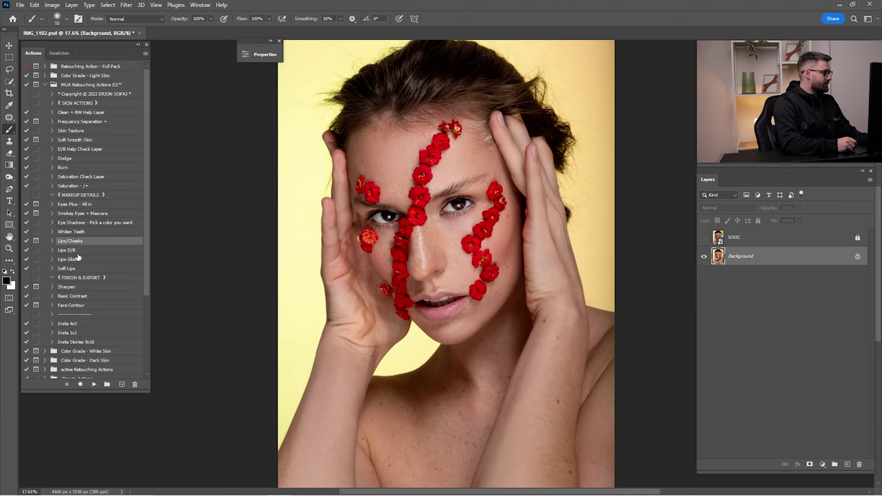
pyautogui.click(94, 384)
# Step: Zoom in on the lips and test a green stroke on the upper lip, then undo it
pyautogui.press('z')
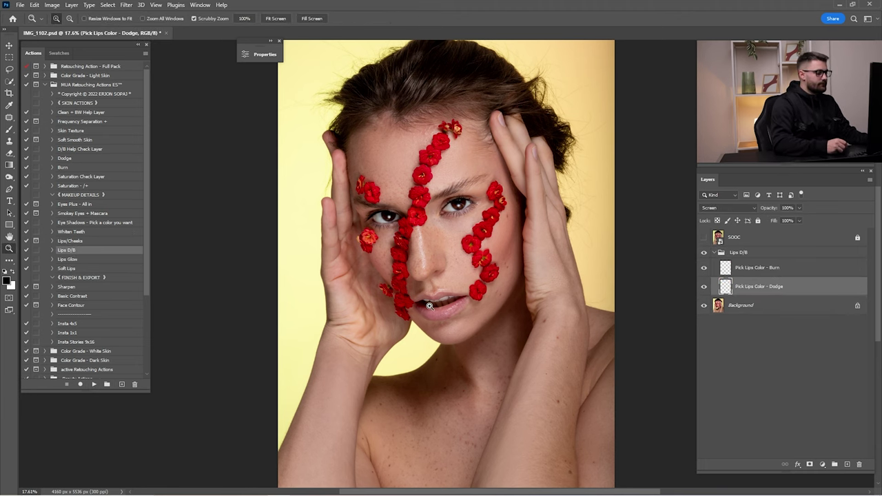
pyautogui.moveTo(441, 309); pyautogui.dragTo(559, 287)
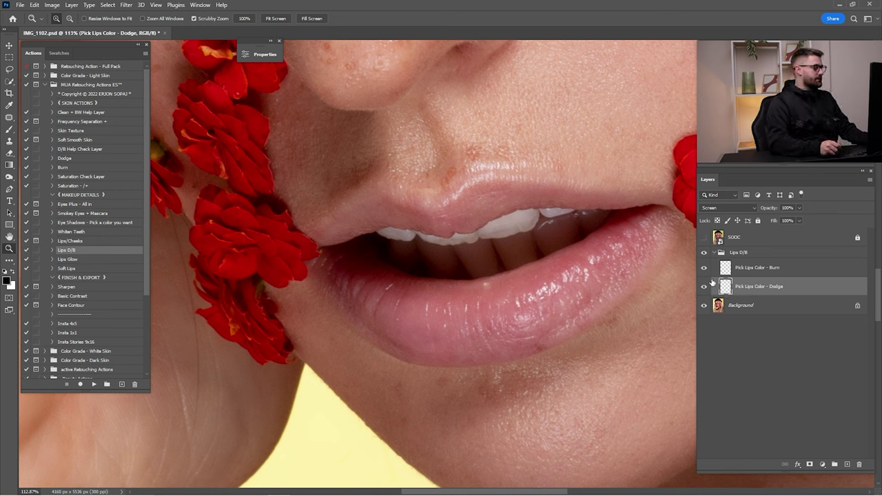
pyautogui.press('i')
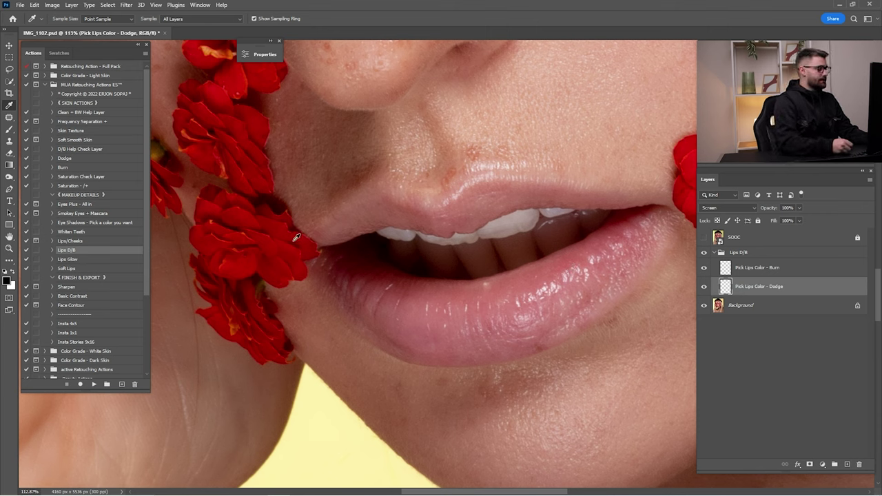
pyautogui.click(7, 281)
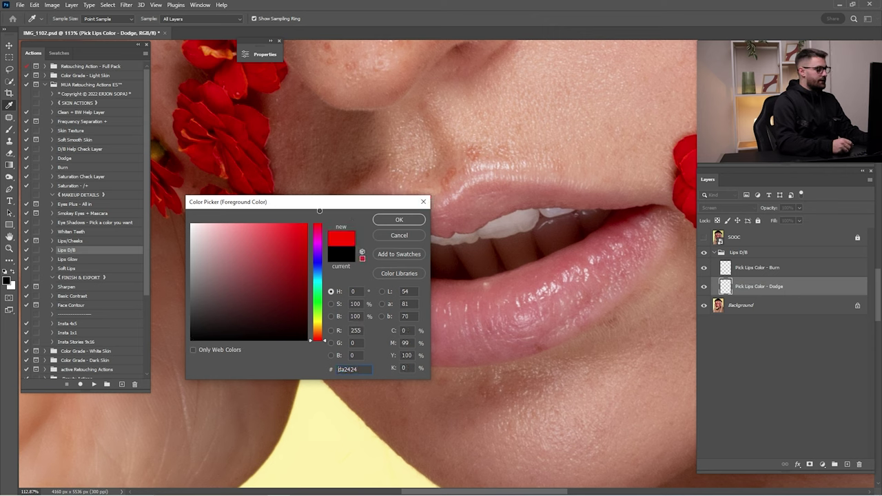
pyautogui.click(317, 312)
pyautogui.click(388, 223)
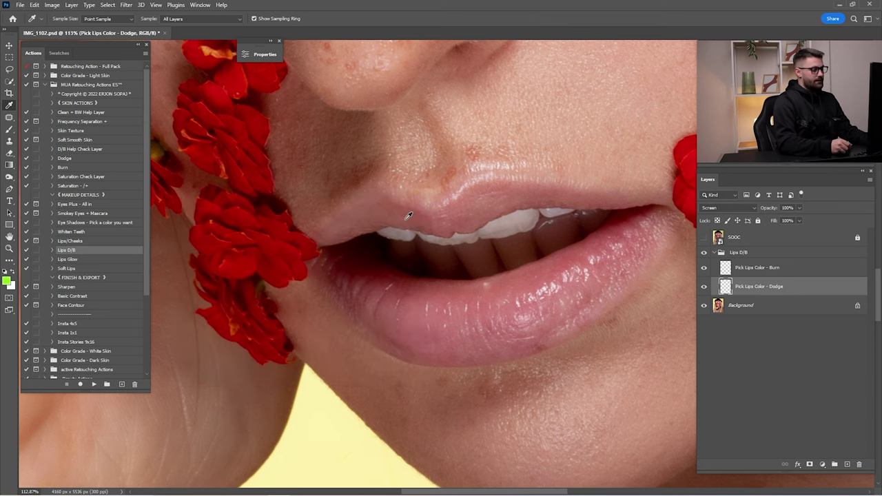
pyautogui.press('b')
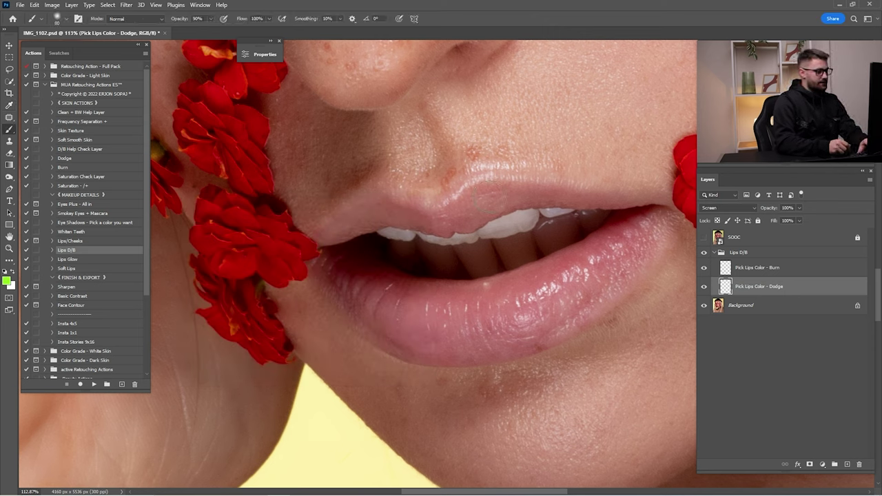
pyautogui.moveTo(487, 195)
pyautogui.mouseDown()
pyautogui.moveTo(459, 207)
pyautogui.moveTo(542, 194)
pyautogui.mouseUp()
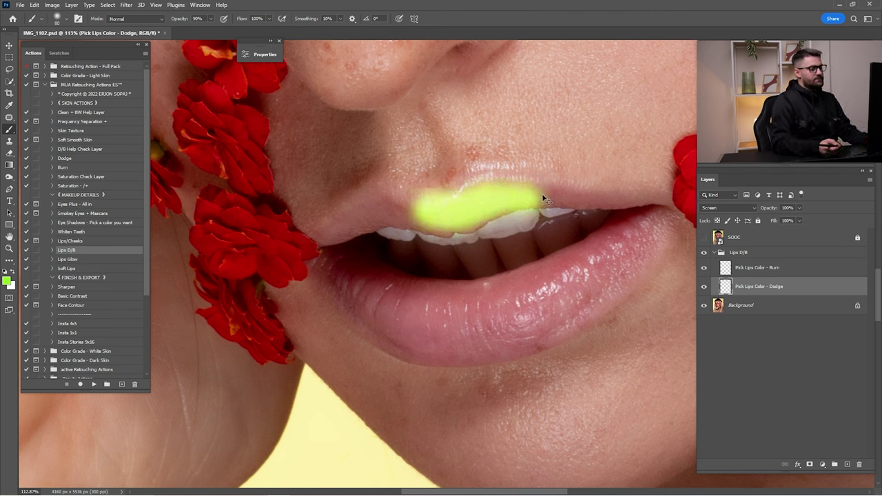
pyautogui.hotkey('ctrl', 'z')
# Step: Sample the lip colour and paint it softly on the Dodge layer, comparing before and after
pyautogui.press('i')
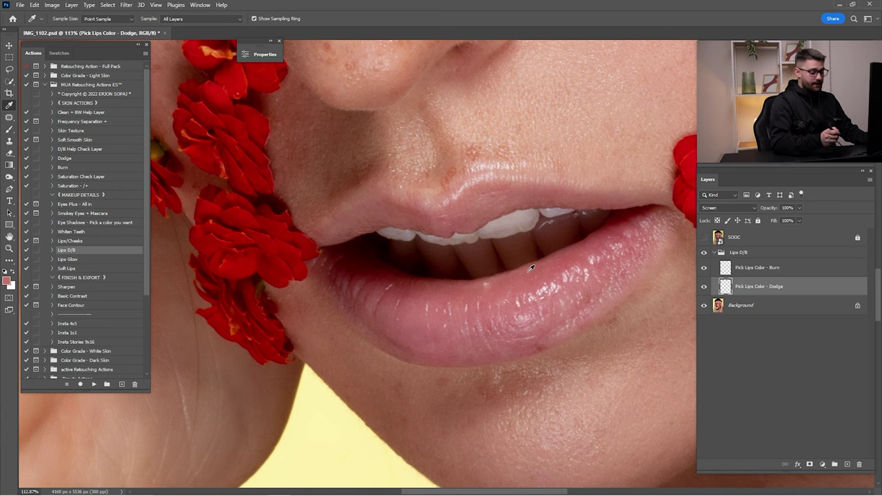
pyautogui.press('b')
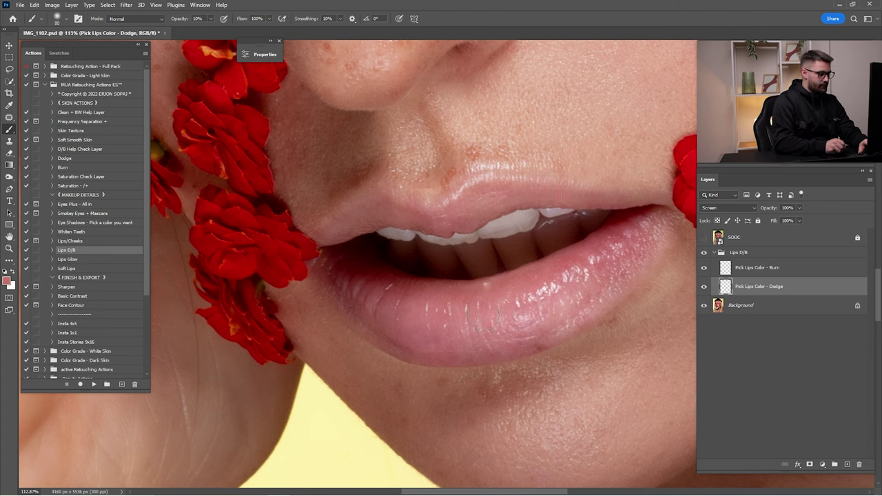
pyautogui.press('z')
pyautogui.hotkey('ctrl', '0')
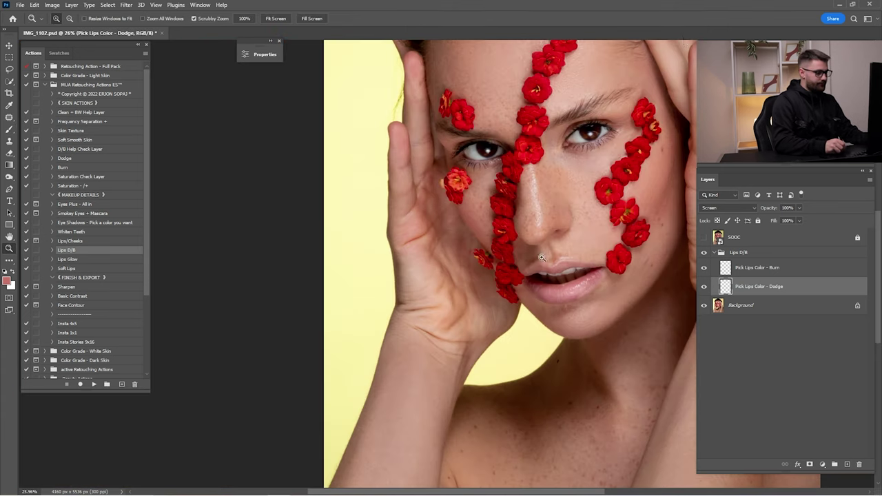
pyautogui.click(705, 286)
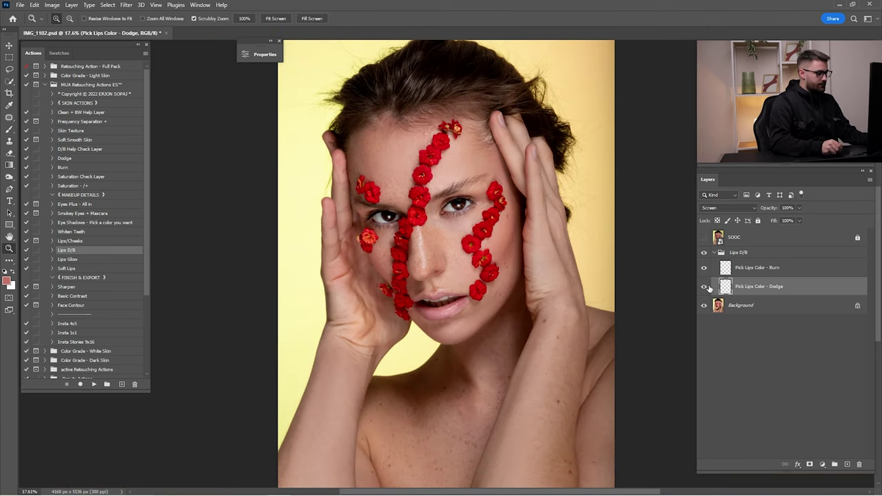
pyautogui.click(705, 287)
pyautogui.click(705, 287)
pyautogui.moveTo(427, 314); pyautogui.dragTo(760, 233)
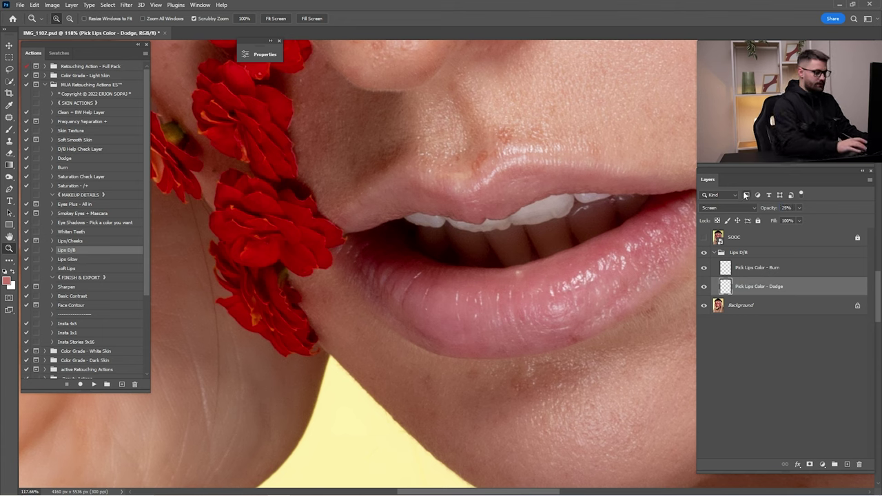
pyautogui.click(748, 273)
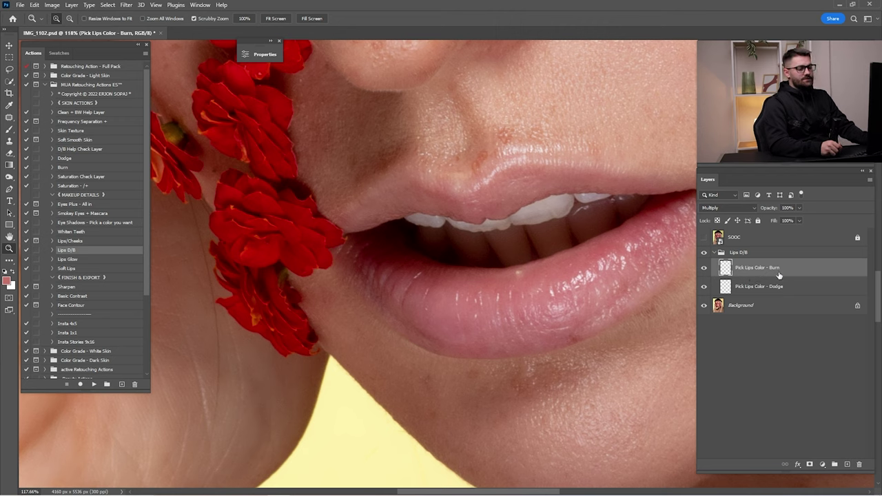
# Step: Paint darker burn strokes along the lips on the Pick Lips Color - Burn layer
pyautogui.press('i')
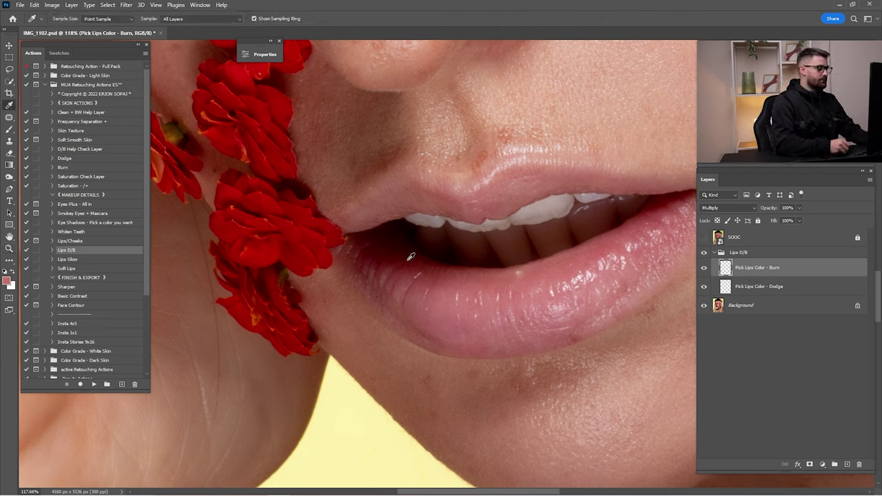
pyautogui.press('b')
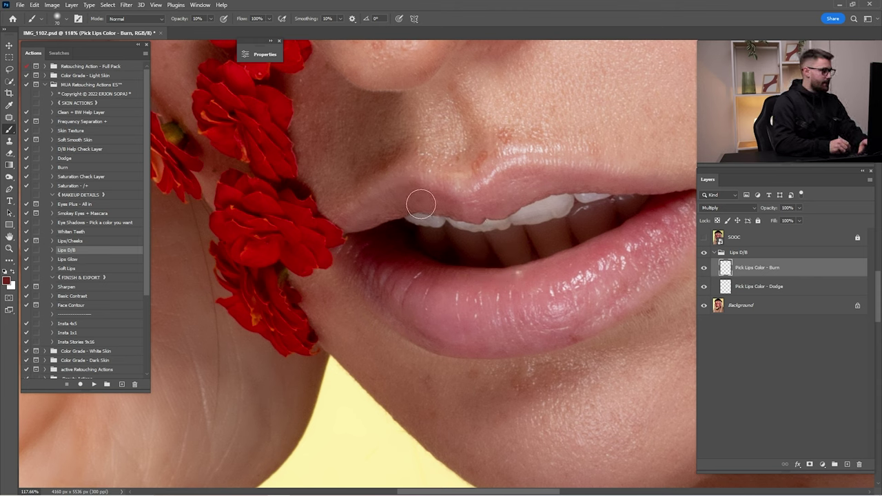
pyautogui.moveTo(432, 288)
pyautogui.mouseDown()
pyautogui.moveTo(474, 330)
pyautogui.moveTo(625, 307)
pyautogui.mouseUp()
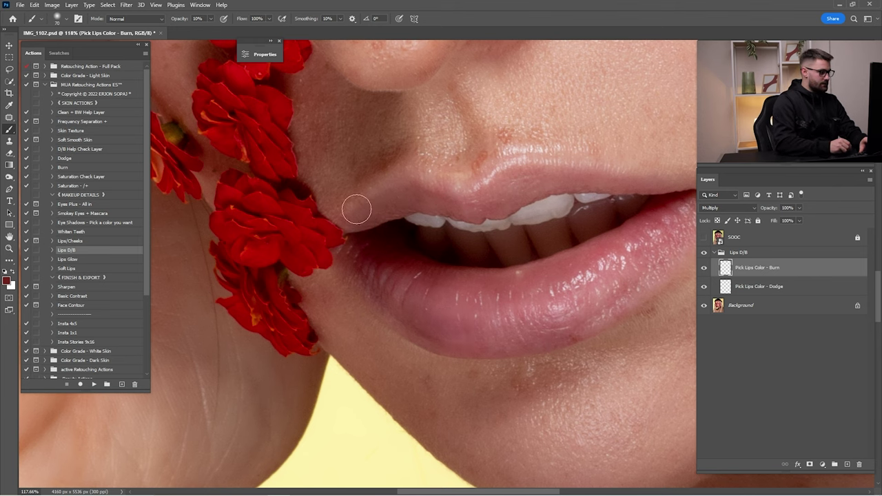
pyautogui.hotkey('ctrl', '0')
pyautogui.click(704, 268)
pyautogui.click(704, 268)
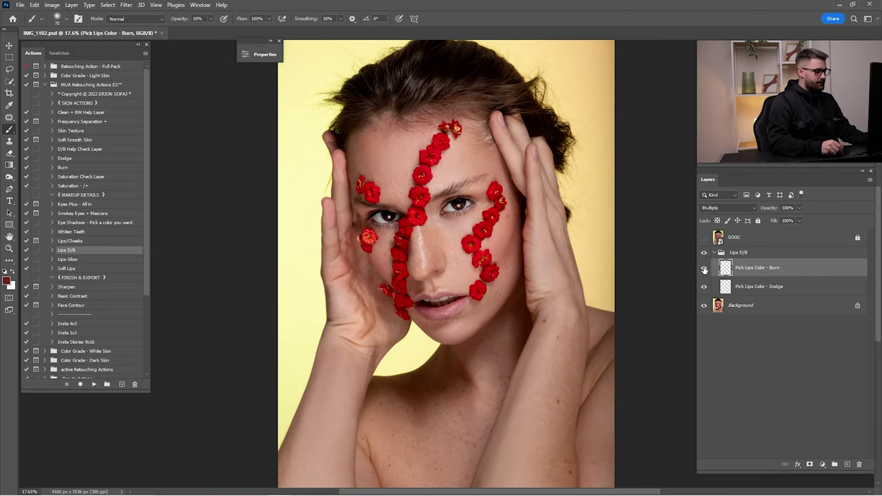
pyautogui.click(704, 268)
pyautogui.click(704, 268)
pyautogui.press('z')
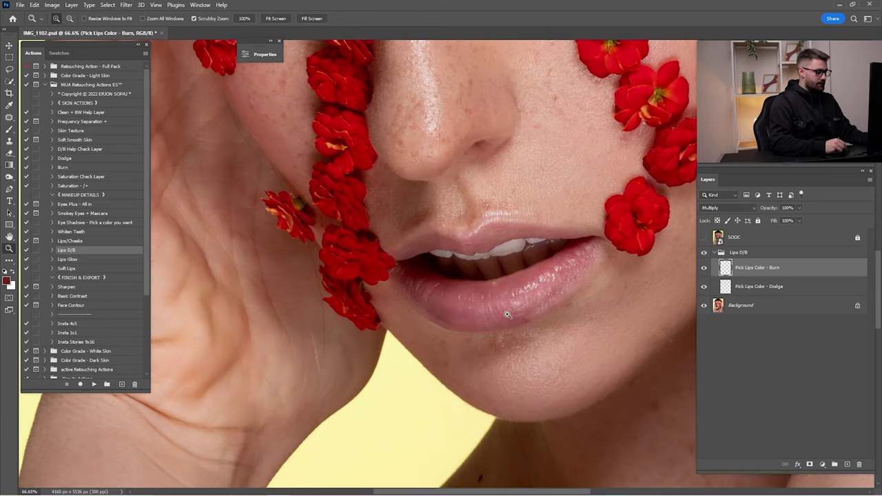
pyautogui.moveTo(519, 307); pyautogui.dragTo(817, 167)
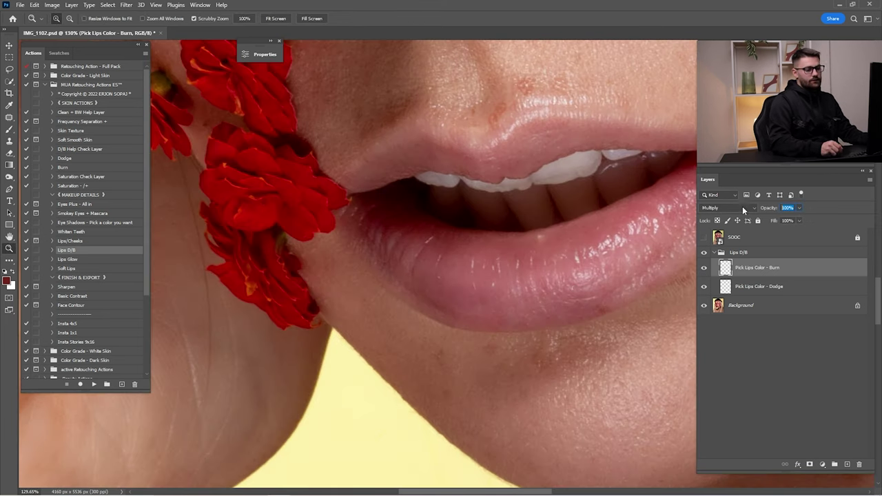
# Step: Set the burn layer to 20% opacity and merge the Lips D/B group into Background
pyautogui.write('20')
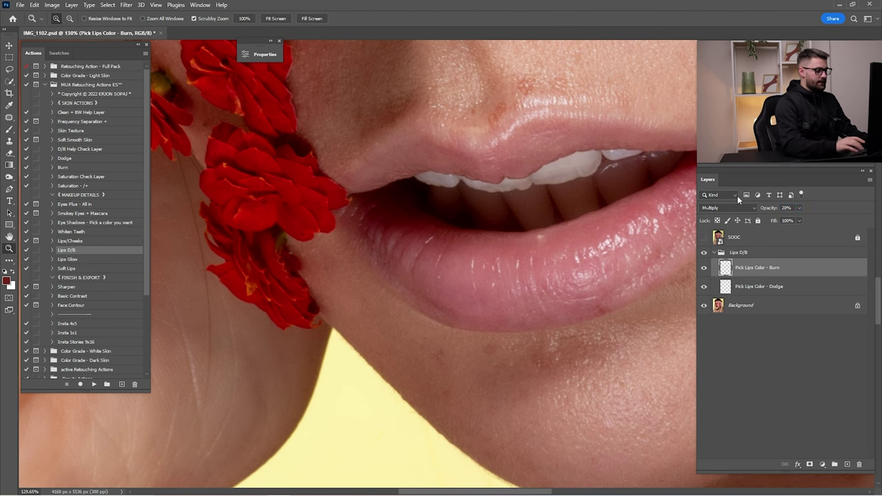
pyautogui.hotkey('ctrl', '0')
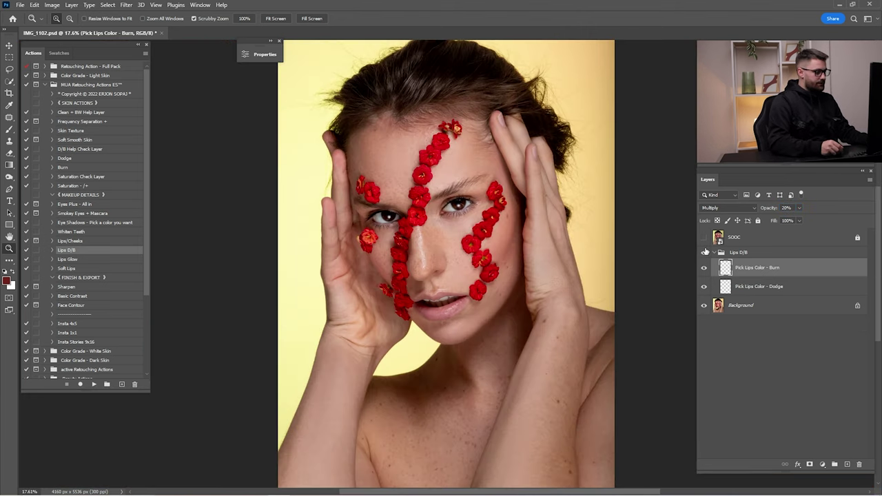
pyautogui.click(713, 252)
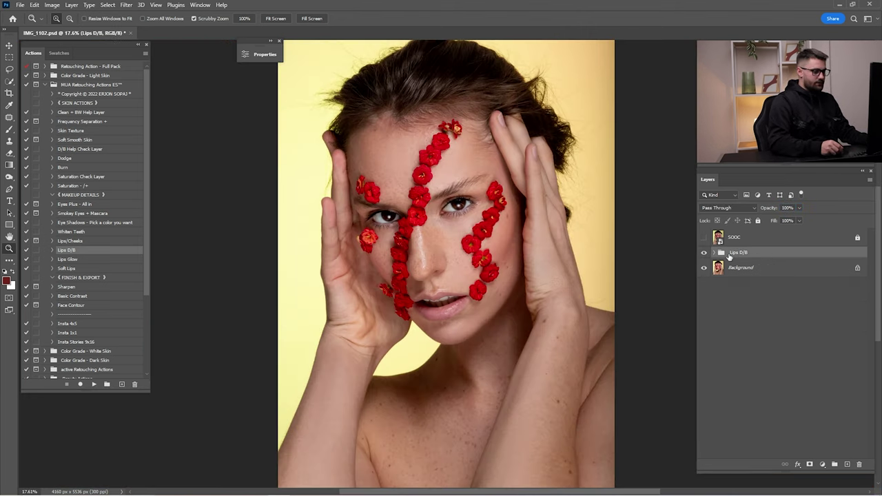
pyautogui.keyDown('ctrl'); pyautogui.click(737, 270); pyautogui.keyUp('ctrl')
pyautogui.rightClick(742, 252)
pyautogui.click(765, 425)
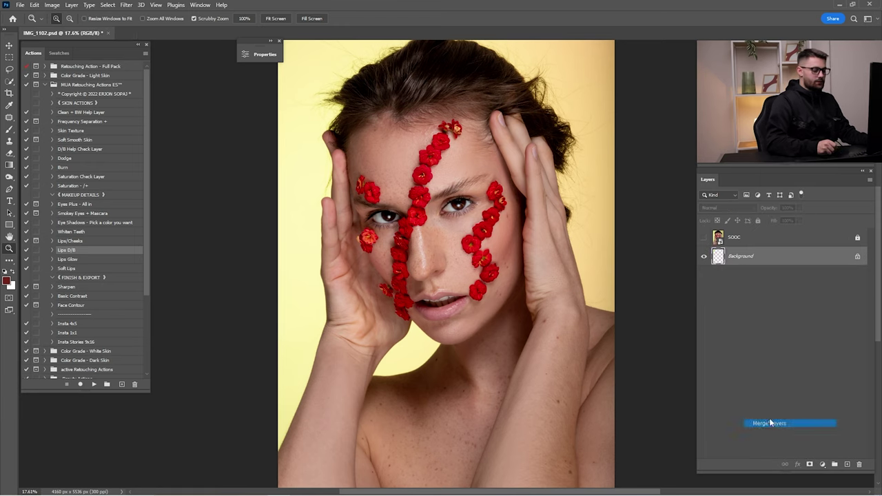
pyautogui.click(81, 260)
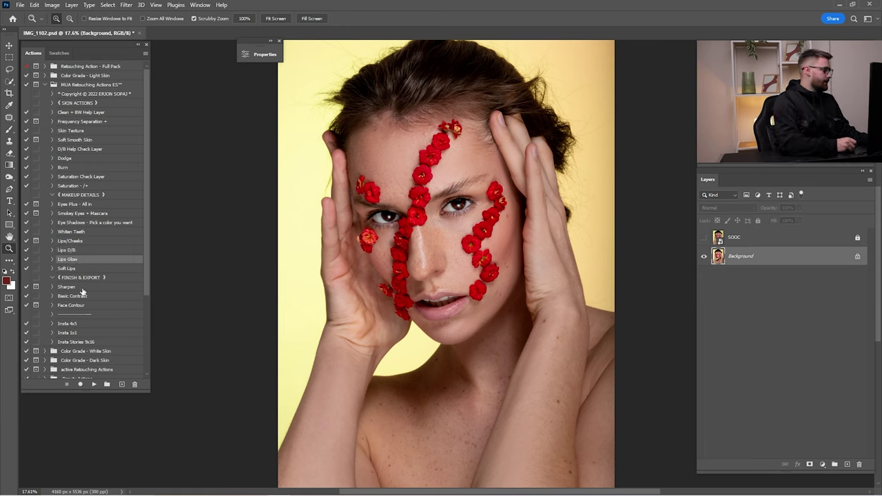
# Step: Play the Lips Glow action and paint the glow onto the upper and lower lips
pyautogui.click(93, 385)
pyautogui.moveTo(440, 304); pyautogui.dragTo(496, 312)
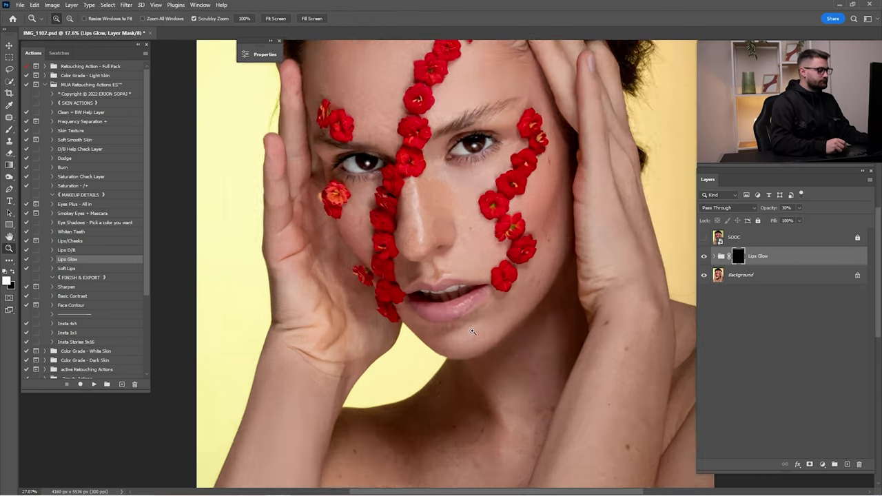
pyautogui.press('b')
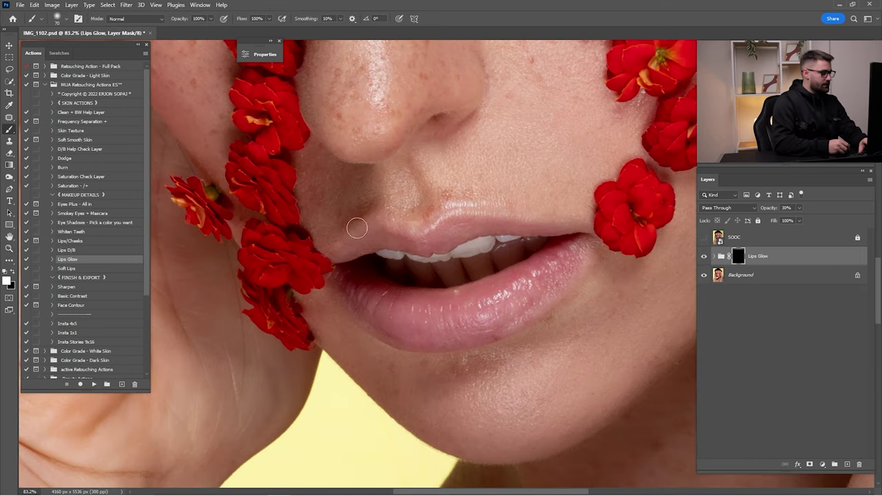
pyautogui.moveTo(368, 242); pyautogui.dragTo(424, 239)
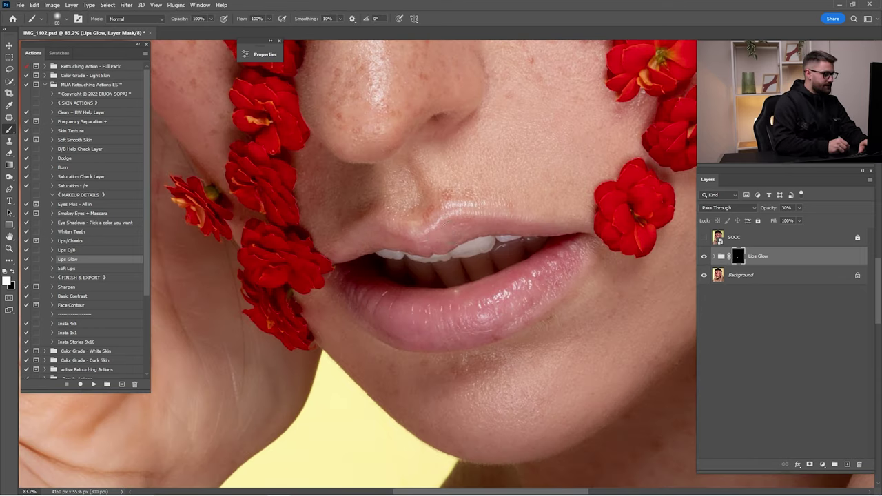
pyautogui.moveTo(558, 253)
pyautogui.mouseDown()
pyautogui.moveTo(556, 277)
pyautogui.moveTo(465, 297)
pyautogui.moveTo(368, 295)
pyautogui.moveTo(479, 316)
pyautogui.mouseUp()
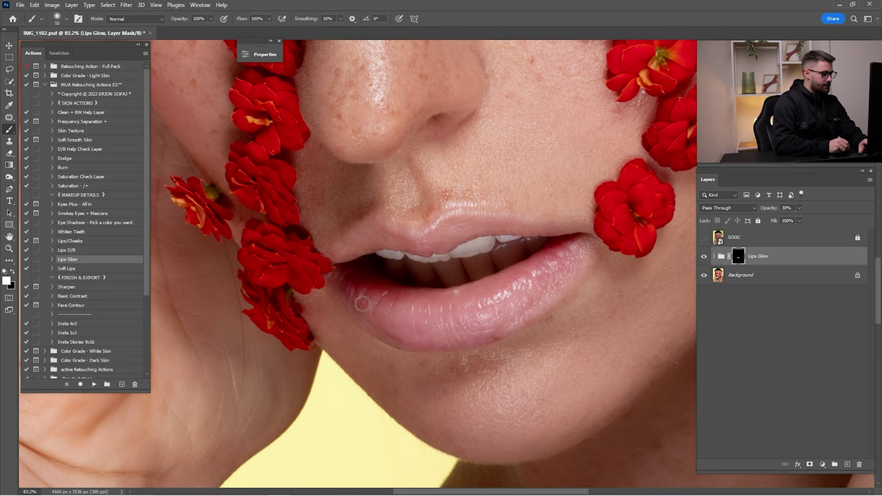
pyautogui.hotkey('ctrl', '0')
# Step: Compare the glow on and off and set the Lips Glow group to 10% opacity
pyautogui.click(703, 258)
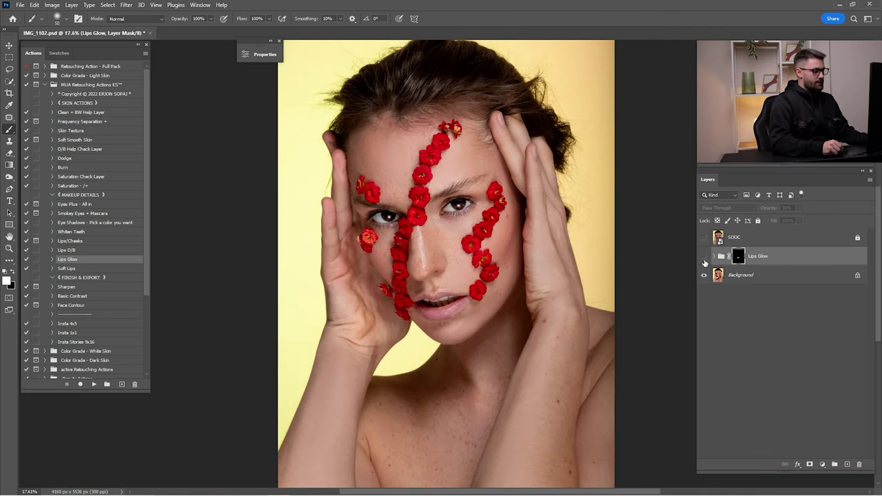
pyautogui.click(703, 258)
pyautogui.click(703, 258)
pyautogui.click(703, 257)
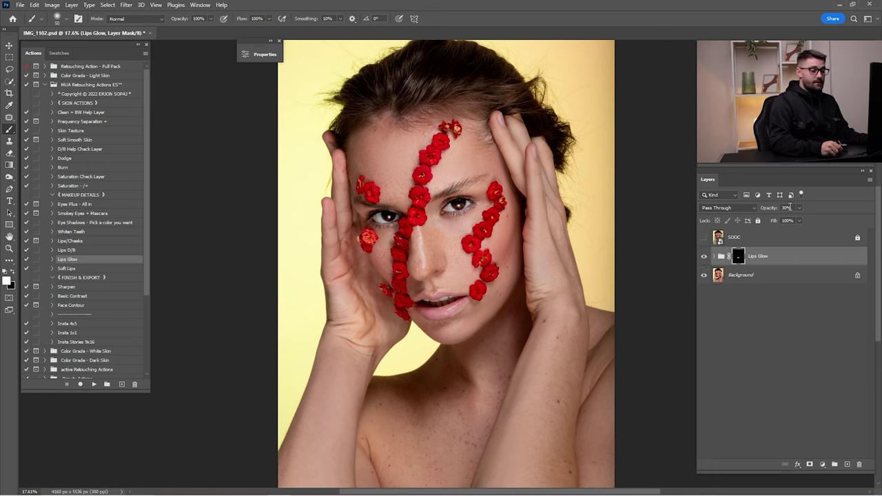
pyautogui.write('10')
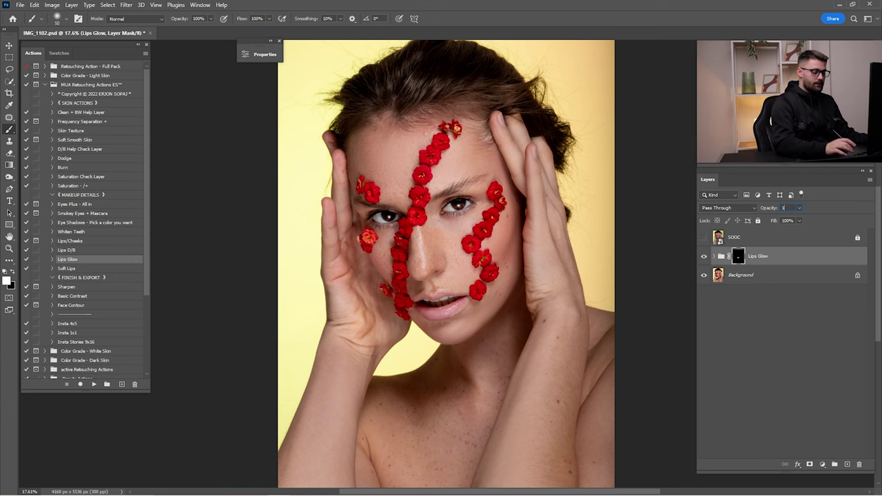
pyautogui.press('Return')
pyautogui.press('\\')
pyautogui.press('\\')
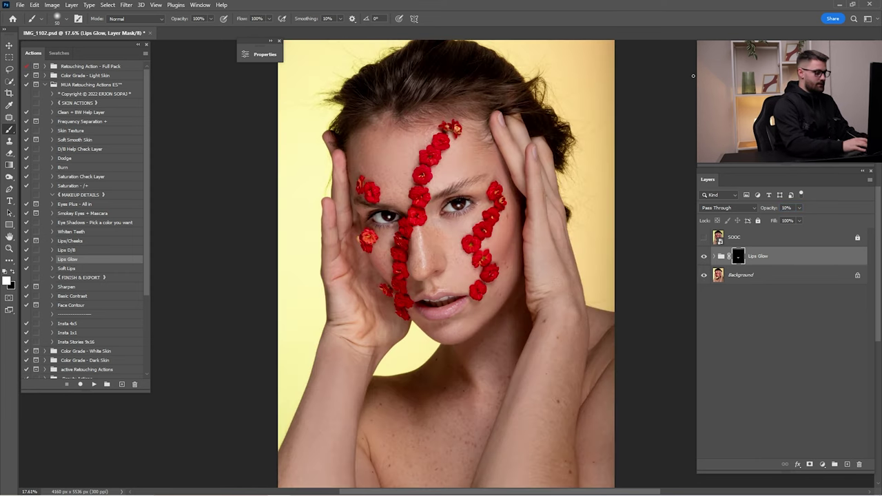
# Step: Compare against the unretouched original and merge the Lips Glow group into Background
pyautogui.click(703, 237)
pyautogui.click(703, 239)
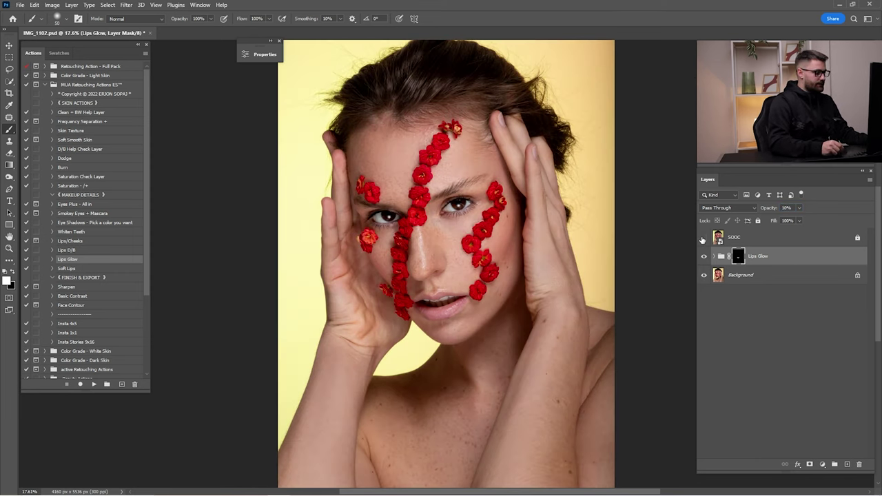
pyautogui.click(703, 238)
pyautogui.click(704, 238)
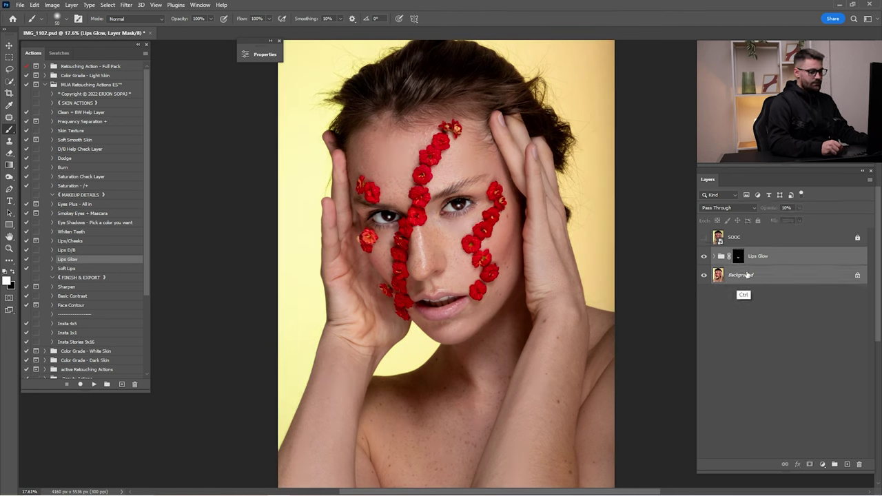
pyautogui.click(749, 261)
pyautogui.rightClick(761, 260)
pyautogui.click(785, 422)
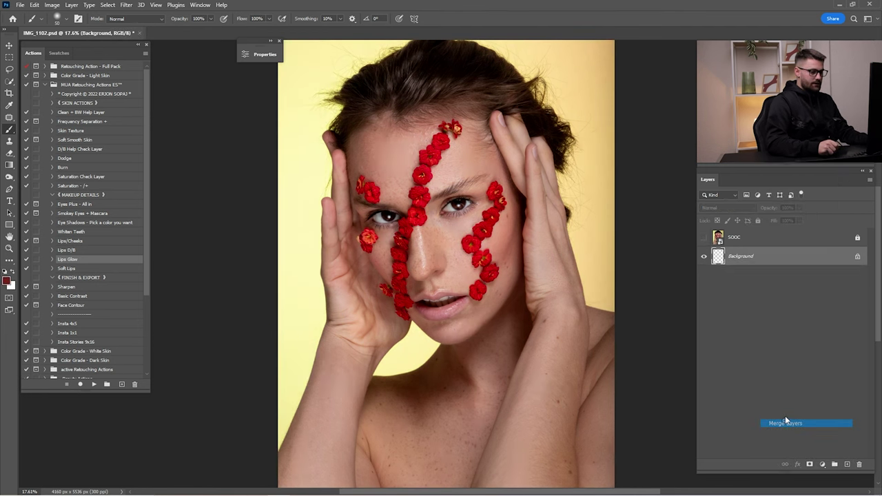
pyautogui.click(74, 269)
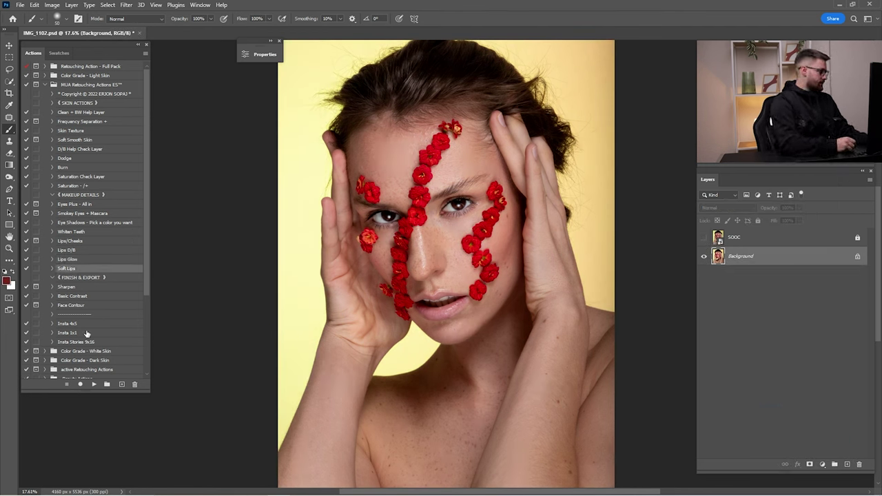
# Step: Run the Soft Lips action and zoom in on the lips with the brush ready
pyautogui.click(95, 384)
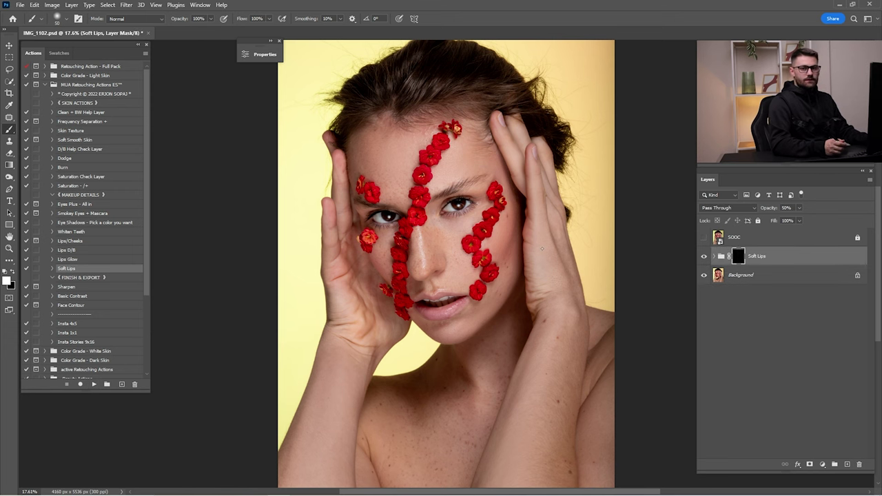
pyautogui.press('z')
pyautogui.moveTo(432, 303); pyautogui.dragTo(477, 329)
pyautogui.scroll(1, 489, 291)
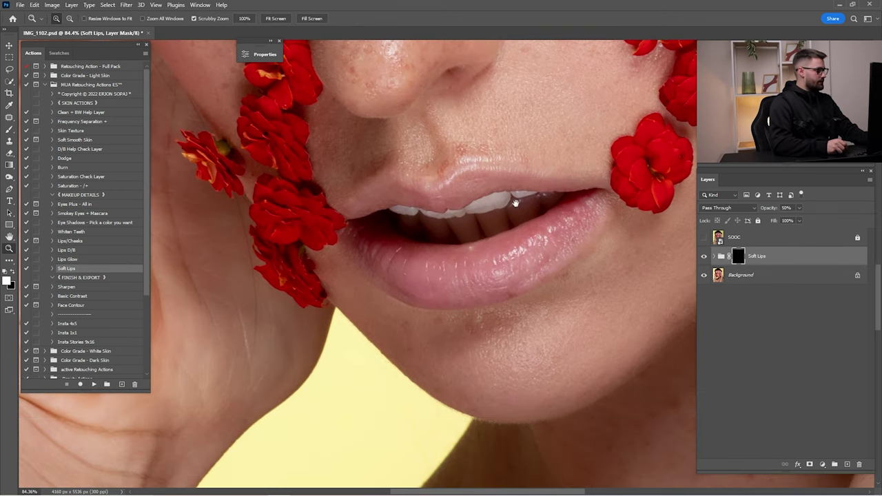
pyautogui.scroll(1, 516, 200)
pyautogui.press('b')
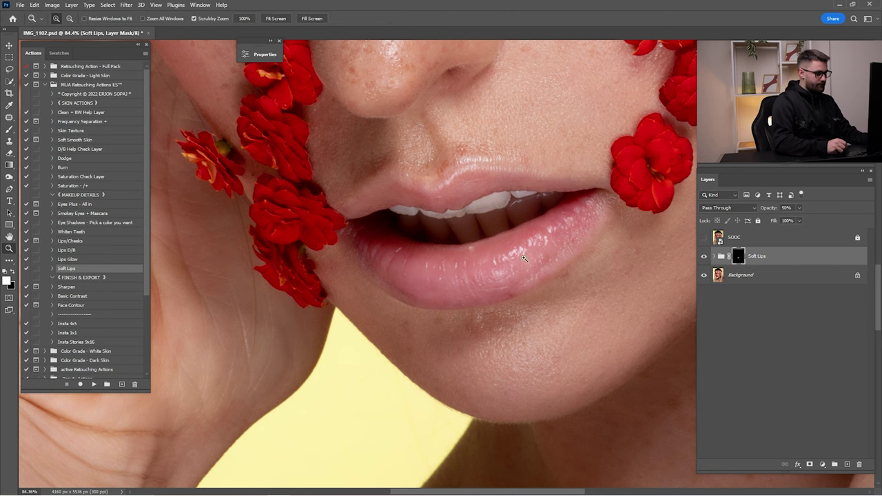
pyautogui.scroll(5, 549, 240)
# Step: Compare the lips with and without the Soft Lips smoothing
pyautogui.click(703, 257)
pyautogui.click(704, 256)
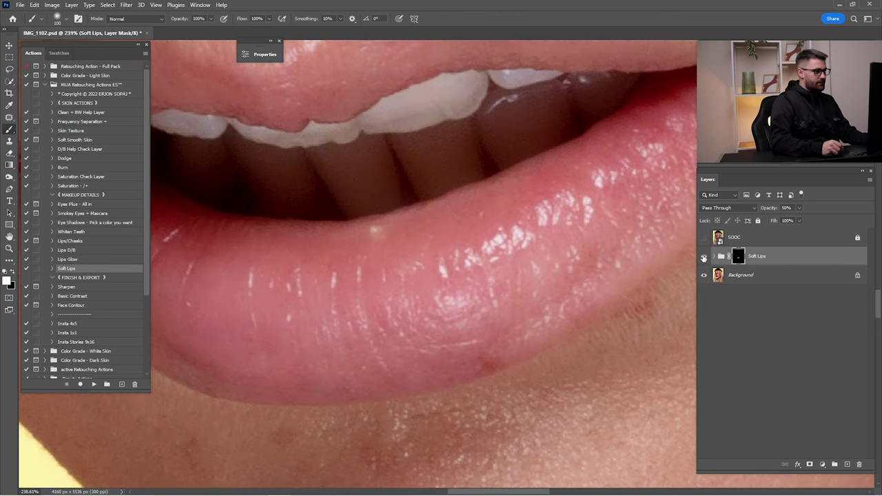
pyautogui.click(703, 257)
pyautogui.click(703, 256)
pyautogui.scroll(3, 627, 249)
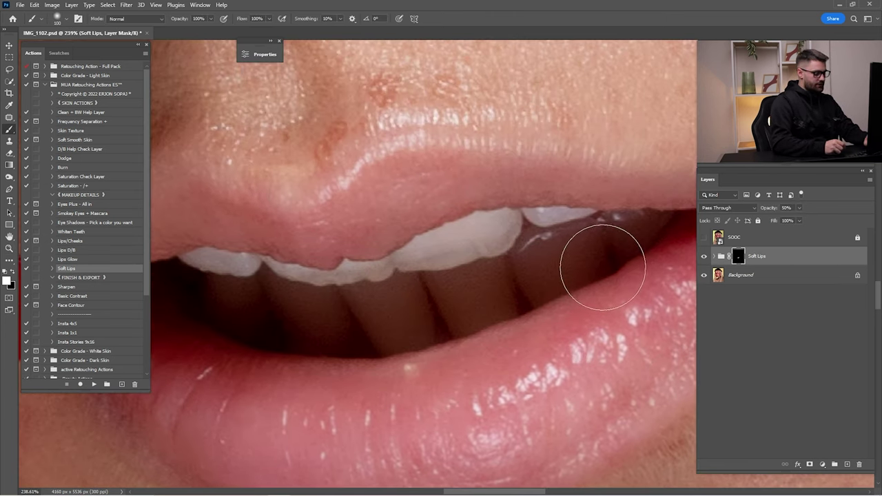
pyautogui.moveTo(352, 214)
pyautogui.mouseDown()
pyautogui.moveTo(393, 203)
pyautogui.moveTo(380, 183)
pyautogui.mouseUp()
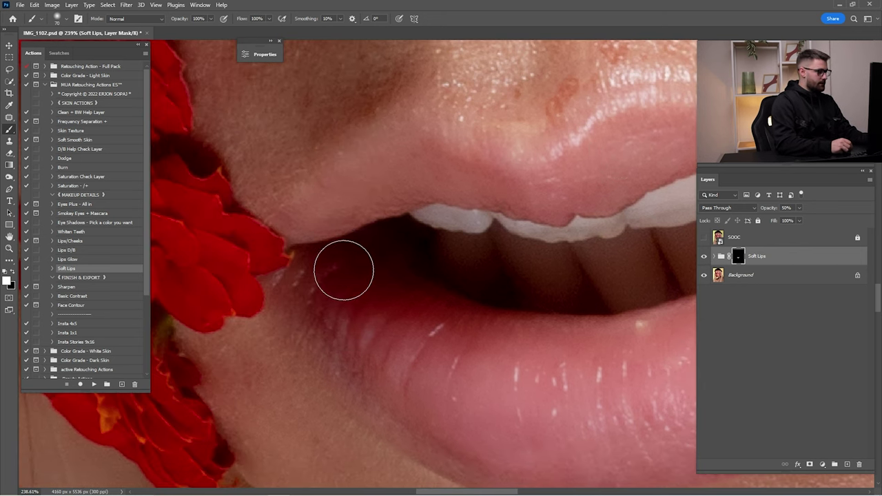
pyautogui.scroll(-3, 414, 331)
pyautogui.hscroll(5, 462, 282)
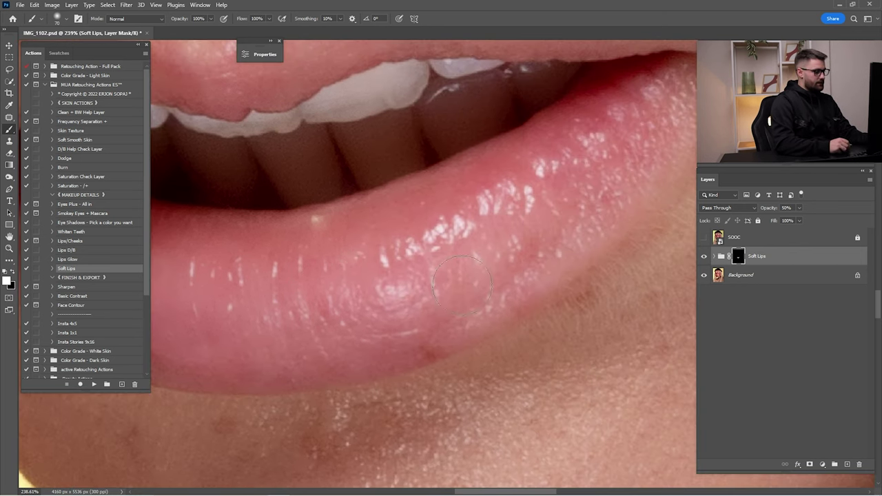
pyautogui.scroll(3, 602, 182)
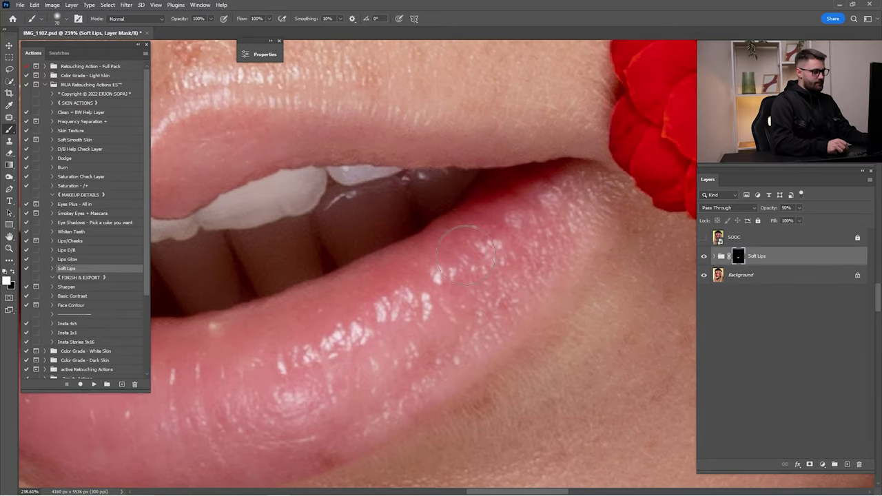
pyautogui.scroll(-5, 465, 254)
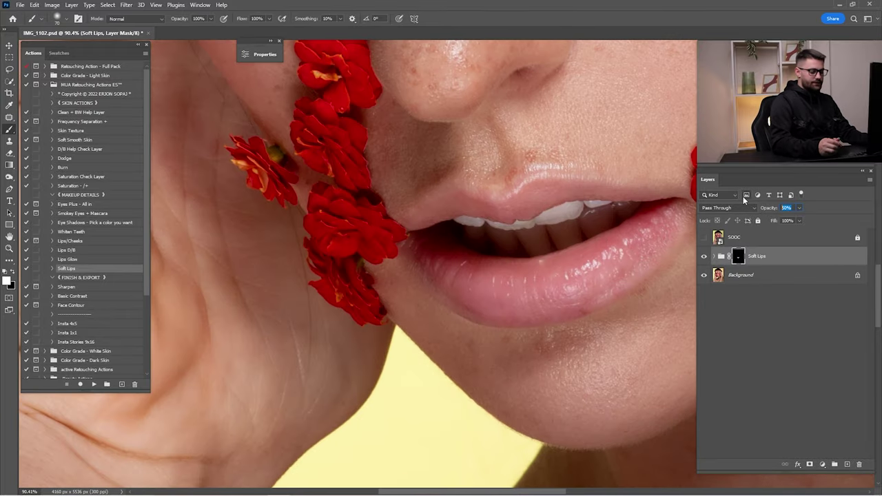
pyautogui.write('25')
pyautogui.click(703, 256)
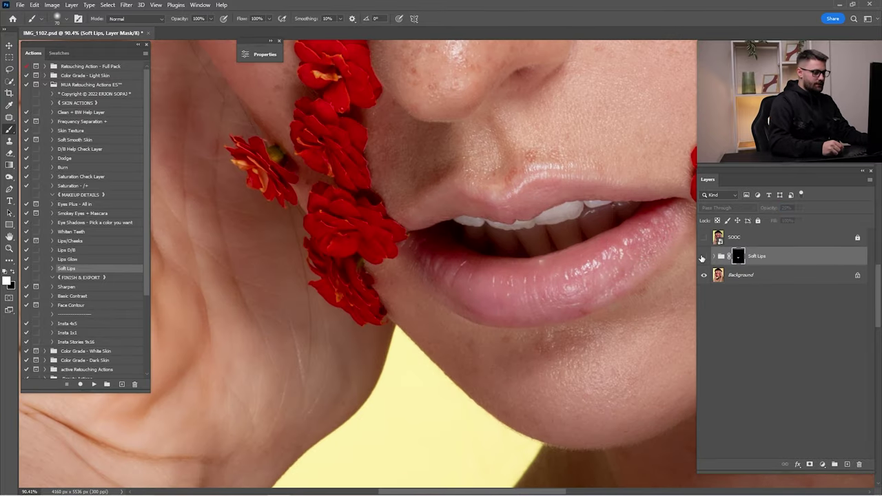
pyautogui.click(703, 257)
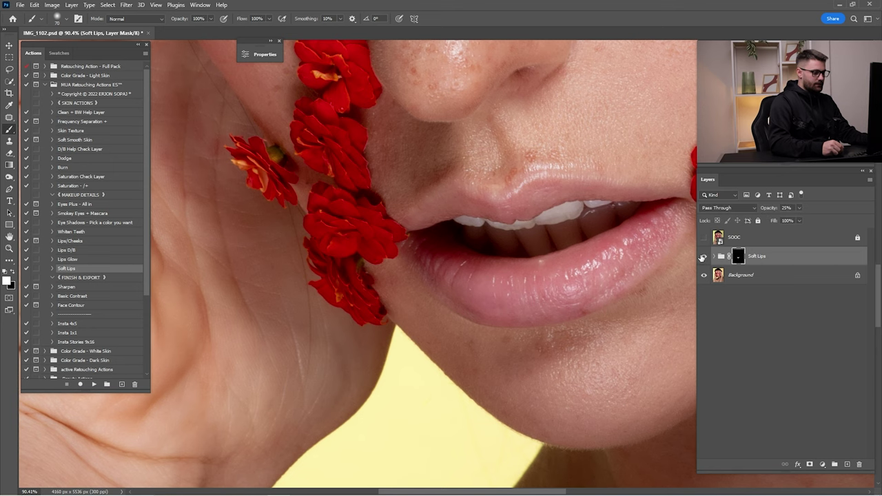
# Step: Merge the Soft Lips group into the Background and fit the portrait on screen
pyautogui.rightClick(757, 256)
pyautogui.click(786, 423)
pyautogui.hotkey('ctrl', '0')
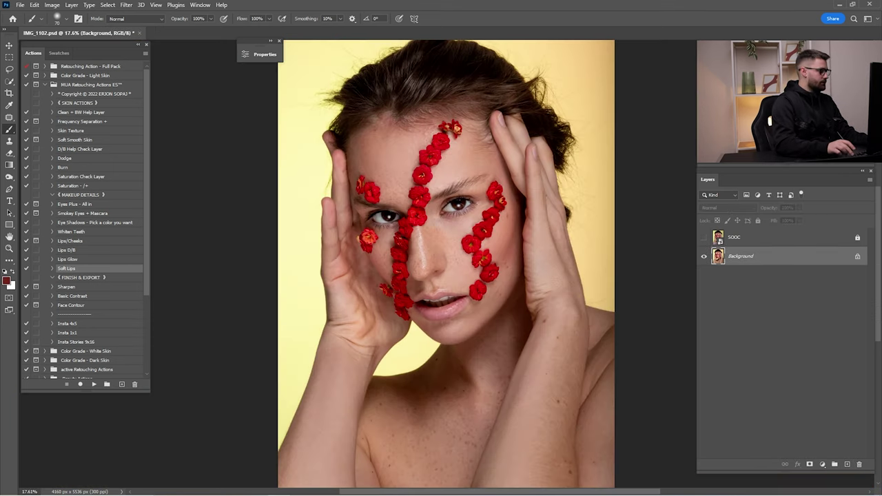
# Step: Run the Lips/Cheeks action and zoom in on the lips with the brush ready
pyautogui.click(78, 241)
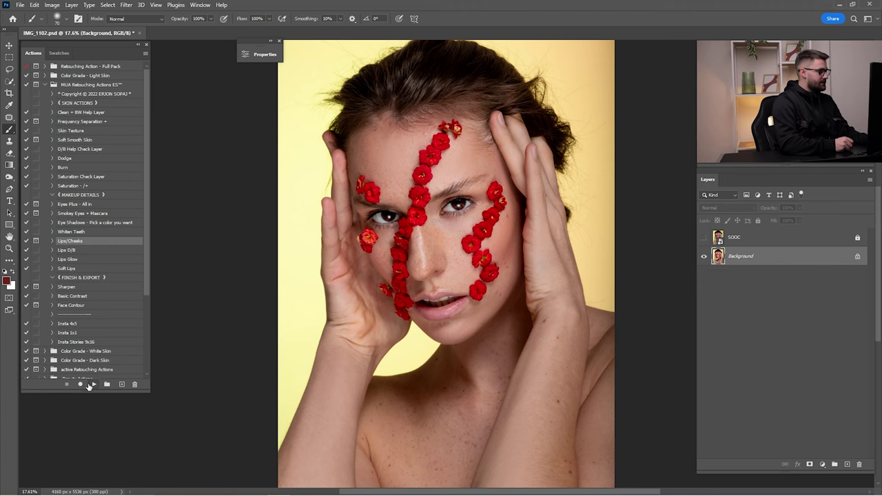
pyautogui.click(88, 385)
pyautogui.press('Return')
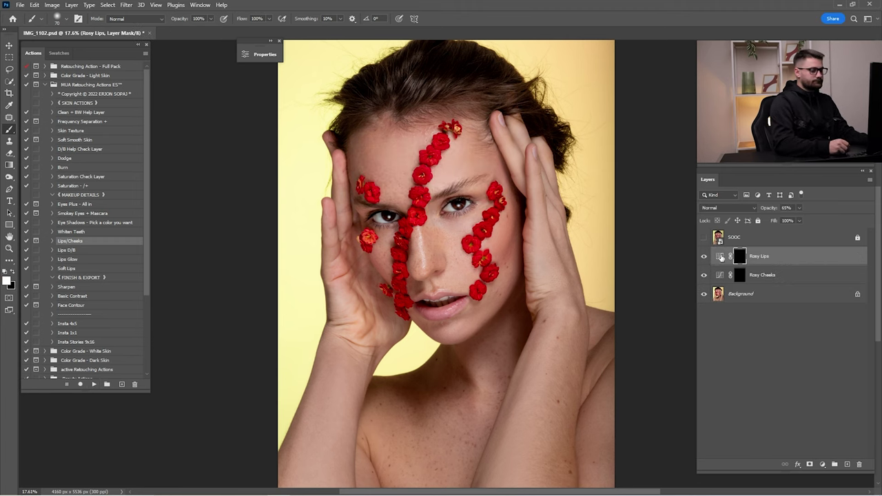
pyautogui.press('z')
pyautogui.moveTo(433, 306)
pyautogui.mouseDown()
pyautogui.moveTo(485, 308)
pyautogui.moveTo(508, 241)
pyautogui.mouseUp()
pyautogui.press('b')
# Step: Paint rosiness across both lips on the Rosy Lips mask and compare the result
pyautogui.moveTo(592, 228)
pyautogui.mouseDown()
pyautogui.moveTo(578, 245)
pyautogui.moveTo(496, 275)
pyautogui.moveTo(386, 270)
pyautogui.mouseUp()
pyautogui.moveTo(472, 305); pyautogui.dragTo(589, 251)
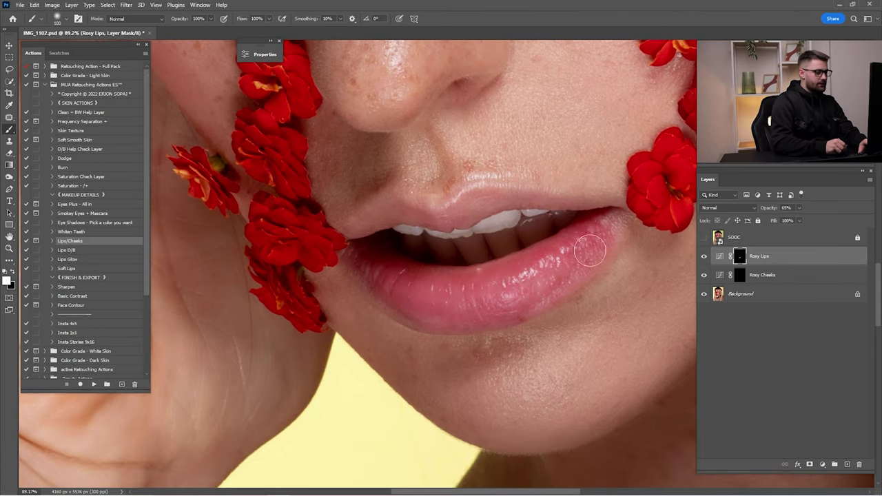
pyautogui.moveTo(597, 205)
pyautogui.mouseDown()
pyautogui.moveTo(445, 218)
pyautogui.moveTo(390, 211)
pyautogui.moveTo(360, 228)
pyautogui.moveTo(425, 307)
pyautogui.moveTo(455, 310)
pyautogui.mouseUp()
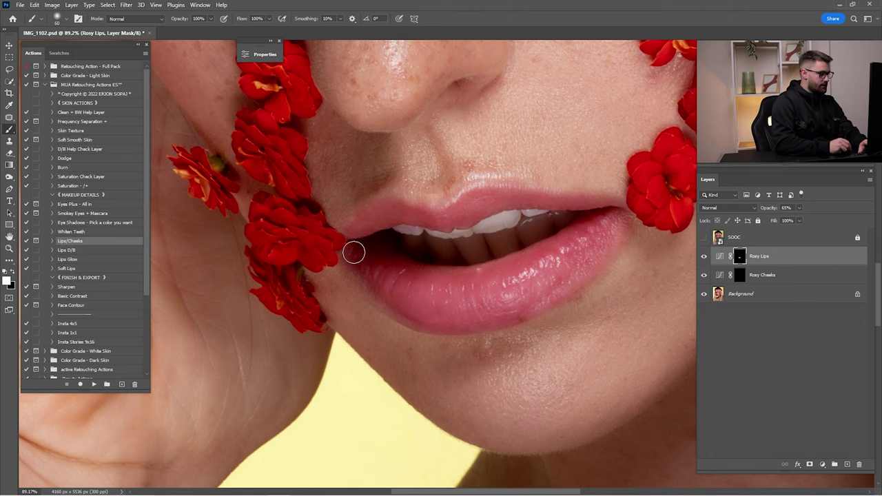
pyautogui.hotkey('ctrl', '0')
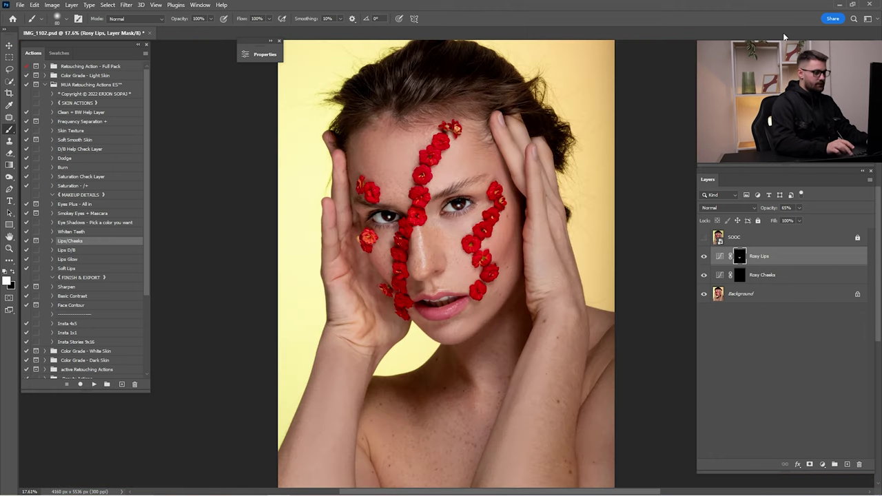
pyautogui.click(703, 256)
pyautogui.click(704, 258)
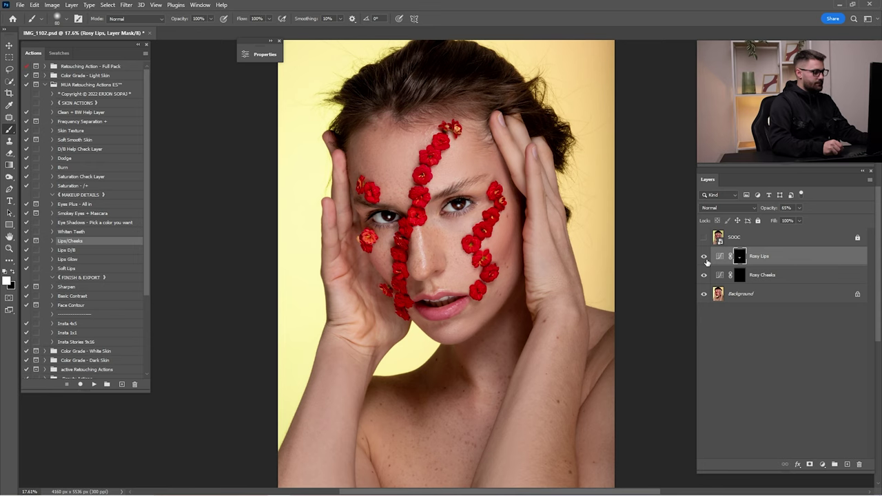
pyautogui.click(704, 257)
pyautogui.click(703, 257)
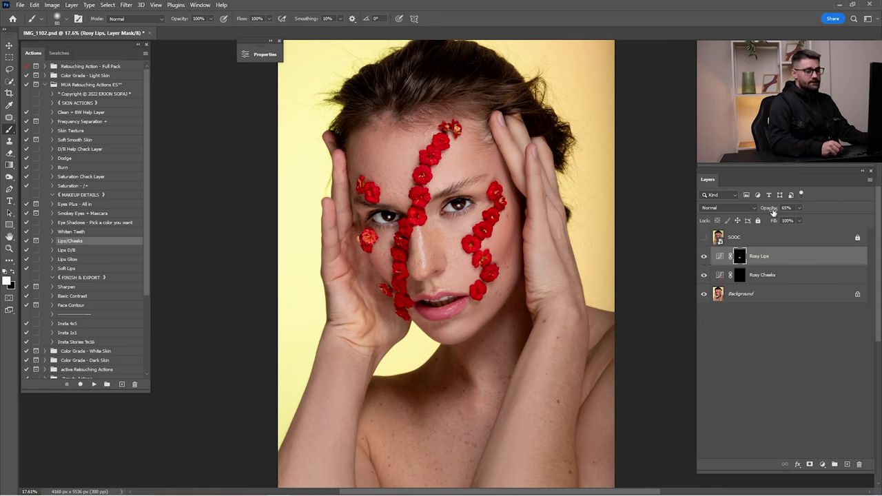
# Step: Tone the Rosy Lips layer down to 20% opacity
pyautogui.moveTo(772, 212); pyautogui.dragTo(794, 208)
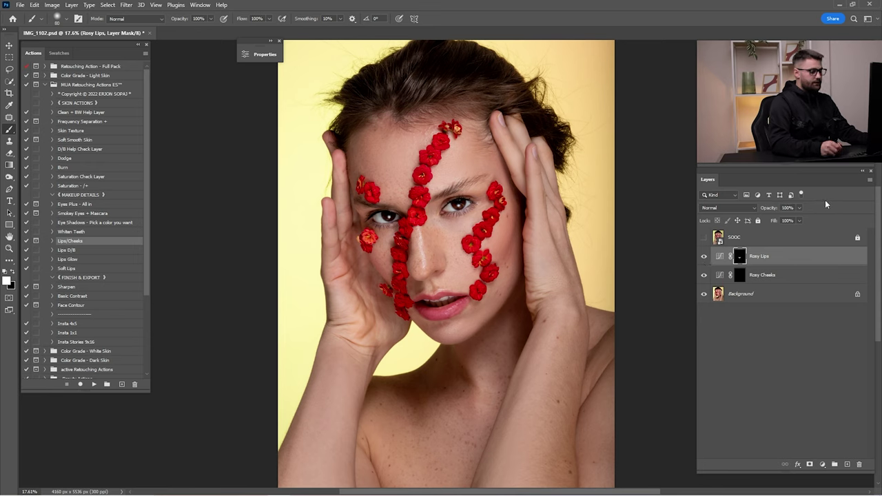
pyautogui.click(787, 208)
pyautogui.write('25')
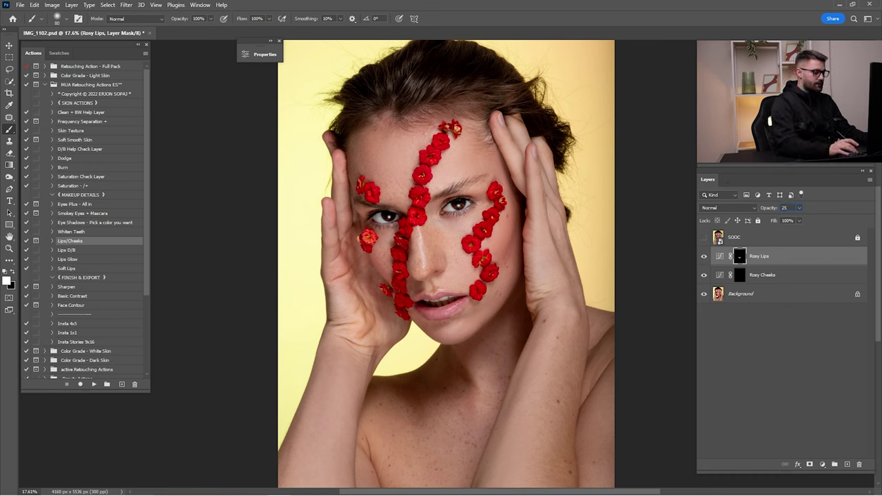
pyautogui.write('15')
pyautogui.press('Return')
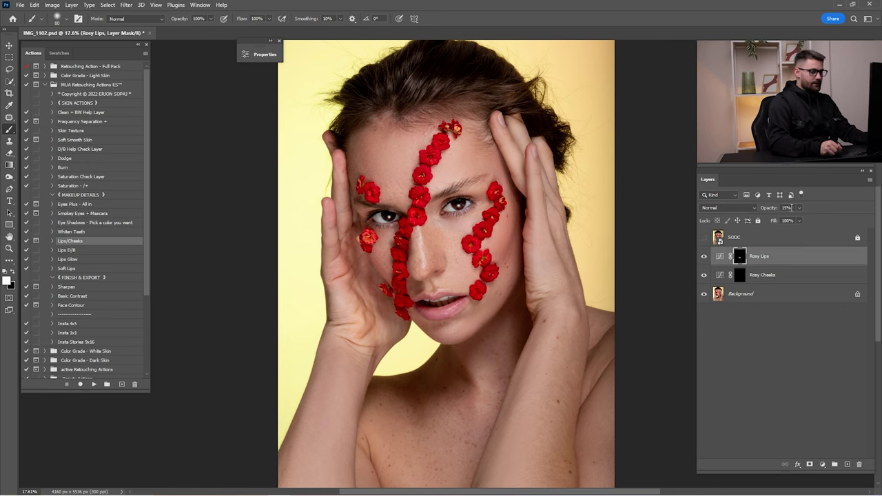
pyautogui.scroll(5, 791, 208)
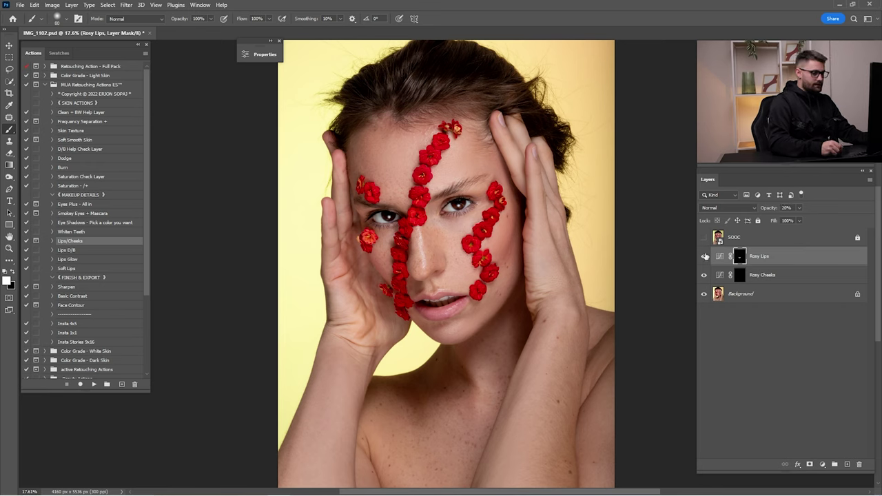
pyautogui.click(740, 275)
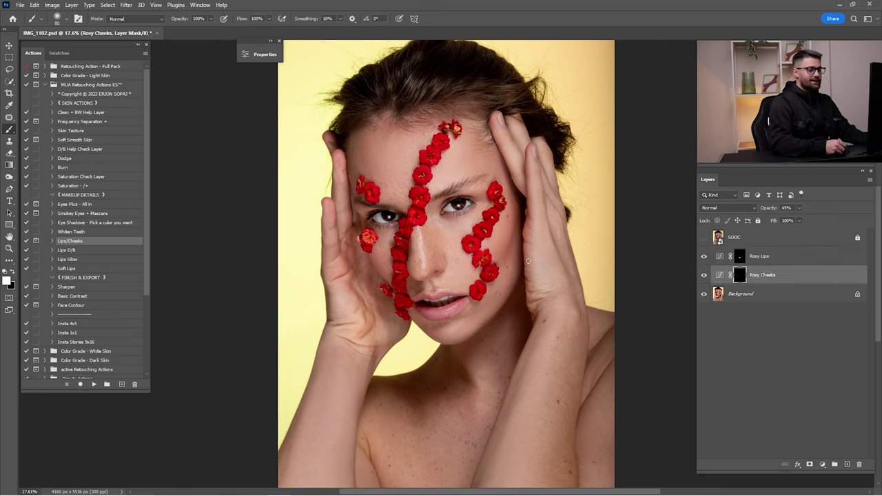
# Step: Blush the cheeks with a 400px brush and set Rosy Cheeks to 20% opacity
pyautogui.scroll(5, 544, 263)
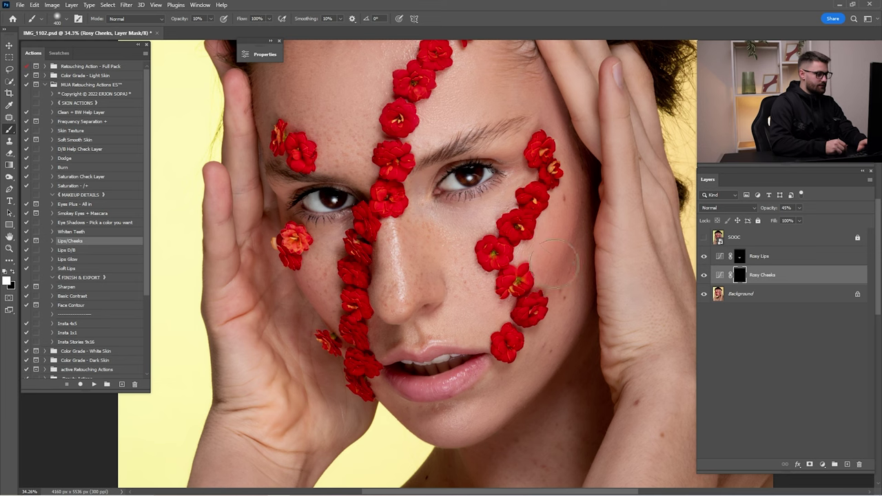
pyautogui.press(']')
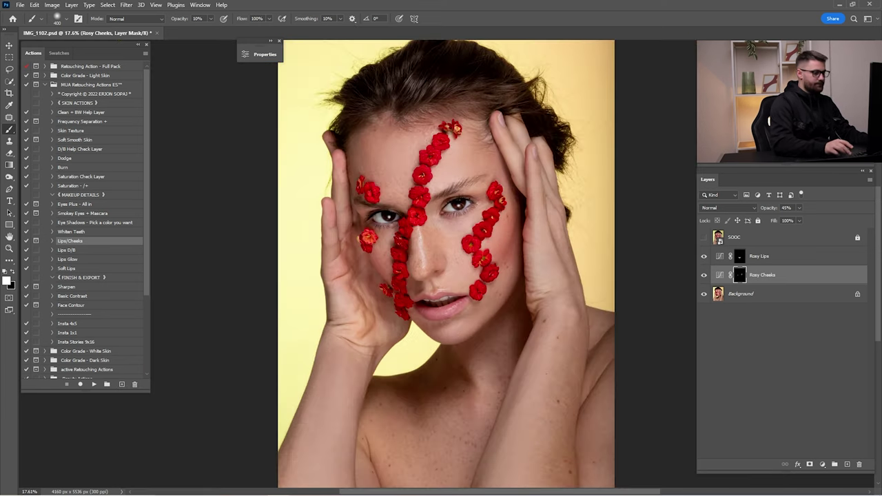
pyautogui.hotkey('ctrl', '0')
pyautogui.click(703, 275)
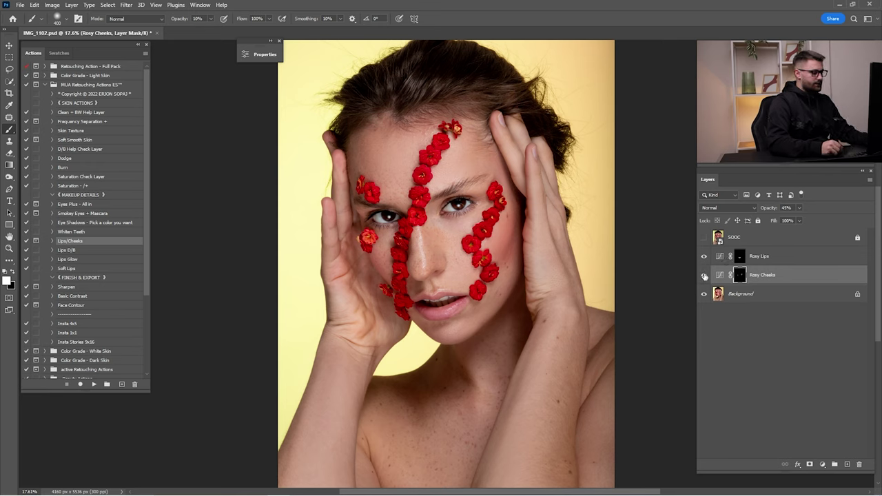
pyautogui.click(703, 275)
pyautogui.write('85')
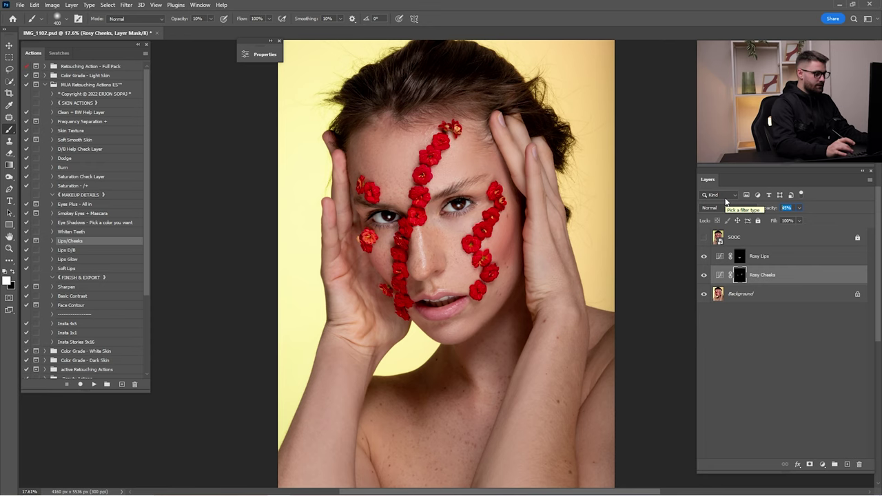
pyautogui.write('20')
pyautogui.press('Return')
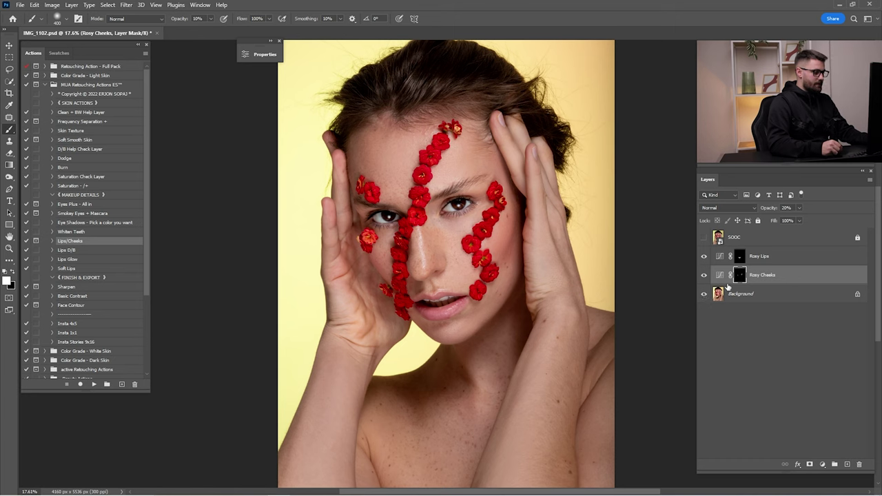
# Step: Merge Rosy Lips, Rosy Cheeks and Background into a single layer
pyautogui.keyDown('shift'); pyautogui.click(760, 256); pyautogui.keyUp('shift')
pyautogui.keyDown('ctrl'); pyautogui.click(758, 294); pyautogui.keyUp('ctrl')
pyautogui.rightClick(766, 274)
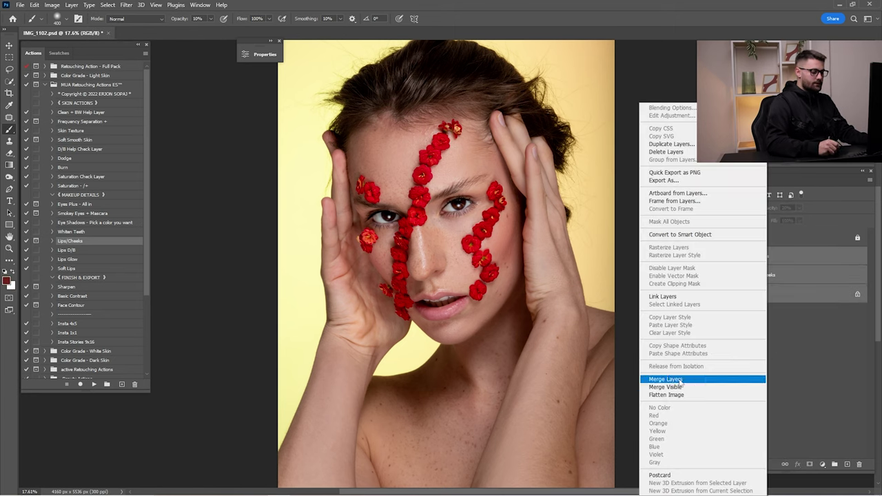
pyautogui.click(682, 381)
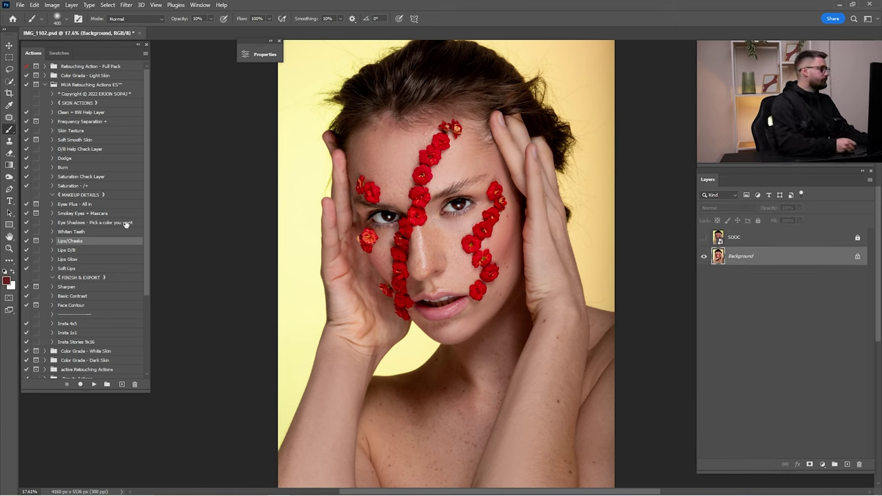
# Step: Run the Smokey Eyes + Mascara action and ready a small, full-opacity brush
pyautogui.click(100, 214)
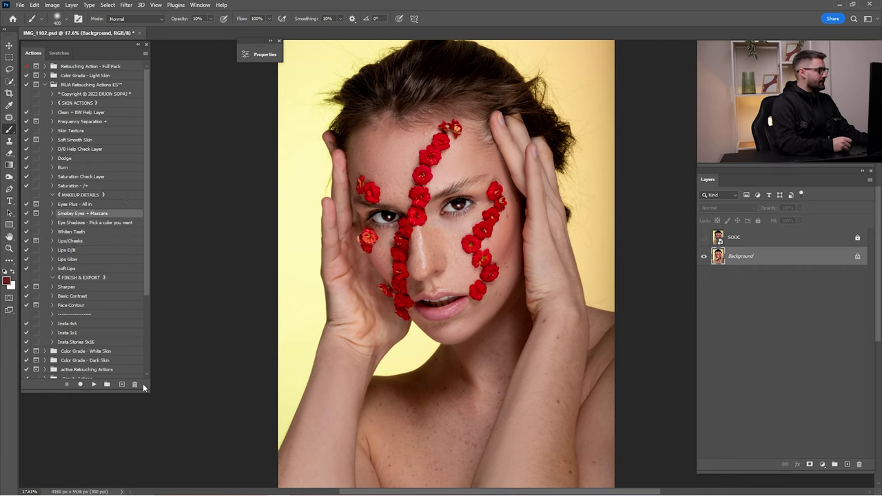
pyautogui.click(95, 384)
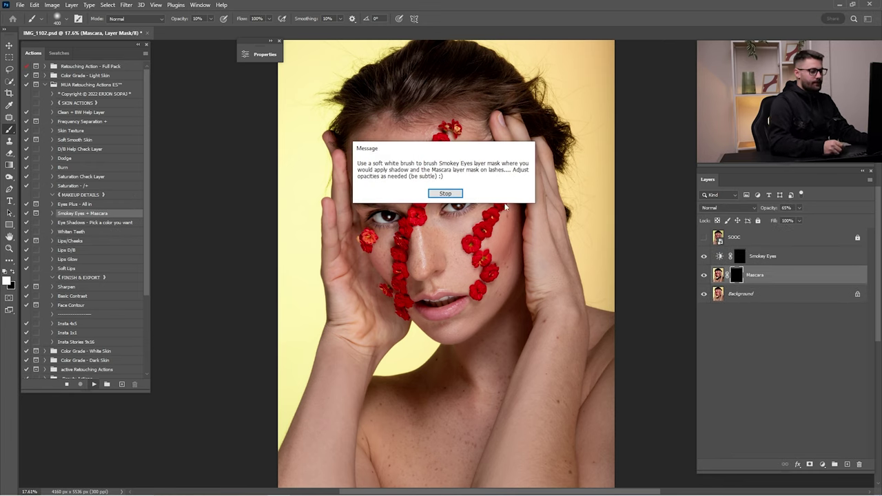
pyautogui.click(445, 194)
pyautogui.scroll(5, 483, 227)
pyautogui.scroll(3, 503, 238)
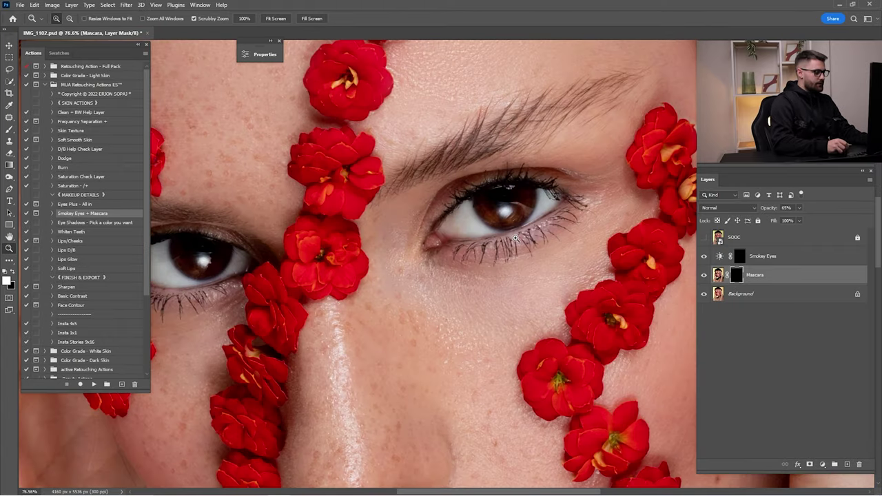
pyautogui.press('[')
pyautogui.press('[')
pyautogui.press('[')
pyautogui.press('0')
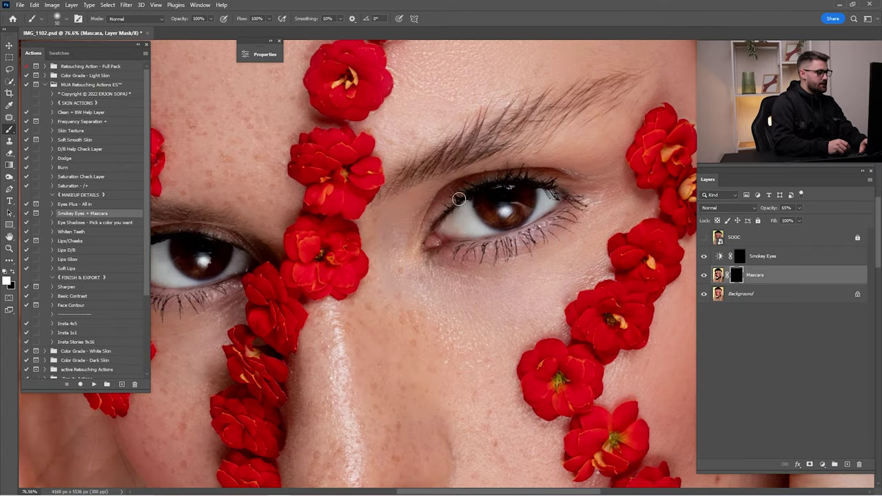
# Step: Darken both upper lash lines with mascara and compare before and after
pyautogui.moveTo(432, 226)
pyautogui.mouseDown()
pyautogui.moveTo(522, 177)
pyautogui.moveTo(565, 210)
pyautogui.mouseUp()
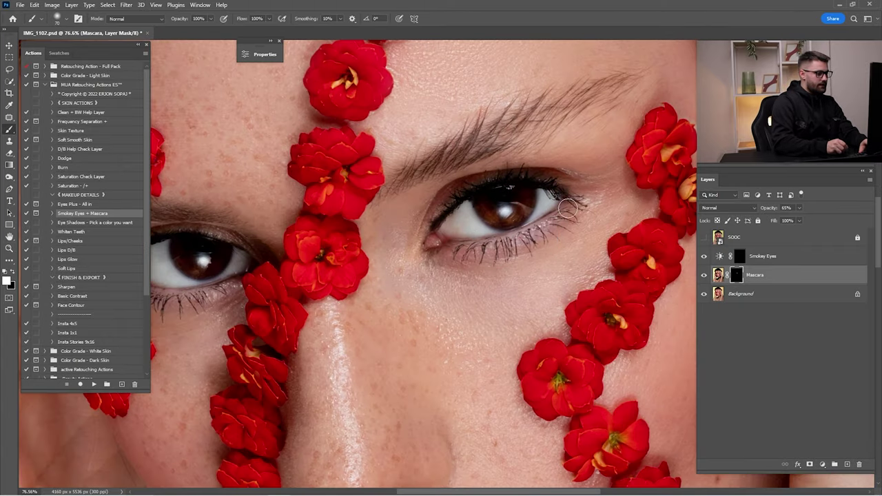
pyautogui.hscroll(-1, 482, 234)
pyautogui.hscroll(-5, 482, 241)
pyautogui.moveTo(491, 268)
pyautogui.mouseDown()
pyautogui.moveTo(472, 262)
pyautogui.moveTo(384, 279)
pyautogui.moveTo(356, 301)
pyautogui.mouseUp()
pyautogui.hotkey('ctrl', '0')
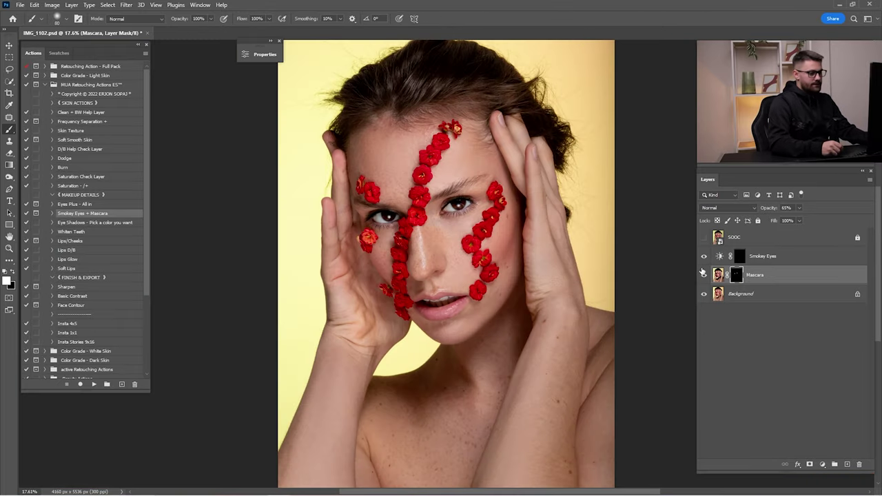
pyautogui.click(702, 274)
pyautogui.click(703, 275)
pyautogui.click(703, 278)
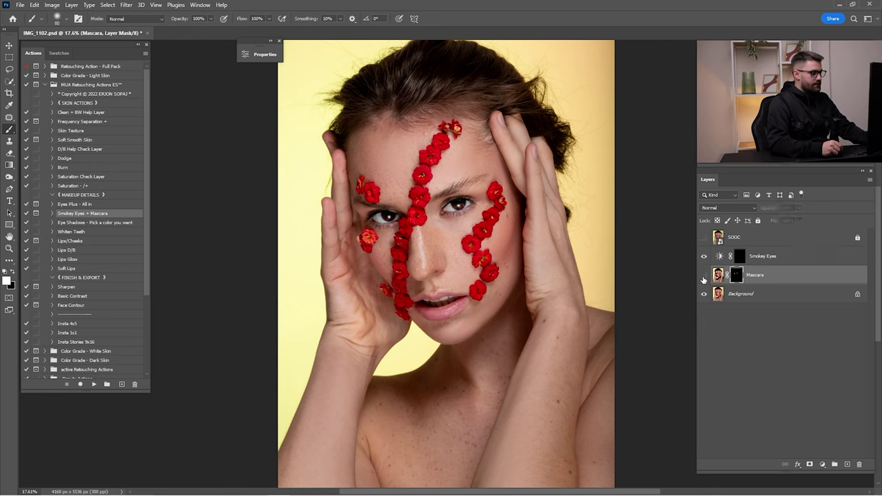
pyautogui.click(704, 277)
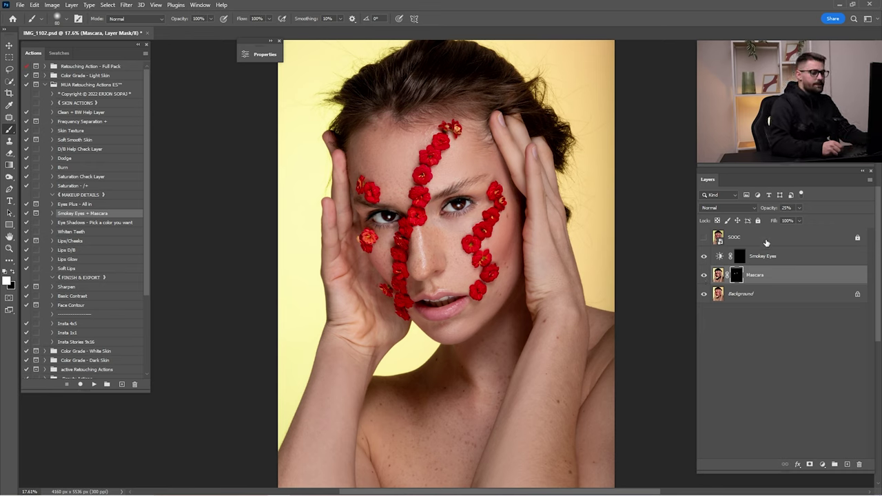
# Step: Work the Smokey Eyes layer with a larger 10% brush and compare against the original
pyautogui.click(725, 259)
pyautogui.press('1')
pyautogui.scroll(5, 413, 197)
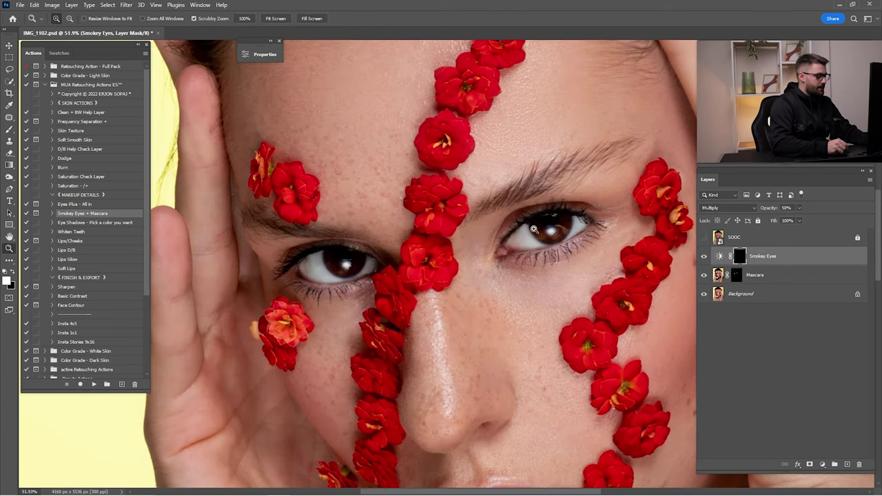
pyautogui.press(']')
pyautogui.press(']')
pyautogui.press(']')
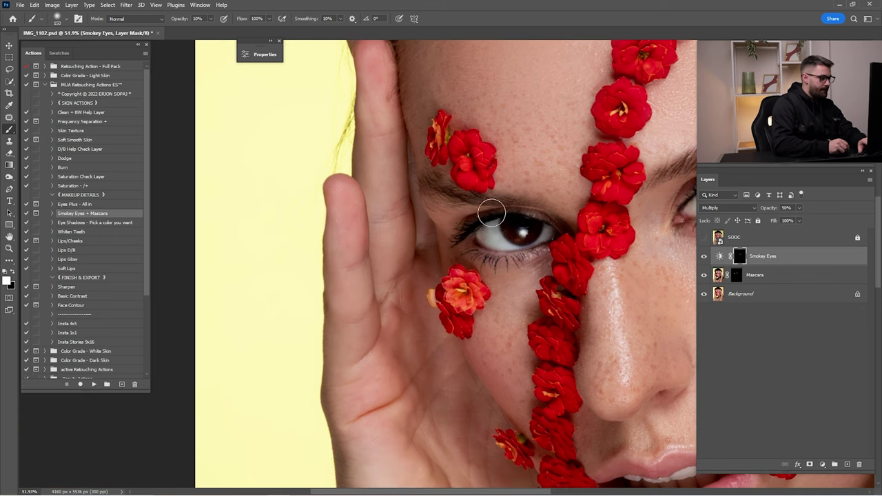
pyautogui.moveTo(471, 236)
pyautogui.mouseDown()
pyautogui.moveTo(481, 226)
pyautogui.moveTo(447, 238)
pyautogui.mouseUp()
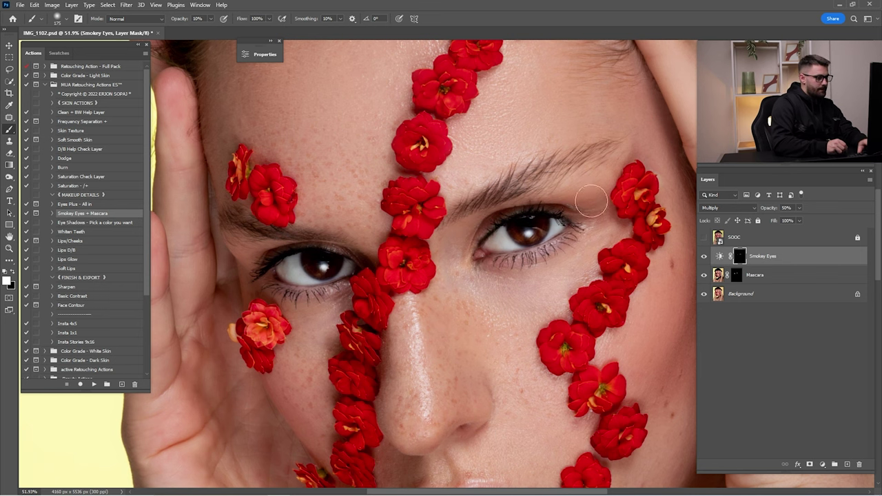
pyautogui.hotkey('ctrl', '0')
pyautogui.keyDown('alt'); pyautogui.click(704, 293); pyautogui.keyUp('alt')
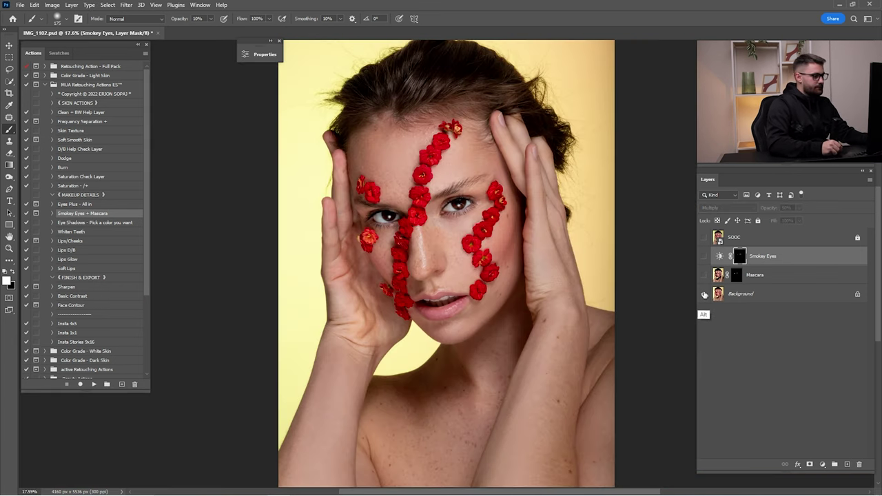
pyautogui.keyDown('alt'); pyautogui.click(704, 293); pyautogui.keyUp('alt')
pyautogui.keyDown('alt'); pyautogui.click(704, 294); pyautogui.keyUp('alt')
pyautogui.keyDown('alt'); pyautogui.click(704, 294); pyautogui.keyUp('alt')
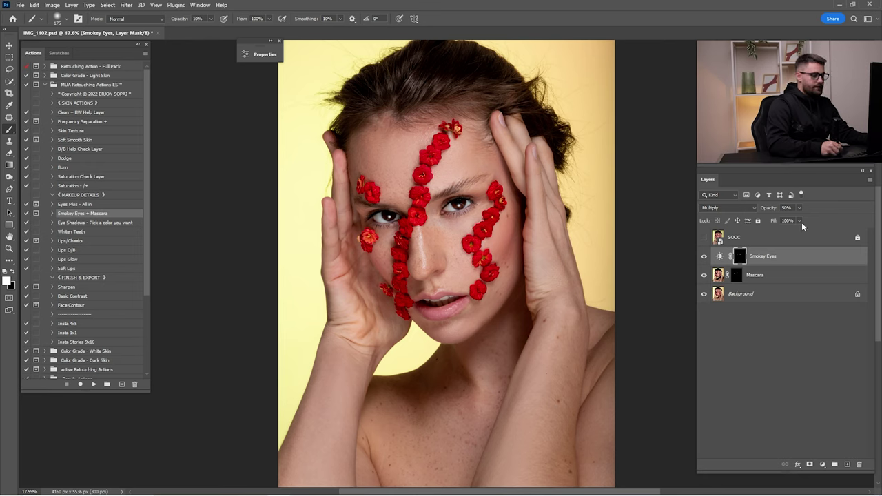
# Step: Set Smokey Eyes to 20% opacity and add the 'Eye Shadows - Pick a color' layers
pyautogui.click(785, 207)
pyautogui.write('20')
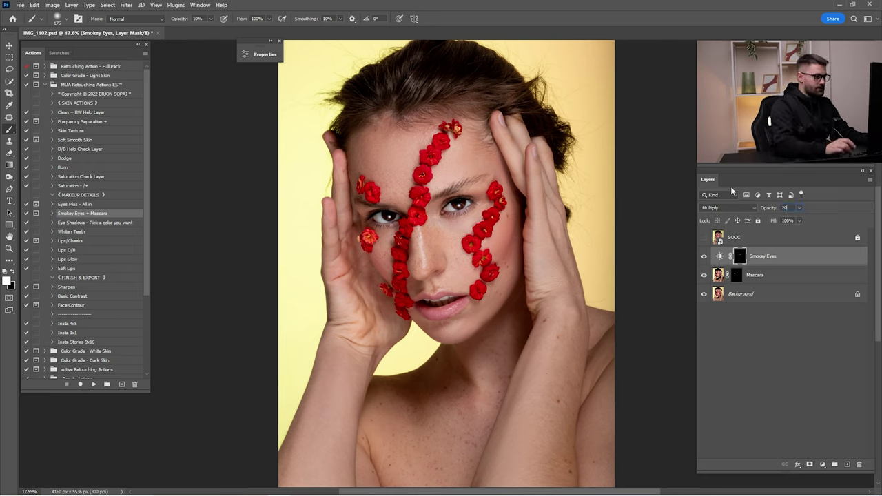
pyautogui.keyDown('alt'); pyautogui.click(703, 294); pyautogui.keyUp('alt')
pyautogui.keyDown('alt'); pyautogui.click(703, 296); pyautogui.keyUp('alt')
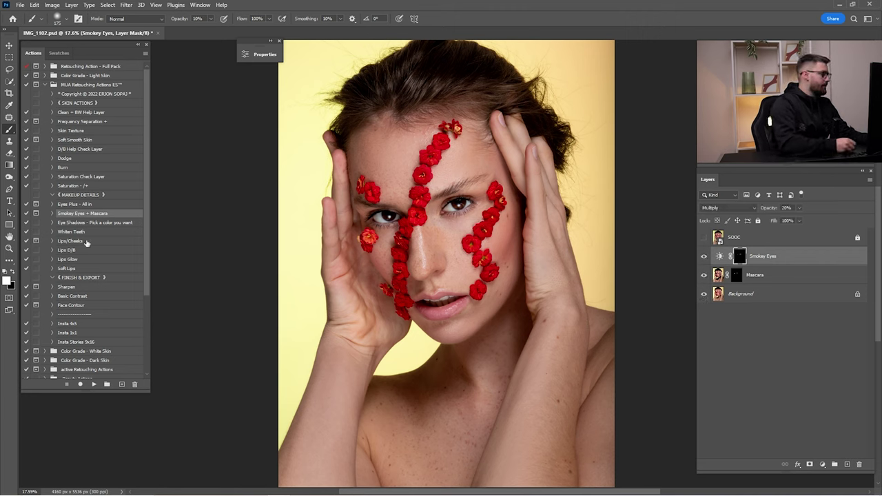
pyautogui.click(76, 223)
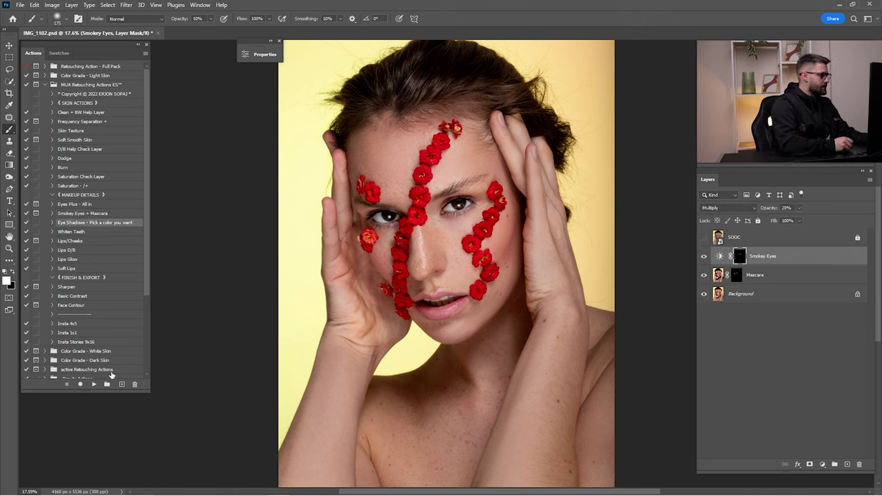
pyautogui.click(93, 384)
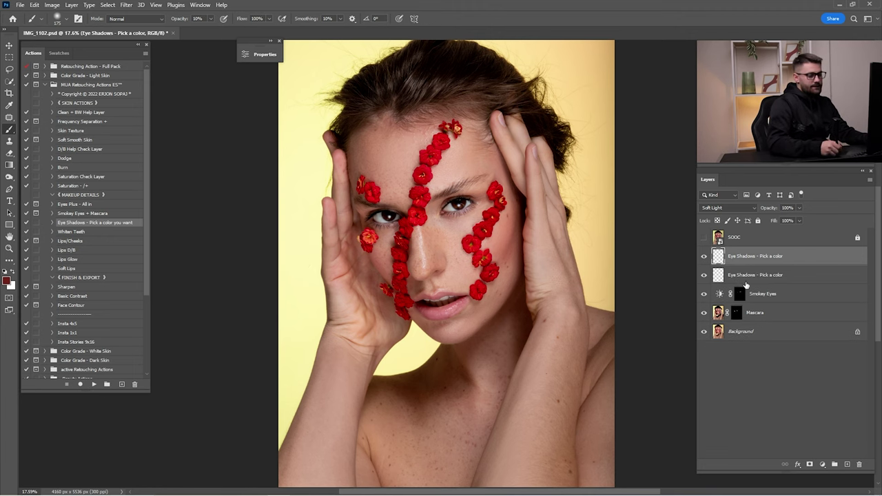
# Step: Sample red from the photo and paint it over the right eyelid
pyautogui.press('z')
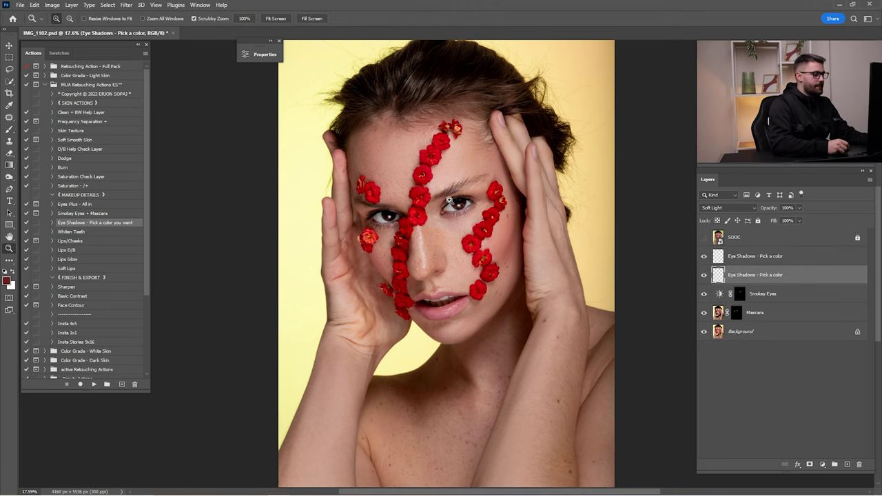
pyautogui.moveTo(450, 200); pyautogui.dragTo(505, 228)
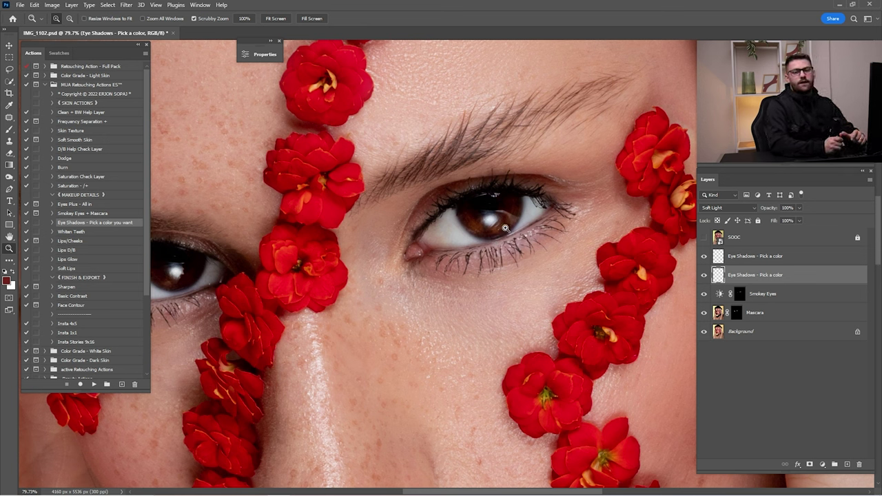
pyautogui.press('i')
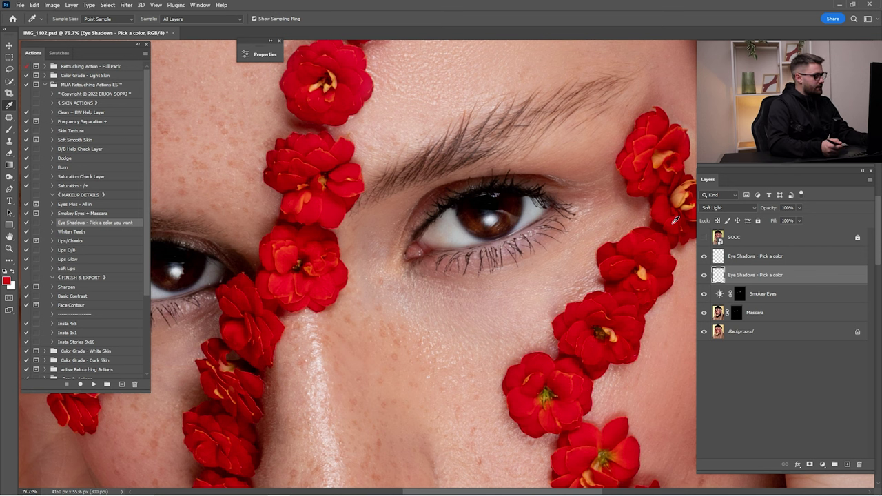
pyautogui.press('b')
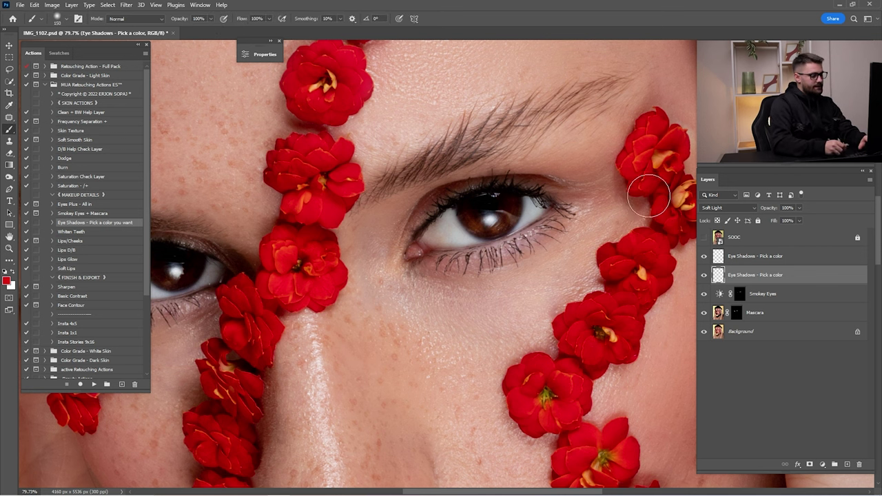
pyautogui.moveTo(576, 182)
pyautogui.mouseDown()
pyautogui.moveTo(560, 171)
pyautogui.moveTo(392, 259)
pyautogui.mouseUp()
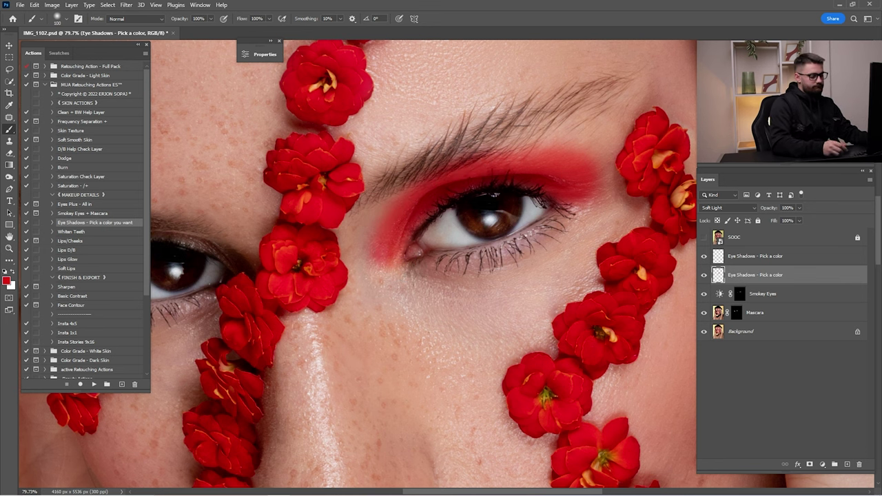
# Step: Compare the red eyeshadow and set its layer to 20% opacity
pyautogui.hotkey('ctrl', '0')
pyautogui.click(703, 275)
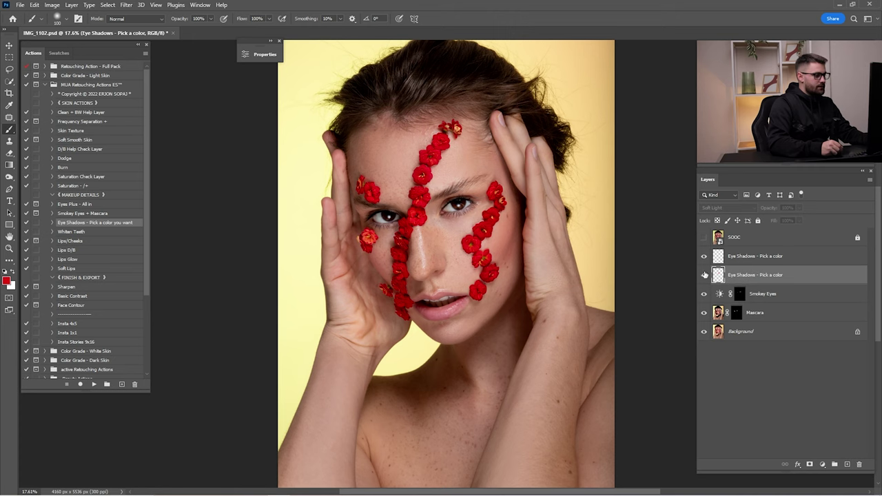
pyautogui.click(704, 275)
pyautogui.write('20')
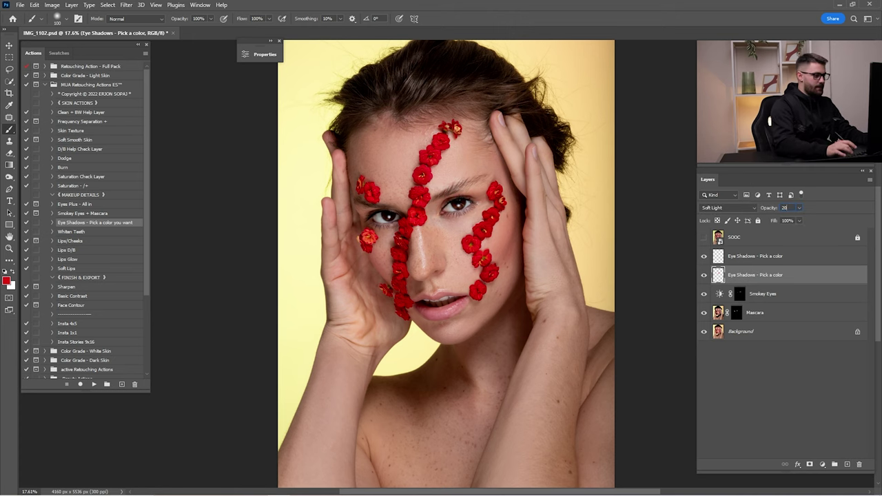
pyautogui.press('Return')
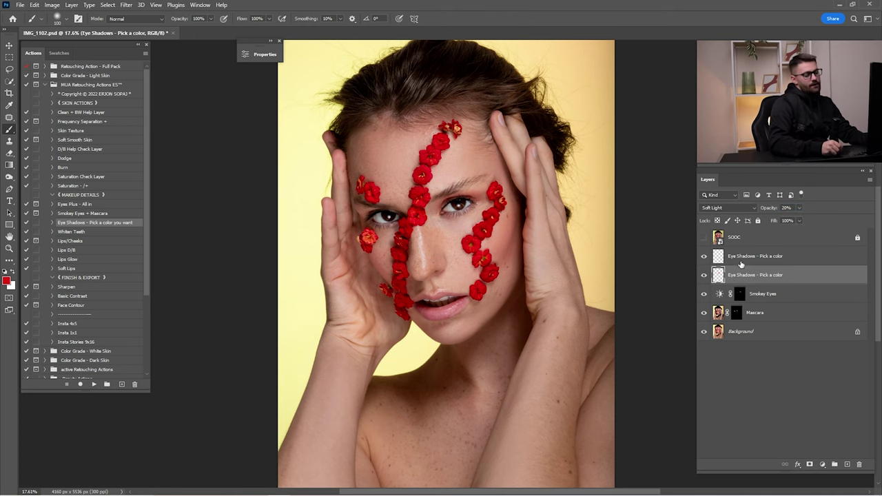
# Step: Delete the trial Eye Shadows layer, keeping red as the brush colour
pyautogui.press('z')
pyautogui.moveTo(448, 220); pyautogui.dragTo(521, 250)
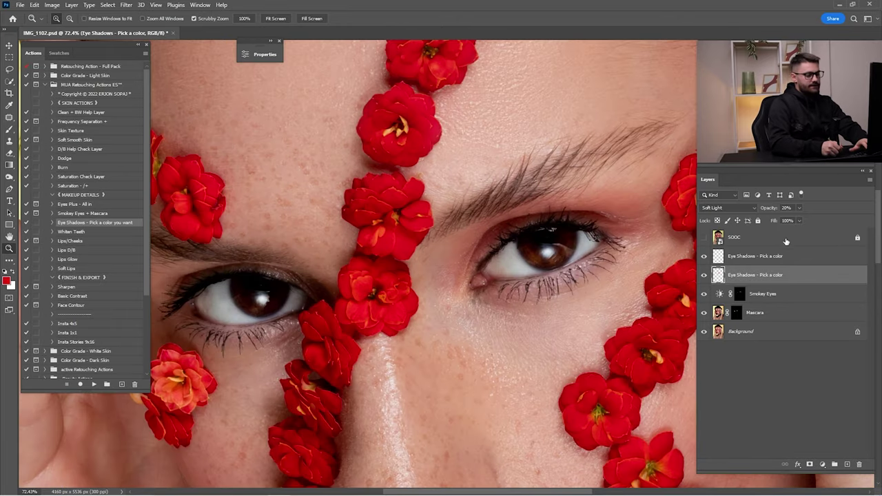
pyautogui.press('Delete')
pyautogui.press('b')
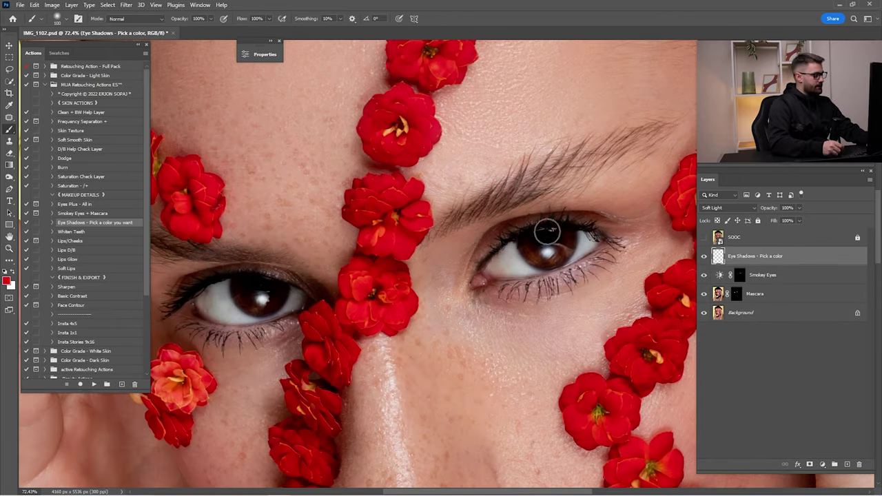
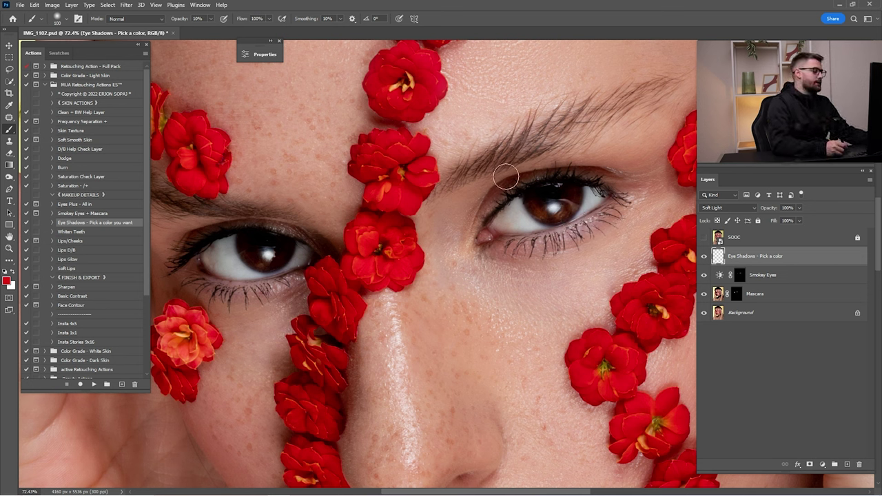
# Step: Set the foreground colour to a saturated magenta-pink
pyautogui.click(6, 280)
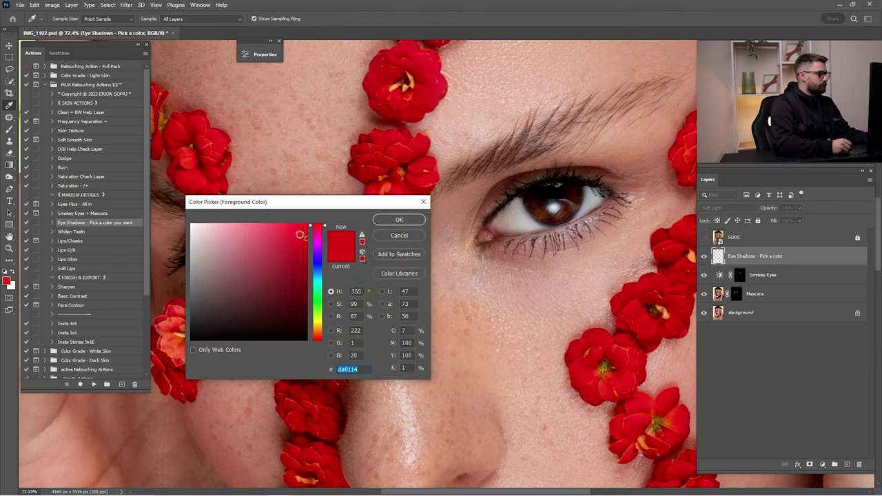
pyautogui.click(292, 232)
pyautogui.moveTo(317, 248); pyautogui.dragTo(314, 242)
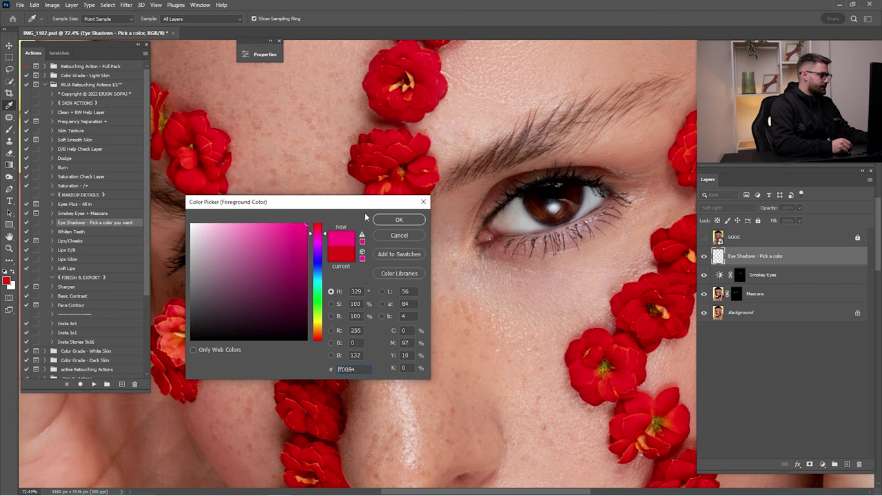
pyautogui.click(394, 221)
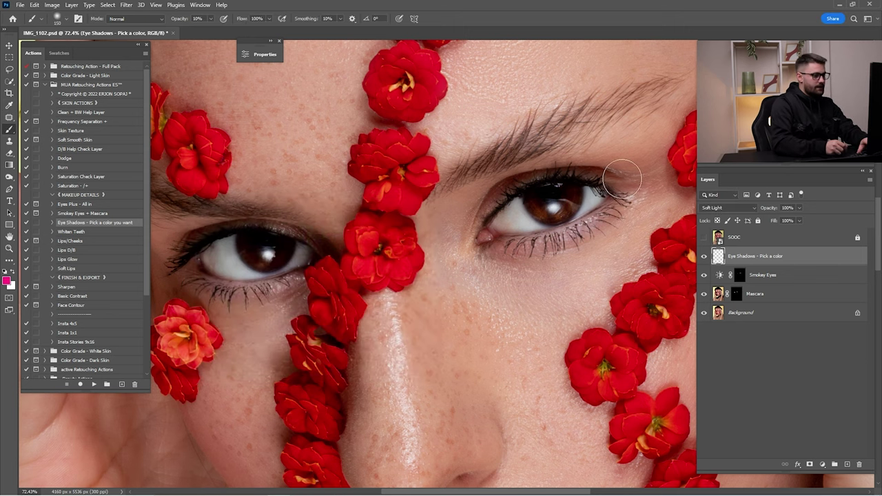
# Step: Paint pink eyeshadow along the upper-lid crease at image right, then toggle the layer to compare
pyautogui.moveTo(635, 171); pyautogui.dragTo(499, 178)
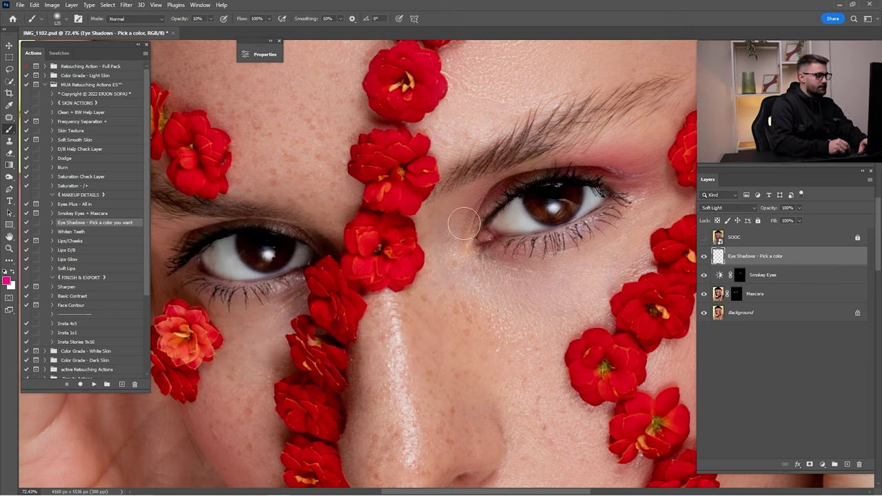
pyautogui.press('[')
pyautogui.press('[')
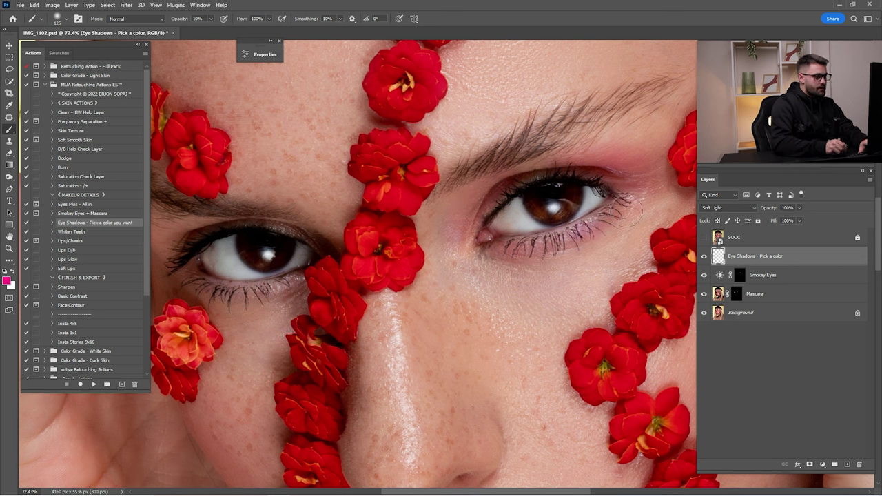
pyautogui.press(']')
pyautogui.press(']')
pyautogui.press(']')
pyautogui.moveTo(628, 152); pyautogui.dragTo(501, 186)
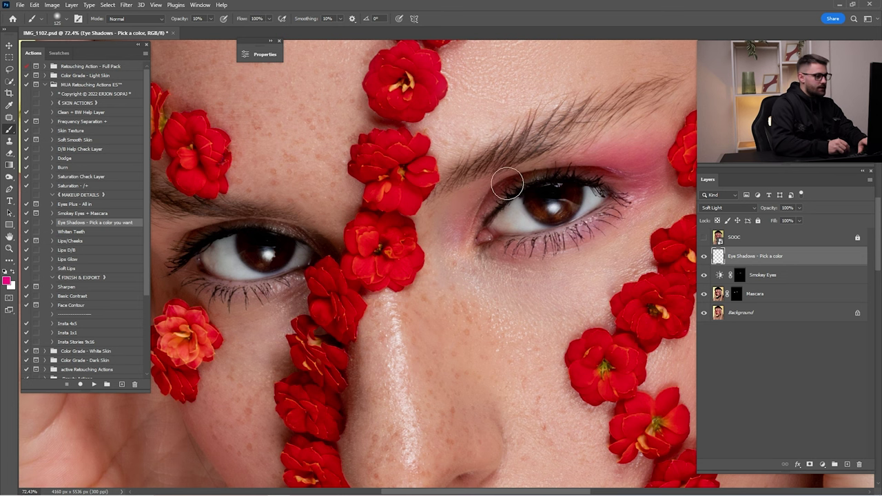
pyautogui.press('[')
pyautogui.press('[')
pyautogui.hotkey('ctrl', '0')
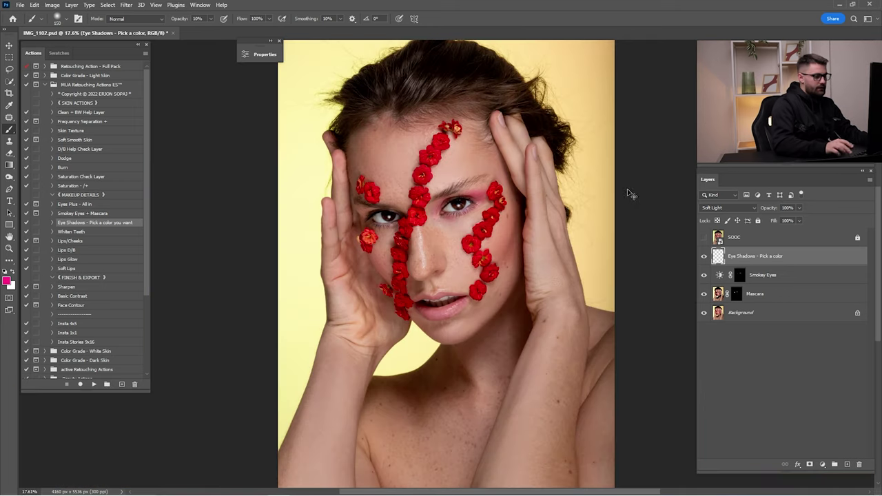
pyautogui.click(703, 256)
pyautogui.click(704, 257)
pyautogui.click(703, 256)
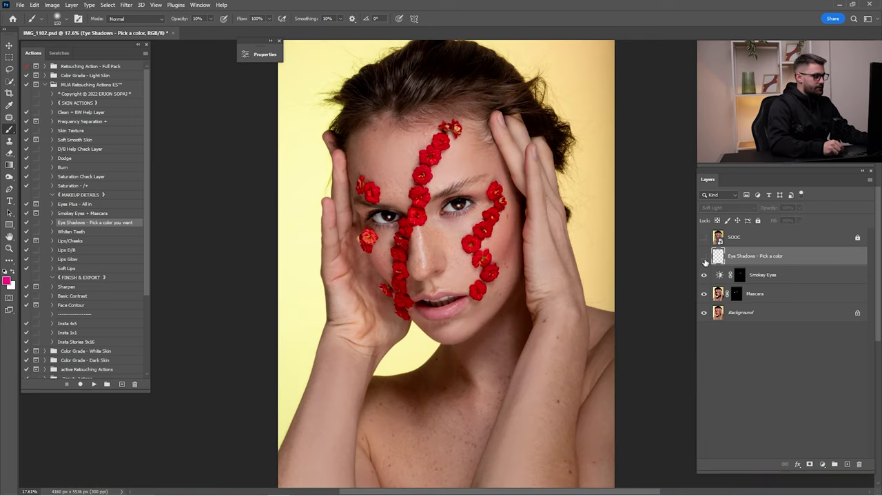
pyautogui.click(703, 257)
# Step: Zoom in on the eye at image left and paint pink eyeshadow along its upper eyelid
pyautogui.press('z')
pyautogui.click(520, 233)
pyautogui.moveTo(520, 233); pyautogui.dragTo(544, 232)
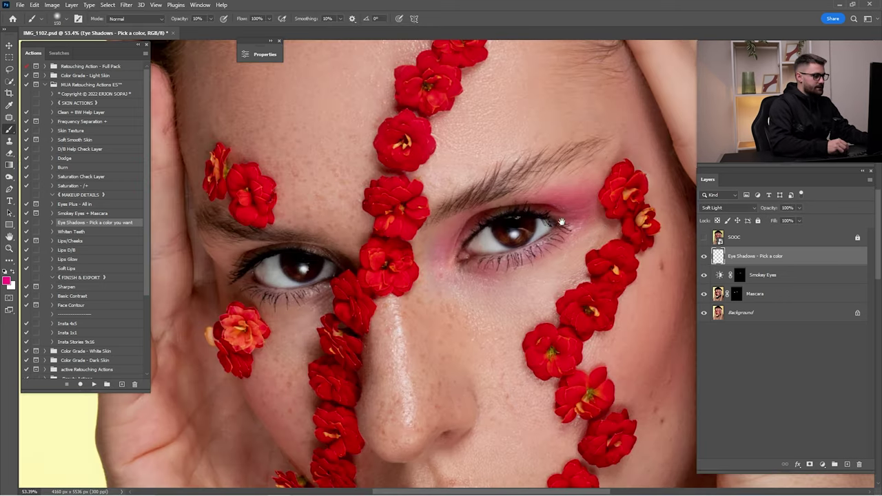
pyautogui.press('b')
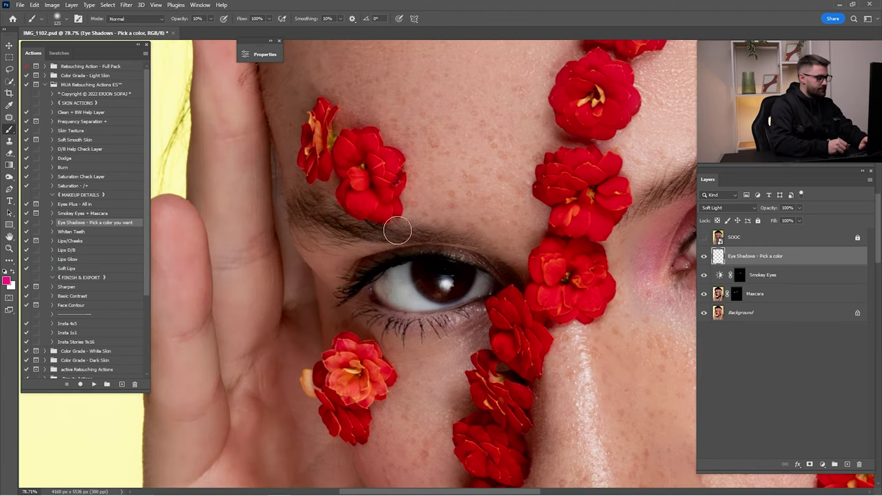
pyautogui.moveTo(343, 267); pyautogui.dragTo(427, 250)
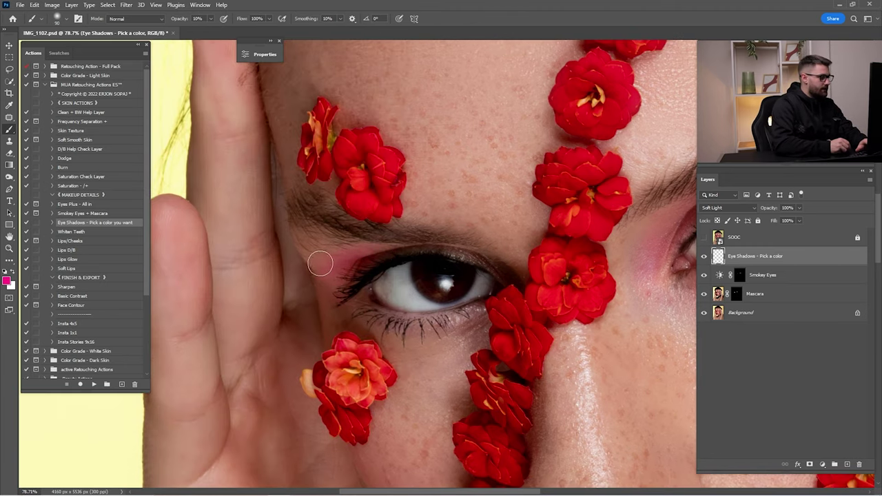
pyautogui.press('[')
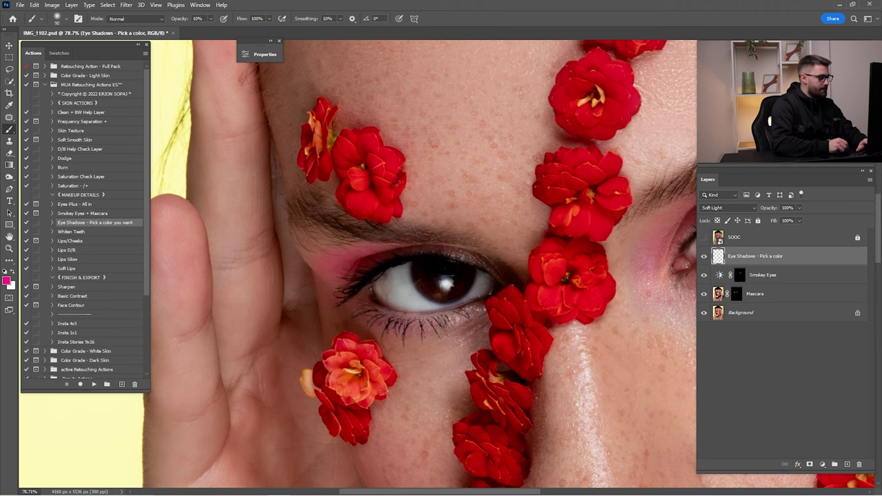
pyautogui.hotkey('ctrl', '0')
# Step: Zoom in and build up more pink eyeshadow around the eye at image right
pyautogui.scroll(3, 551, 215)
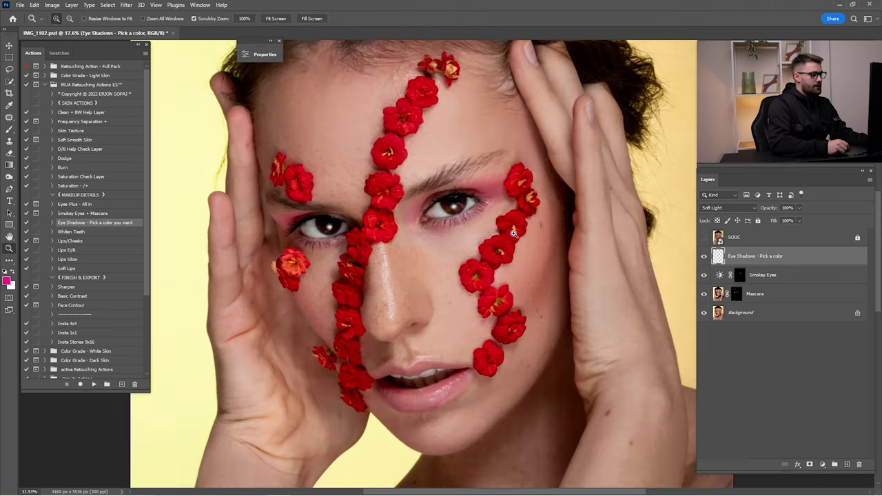
pyautogui.scroll(3, 551, 215)
pyautogui.moveTo(550, 214); pyautogui.dragTo(584, 250)
pyautogui.press('i')
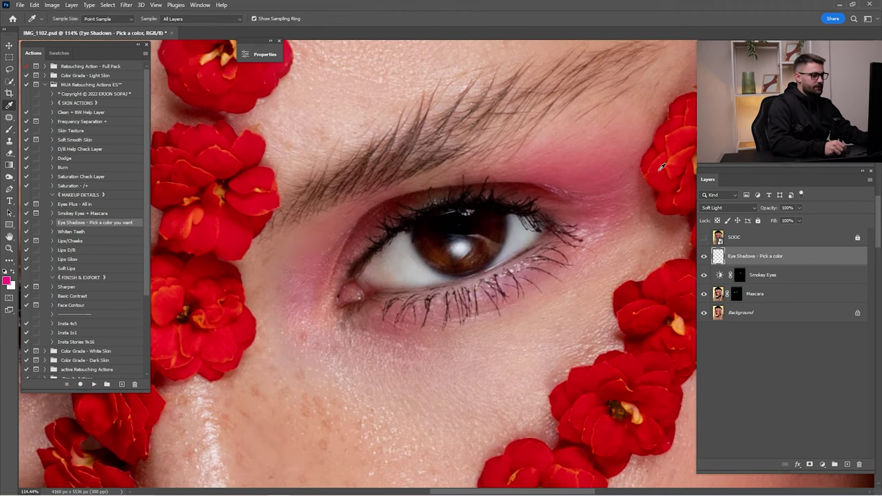
pyautogui.press('b')
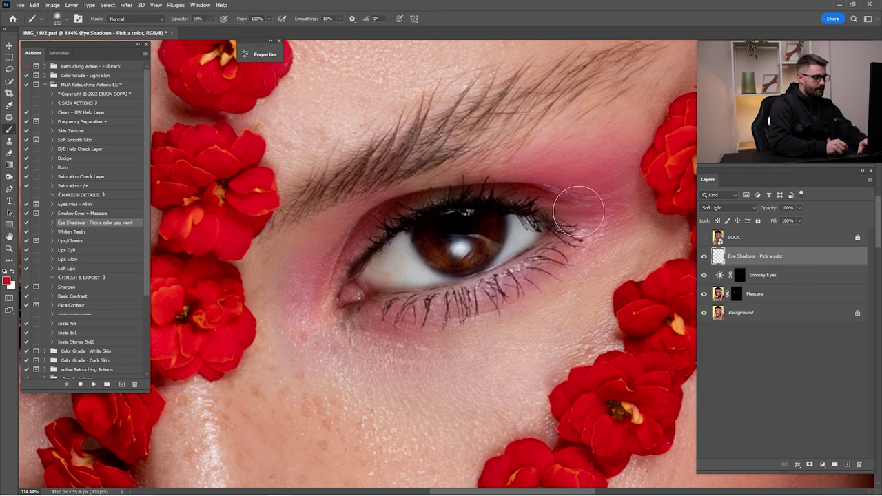
pyautogui.press('[')
pyautogui.press('[')
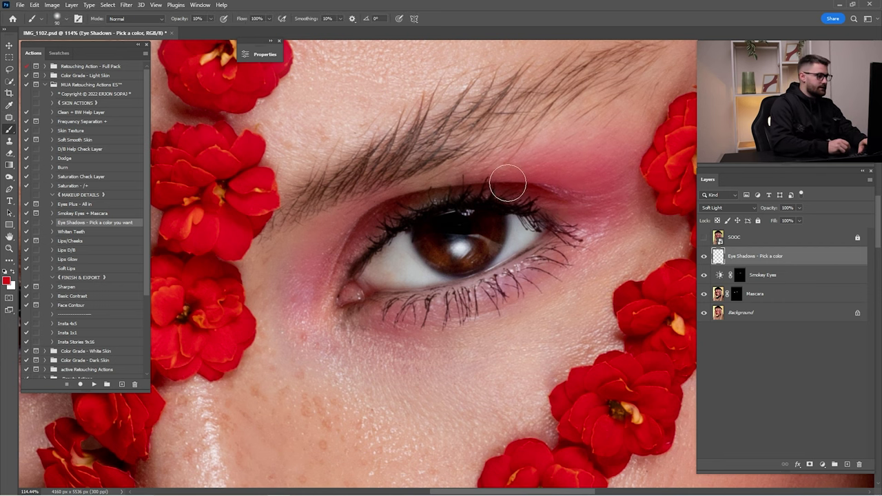
pyautogui.press(']')
pyautogui.press(']')
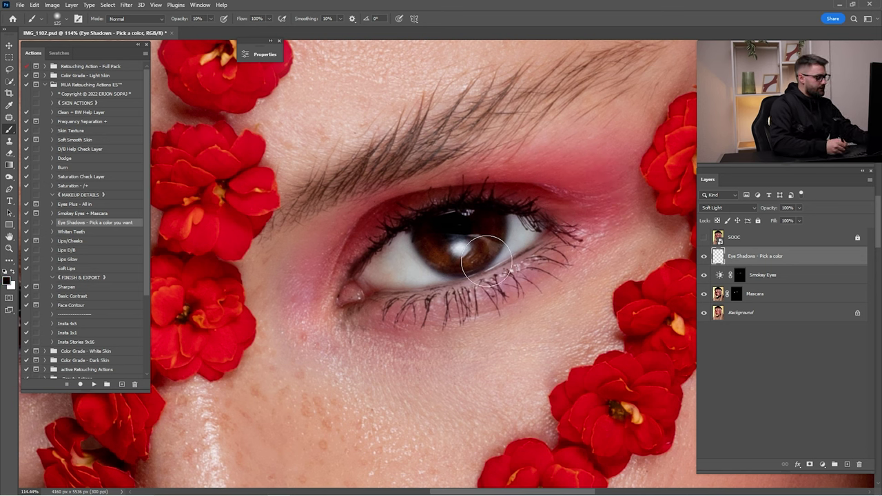
pyautogui.press('i')
pyautogui.press('b')
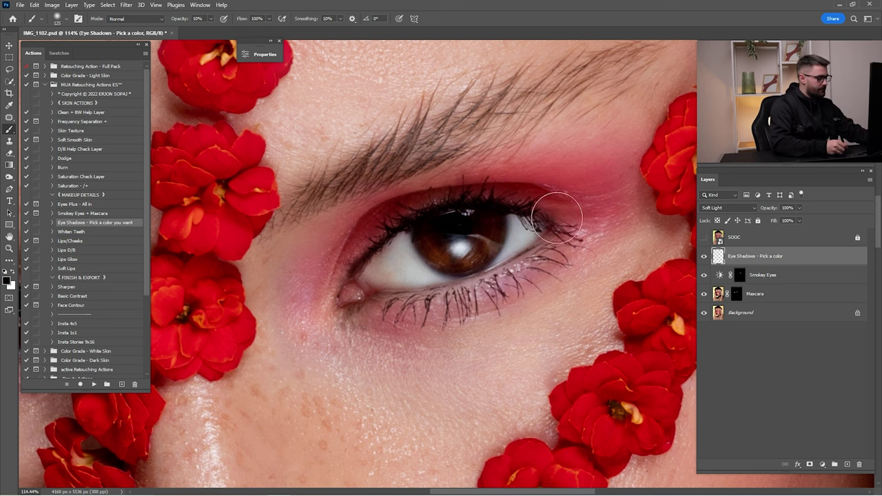
pyautogui.press('[')
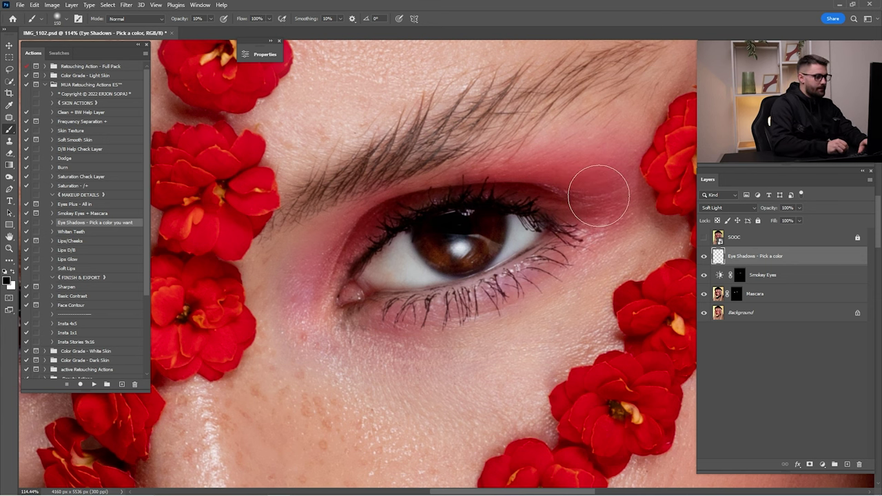
pyautogui.press('[')
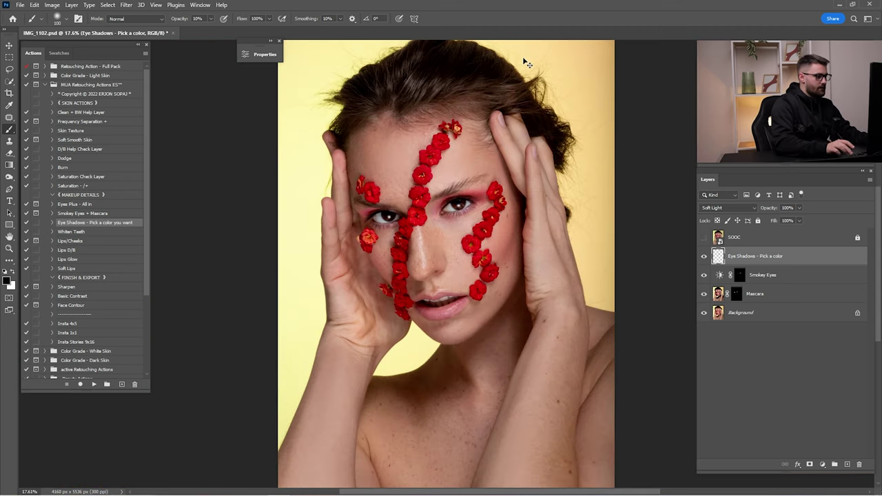
# Step: Toggle the Eye Shadows layer on and off to compare the eyeshadow across both eyes
pyautogui.hotkey('ctrl', '0')
pyautogui.click(704, 257)
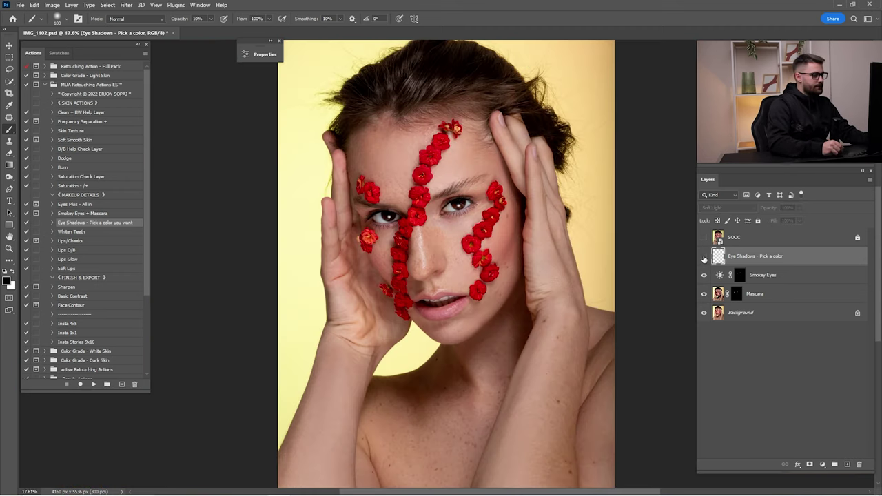
pyautogui.click(703, 257)
pyautogui.click(703, 257)
pyautogui.click(703, 257)
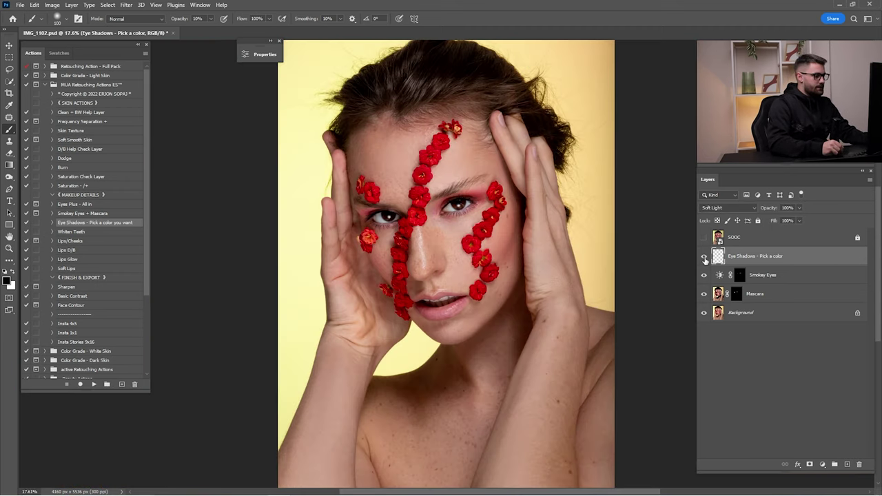
pyautogui.click(704, 257)
pyautogui.click(703, 257)
pyautogui.scroll(5, 386, 217)
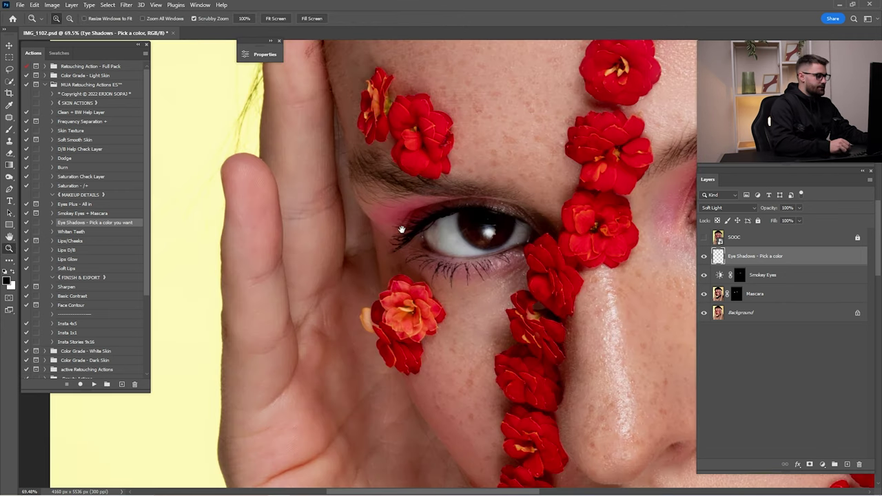
pyautogui.moveTo(404, 232)
pyautogui.mouseDown()
pyautogui.moveTo(494, 246)
pyautogui.moveTo(555, 202)
pyautogui.moveTo(509, 227)
pyautogui.moveTo(531, 220)
pyautogui.moveTo(269, 221)
pyautogui.mouseUp()
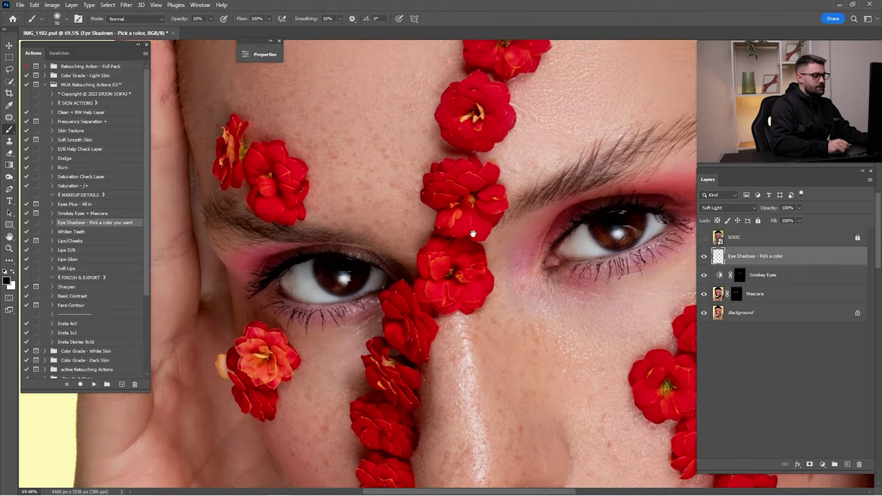
pyautogui.scroll(3, 482, 234)
pyautogui.click(703, 256)
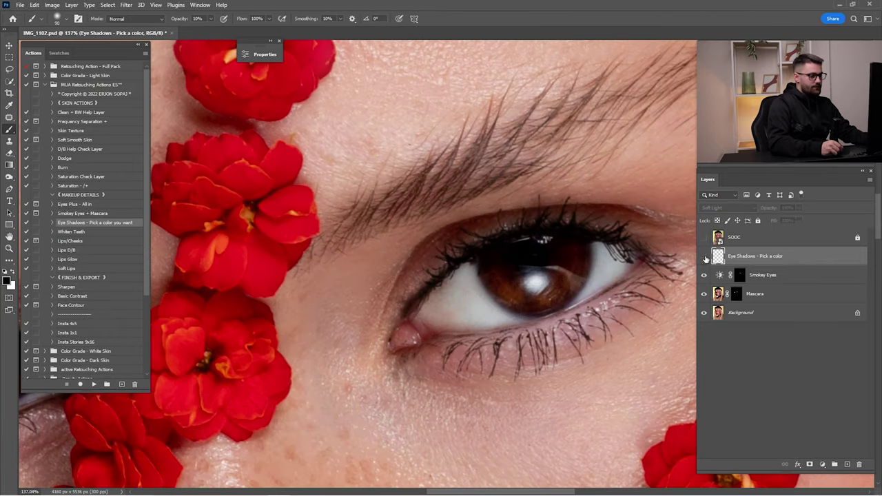
pyautogui.click(703, 257)
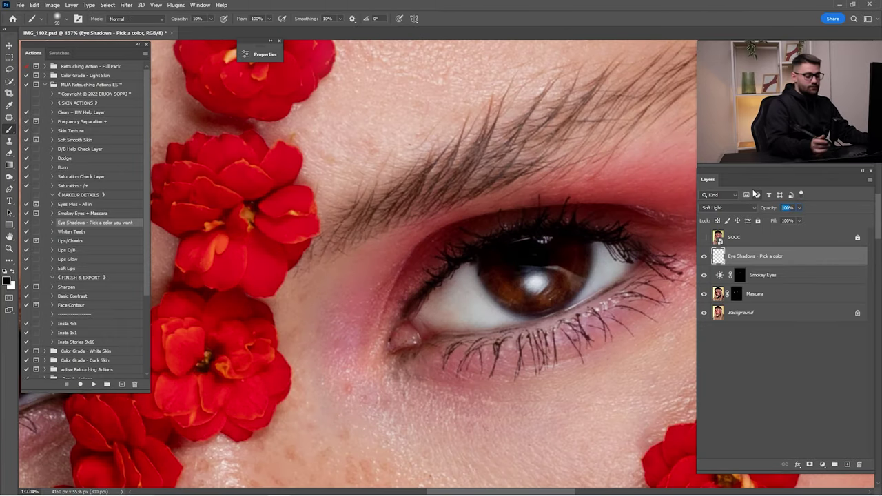
# Step: Set Eye Shadows to 35% opacity, compare with SOOC, and select the layers down to Background
pyautogui.write('35')
pyautogui.hotkey('ctrl', '0')
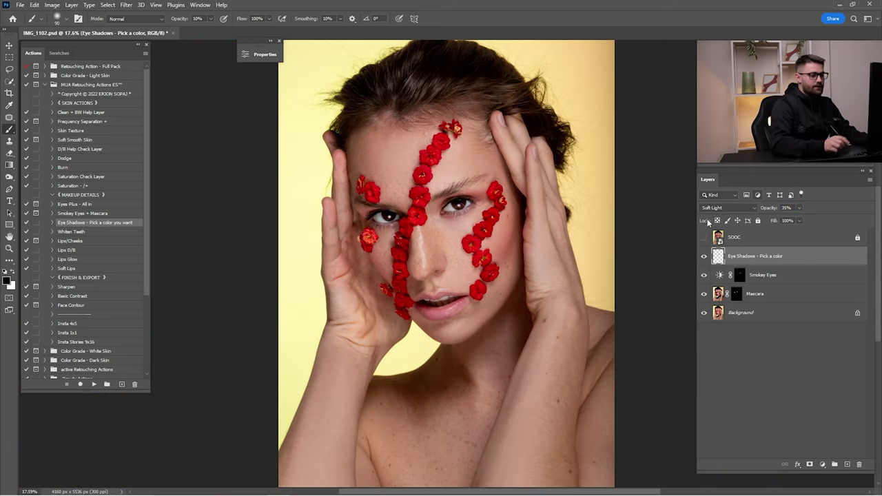
pyautogui.click(703, 237)
pyautogui.click(703, 236)
pyautogui.click(704, 237)
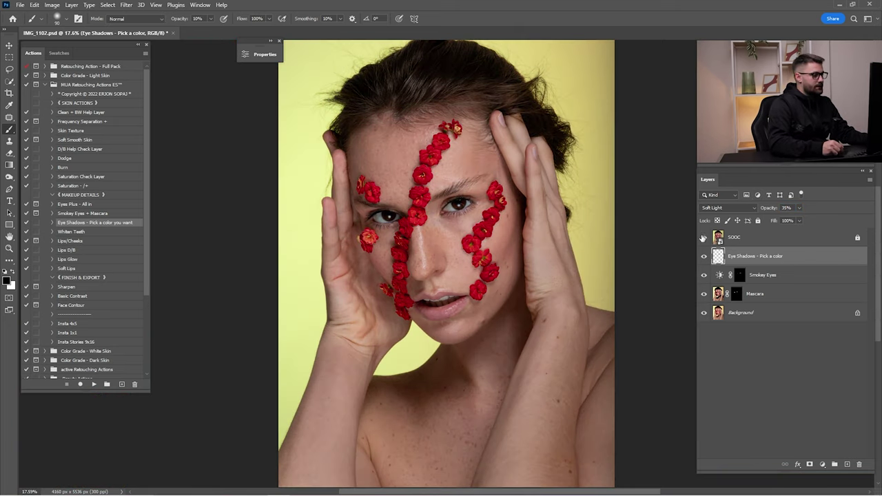
pyautogui.click(703, 237)
pyautogui.click(704, 237)
pyautogui.click(704, 237)
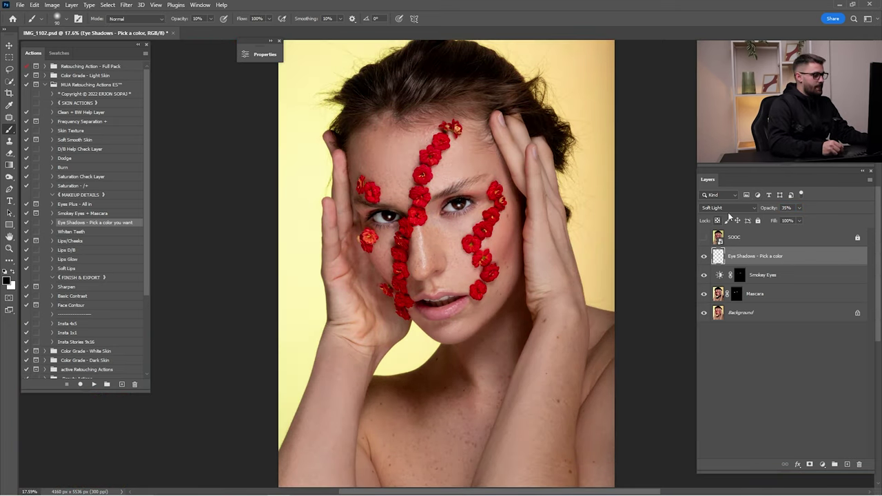
pyautogui.keyDown('shift'); pyautogui.click(772, 315); pyautogui.keyUp('shift')
pyautogui.rightClick(771, 257)
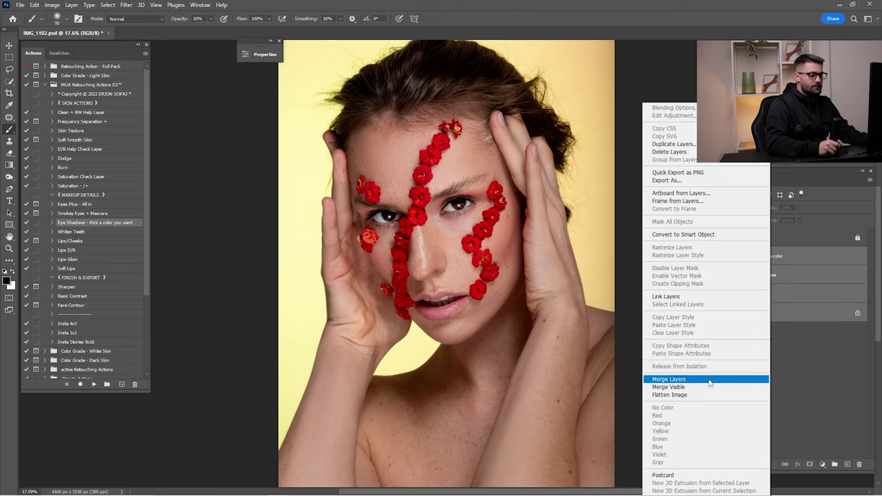
# Step: Merge the selected layers into Background, then run the Sharpening action from Retouching Action - Full Pack
pyautogui.click(712, 378)
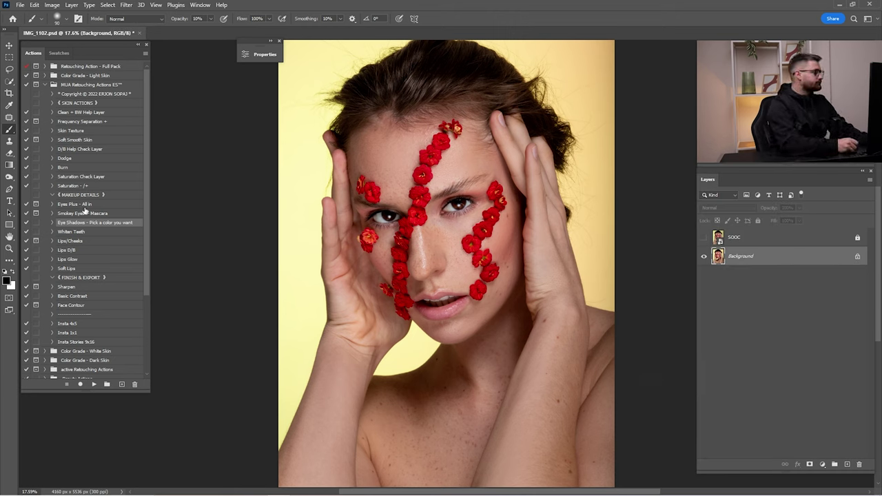
pyautogui.click(44, 66)
pyautogui.click(76, 240)
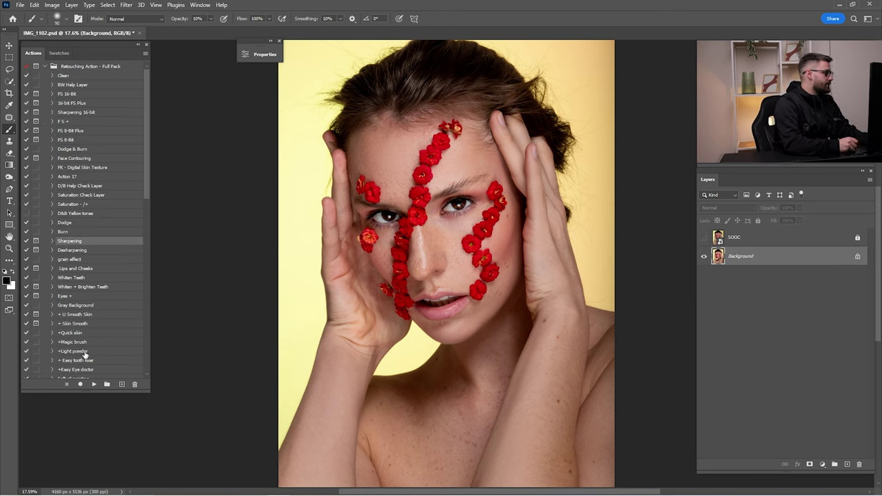
pyautogui.click(94, 385)
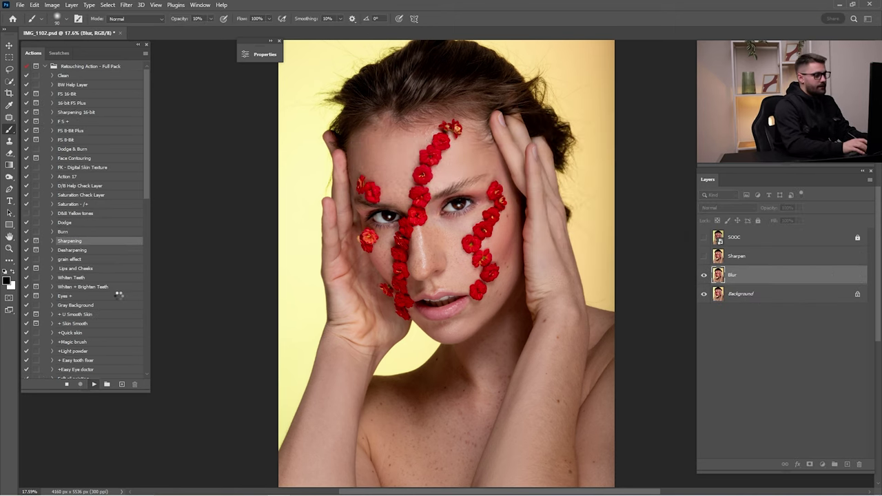
pyautogui.press('Return')
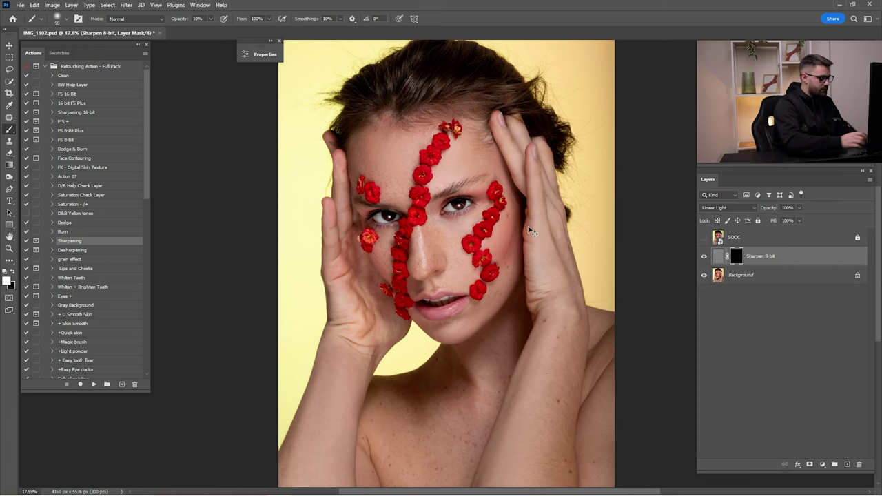
# Step: Invert the Sharpen layer's mask so sharpening covers the whole photo, and inspect the eyes
pyautogui.hotkey('ctrl', 'i')
pyautogui.press('z')
pyautogui.moveTo(427, 162)
pyautogui.mouseDown()
pyautogui.moveTo(487, 213)
pyautogui.moveTo(510, 215)
pyautogui.mouseUp()
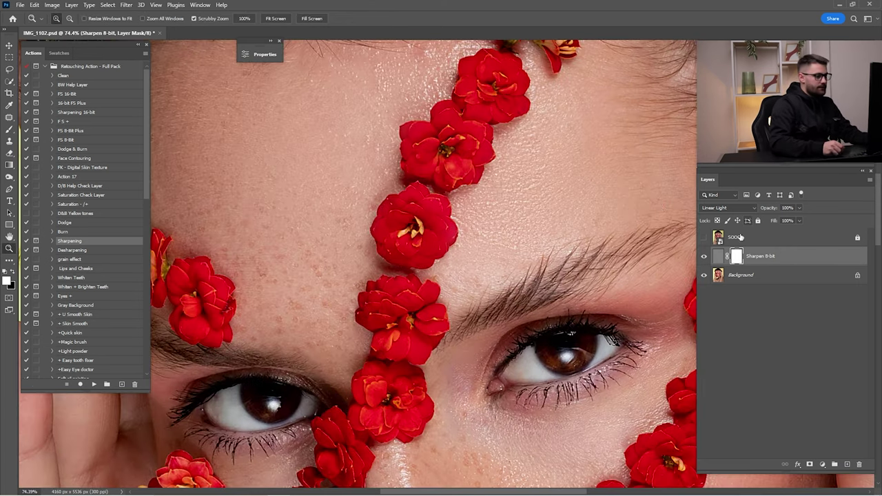
pyautogui.click(704, 257)
pyautogui.click(703, 257)
pyautogui.scroll(-5, 667, 282)
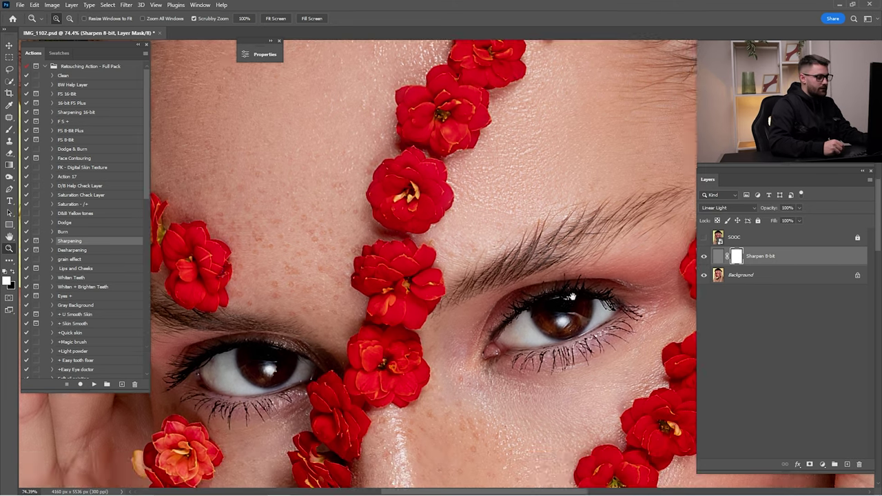
pyautogui.click(704, 257)
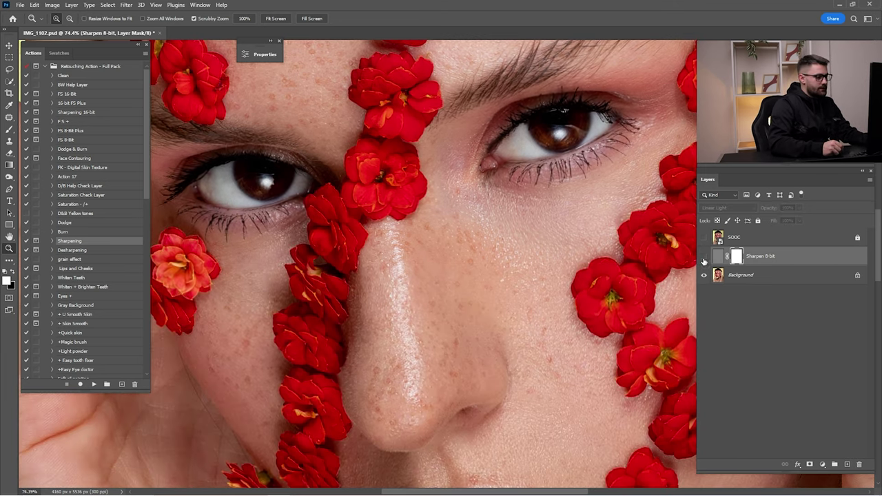
pyautogui.click(703, 257)
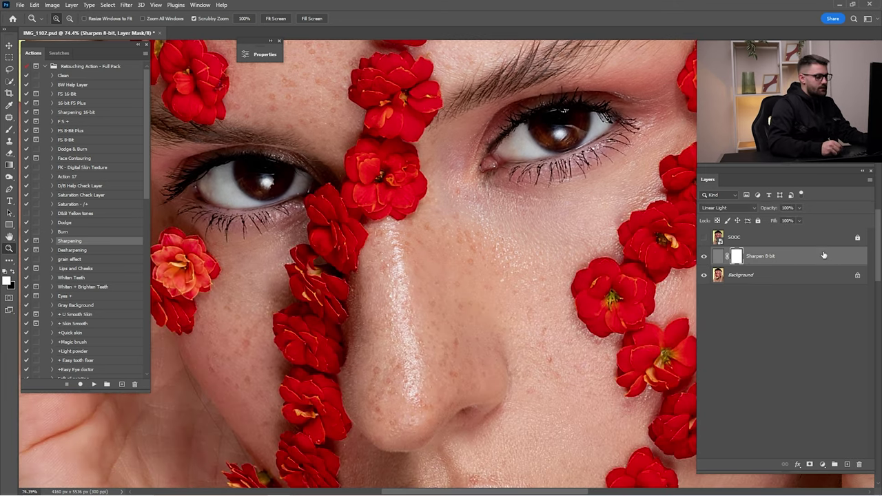
# Step: Set the Sharpen 8-bit layer to 25% opacity and compare against SOOC
pyautogui.click(786, 207)
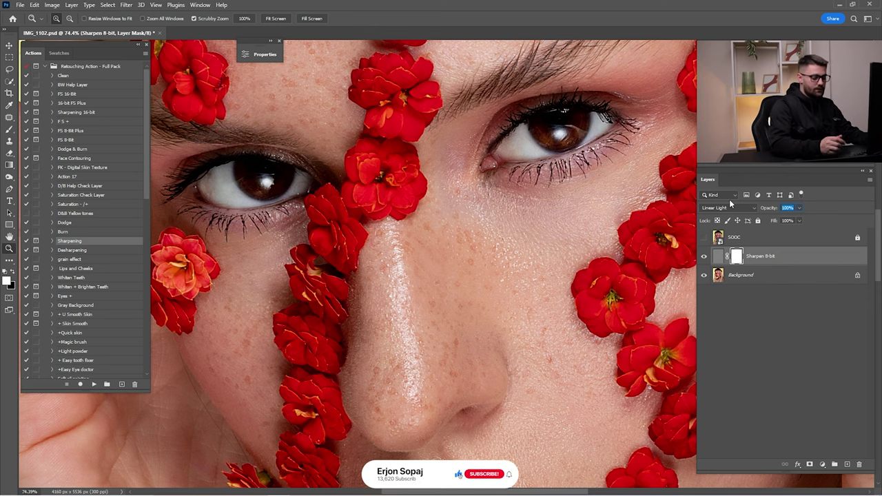
pyautogui.write('25')
pyautogui.press('Return')
pyautogui.hotkey('ctrl', '0')
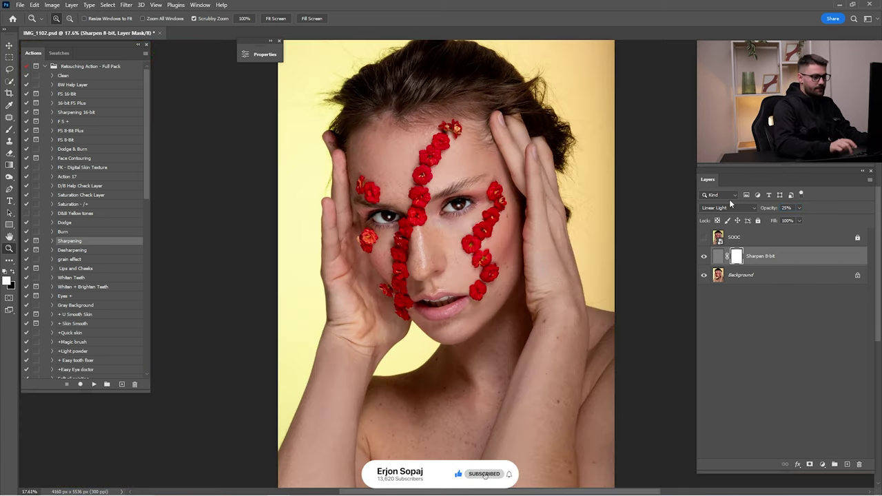
pyautogui.click(704, 236)
pyautogui.click(703, 237)
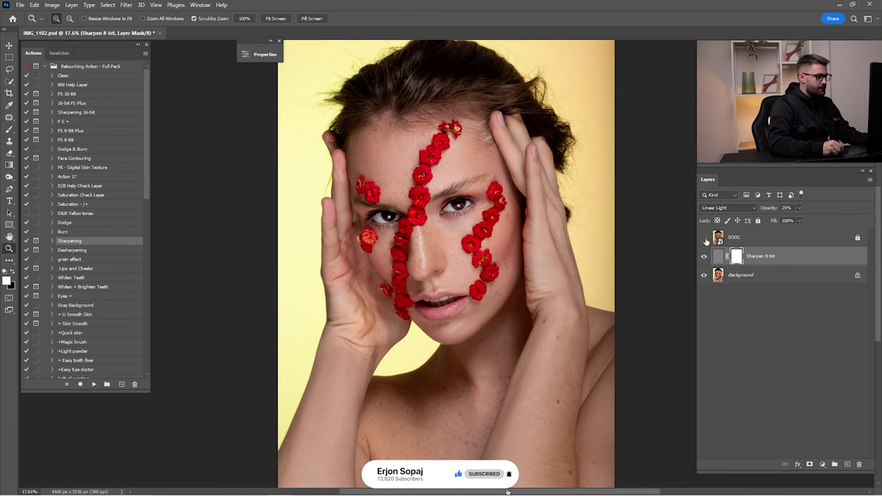
pyautogui.click(703, 237)
pyautogui.click(703, 237)
# Step: Merge the Sharpen 8-bit layer down into the Background
pyautogui.click(754, 276)
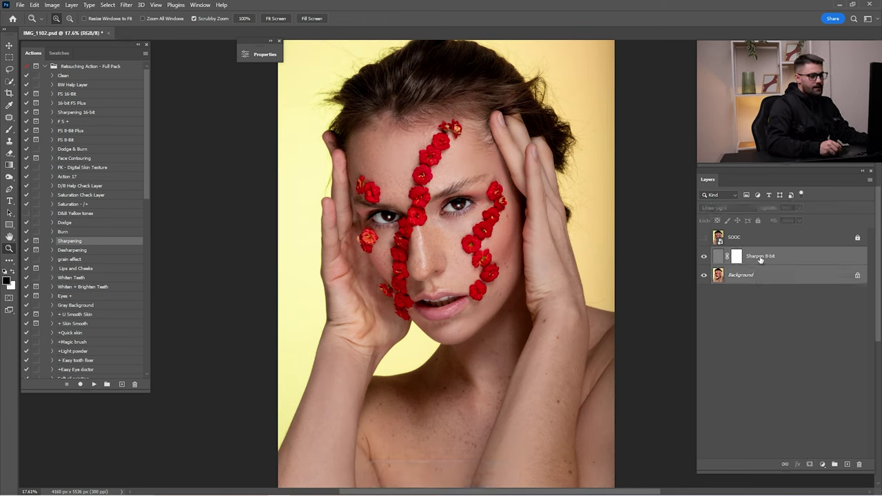
pyautogui.rightClick(760, 258)
pyautogui.click(665, 378)
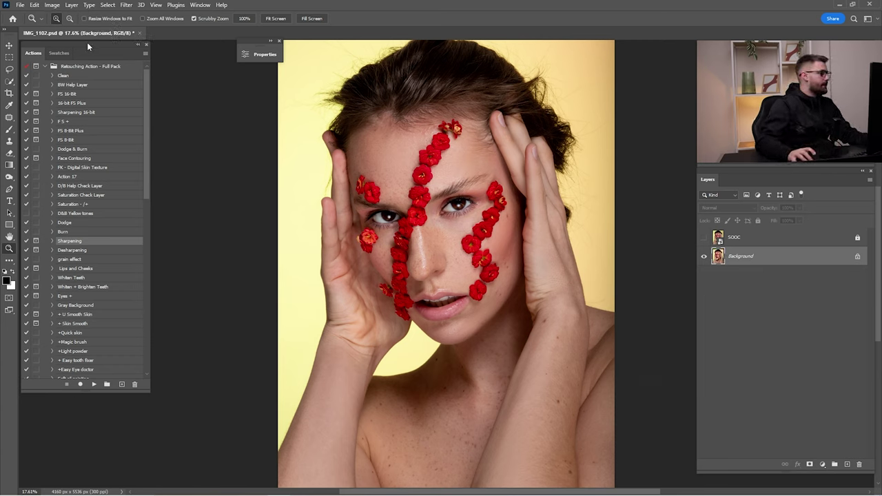
pyautogui.click(44, 67)
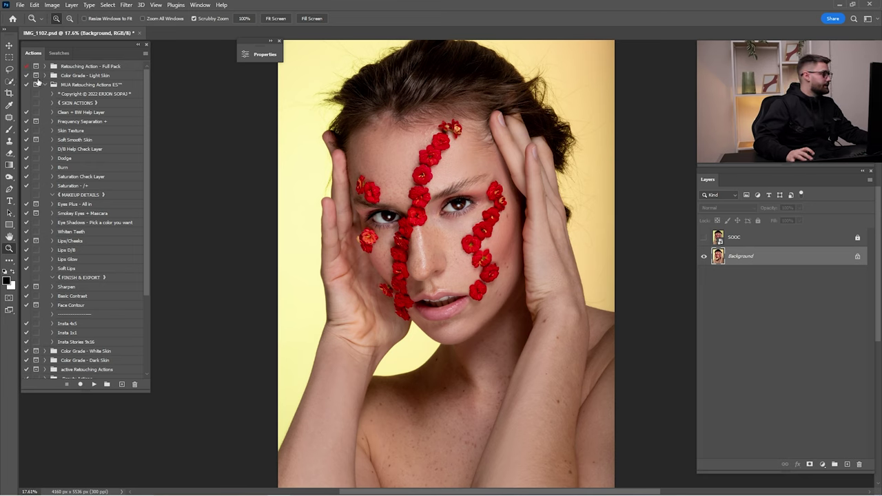
# Step: Expand Color Grade - Light Skin and play the A1 action to add an A1 grade group
pyautogui.click(44, 84)
pyautogui.click(45, 75)
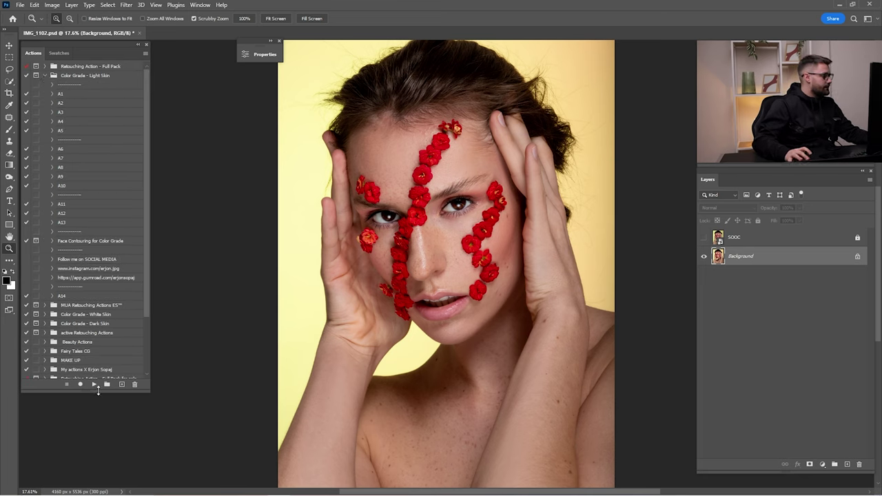
pyautogui.click(93, 341)
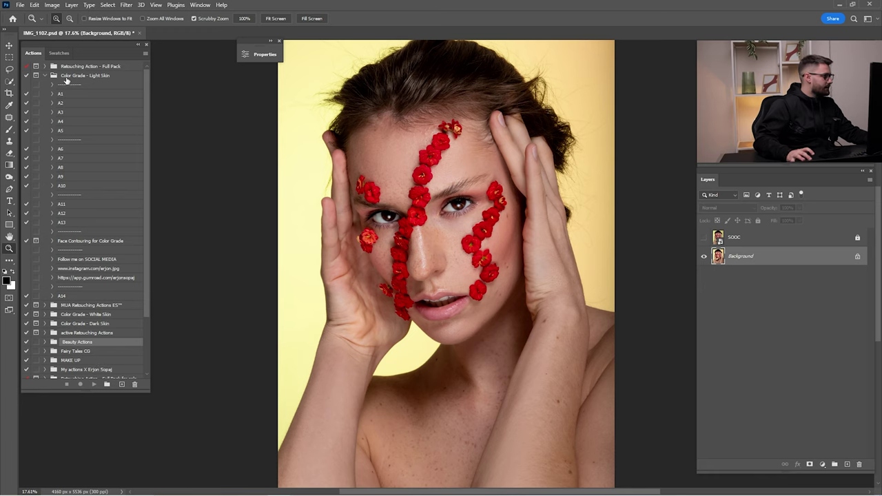
pyautogui.click(66, 77)
pyautogui.click(69, 94)
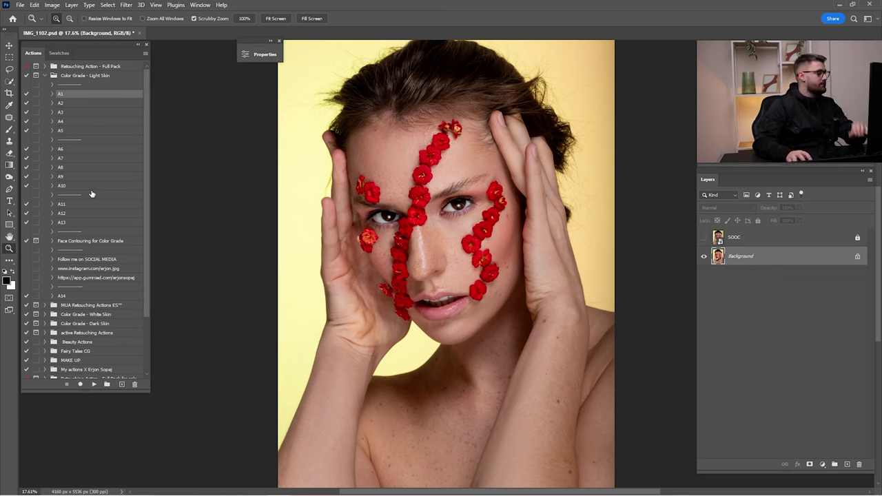
pyautogui.click(97, 383)
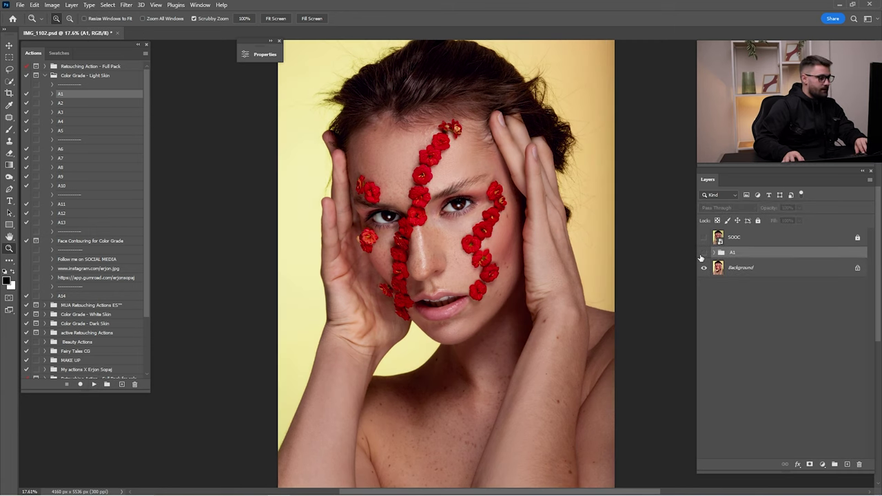
# Step: Compare and delete the A1 grade, then try the A2 grade and delete it too
pyautogui.click(703, 253)
pyautogui.click(703, 253)
pyautogui.click(703, 253)
pyautogui.click(704, 253)
pyautogui.press('Delete')
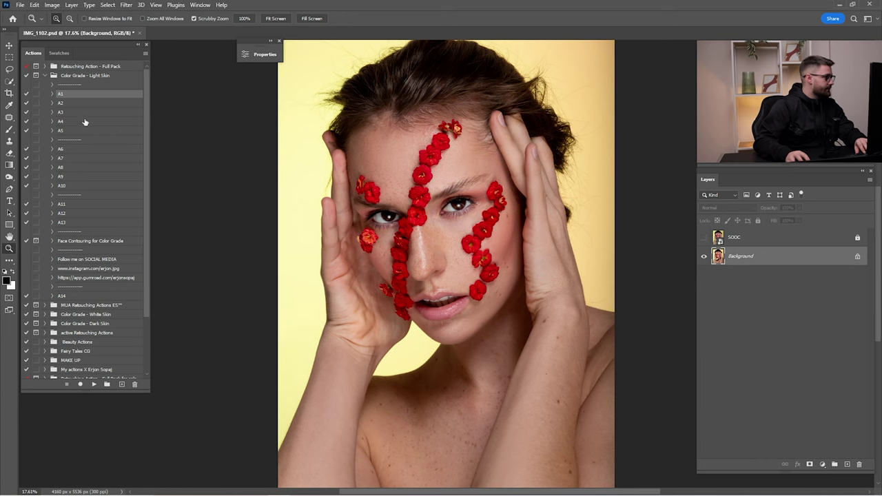
pyautogui.click(82, 103)
pyautogui.click(94, 384)
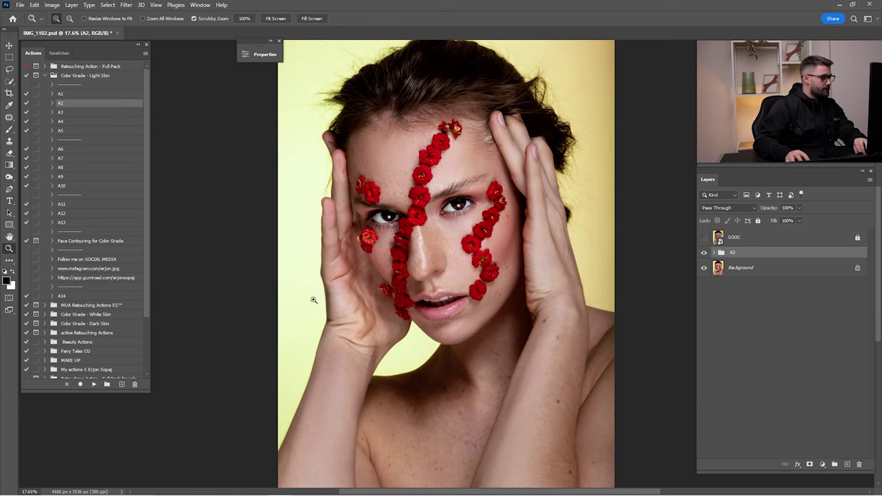
pyautogui.click(703, 253)
pyautogui.click(703, 253)
pyautogui.press('Delete')
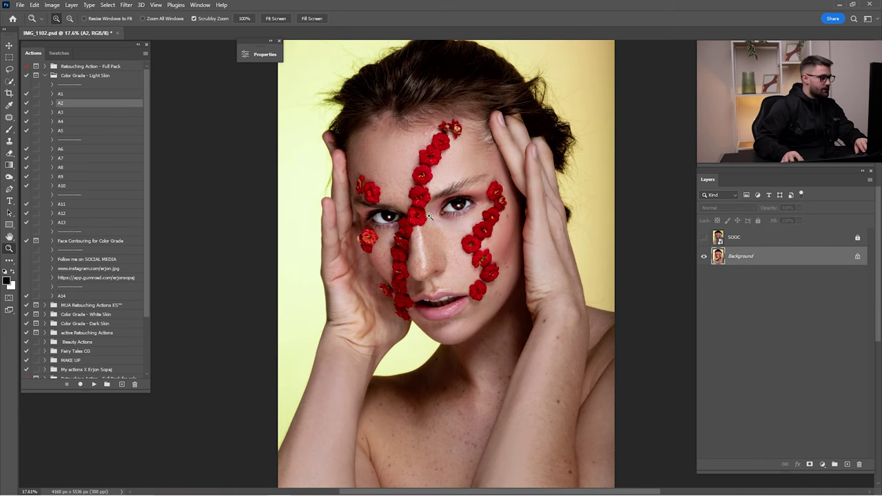
# Step: Try the A3 and A4 grades, comparing each and deleting its group
pyautogui.click(71, 112)
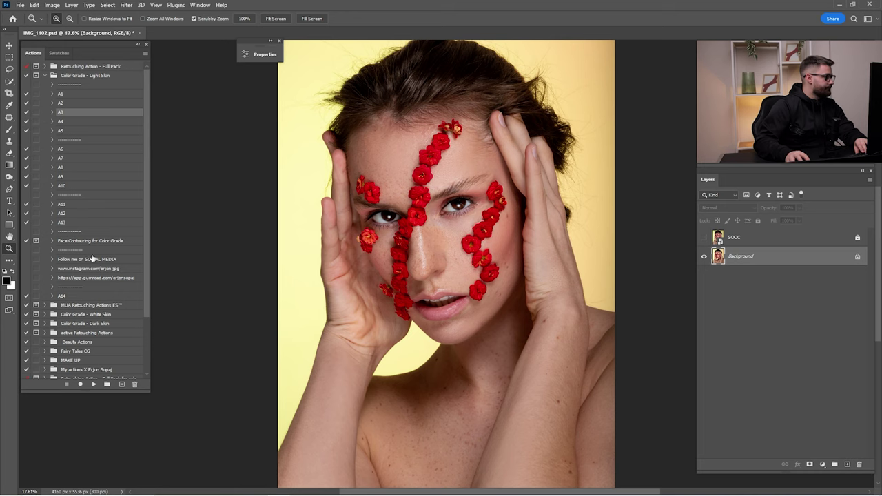
pyautogui.click(95, 384)
pyautogui.click(704, 253)
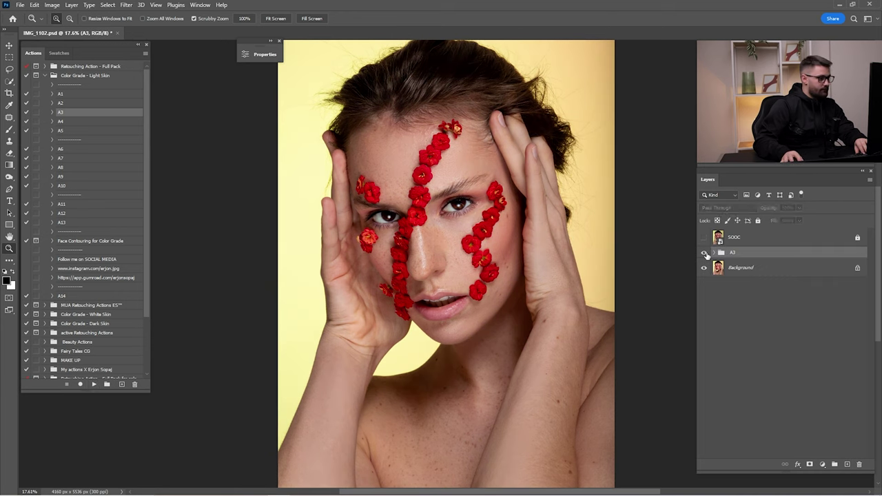
pyautogui.click(704, 253)
pyautogui.press('Delete')
pyautogui.click(68, 121)
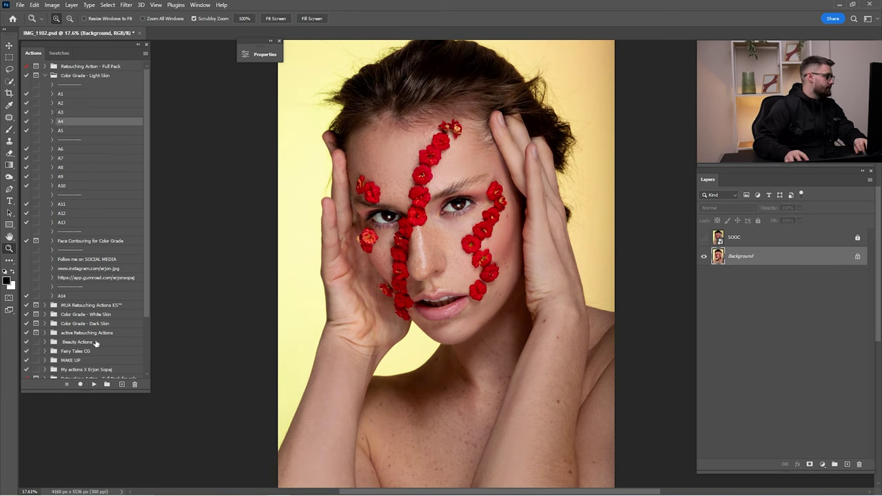
pyautogui.click(94, 384)
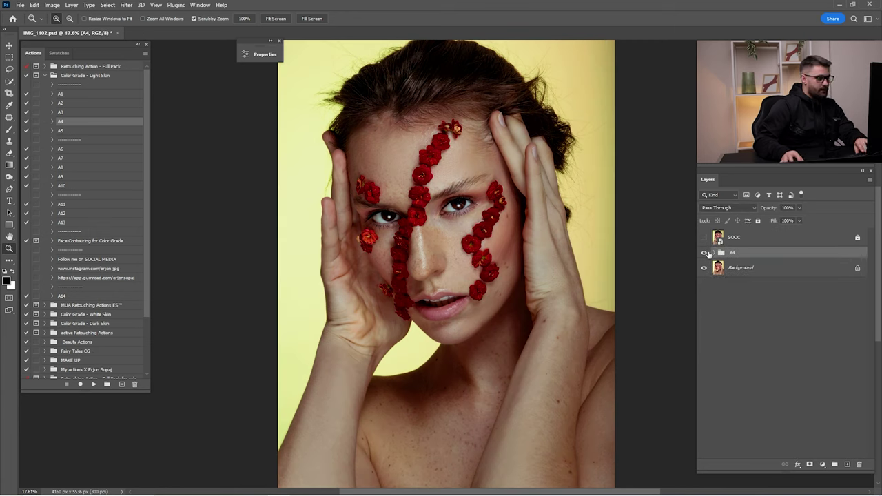
pyautogui.click(704, 253)
pyautogui.click(704, 253)
pyautogui.press('Delete')
# Step: Ungroup A5 and delete all its adjustment layers, including Curves 1 and Black & White 1
pyautogui.click(69, 131)
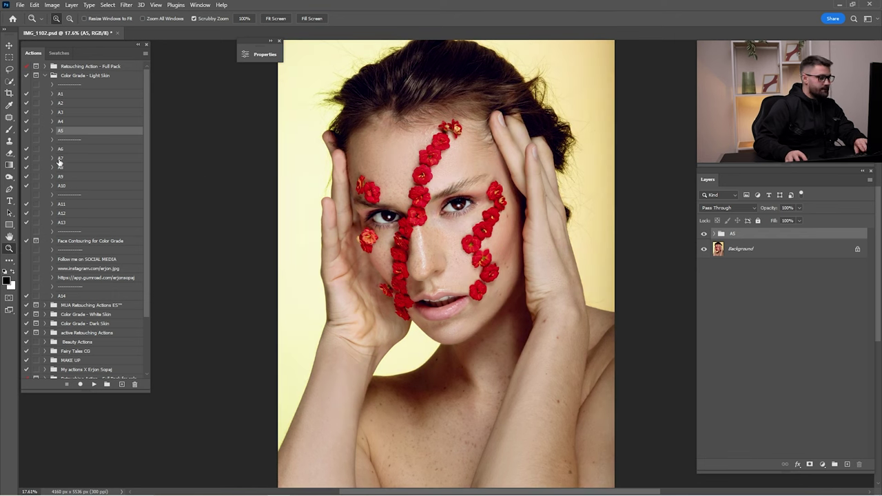
pyautogui.hotkey('ctrl', 'shift', 'g')
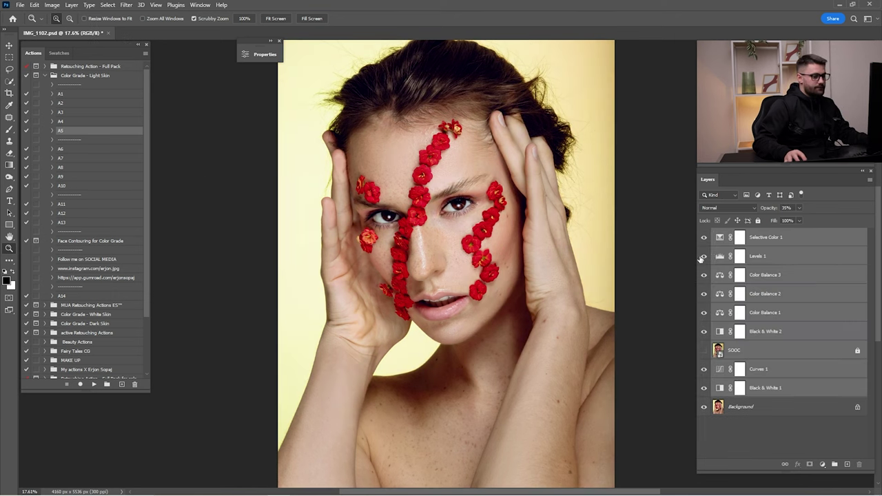
pyautogui.click(763, 340)
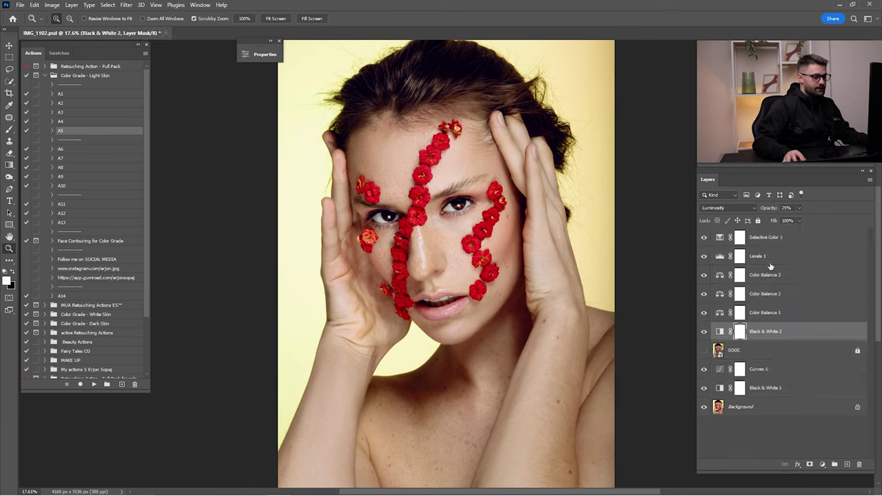
pyautogui.keyDown('shift'); pyautogui.click(764, 237); pyautogui.keyUp('shift')
pyautogui.press('Delete')
pyautogui.click(754, 255)
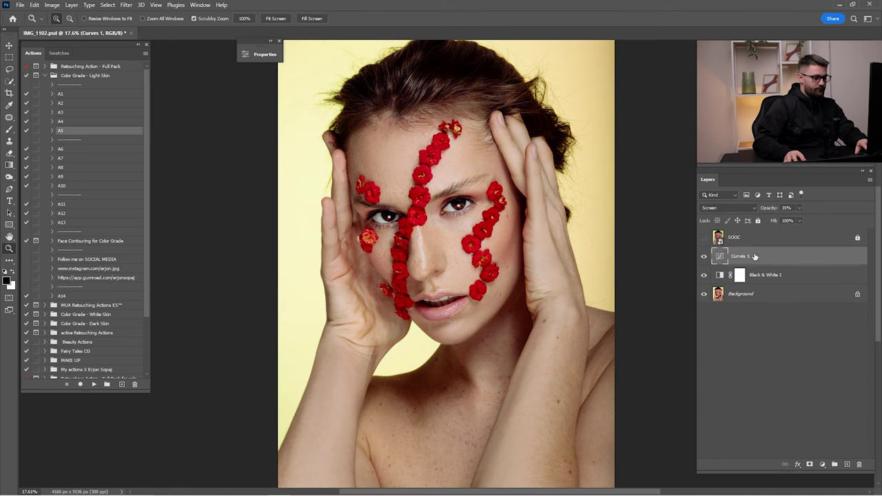
pyautogui.press('Delete')
pyautogui.press('Delete')
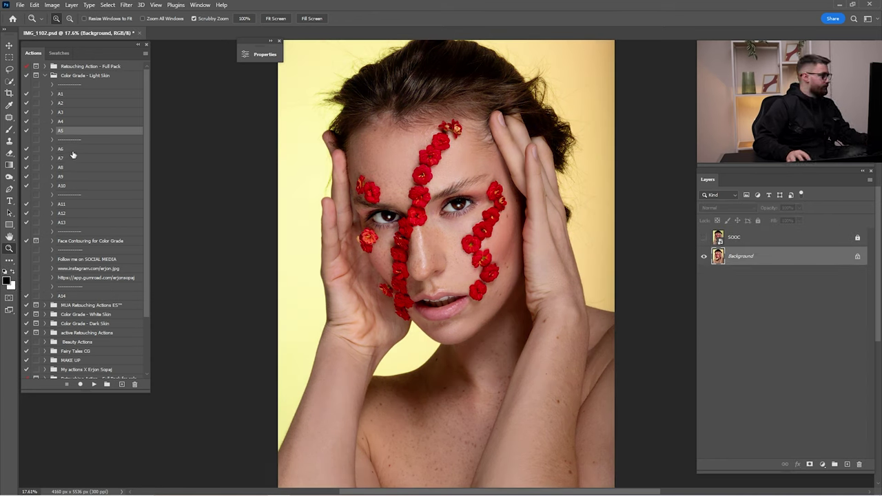
pyautogui.click(70, 150)
# Step: Apply the A6 grade, compare it, and delete its group
pyautogui.click(94, 385)
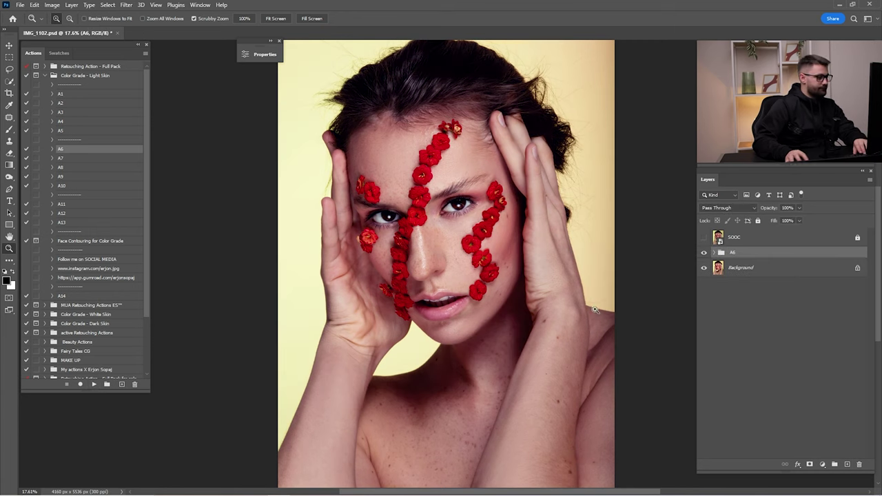
pyautogui.click(704, 253)
pyautogui.click(703, 253)
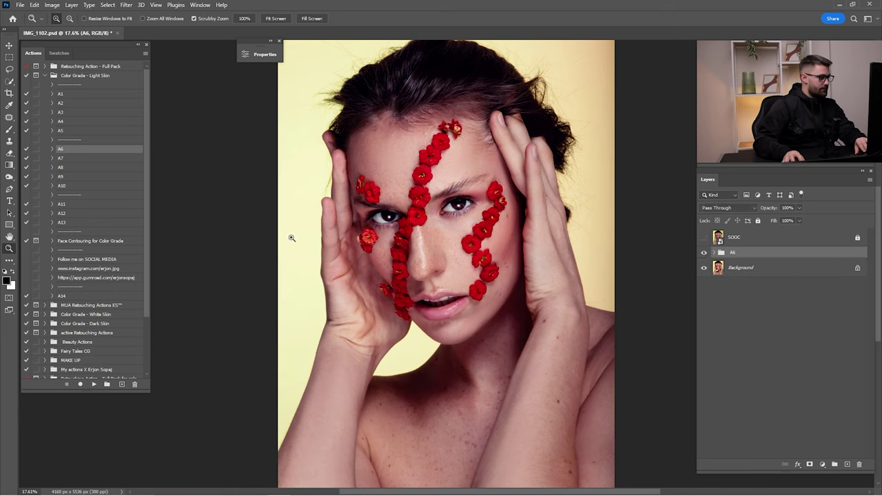
pyautogui.press('Delete')
# Step: Try the A7, A8 and A9 grades, removing each after previewing
pyautogui.click(66, 158)
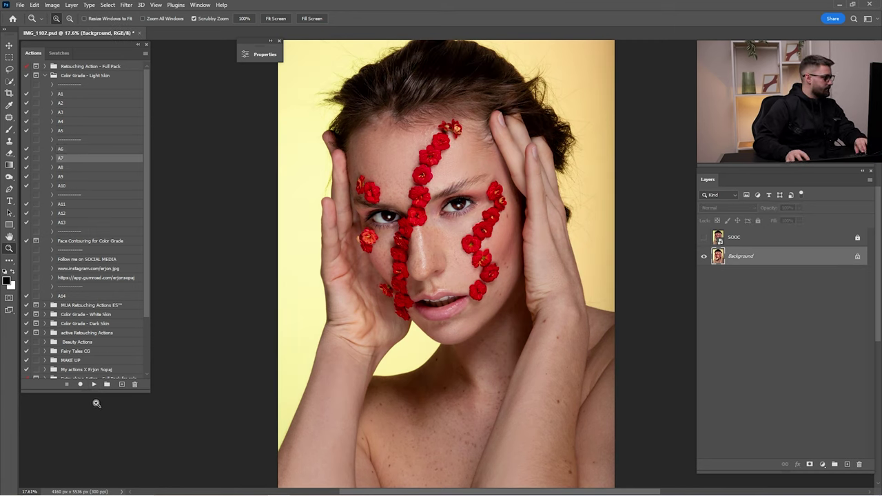
pyautogui.click(91, 385)
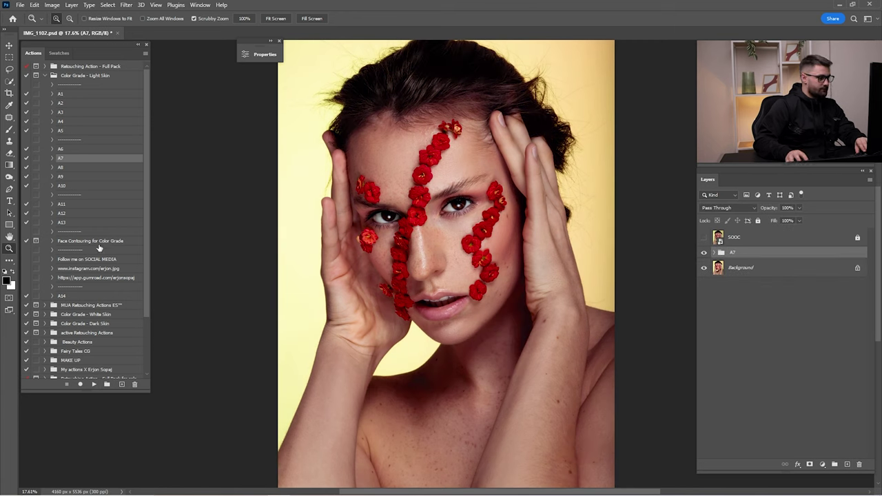
pyautogui.press('Delete')
pyautogui.click(95, 384)
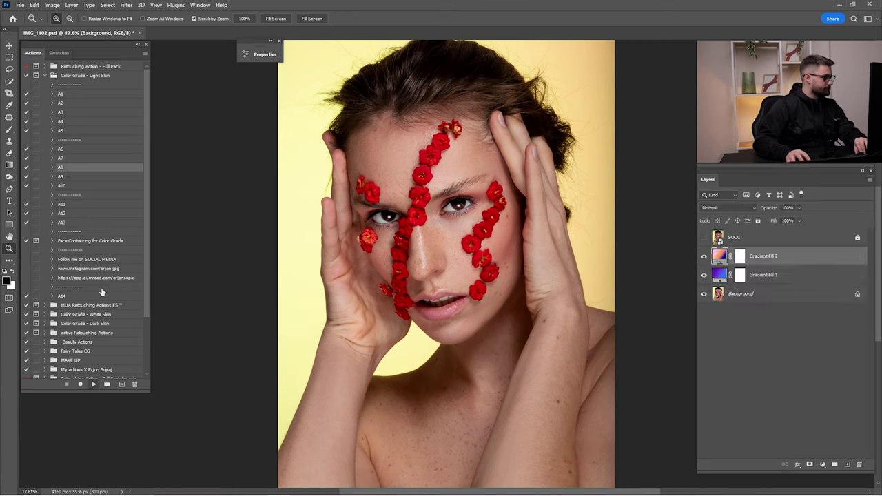
pyautogui.press('Delete')
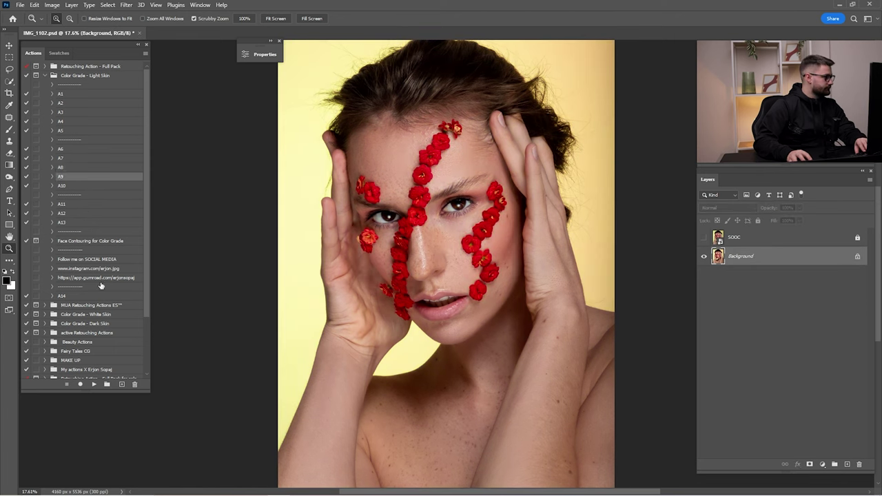
pyautogui.click(96, 384)
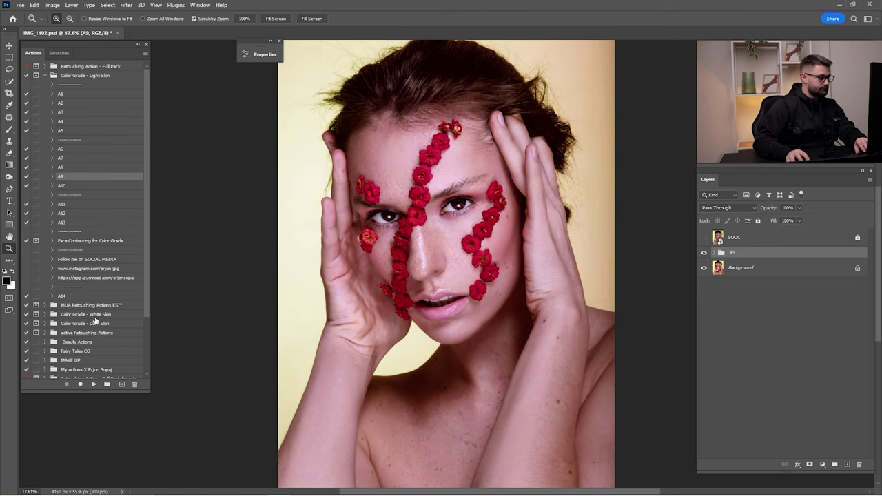
pyautogui.press('Delete')
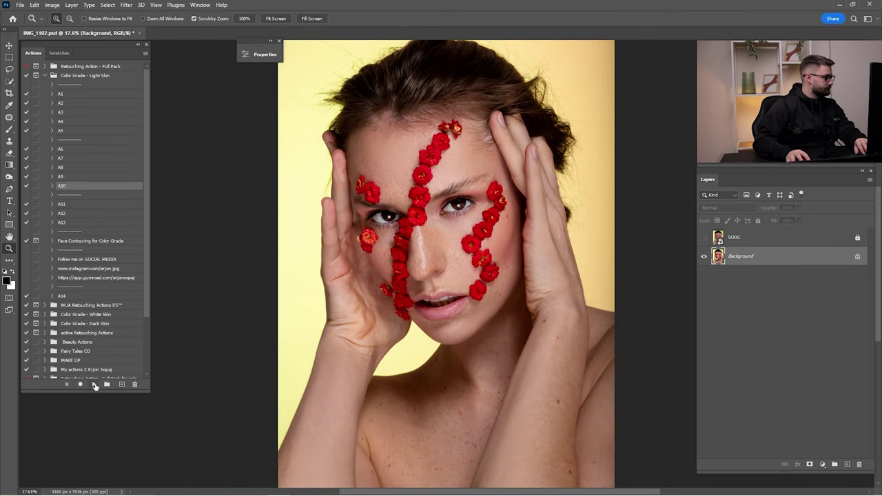
# Step: Try and remove the A10 to A12 grades, then apply the A13 grade
pyautogui.click(95, 384)
pyautogui.press('Delete')
pyautogui.click(95, 384)
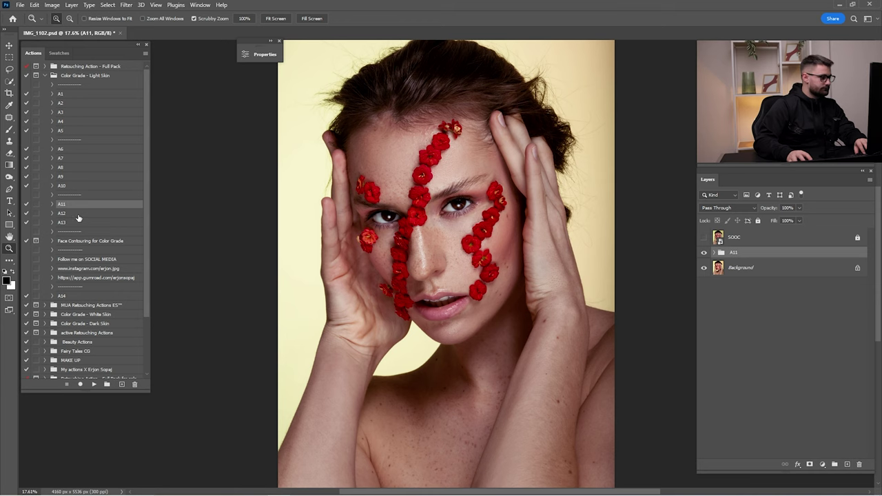
pyautogui.press('Delete')
pyautogui.click(77, 215)
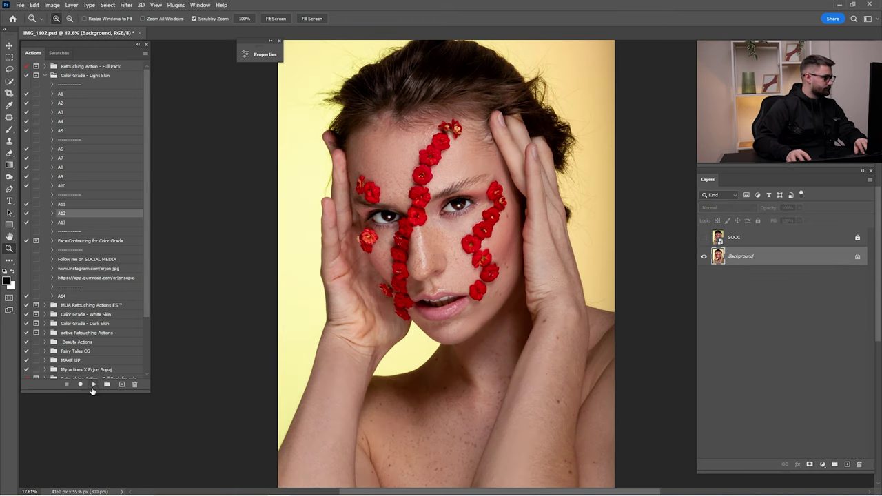
pyautogui.click(94, 384)
pyautogui.press('Delete')
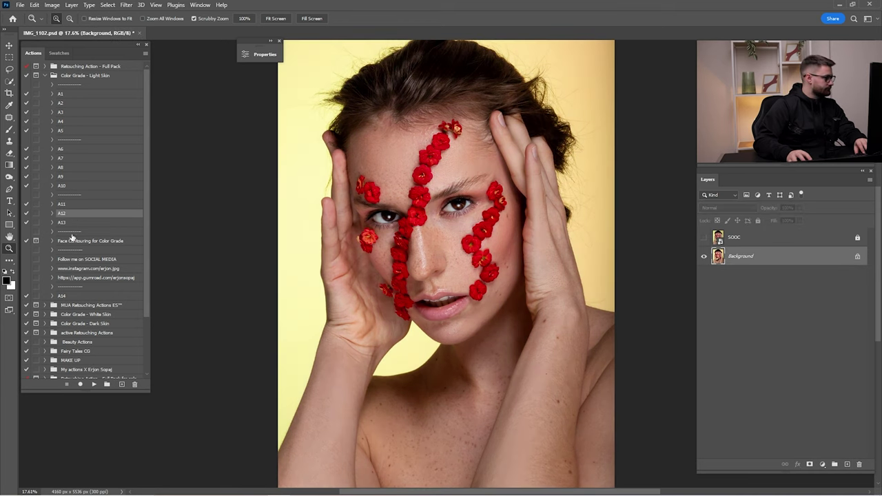
pyautogui.click(67, 224)
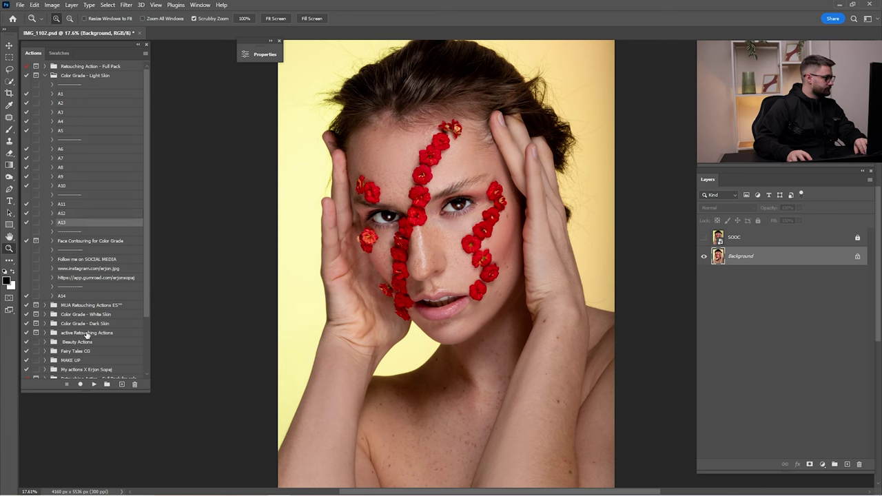
pyautogui.click(95, 384)
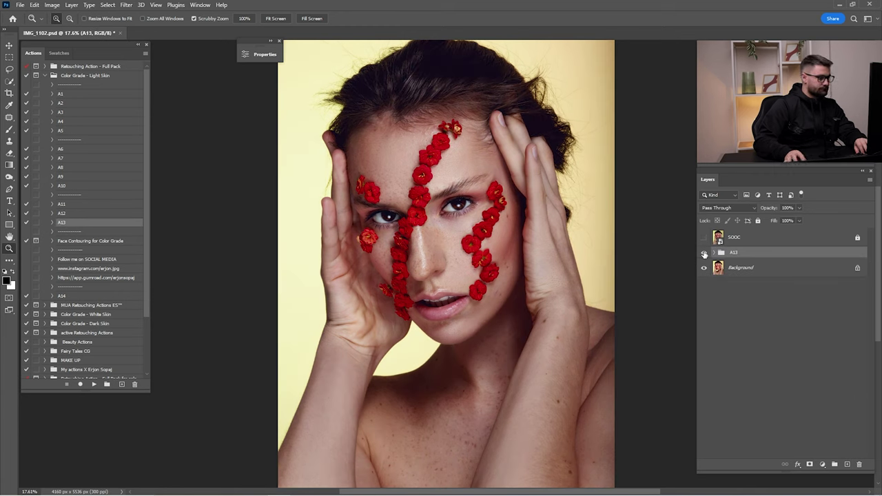
# Step: Toggle the A13 grade off and on to compare the portrait with and without it
pyautogui.click(704, 253)
pyautogui.click(704, 254)
pyautogui.click(704, 253)
pyautogui.click(704, 254)
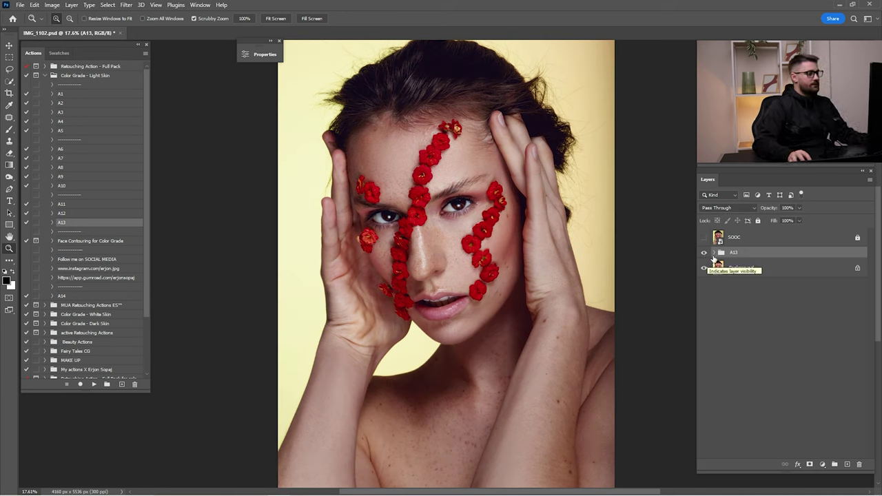
# Step: Expand the A13 group and toggle Color Lookup 1 and Color Lookup 2 to check their effect
pyautogui.click(713, 253)
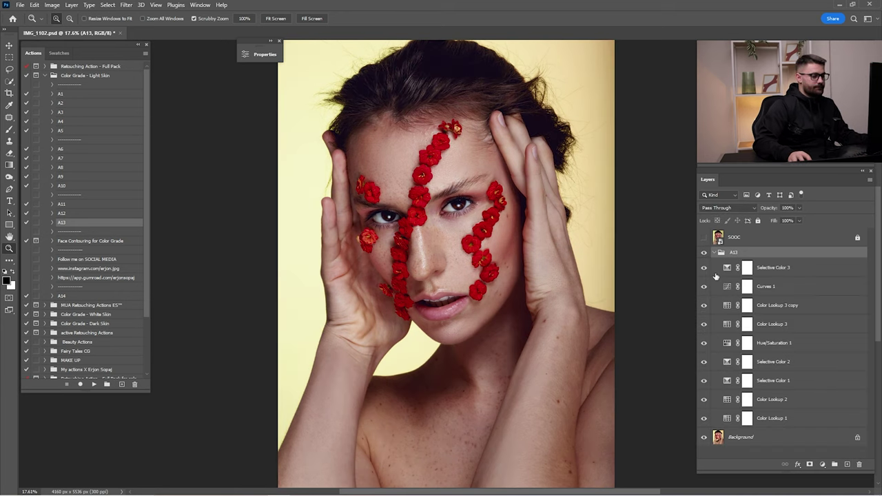
pyautogui.click(703, 418)
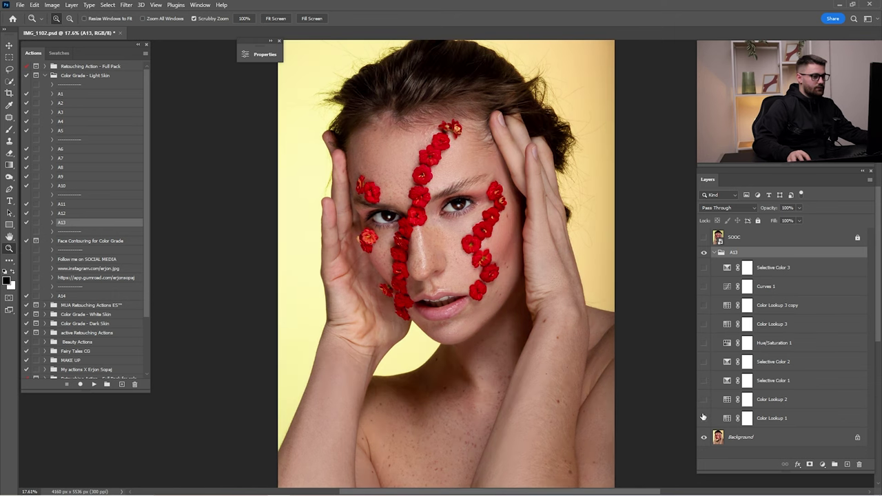
pyautogui.click(761, 418)
pyautogui.click(704, 418)
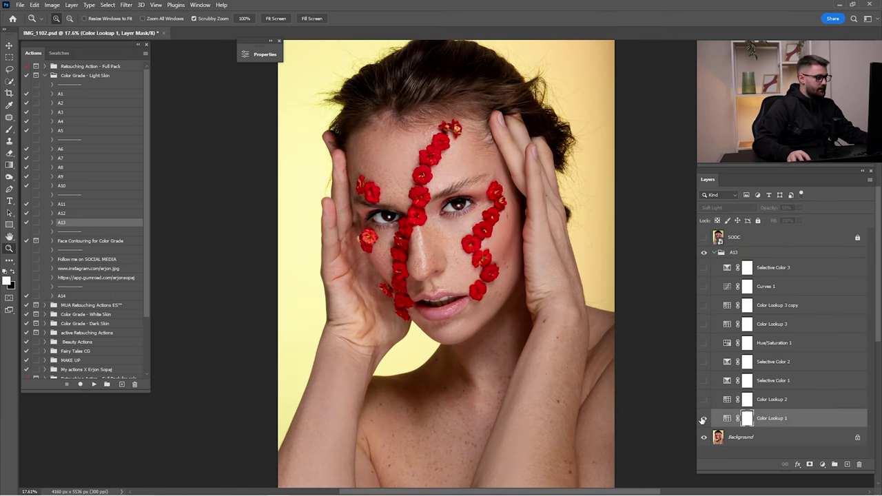
pyautogui.click(703, 417)
pyautogui.click(759, 400)
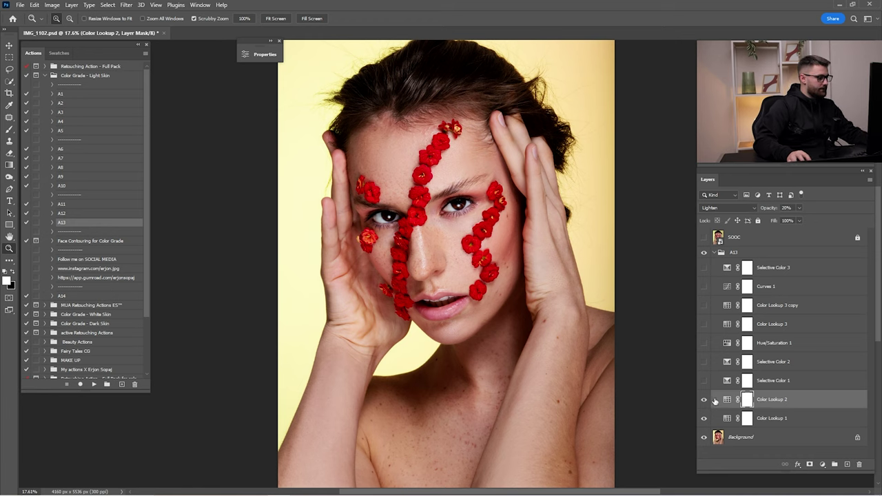
# Step: Toggle Selective Color 1, Selective Color 2 and Hue/Saturation 1, and set Color Lookup 3 to 10% opacity
pyautogui.click(769, 380)
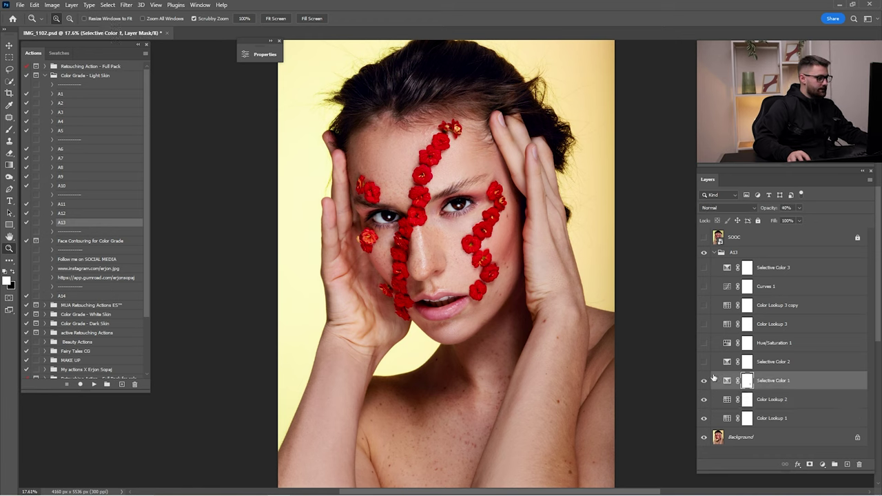
pyautogui.click(776, 363)
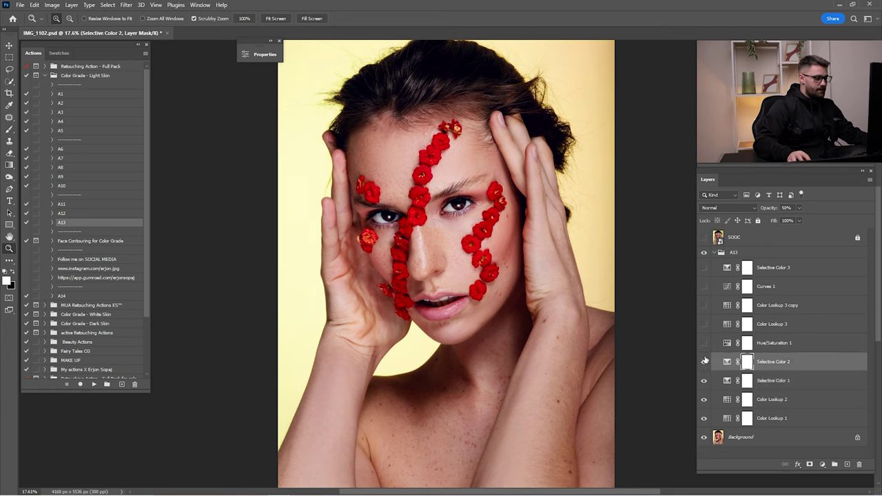
pyautogui.click(782, 343)
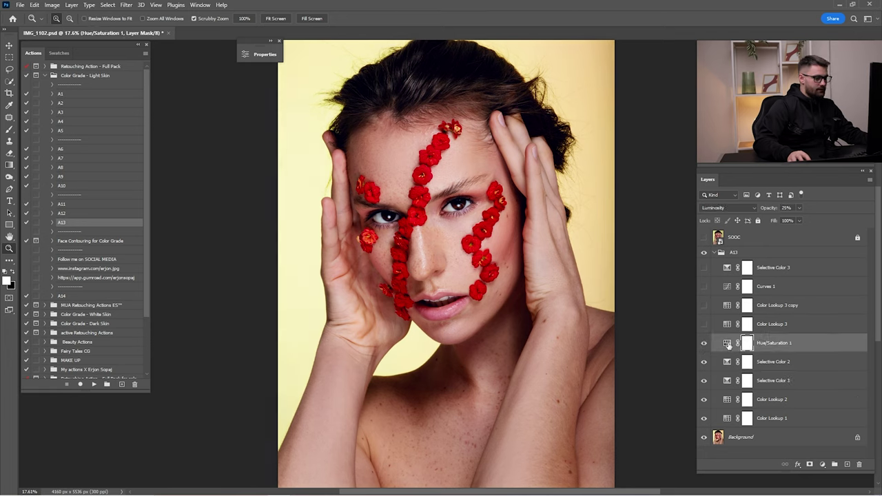
pyautogui.click(703, 324)
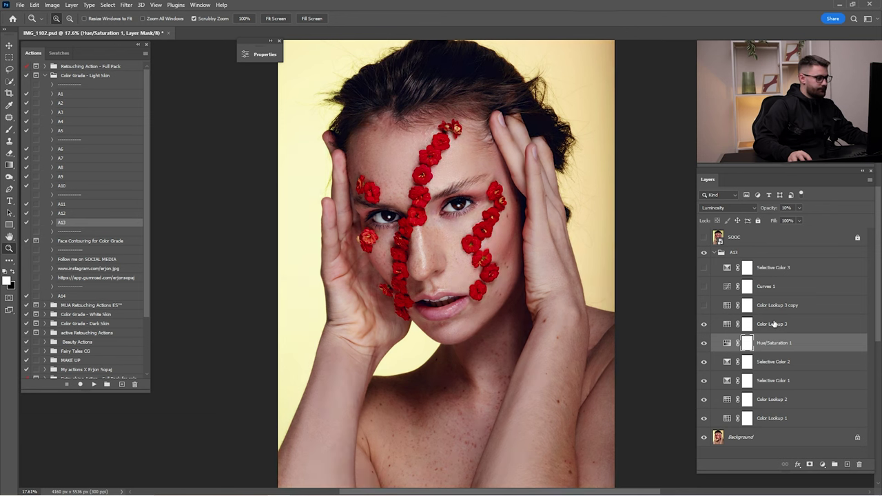
pyautogui.click(760, 324)
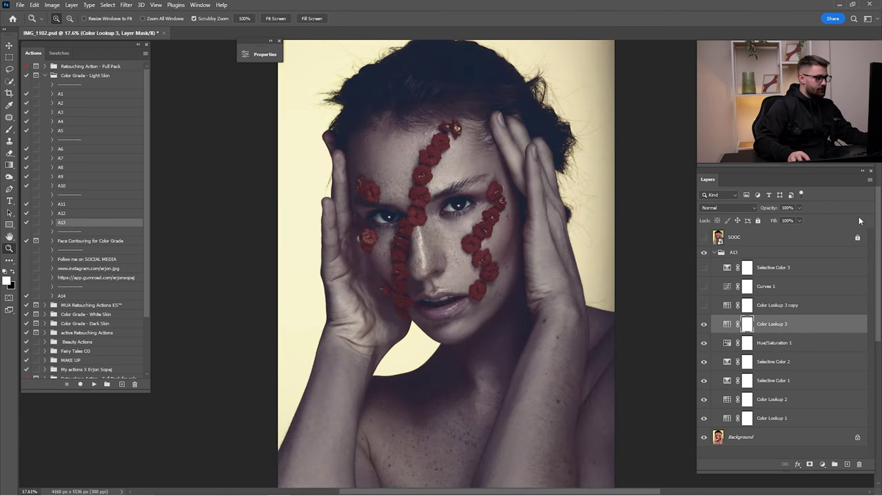
pyautogui.write('10')
pyautogui.press('Return')
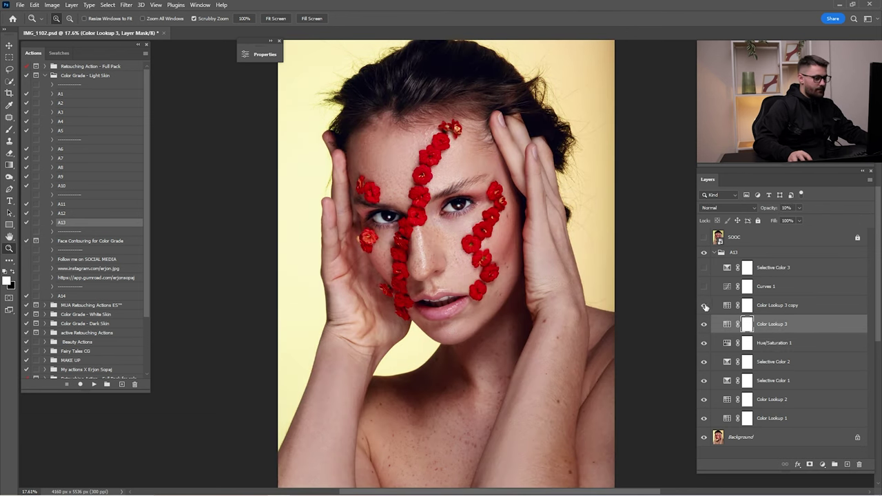
# Step: Toggle Color Lookup 3 copy, Curves 1 and Selective Color 3 to check each adjustment
pyautogui.click(768, 289)
pyautogui.click(773, 308)
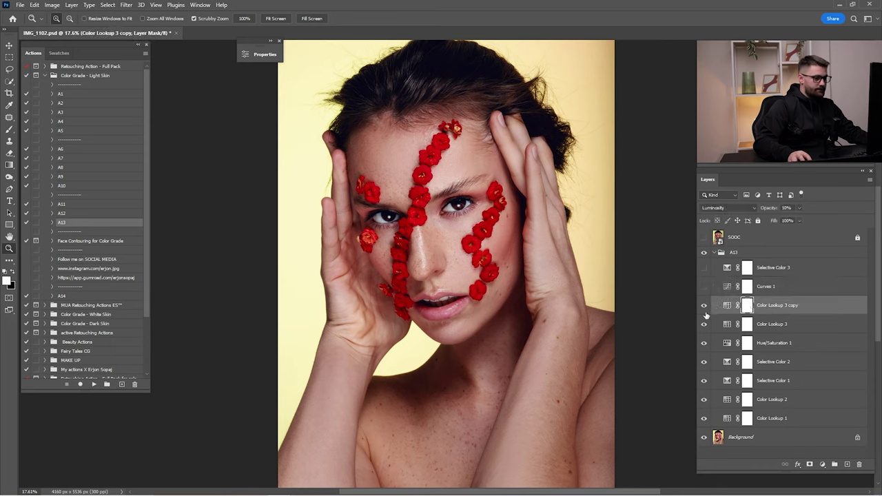
pyautogui.click(758, 290)
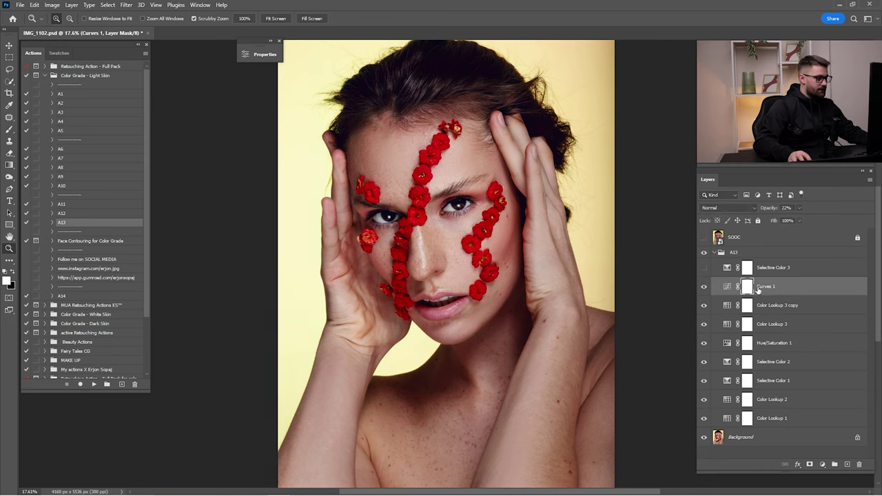
pyautogui.click(704, 268)
pyautogui.click(756, 266)
# Step: Collapse the A13 group, compare it on and off, and leave the grade switched on
pyautogui.click(720, 252)
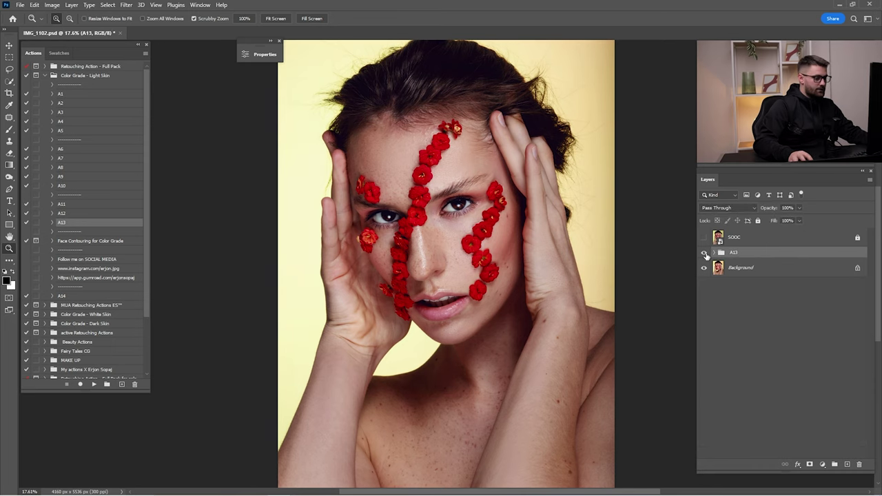
pyautogui.click(703, 253)
pyautogui.click(703, 253)
pyautogui.click(703, 253)
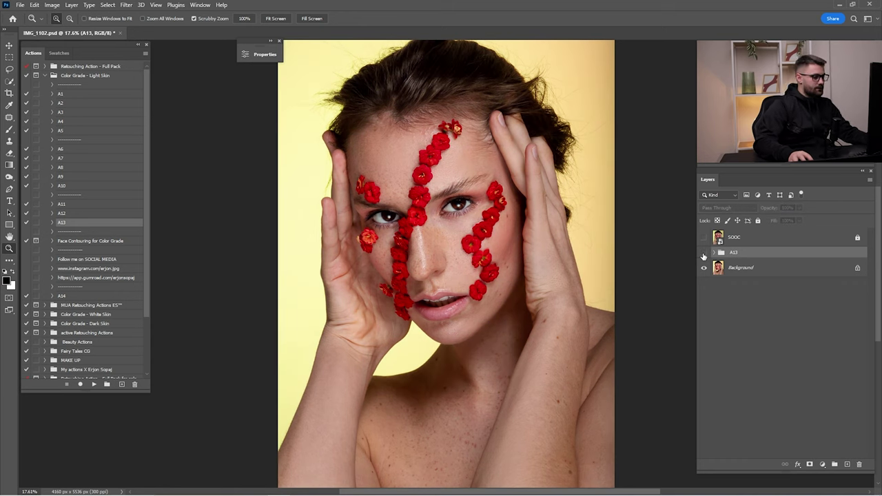
pyautogui.click(704, 253)
pyautogui.click(704, 253)
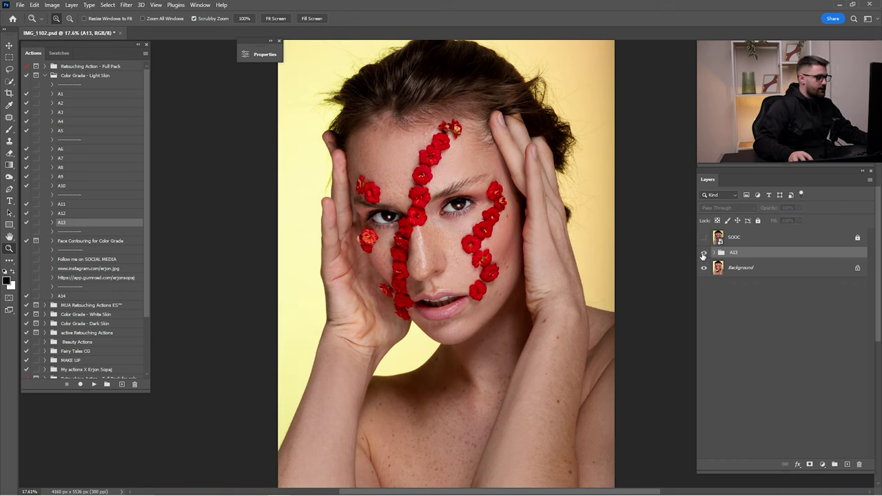
pyautogui.click(703, 254)
pyautogui.click(703, 254)
pyautogui.click(704, 254)
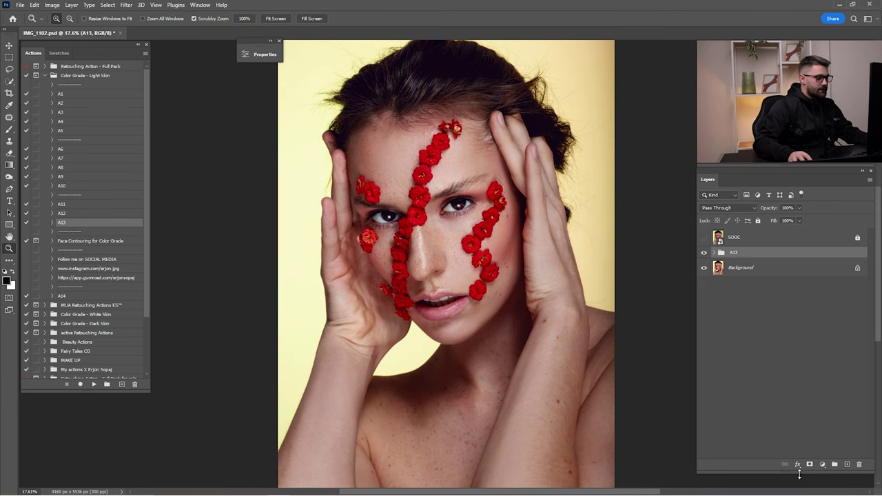
# Step: Add a Color Balance adjustment on the Highlights range at 50% opacity
pyautogui.click(822, 466)
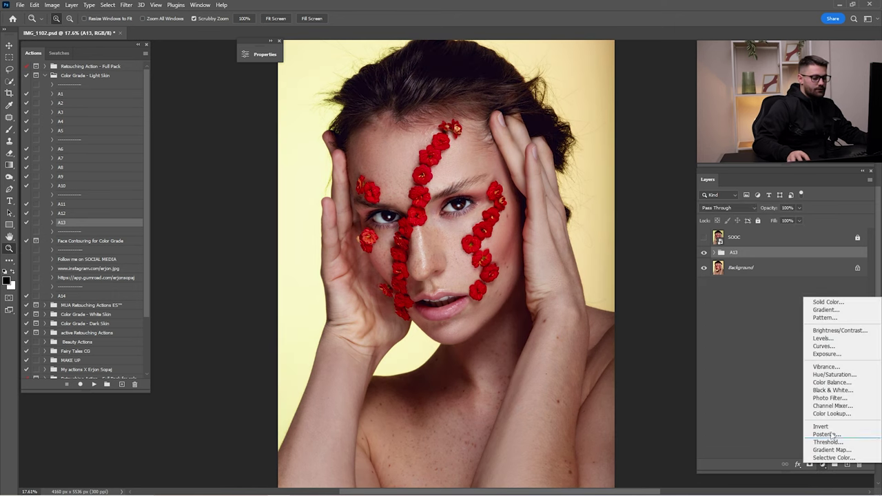
pyautogui.click(831, 382)
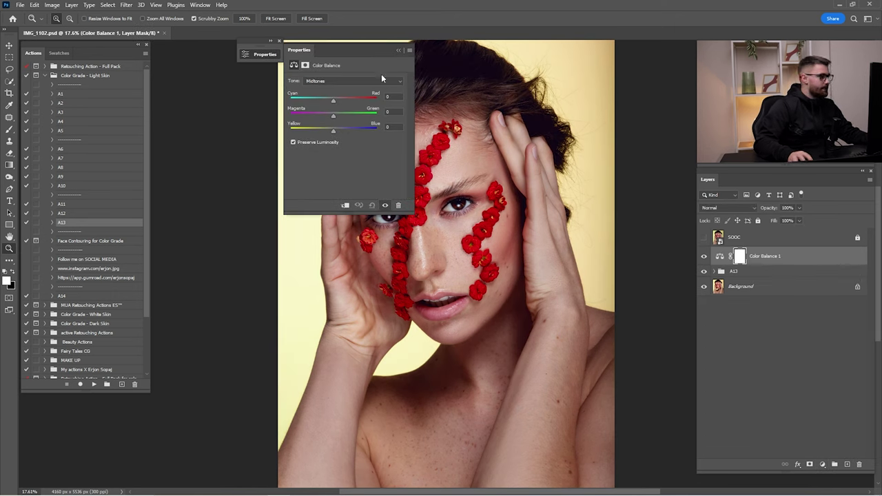
pyautogui.moveTo(375, 46)
pyautogui.mouseDown()
pyautogui.moveTo(230, 73)
pyautogui.moveTo(249, 66)
pyautogui.moveTo(218, 54)
pyautogui.mouseUp()
pyautogui.click(217, 88)
pyautogui.click(203, 106)
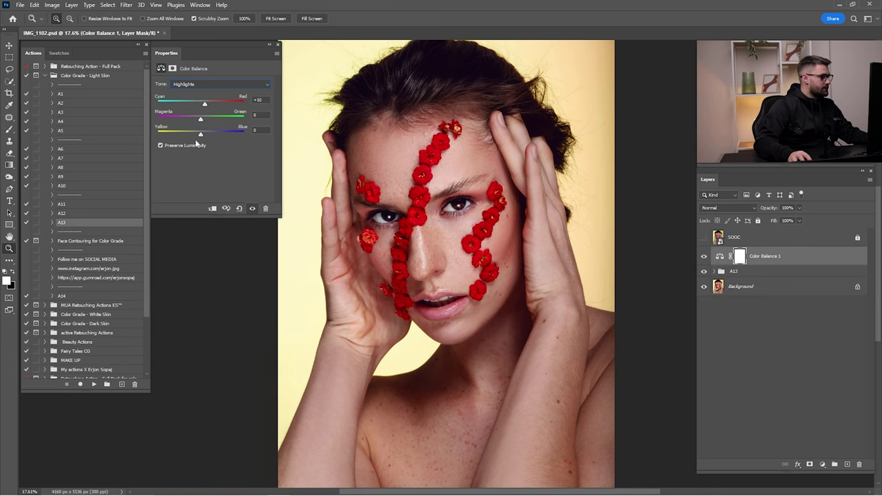
pyautogui.click(269, 46)
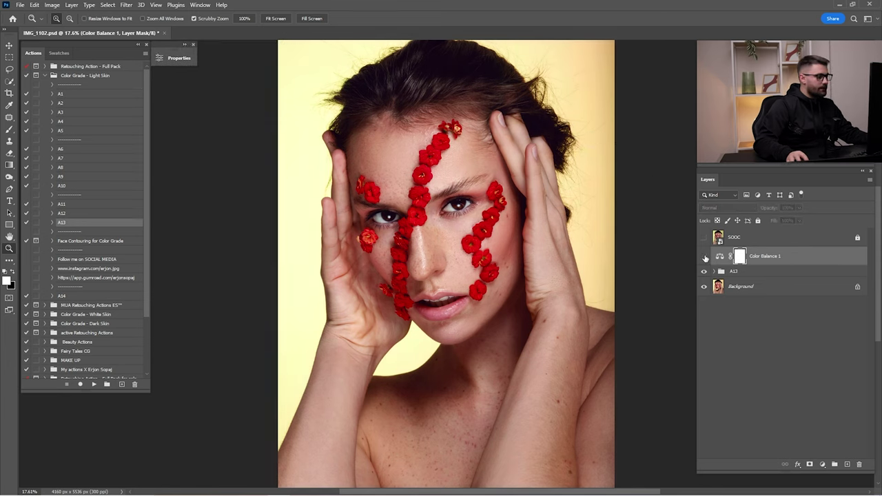
pyautogui.click(704, 256)
pyautogui.click(704, 256)
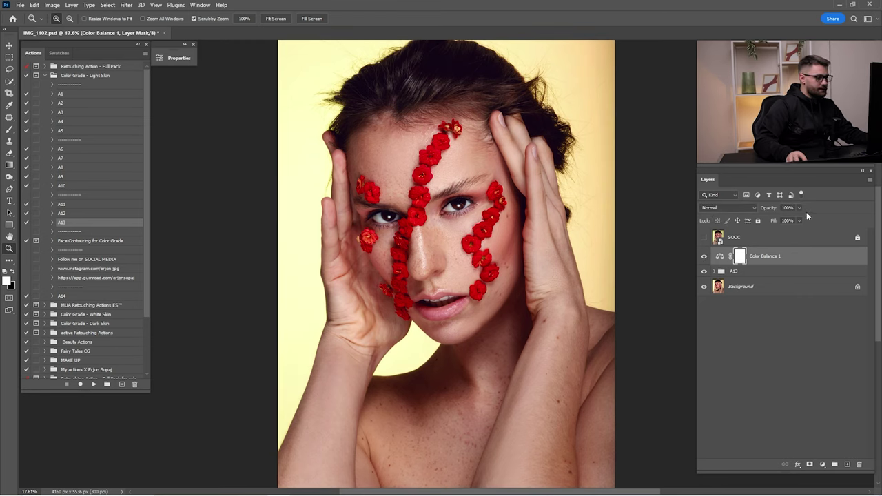
pyautogui.write('50')
pyautogui.press('Return')
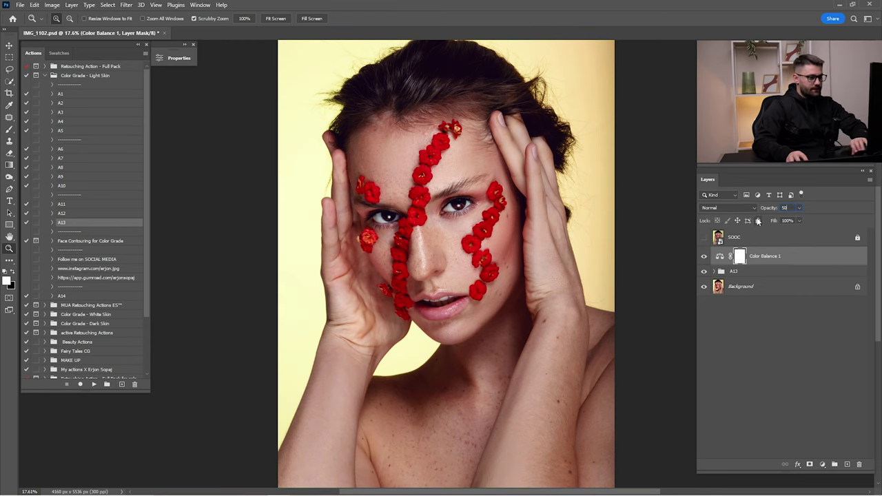
# Step: Add a second Color Balance adjustment shifting the Shadows slightly toward cyan
pyautogui.click(821, 464)
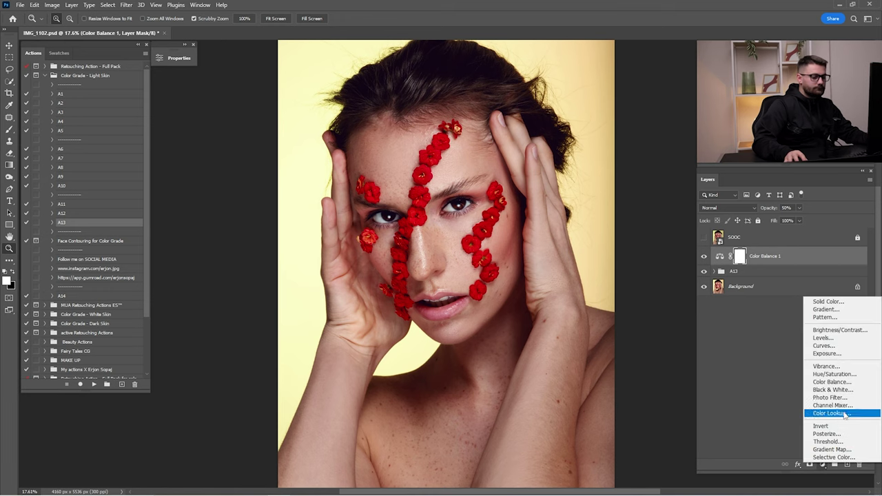
pyautogui.click(852, 384)
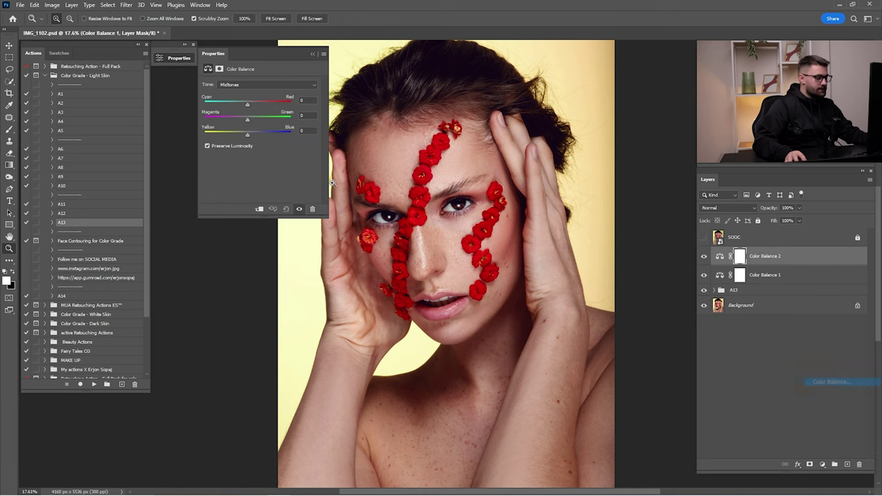
pyautogui.click(264, 86)
pyautogui.click(260, 93)
pyautogui.moveTo(260, 61); pyautogui.dragTo(185, 53)
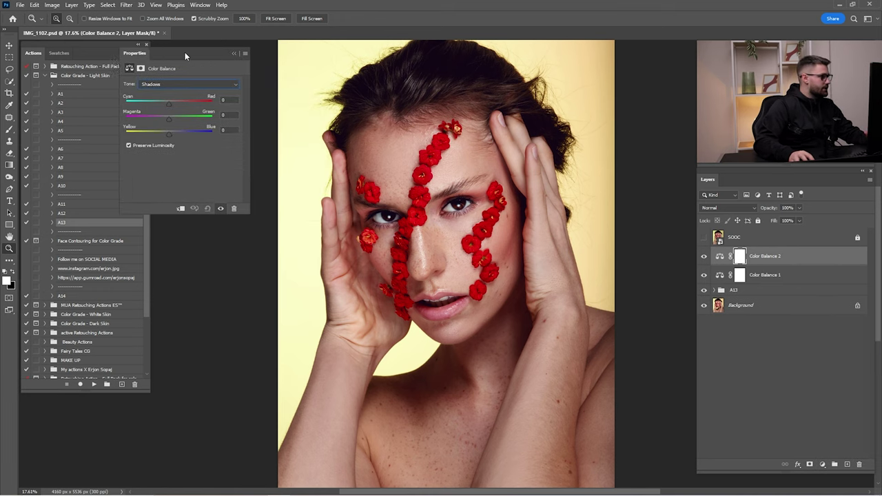
pyautogui.moveTo(182, 102); pyautogui.dragTo(178, 102)
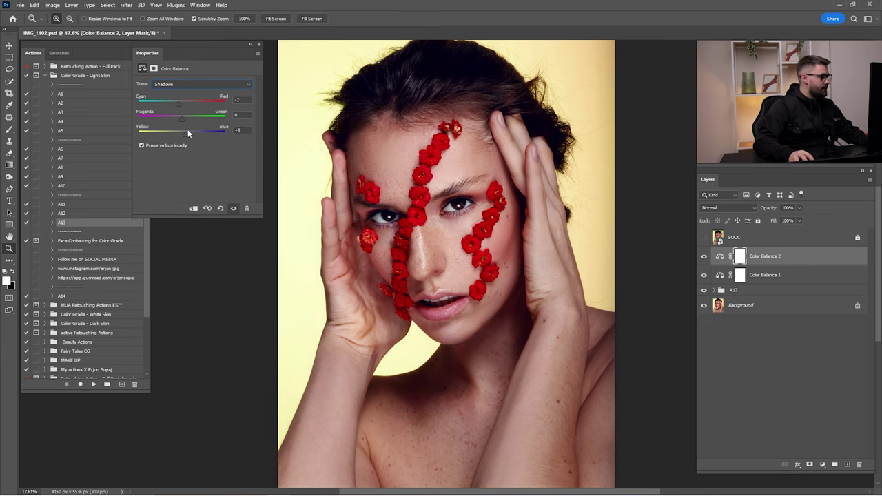
pyautogui.click(251, 44)
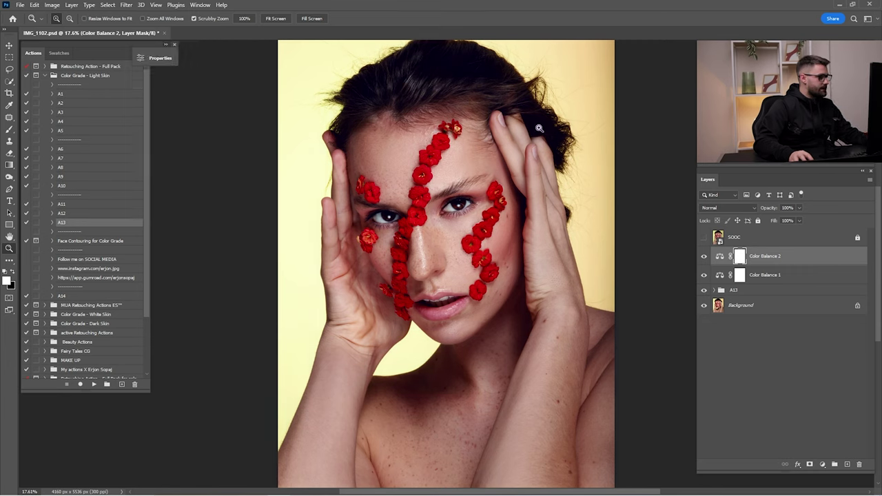
# Step: Set the second Color Balance layer to Soft Light blend mode at 20% opacity
pyautogui.click(724, 208)
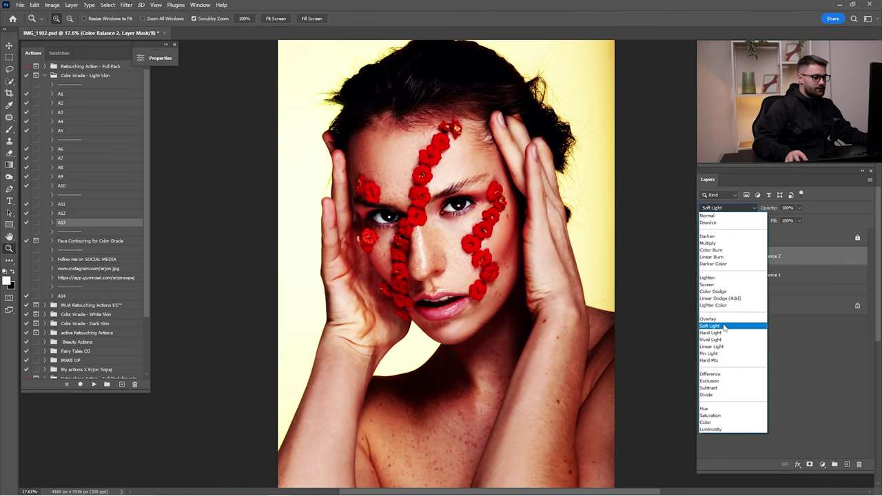
pyautogui.click(722, 326)
pyautogui.click(788, 208)
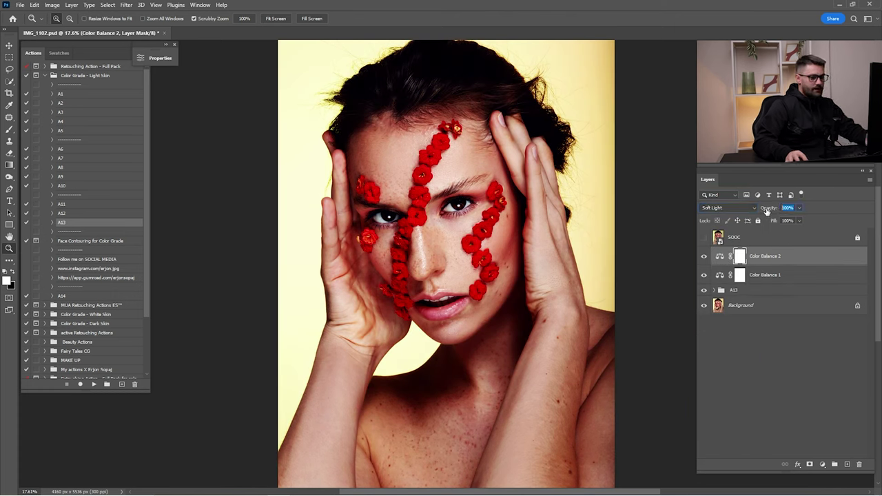
pyautogui.write('20')
pyautogui.press('Return')
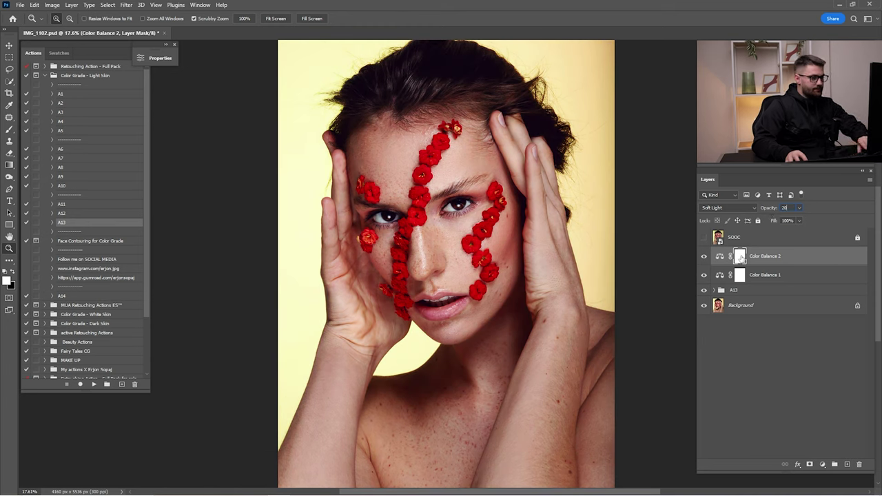
# Step: Select both Color Balance layers and delete them, then compare with the A13 grade
pyautogui.doubleClick(768, 272)
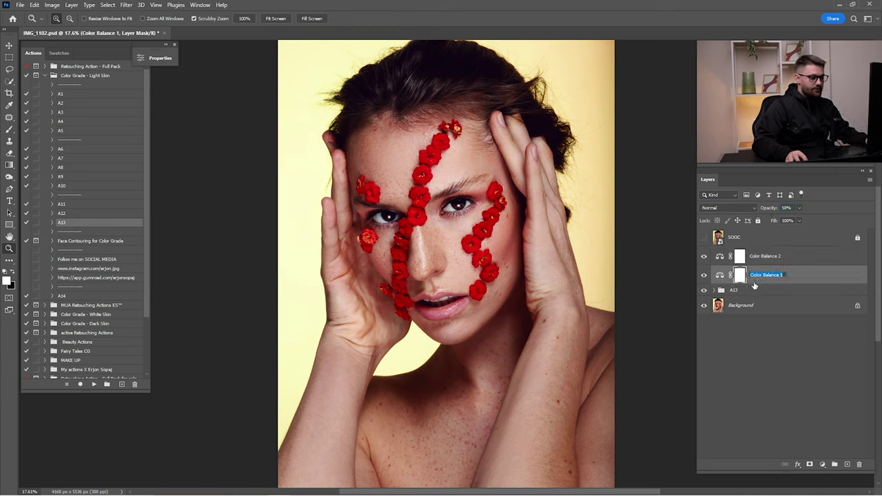
pyautogui.press('Return')
pyautogui.press('Delete')
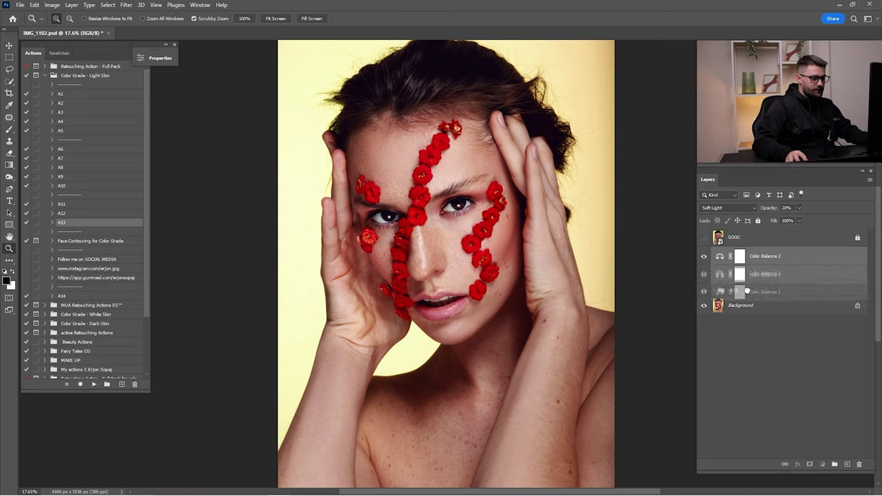
pyautogui.press('Delete')
pyautogui.click(704, 253)
# Step: Run the 'Face Contouring for Color Grade' action and compare the face with and without contouring
pyautogui.click(704, 253)
pyautogui.click(703, 252)
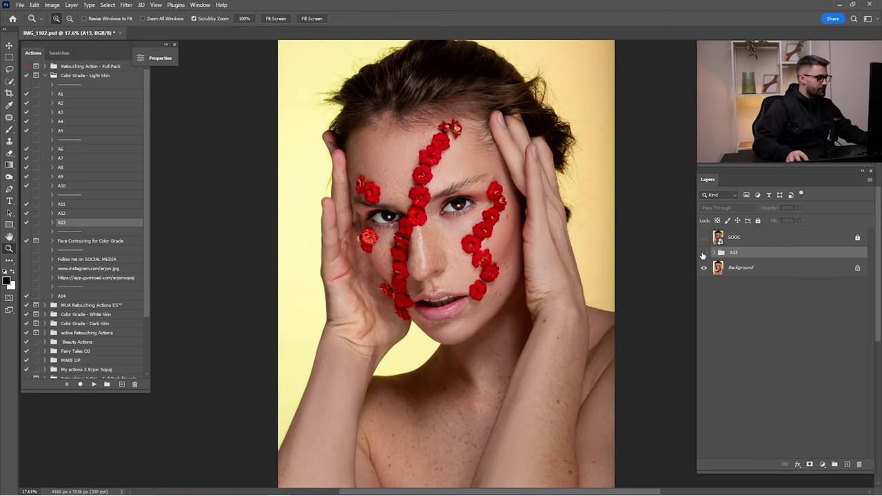
pyautogui.click(703, 253)
pyautogui.click(704, 253)
pyautogui.click(703, 254)
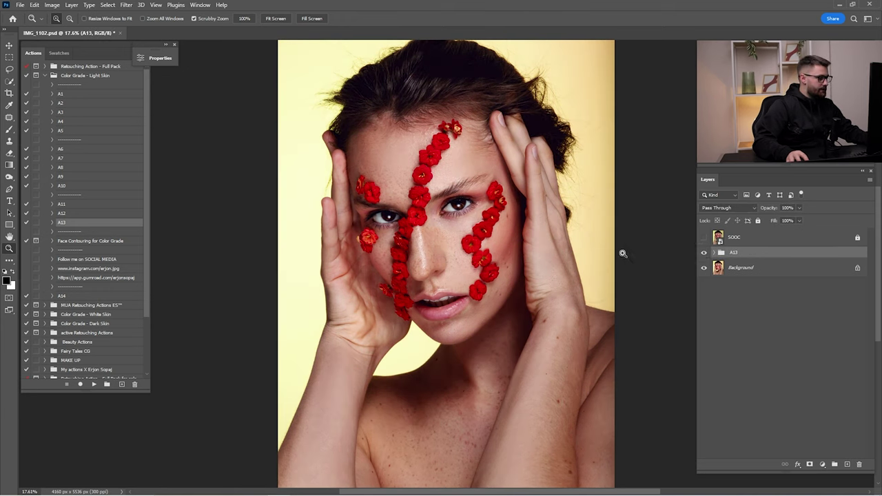
pyautogui.click(98, 244)
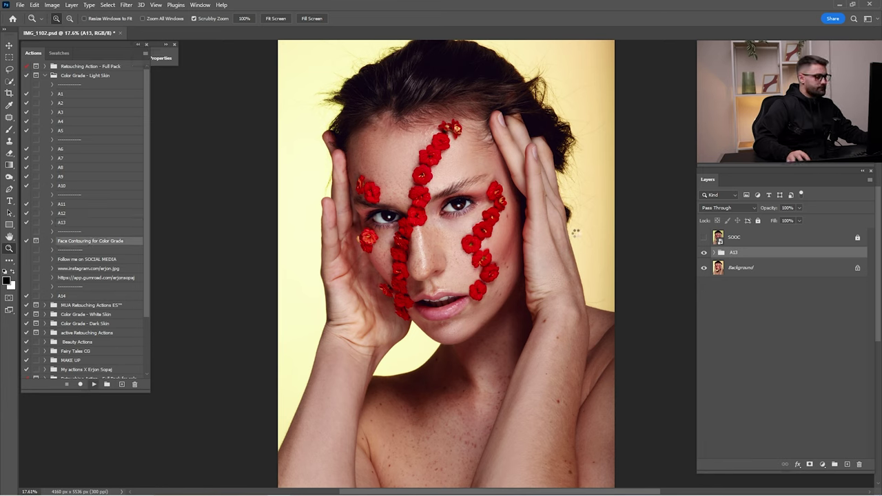
pyautogui.click(426, 195)
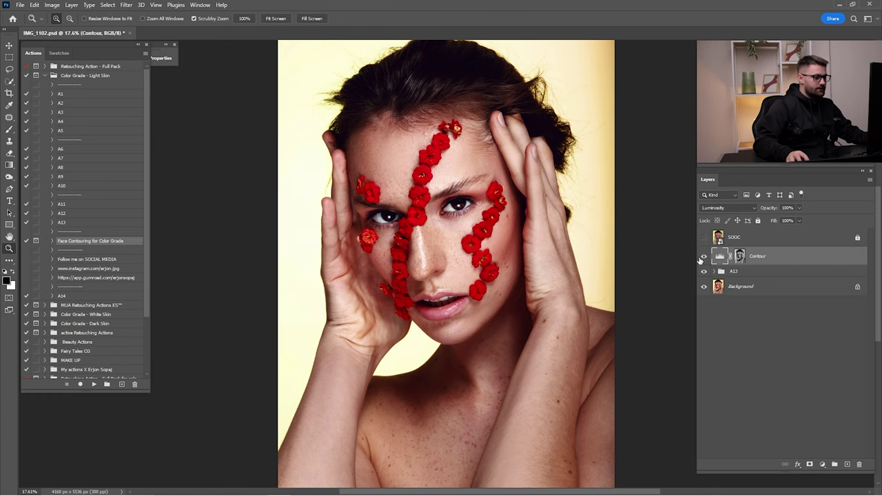
pyautogui.click(704, 256)
pyautogui.click(703, 256)
pyautogui.click(704, 257)
pyautogui.click(704, 256)
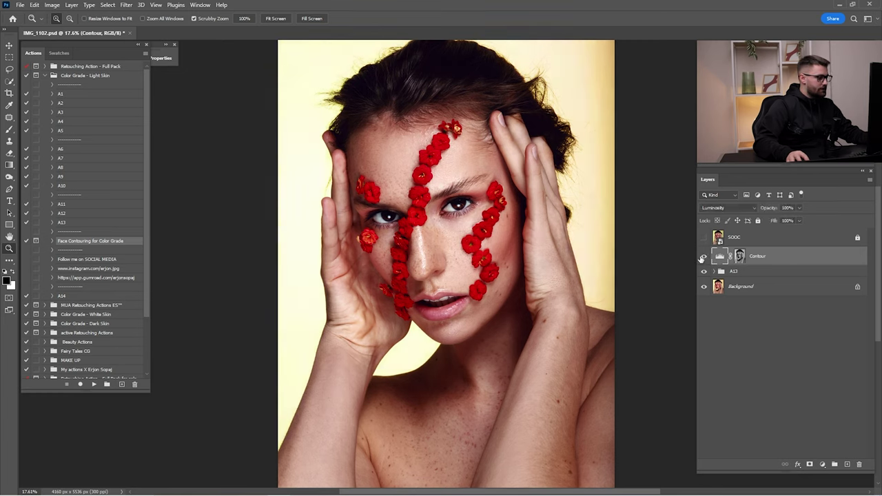
pyautogui.click(703, 256)
pyautogui.click(703, 257)
# Step: Lower the A13 colour grade group to 75% opacity
pyautogui.click(740, 273)
pyautogui.click(703, 272)
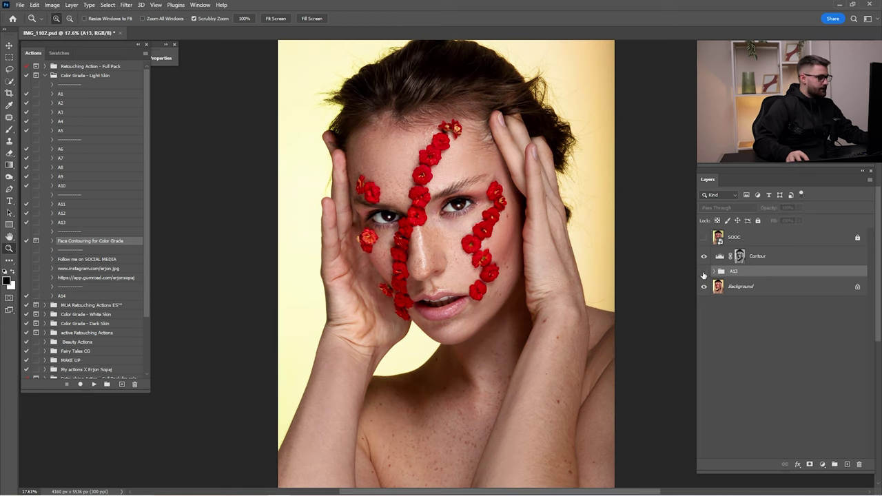
pyautogui.click(703, 272)
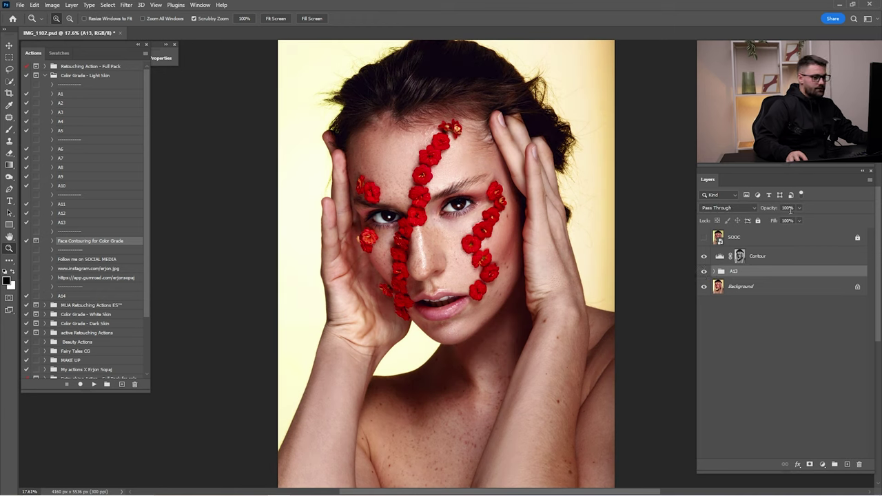
pyautogui.write('75')
pyautogui.press('Return')
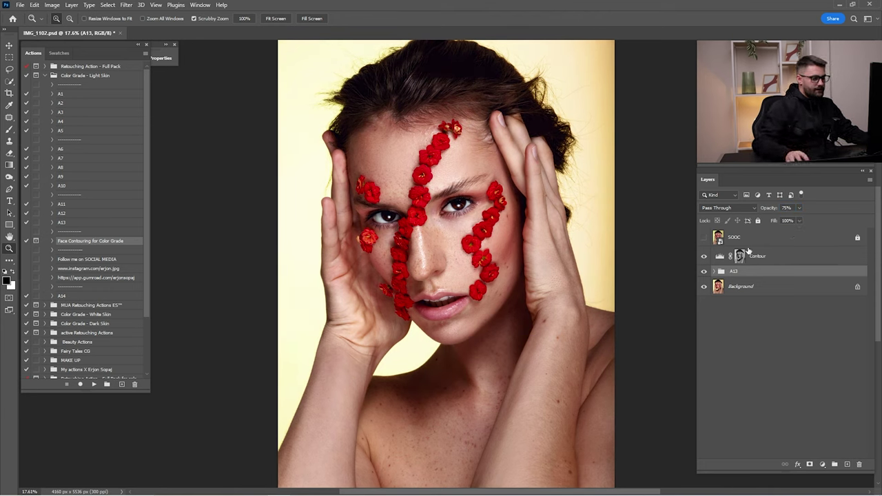
pyautogui.click(709, 245)
pyautogui.click(703, 239)
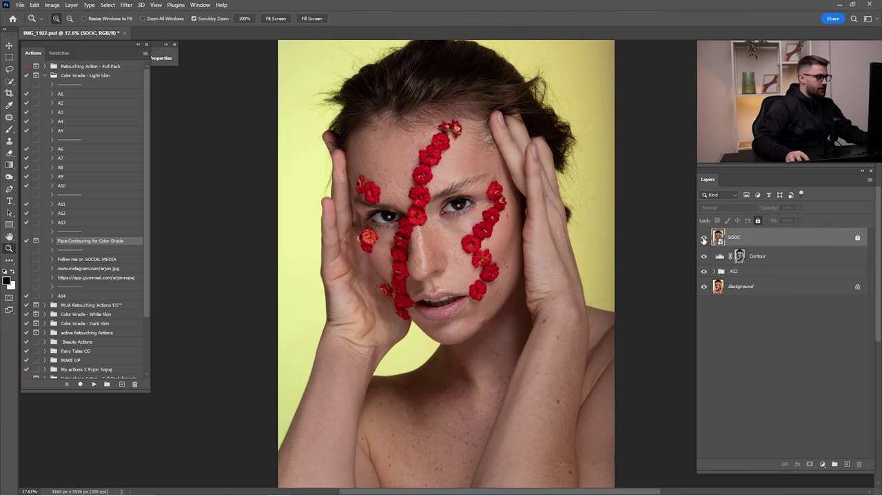
pyautogui.click(703, 239)
pyautogui.click(703, 238)
pyautogui.click(703, 239)
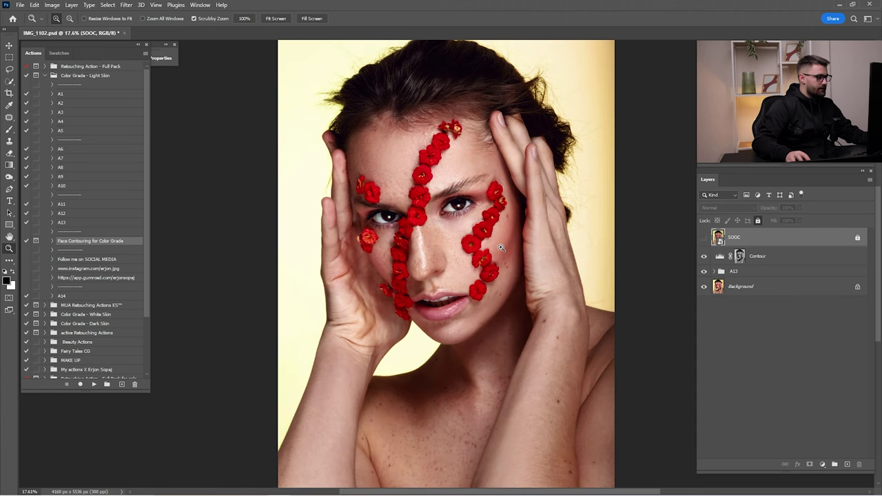
pyautogui.moveTo(416, 200); pyautogui.dragTo(475, 199)
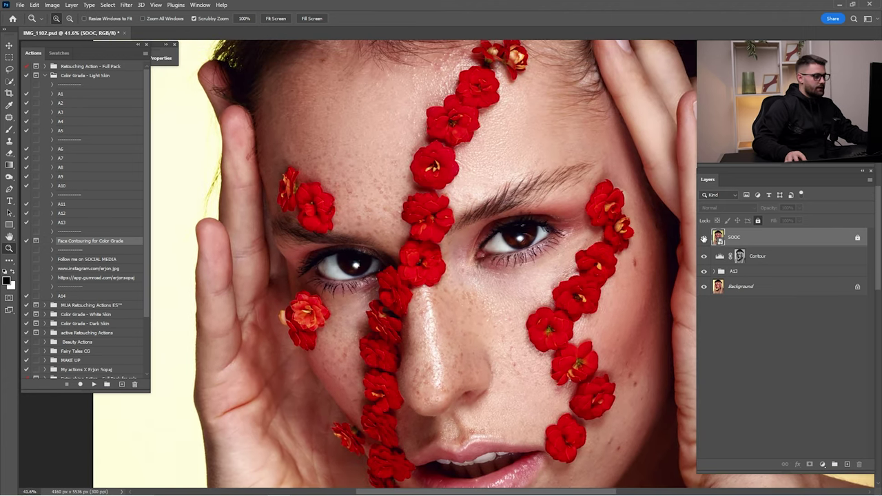
pyautogui.click(703, 239)
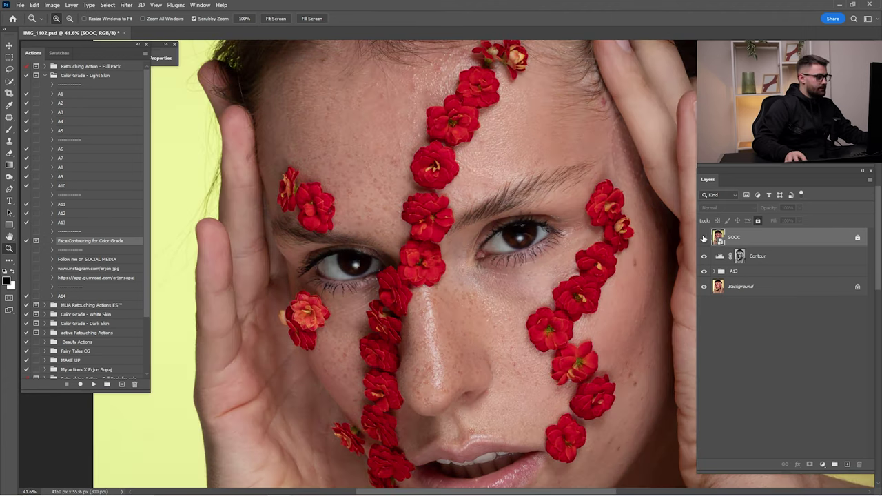
pyautogui.click(703, 238)
pyautogui.click(702, 238)
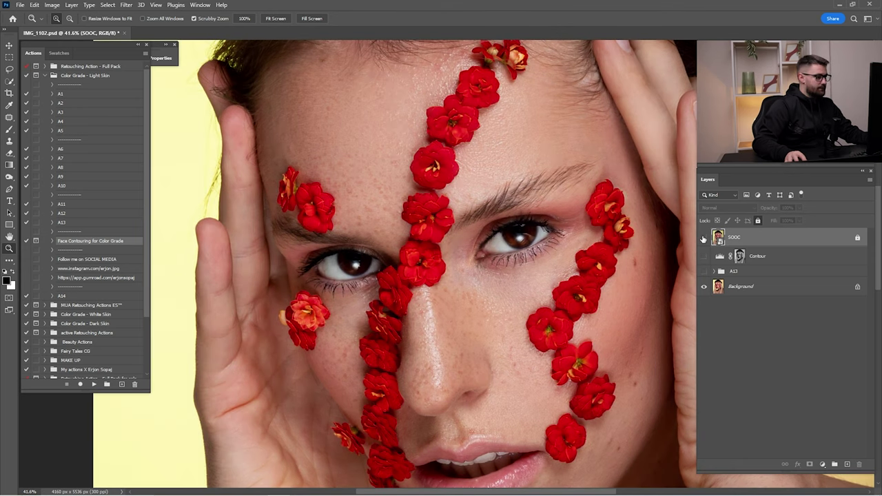
pyautogui.click(703, 239)
pyautogui.click(702, 238)
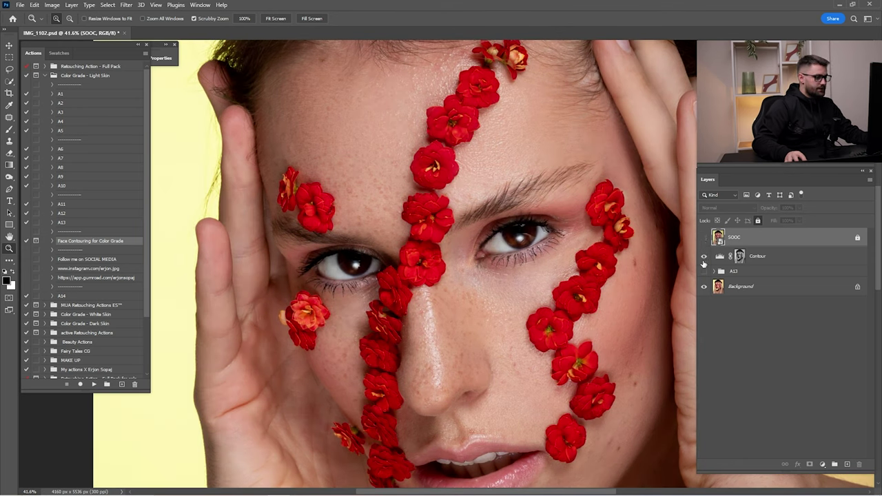
pyautogui.click(703, 257)
pyautogui.click(703, 238)
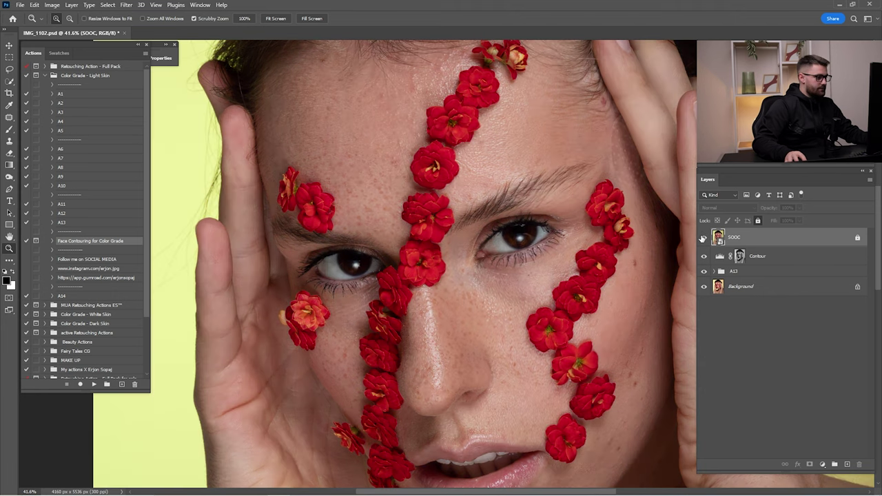
pyautogui.hotkey('ctrl', '0')
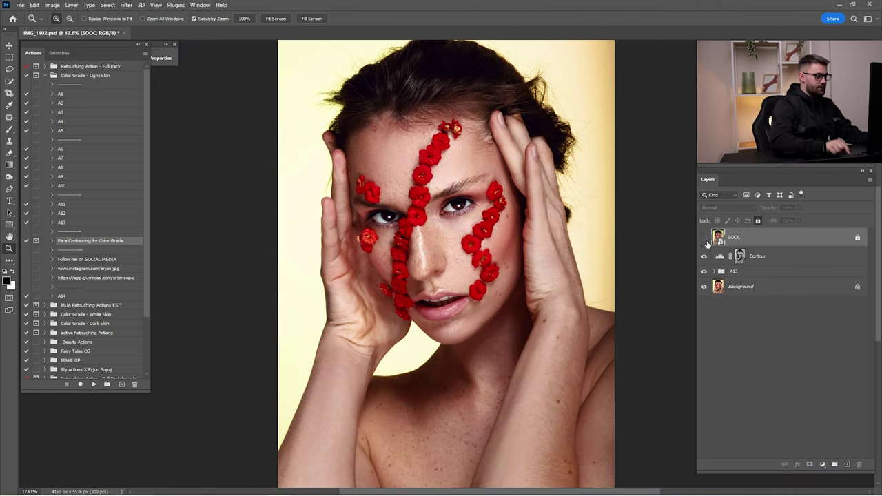
pyautogui.click(702, 238)
pyautogui.click(702, 239)
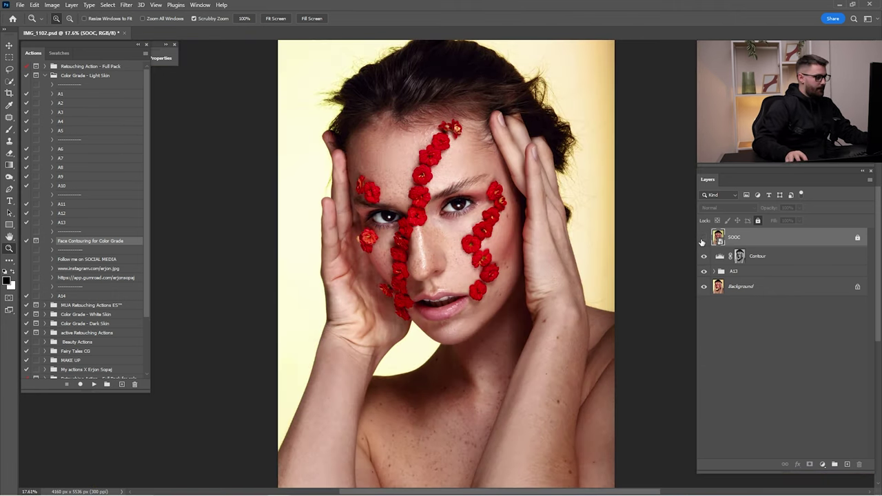
pyautogui.click(702, 239)
pyautogui.click(701, 239)
pyautogui.click(702, 239)
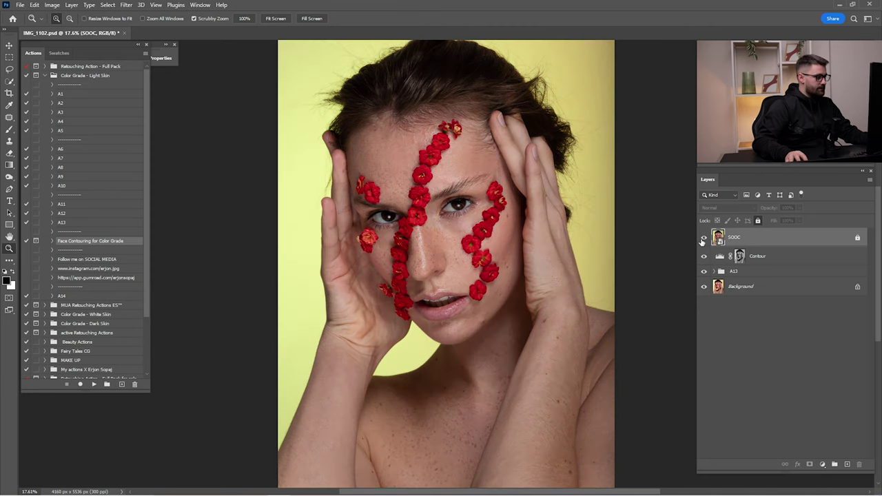
pyautogui.click(702, 239)
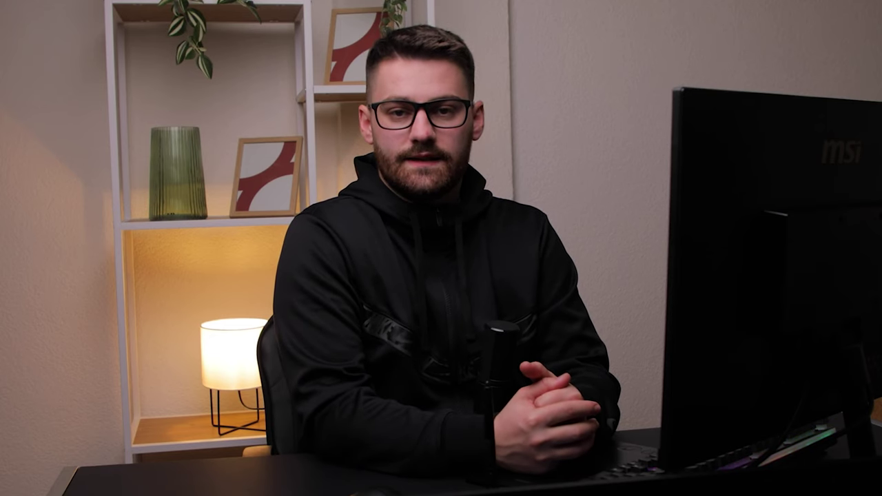